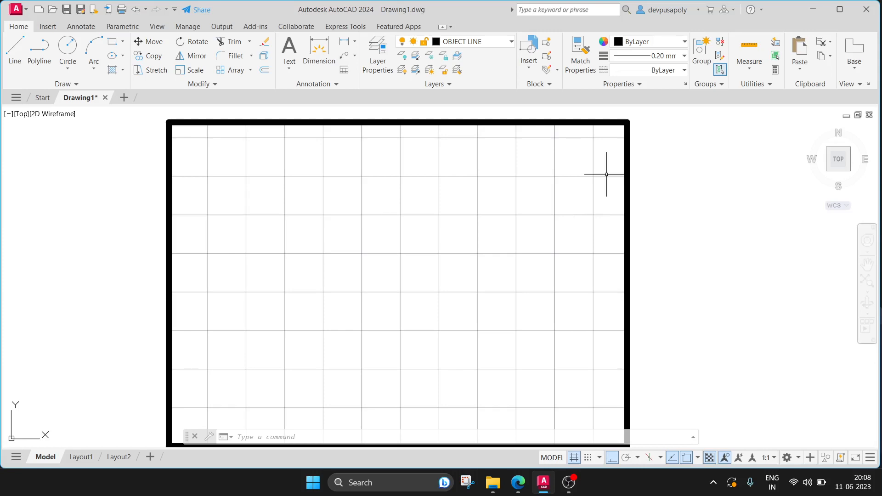
Draw a closed, stepped polyline outline inside the border, with a lower step at its right end and a rectangular notch in its bottom edge.
type("pline")
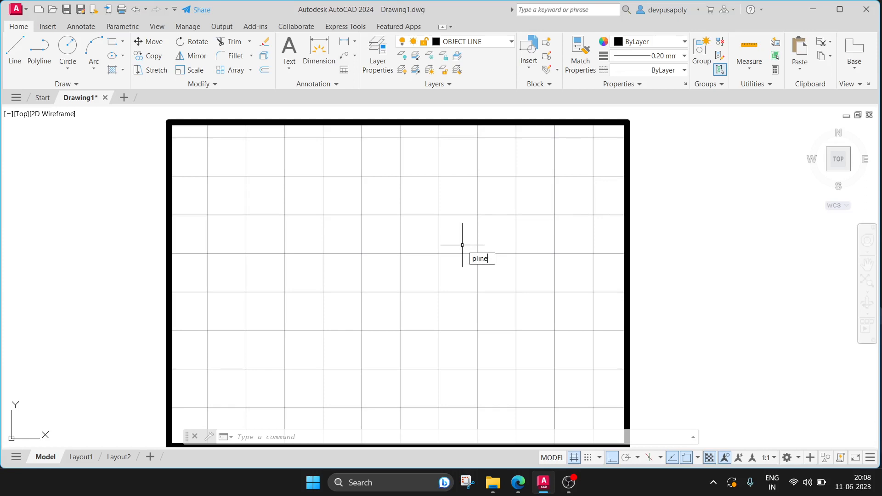
key("Return")
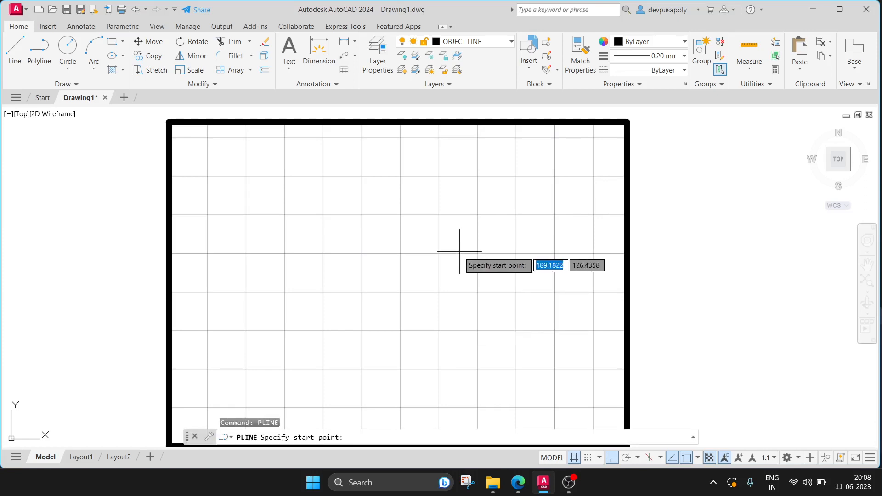
left_click(285, 176)
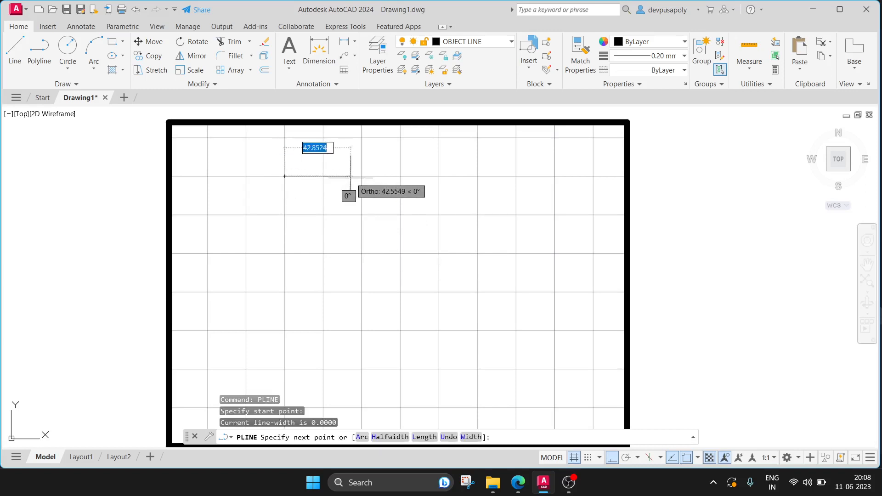
left_click(472, 176)
left_click(471, 269)
left_click(555, 270)
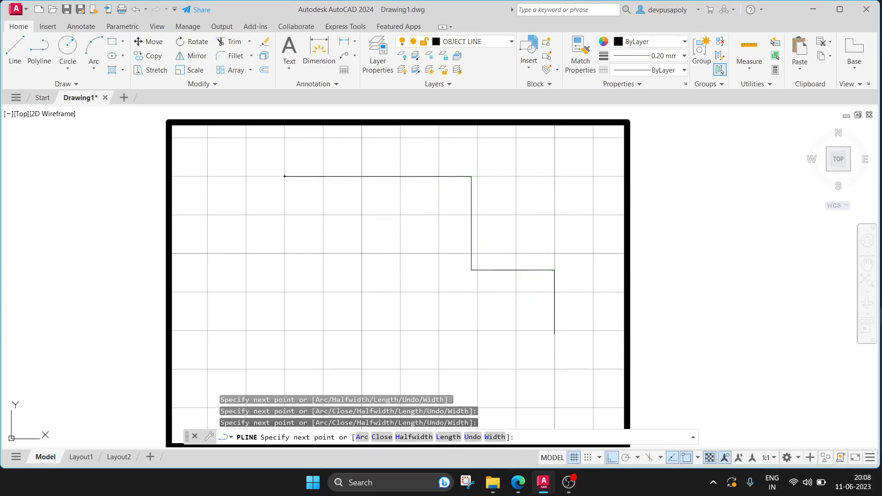
left_click(555, 333)
left_click(376, 334)
left_click(376, 265)
left_click(295, 265)
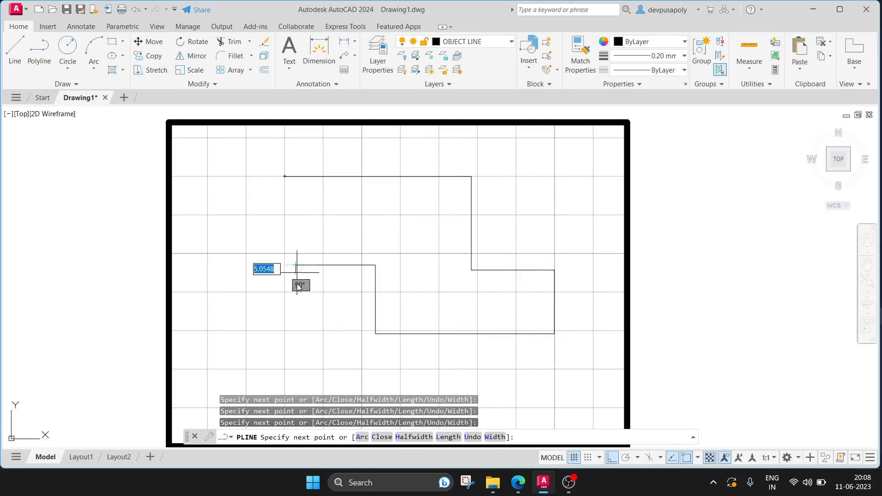
left_click(296, 335)
left_click(230, 336)
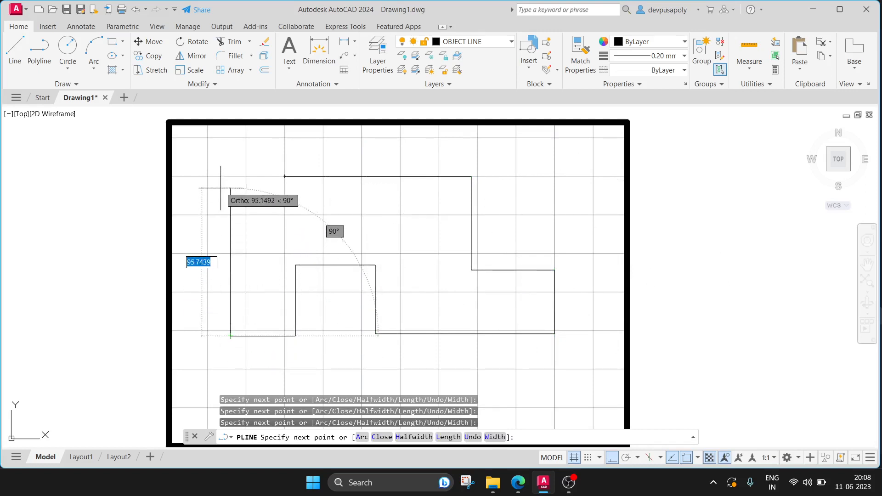
left_click(230, 177)
left_click(285, 176)
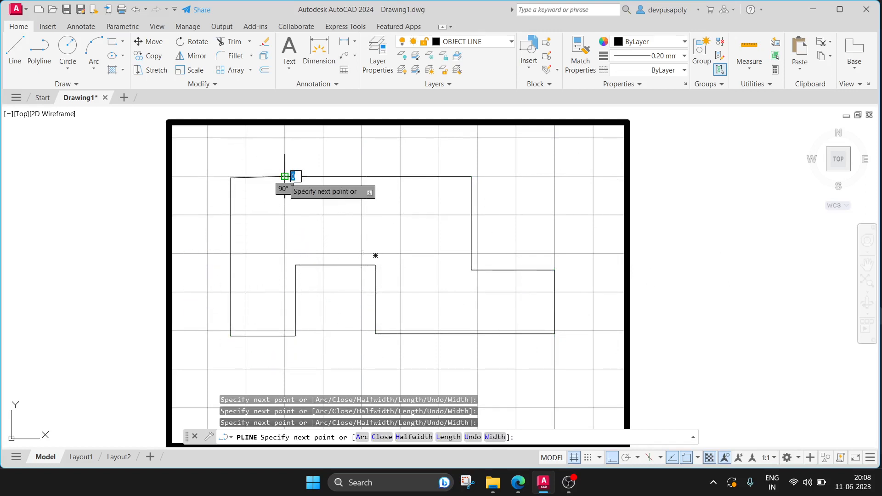
key("Escape")
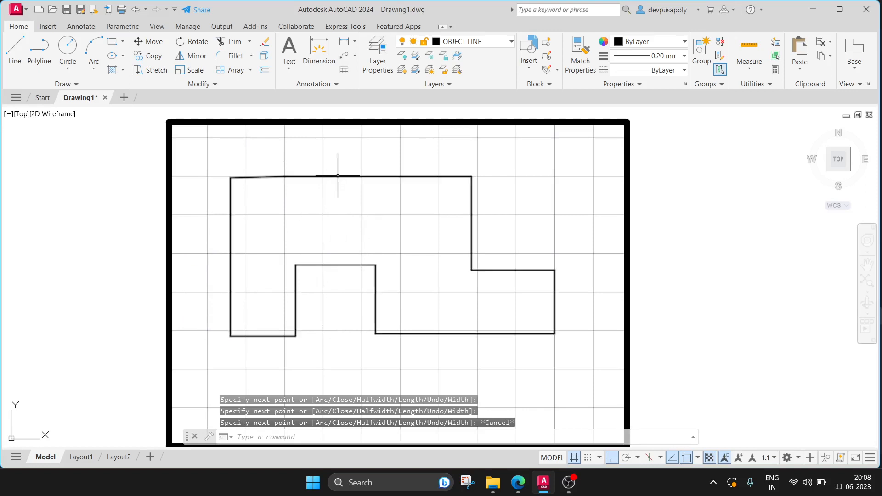
Select the stepped polyline to check that it behaves as one object, and clear the selection.
left_click(385, 177)
middle_click_drag(407, 232, 372, 187)
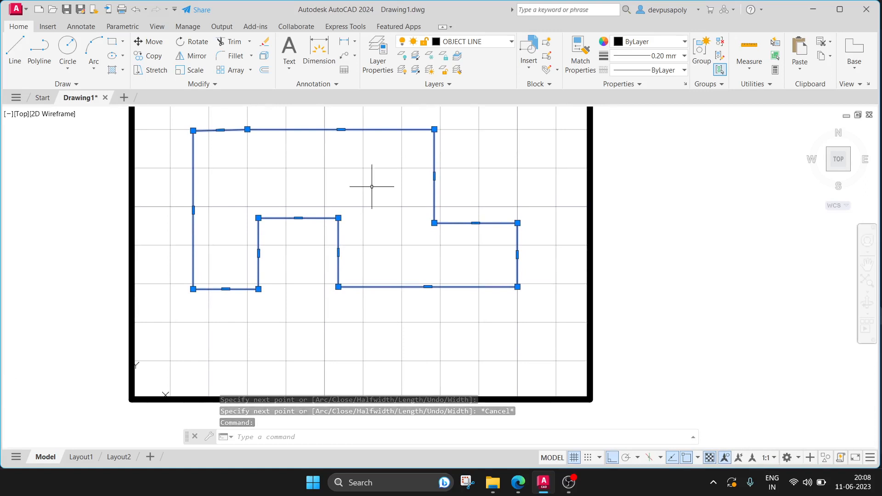
key("Escape")
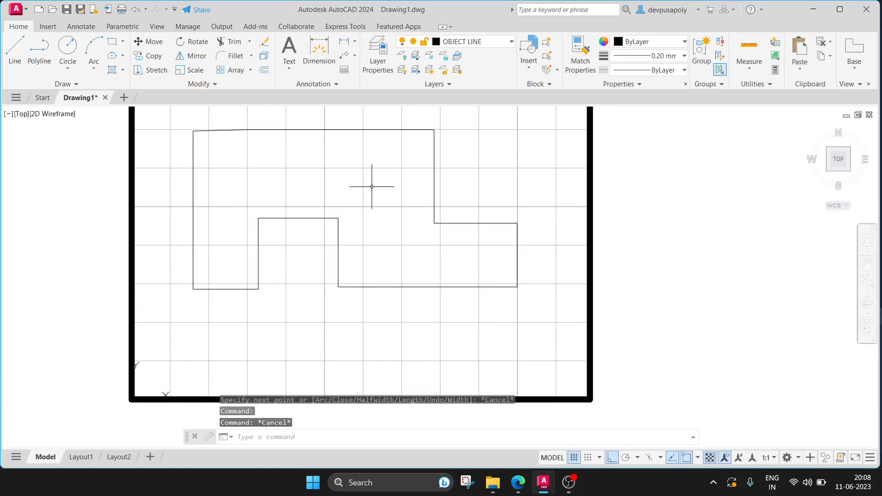
Draw a similar but flatter stepped outline with a bottom notch below the polyline, using the Line command and closing it at its start point.
type("l")
key("Return")
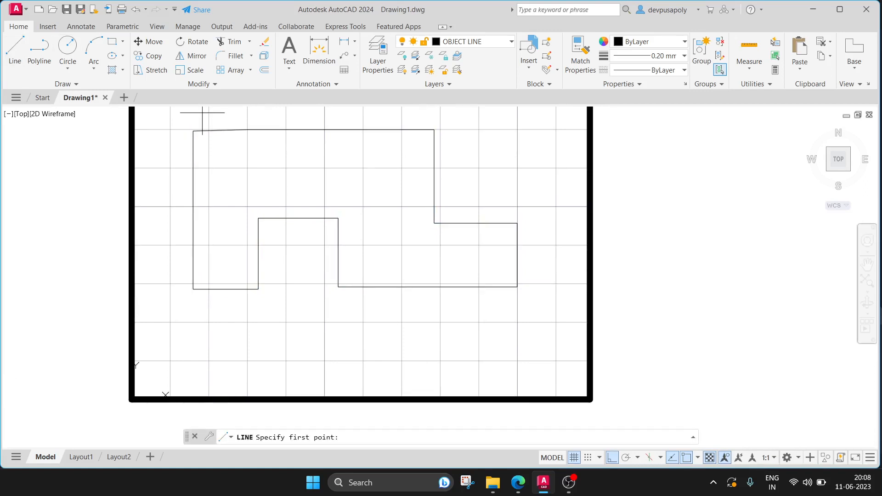
left_click(196, 324)
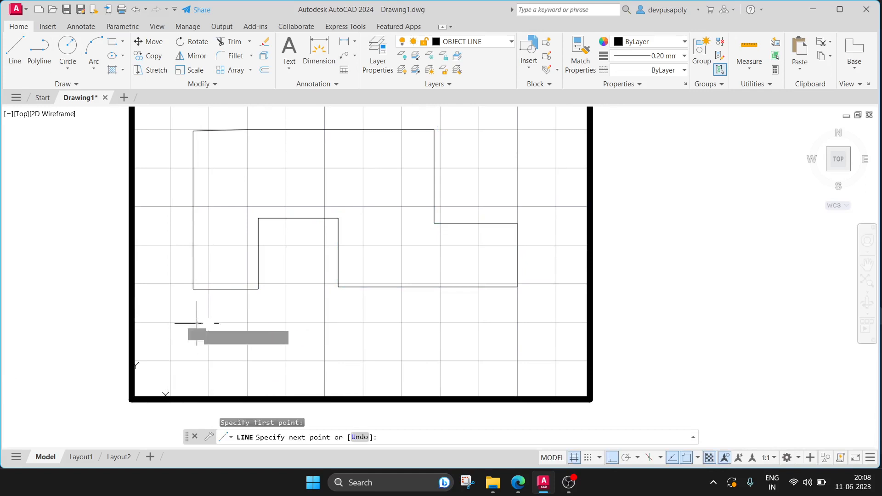
left_click(440, 324)
left_click(440, 353)
left_click(532, 353)
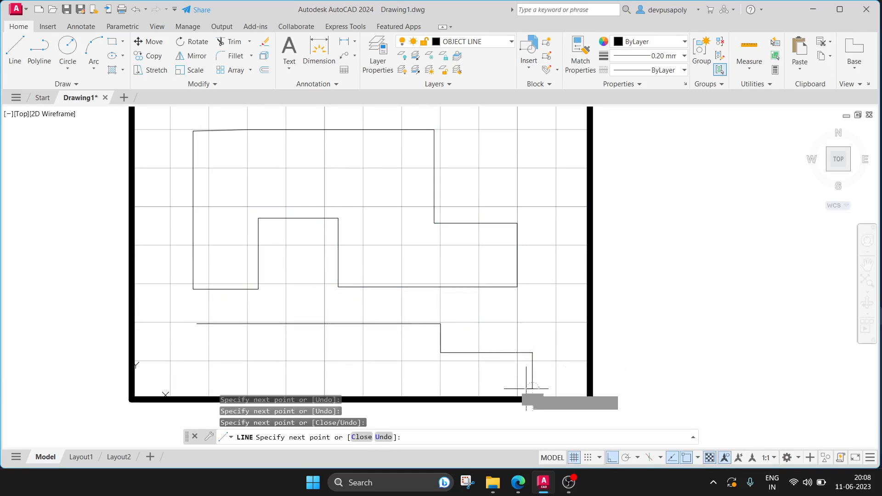
left_click(531, 388)
left_click(369, 388)
left_click(368, 343)
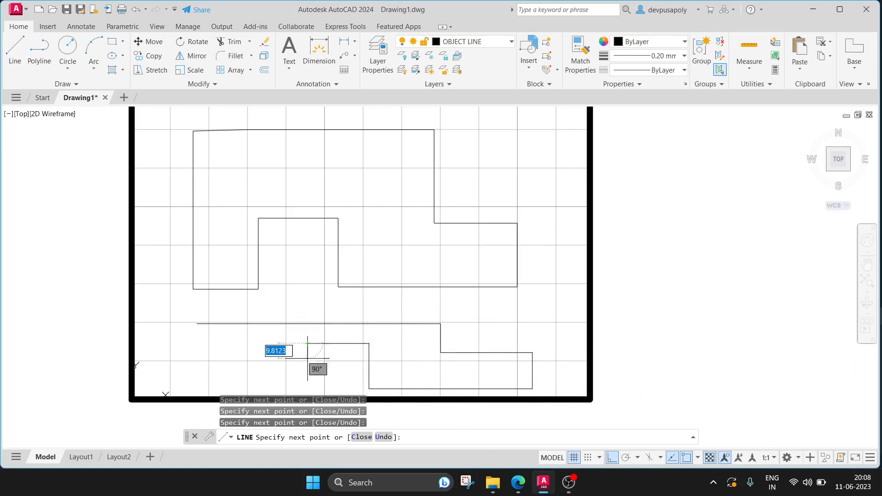
left_click(308, 343)
left_click(308, 385)
mouse_move(197, 324)
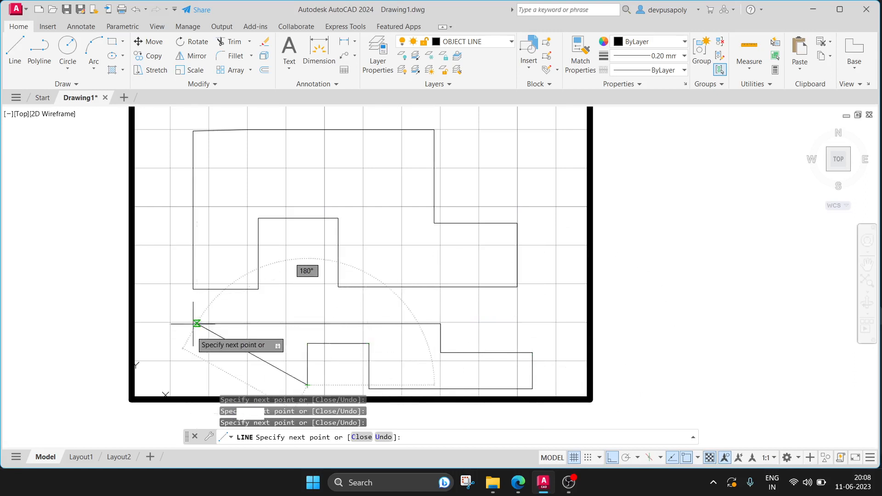
left_click(196, 385)
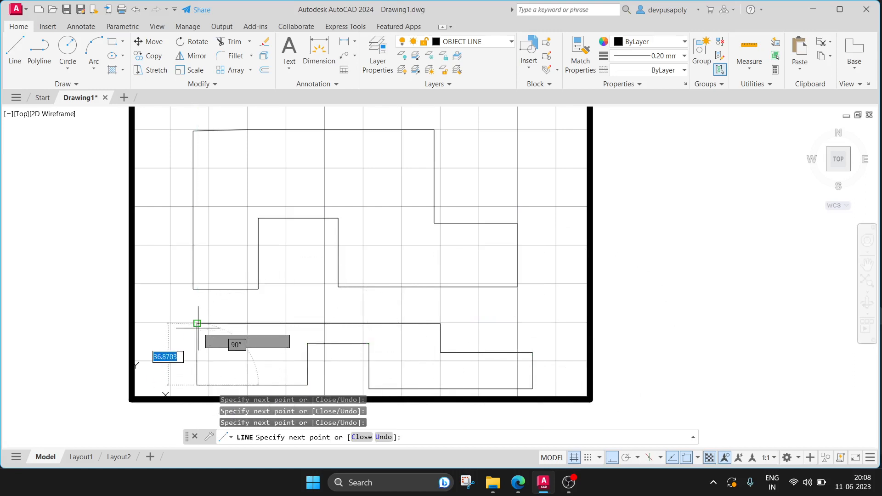
left_click(198, 323)
key("Escape")
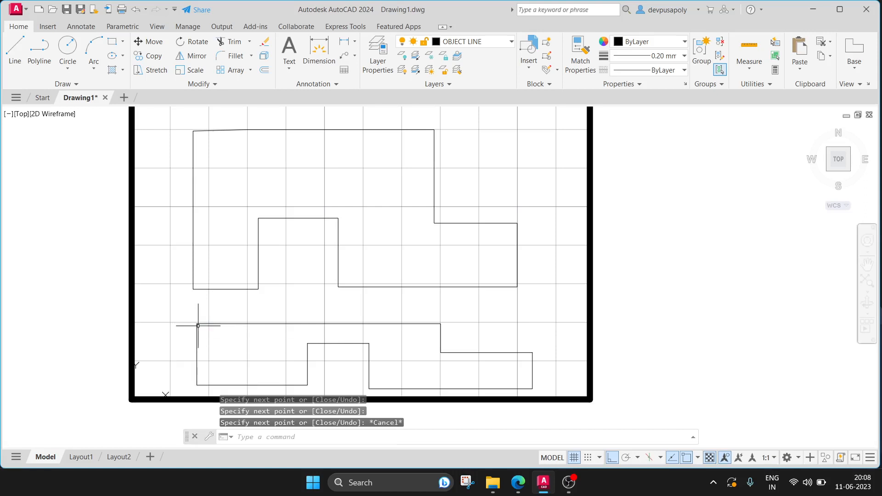
Compare how the lower outline's individual lines and the upper polyline are selected, then clear the selection.
left_click(362, 324)
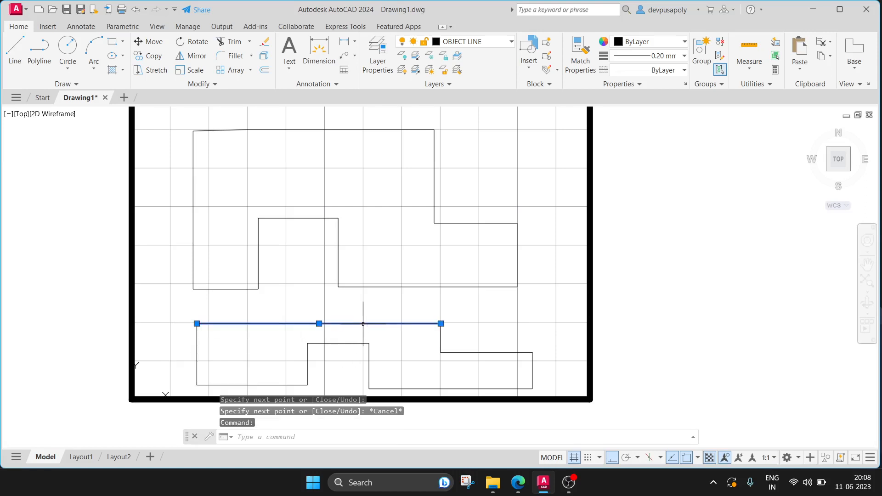
left_click(441, 334)
key("Escape")
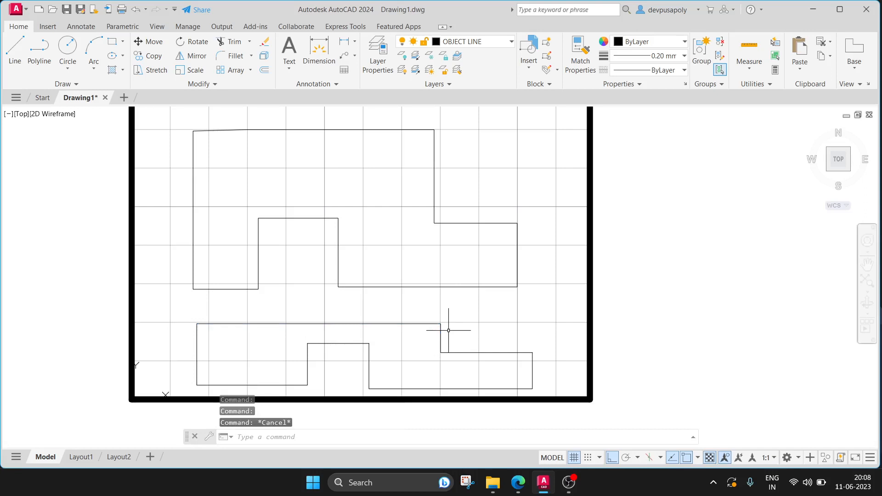
left_click(421, 287)
key("Escape")
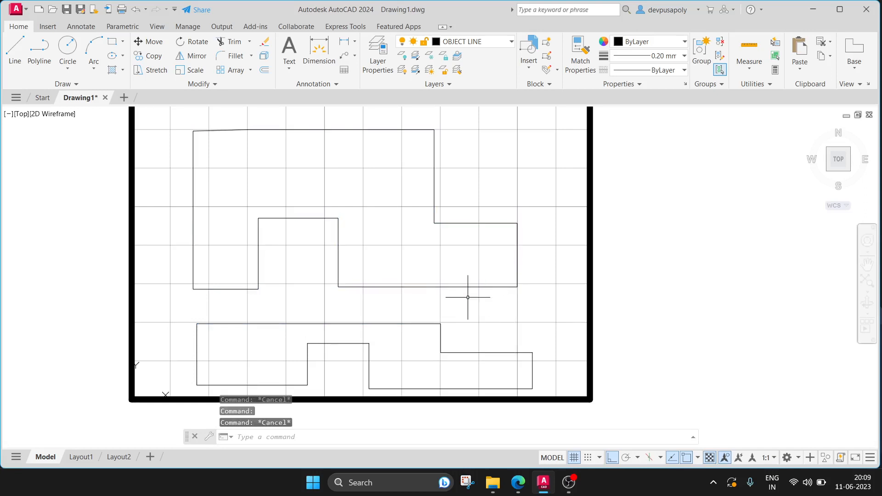
left_click(416, 323)
left_click(440, 338)
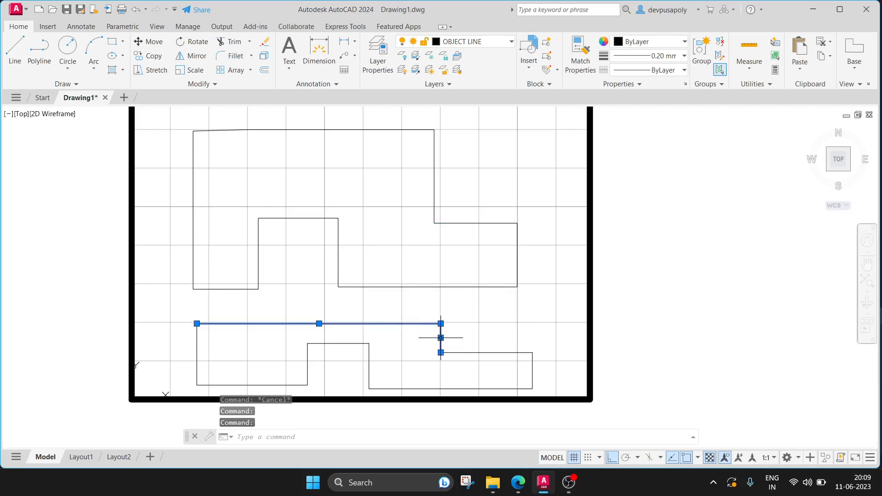
key("Escape")
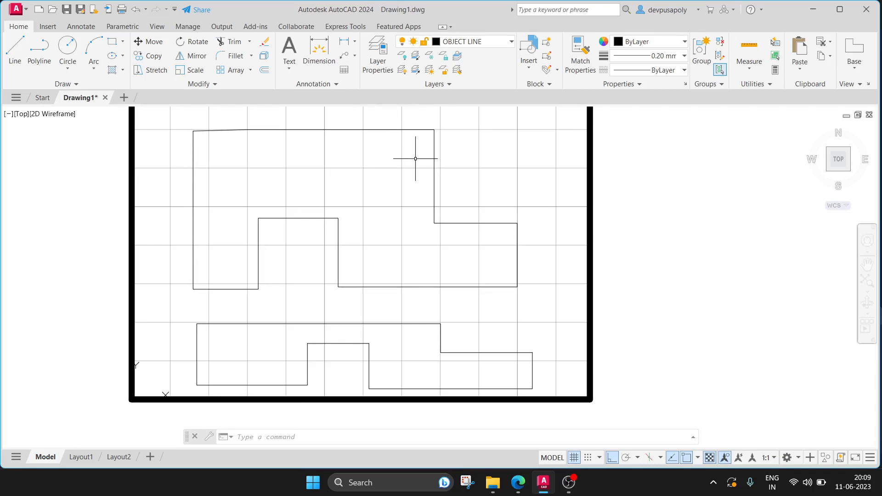
left_click(479, 353)
left_click(532, 370)
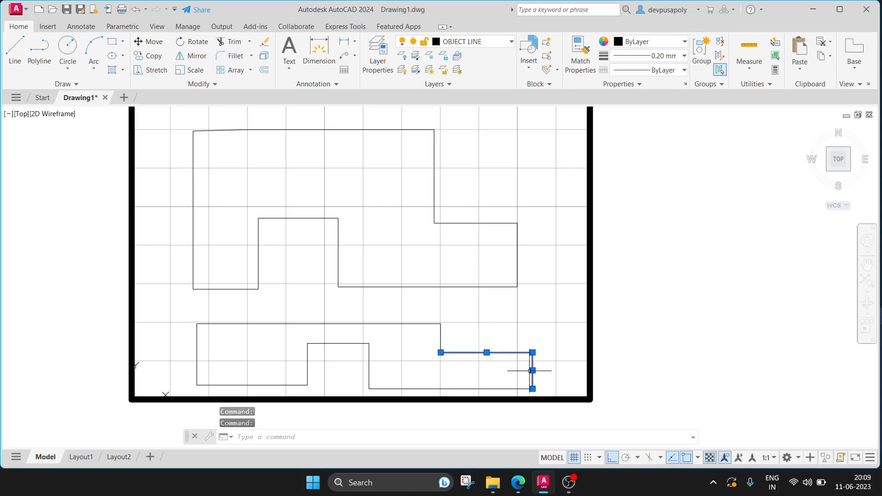
left_click(511, 386)
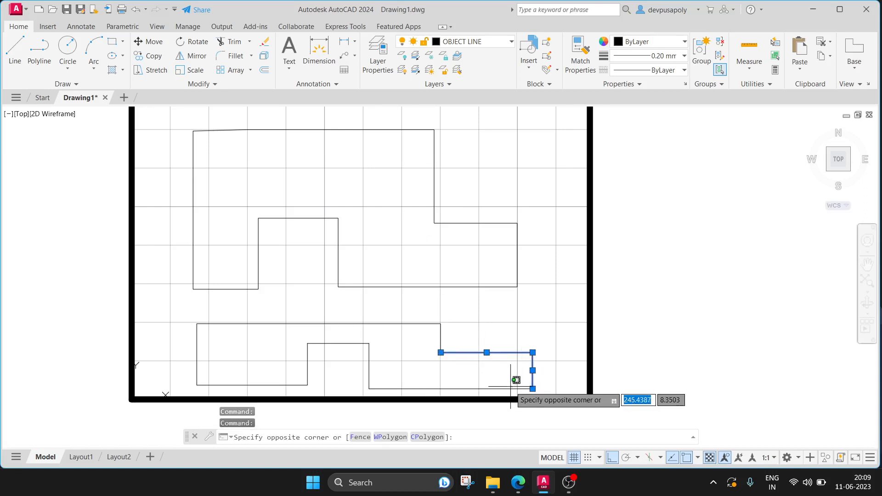
key("Escape")
key("Escape")
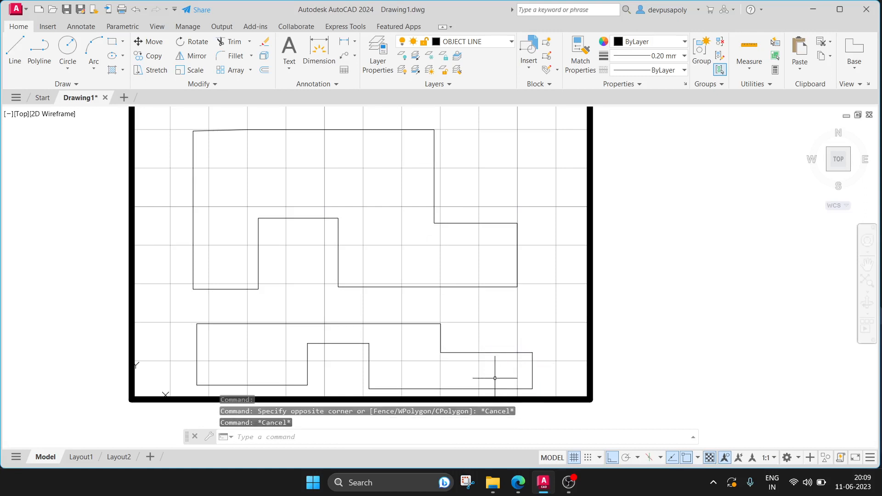
Explode the upper stepped polyline into separate line segments.
type("EXPLODE")
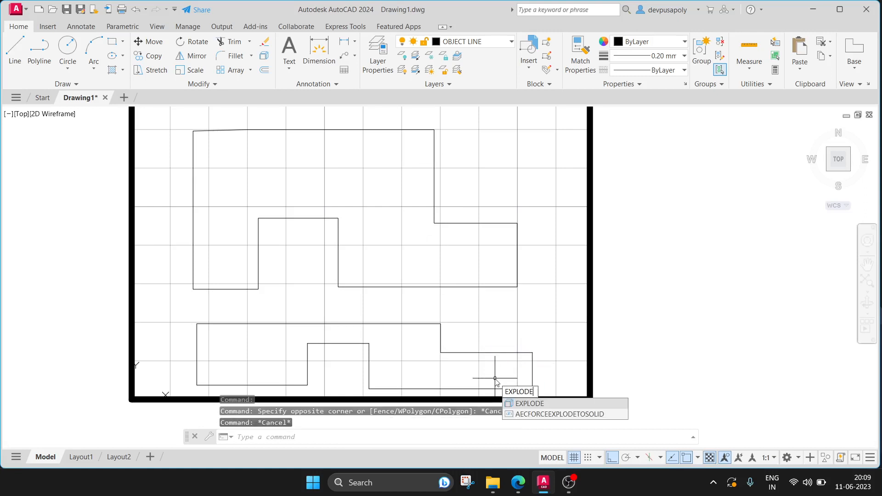
key("Return")
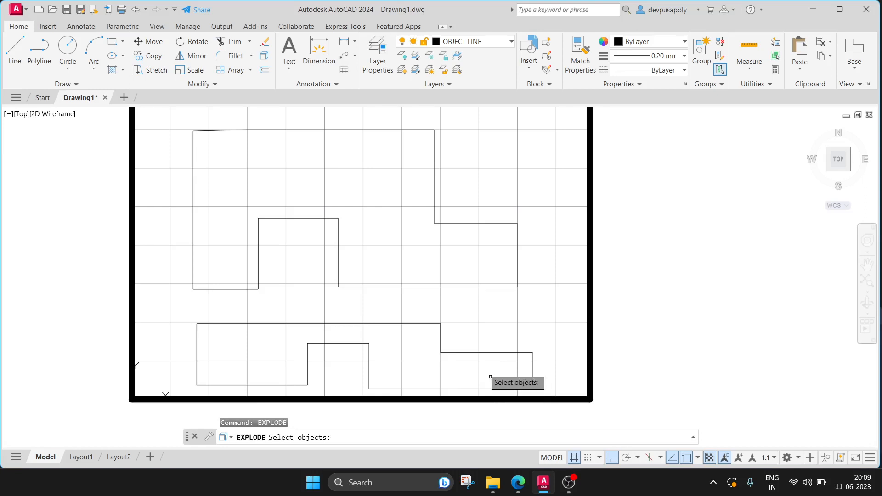
left_click(466, 223)
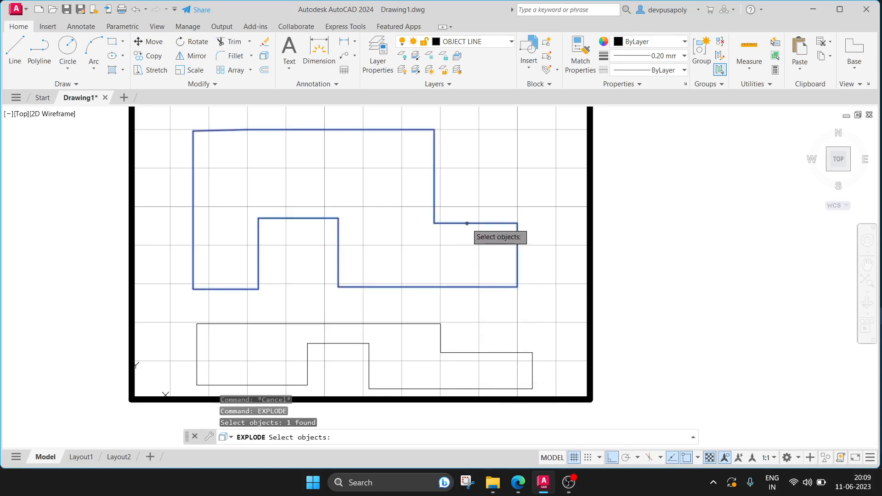
key("Return")
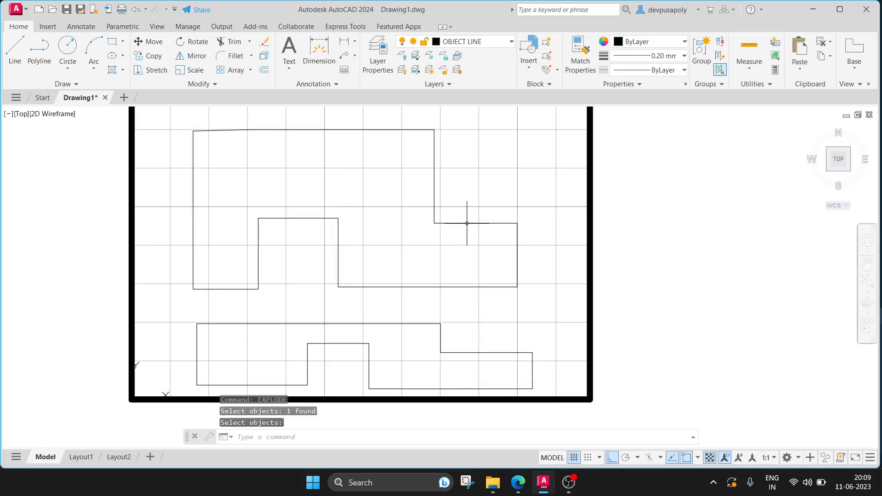
Select the exploded upper outline's segments one after another to check that they are separate lines, and clear the selection.
left_click(341, 129)
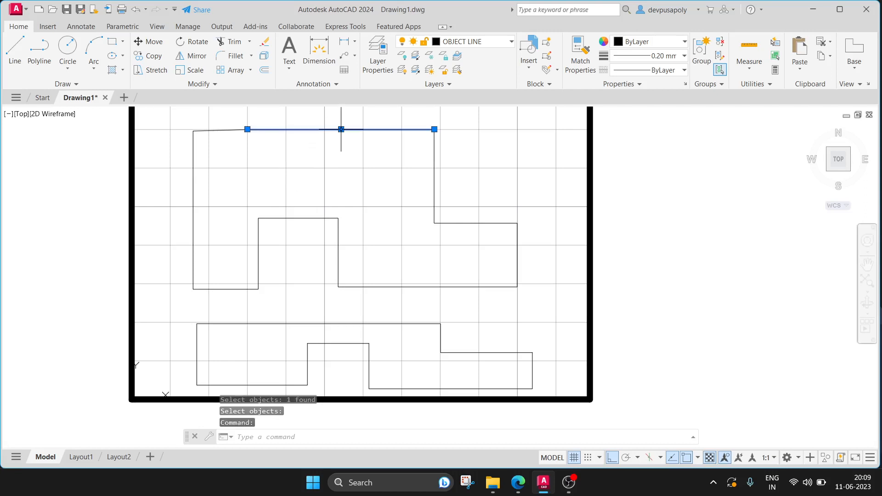
left_click(434, 173)
left_click(481, 222)
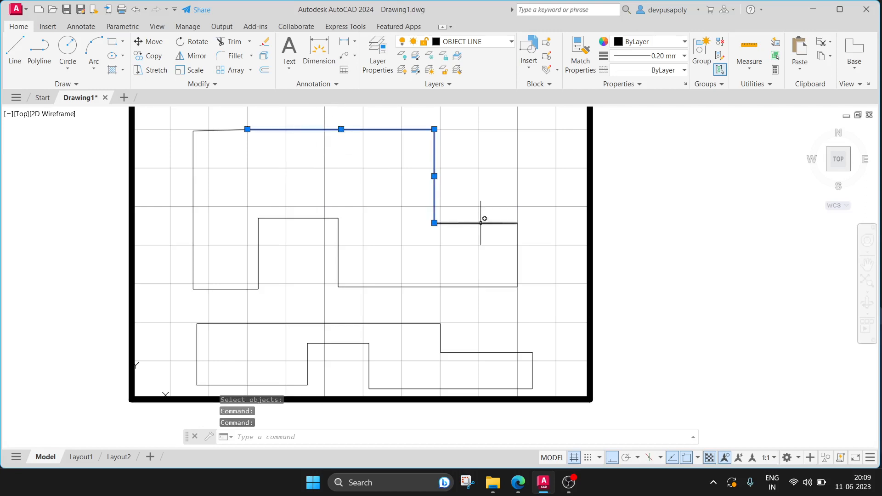
left_click(518, 261)
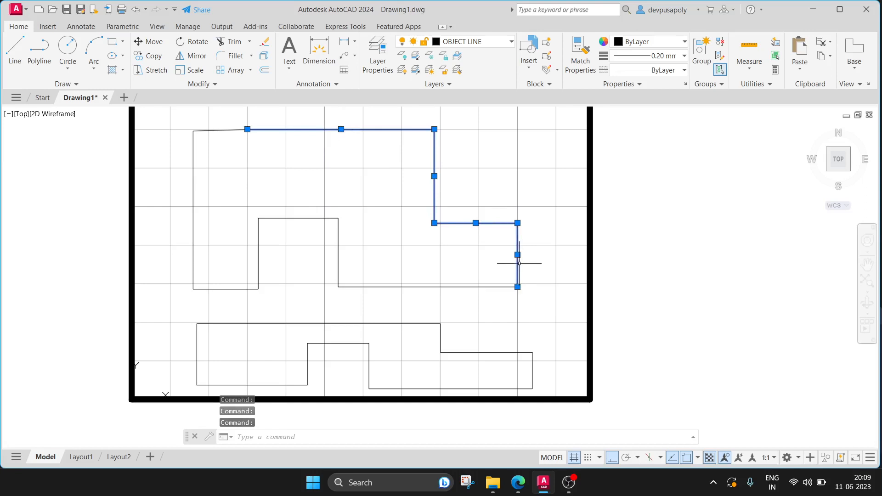
left_click(483, 286)
left_click(338, 250)
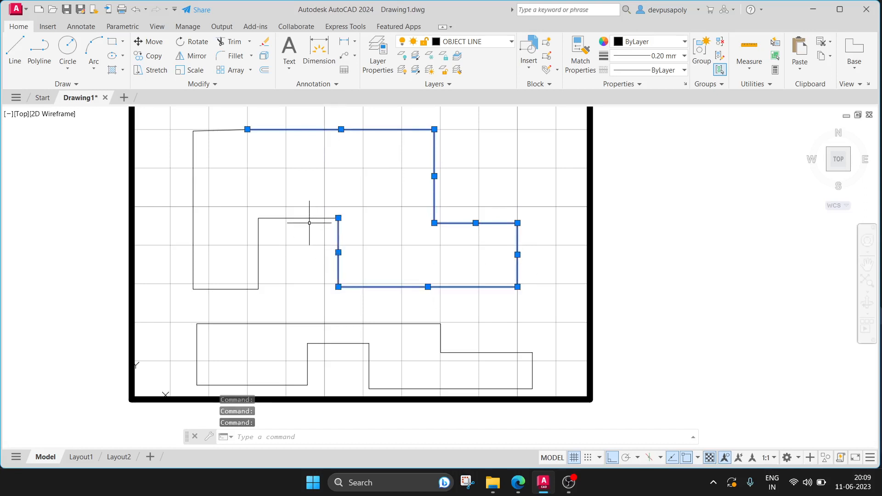
left_click(311, 217)
left_click(259, 240)
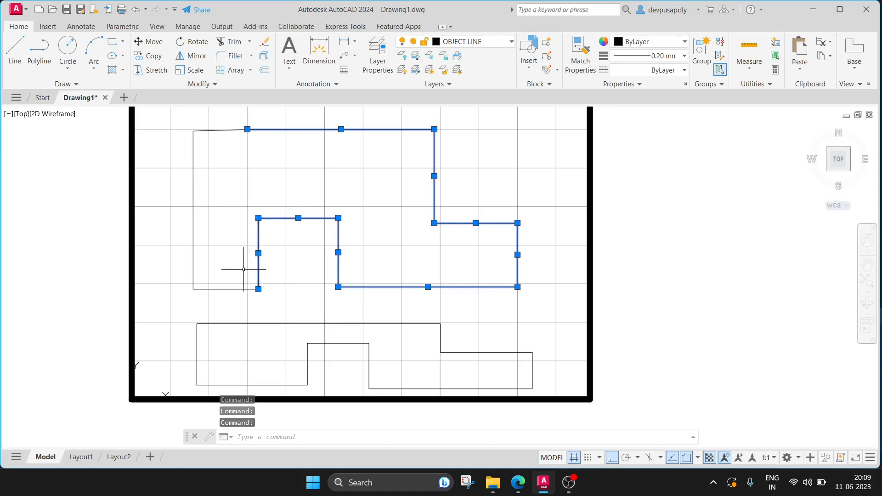
left_click(243, 283)
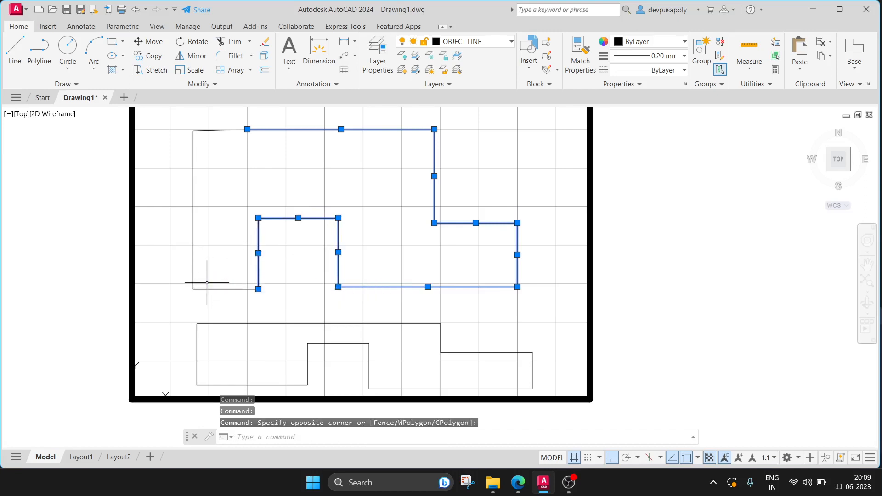
left_click(192, 276)
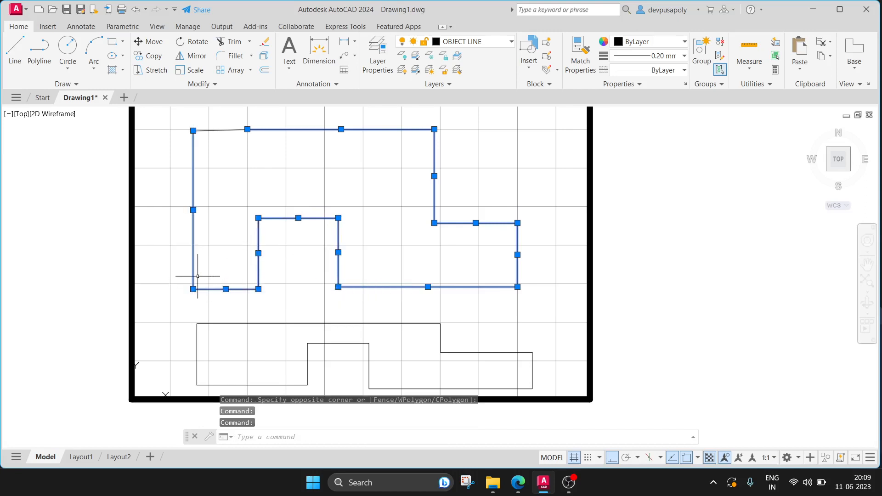
key("Escape")
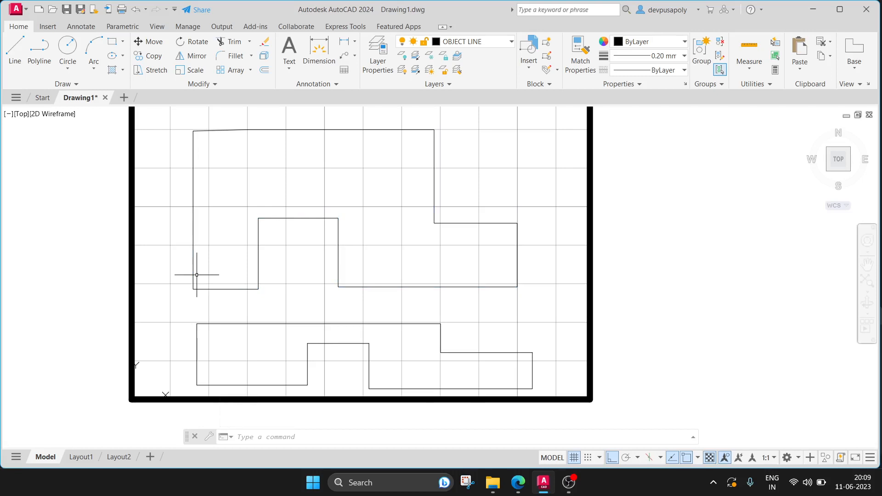
left_click(220, 130)
key("Escape")
Join all the separate lines of the lower stepped outline into a single polyline.
type("join")
key("Return")
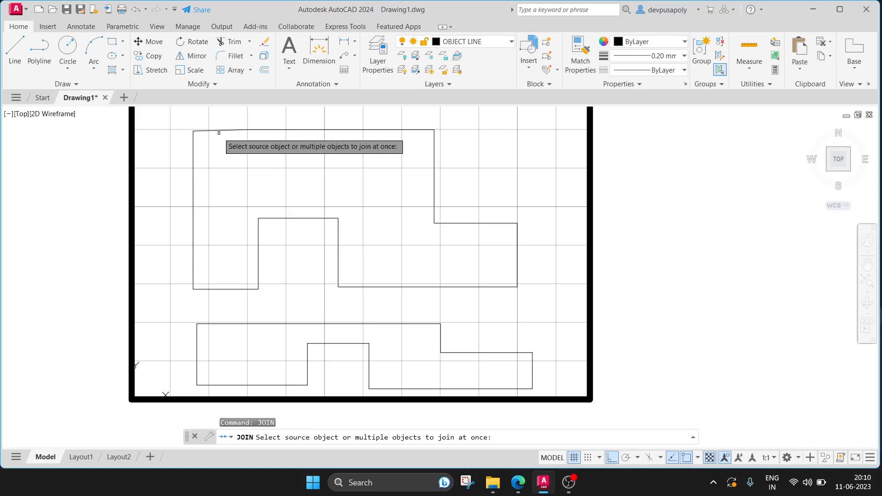
left_click(159, 309)
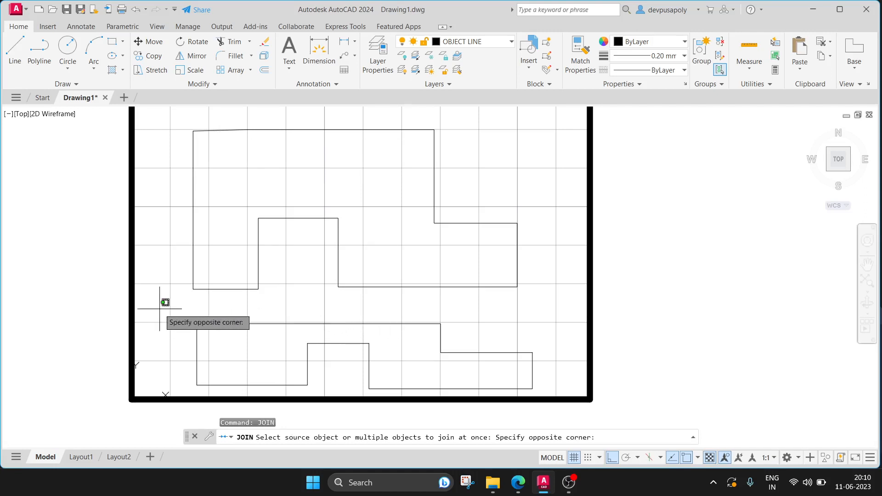
left_click(549, 392)
key("Return")
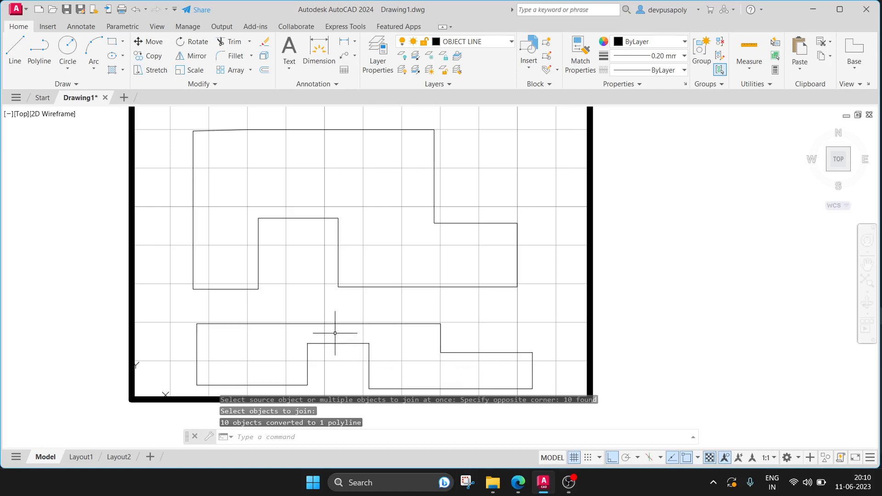
Select the joined lower outline to check that it behaves as one object, and clear the selection.
left_click(420, 323)
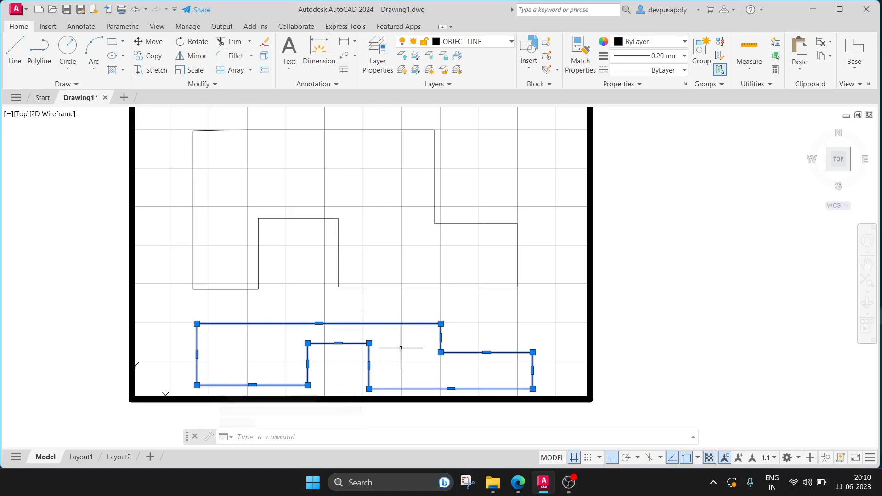
key("Escape")
left_click(397, 323)
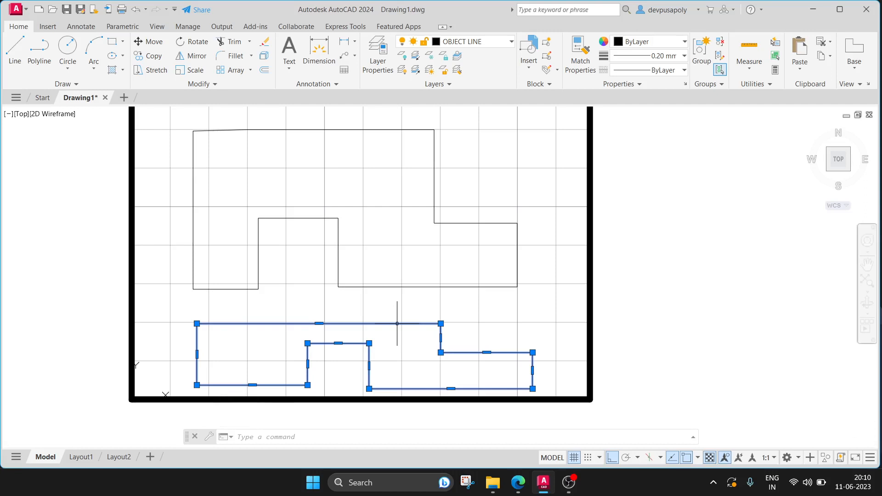
key("Escape")
Join the exploded segments of the upper stepped outline into one polyline, and check it by selecting and deselecting it.
type("JOIN")
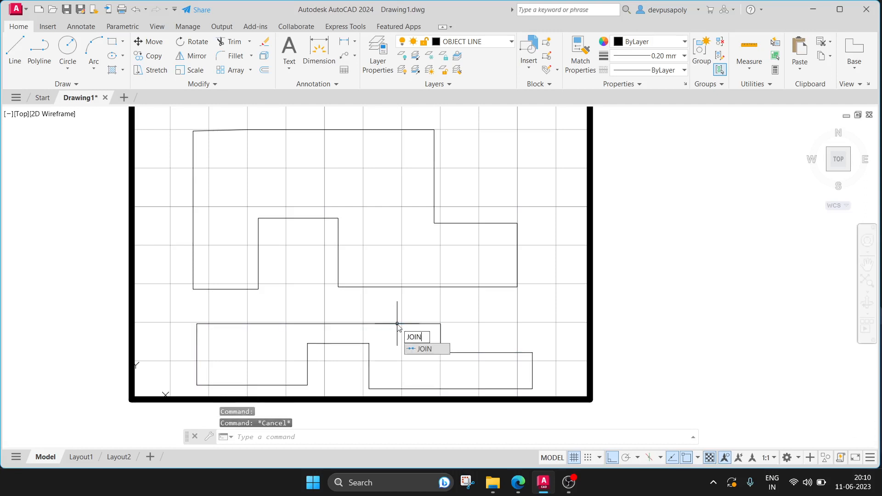
key("Return")
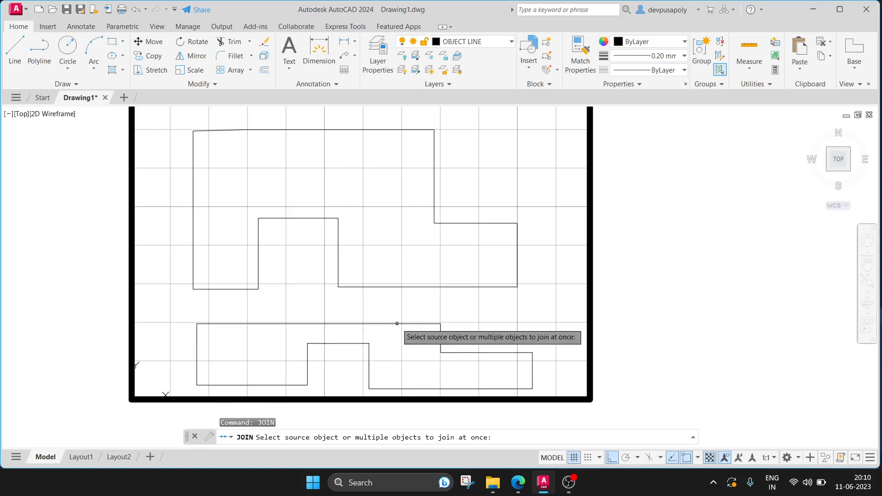
left_click(157, 111)
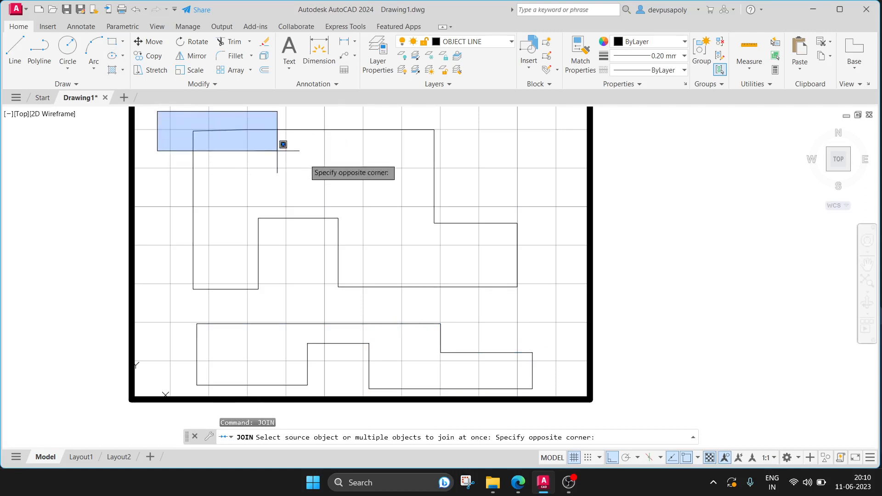
left_click(549, 311)
key("Return")
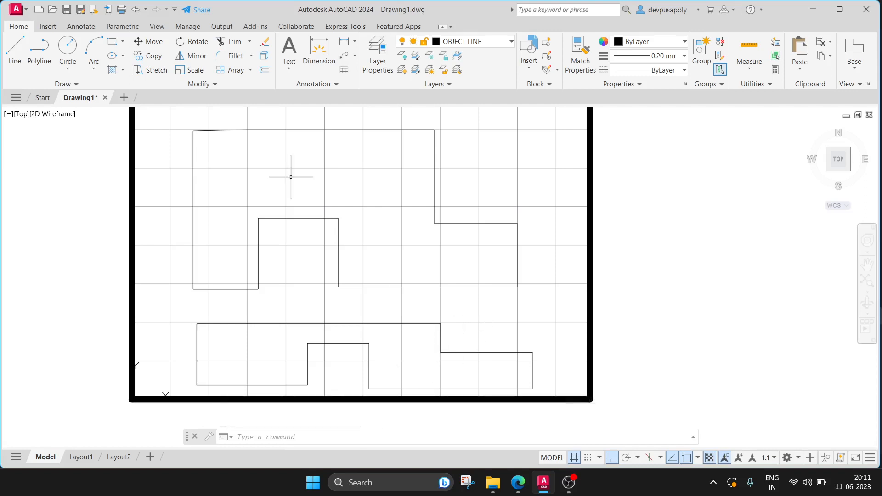
left_click(243, 130)
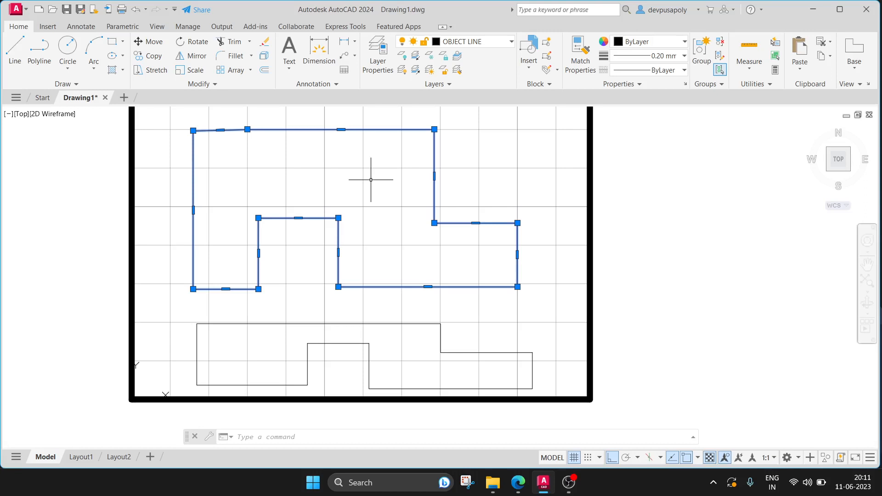
key("Escape")
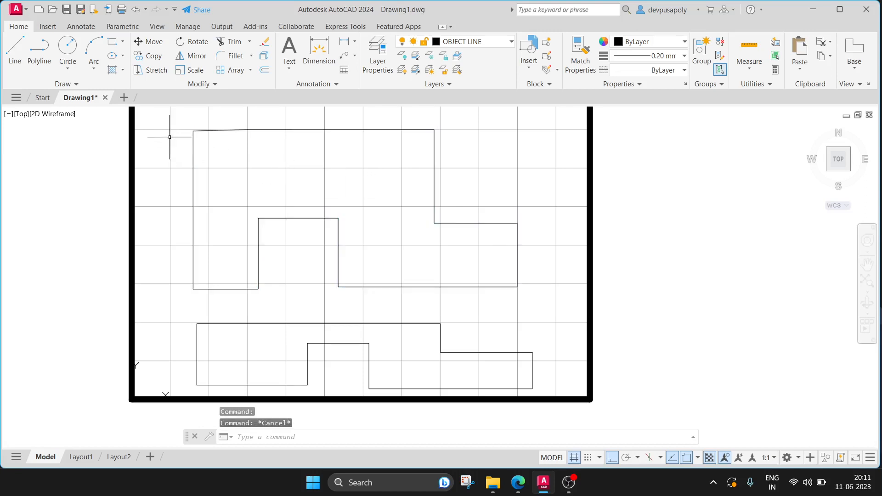
Delete both stepped outlines from inside the thick border.
left_click(159, 124)
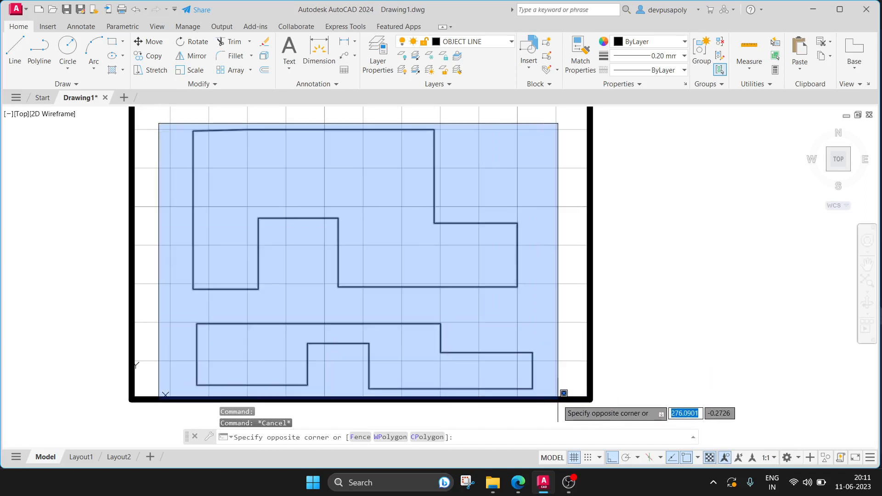
left_click(559, 392)
key("Delete")
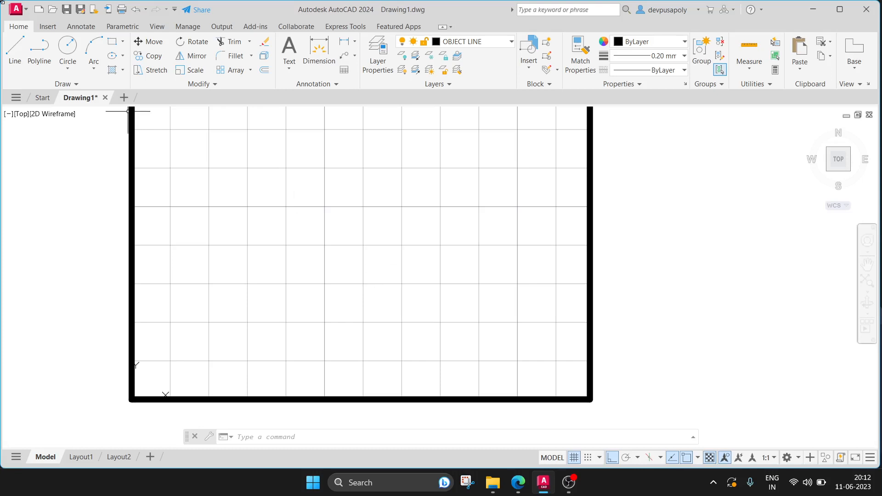
Draw a short vertical line in the upper-left part of the bordered area with the Line command.
left_click(15, 50)
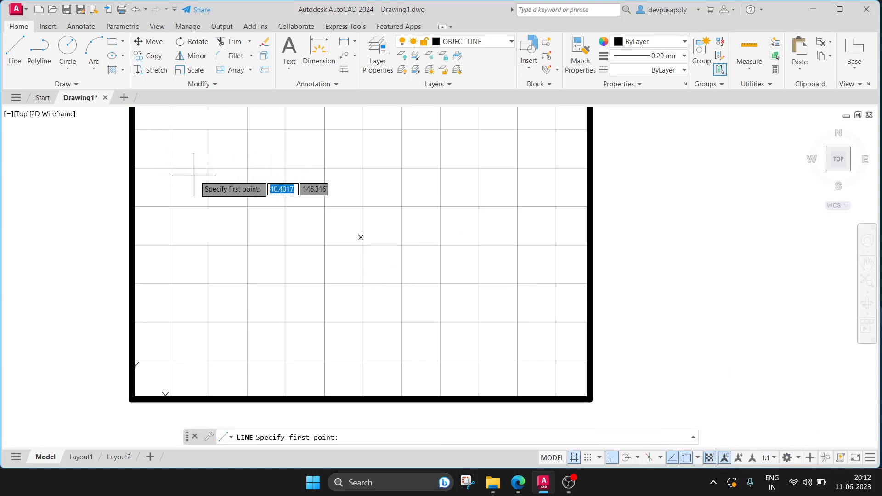
left_click(212, 211)
key("Escape")
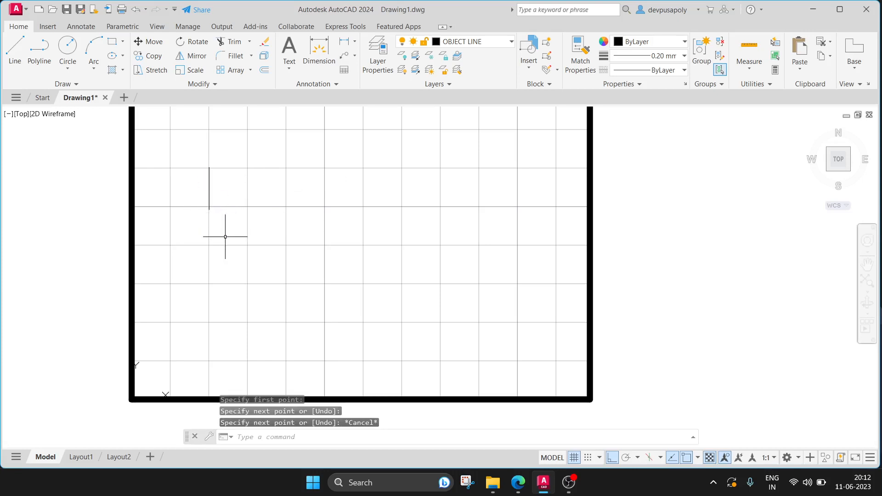
Offset the short vertical line by 15 to its right.
type("OFFSET")
key("Return")
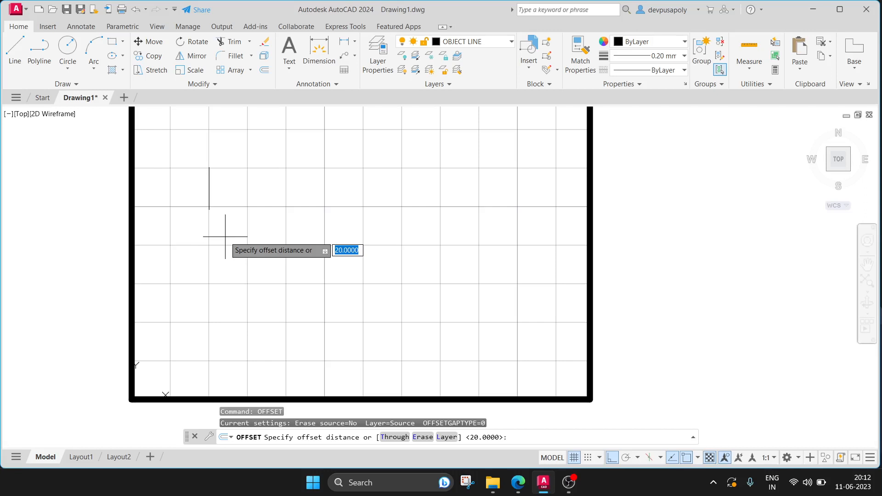
type("15")
key("Return")
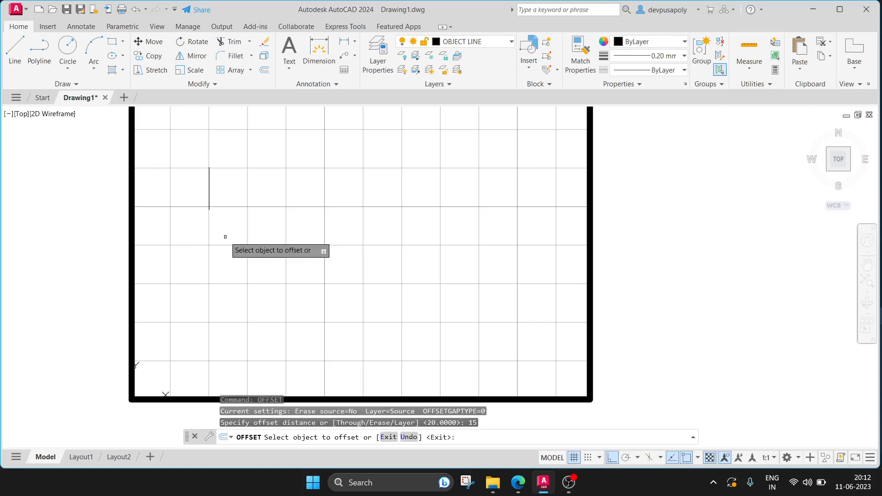
left_click(209, 191)
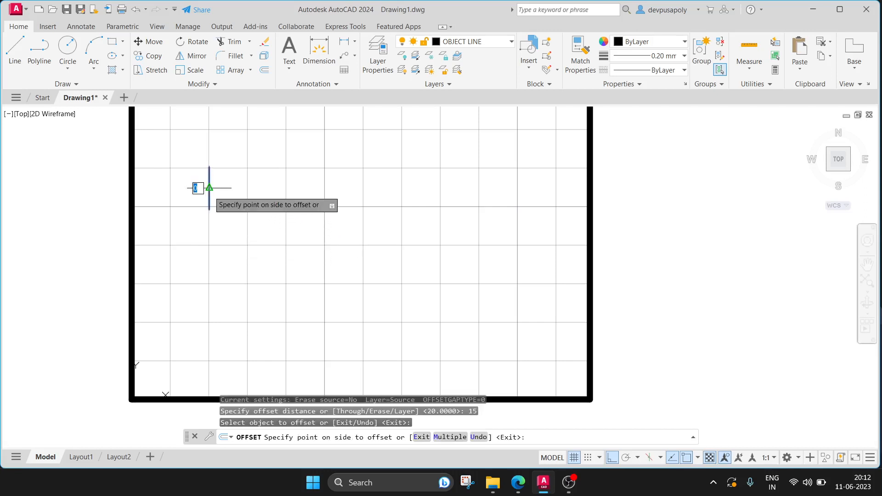
left_click(232, 189)
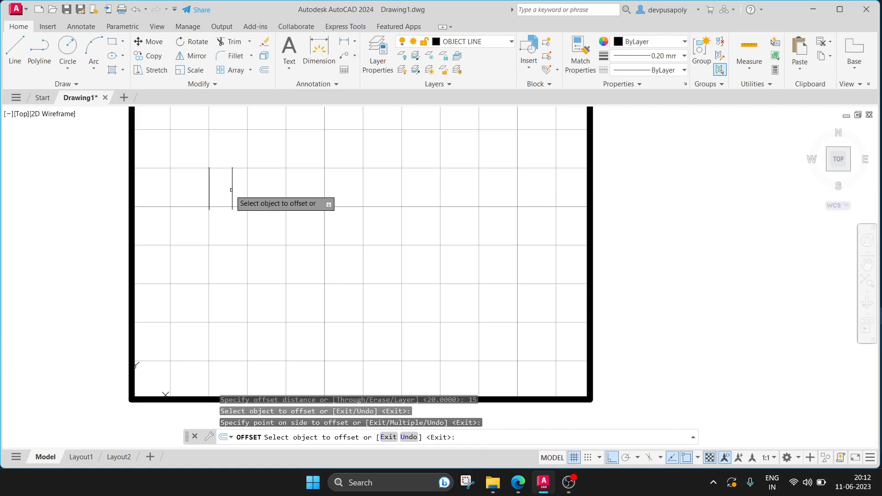
Offset each newest vertical line by 15 to its right, twelve more times, to extend the evenly spaced row to 14 lines.
left_click(232, 188)
left_click(251, 189)
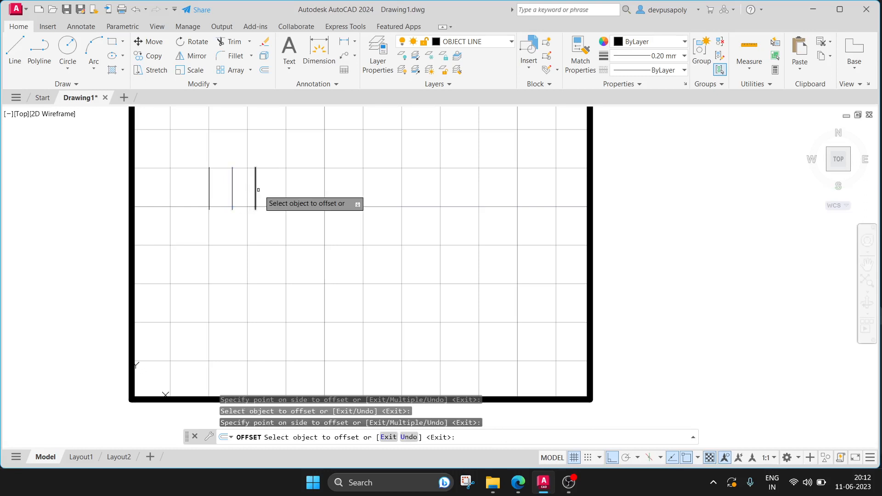
left_click(256, 189)
left_click(277, 188)
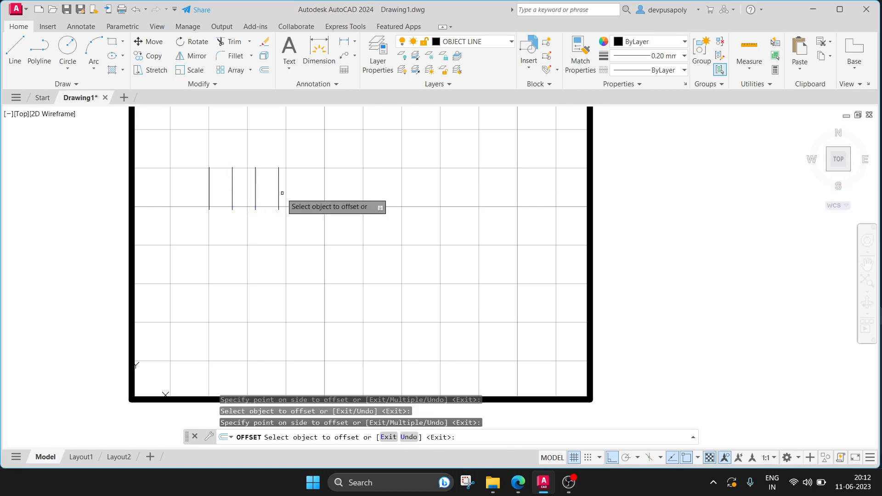
left_click(279, 188)
left_click(297, 190)
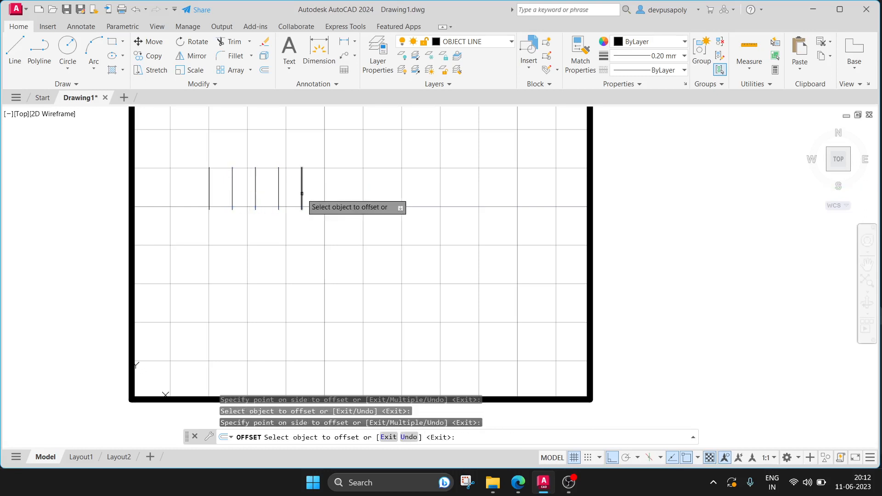
left_click(302, 189)
left_click(317, 193)
left_click(325, 191)
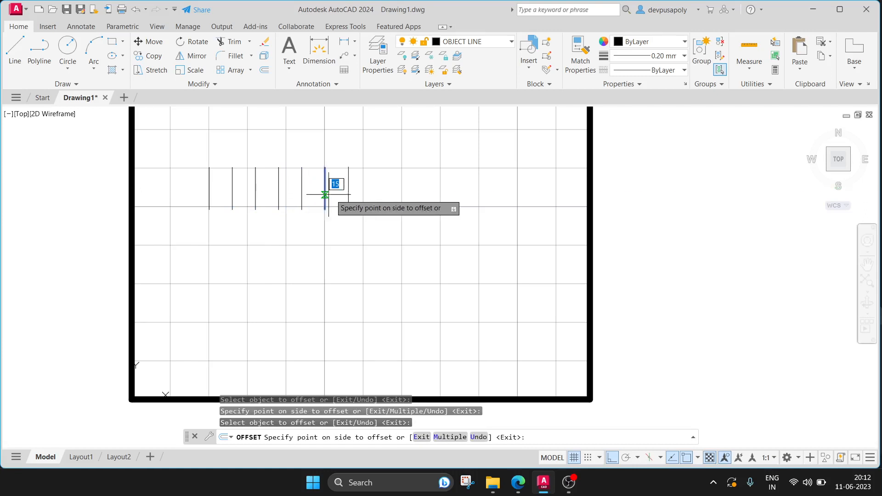
left_click(335, 192)
left_click(347, 193)
left_click(361, 193)
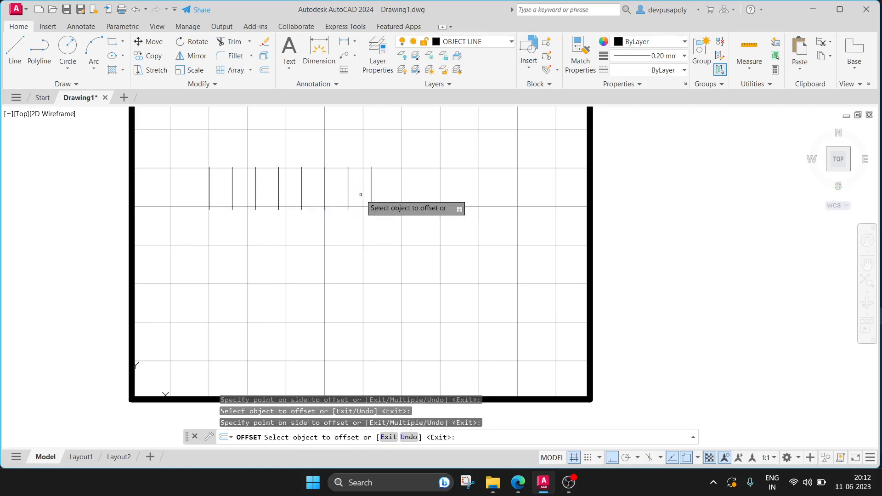
left_click(371, 193)
left_click(384, 195)
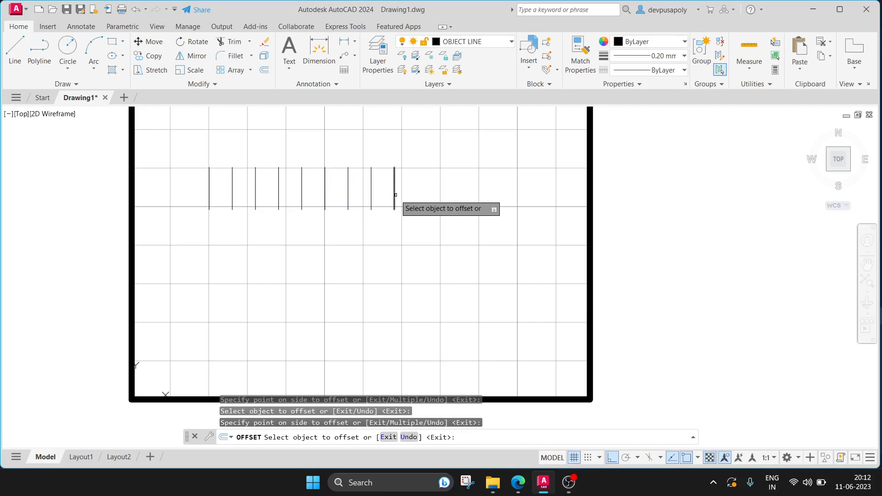
left_click(394, 193)
left_click(408, 195)
left_click(416, 196)
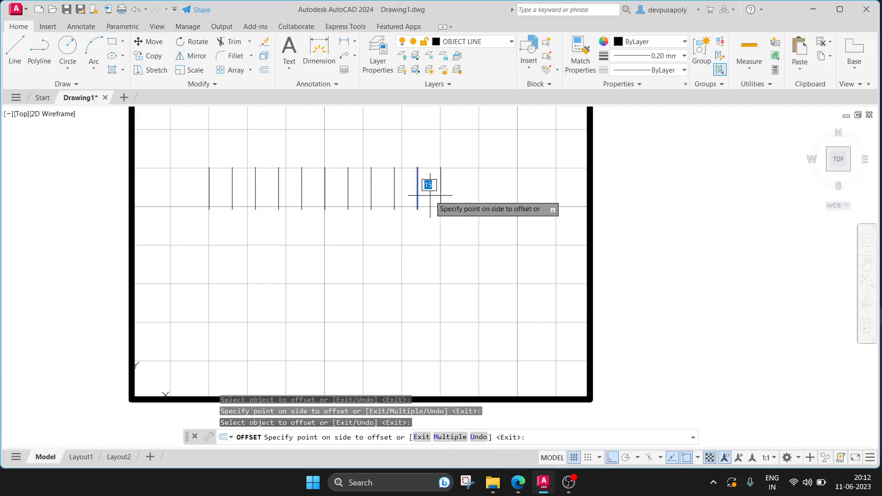
left_click(431, 195)
left_click(441, 195)
left_click(453, 193)
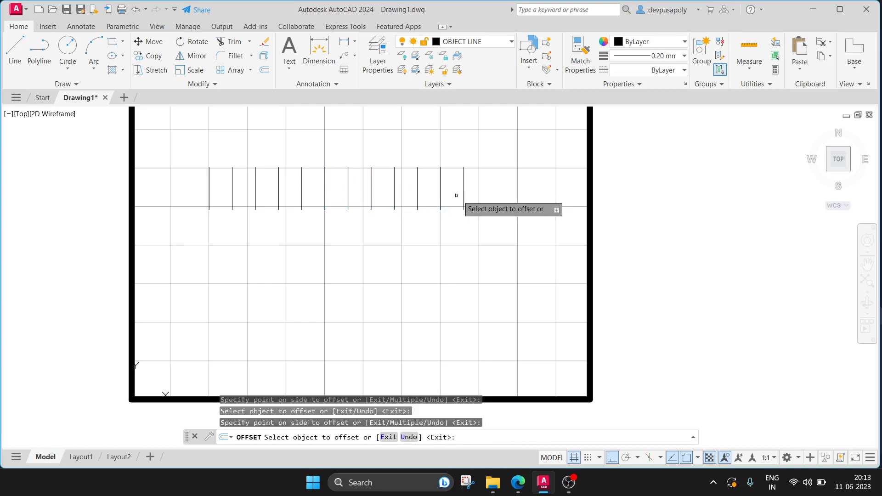
left_click(463, 195)
left_click(474, 195)
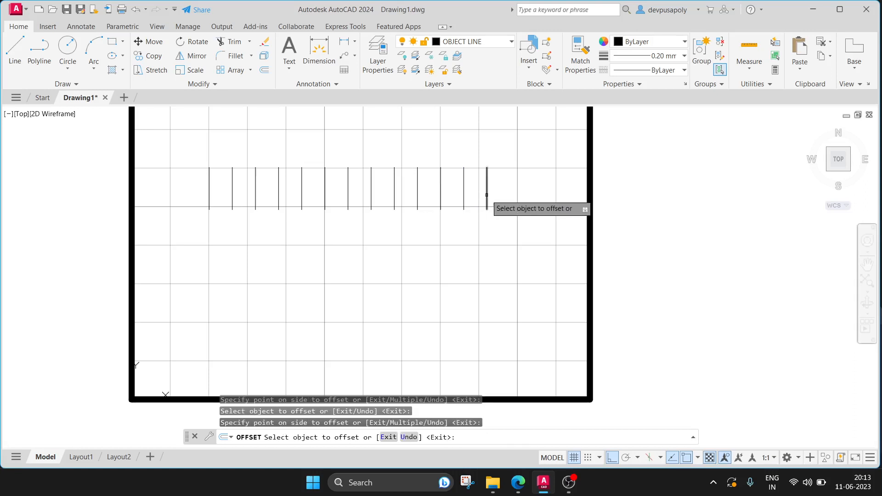
left_click(487, 196)
left_click(501, 194)
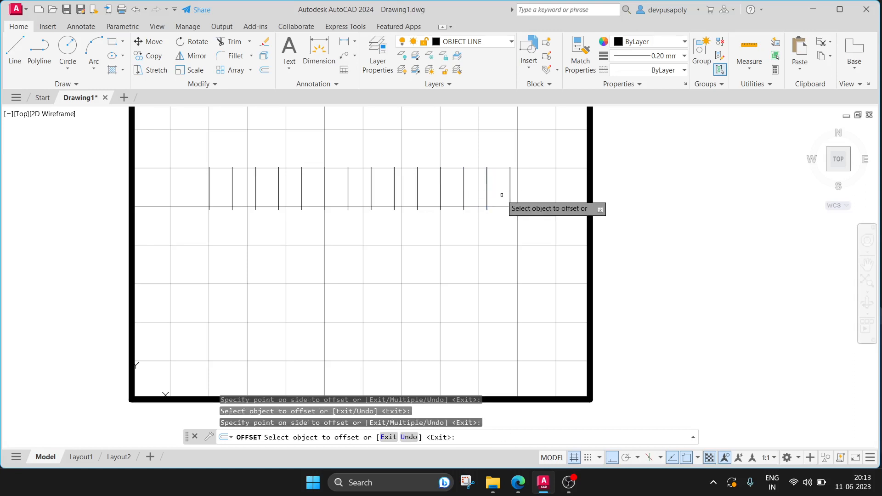
key("Escape")
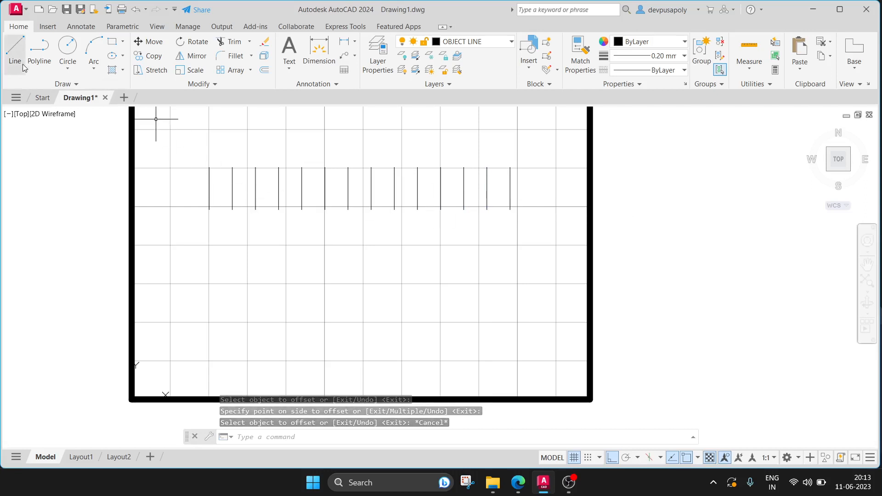
Draw a short vertical line below the first line of the row with the Line command.
type("l")
key("Return")
left_click(208, 246)
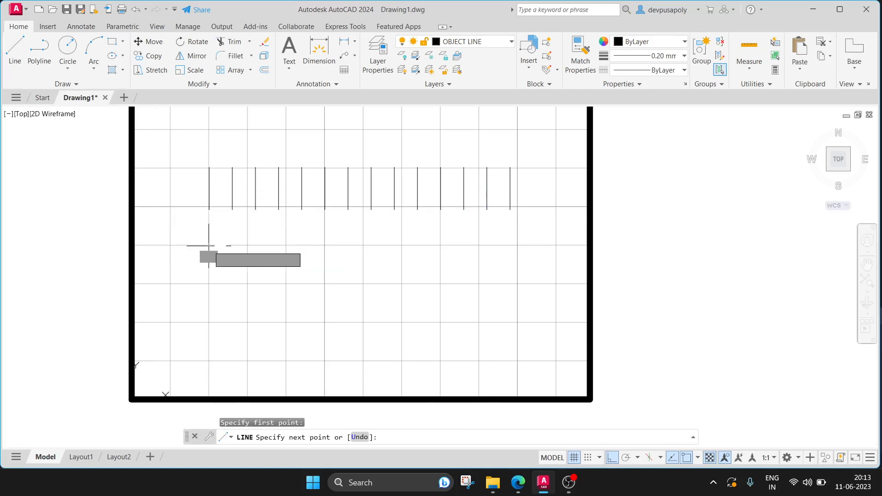
left_click(209, 282)
key("Return")
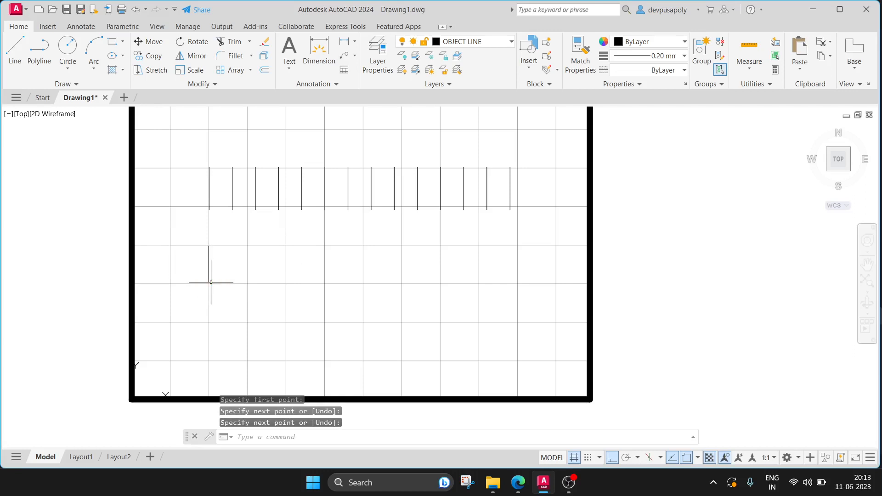
Offset the lower vertical line by 15 to the right, repeating from each new line until the second row has six lines.
type("offset")
key("Return")
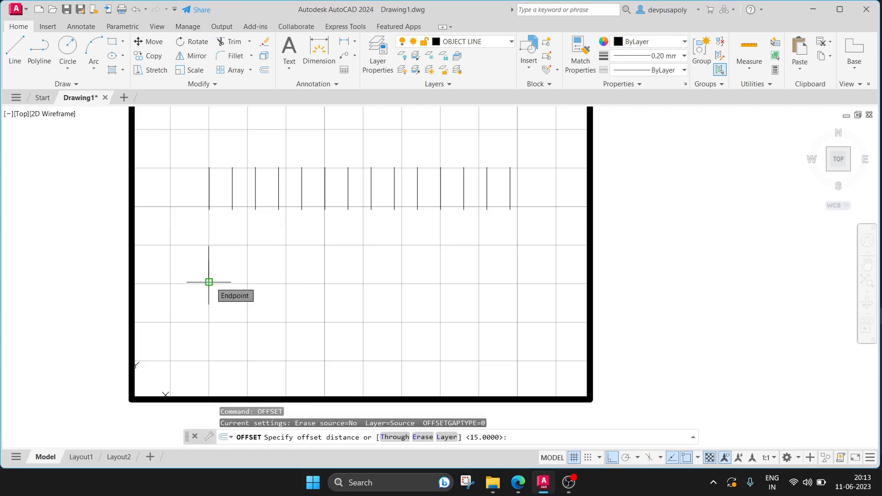
type("15")
key("Return")
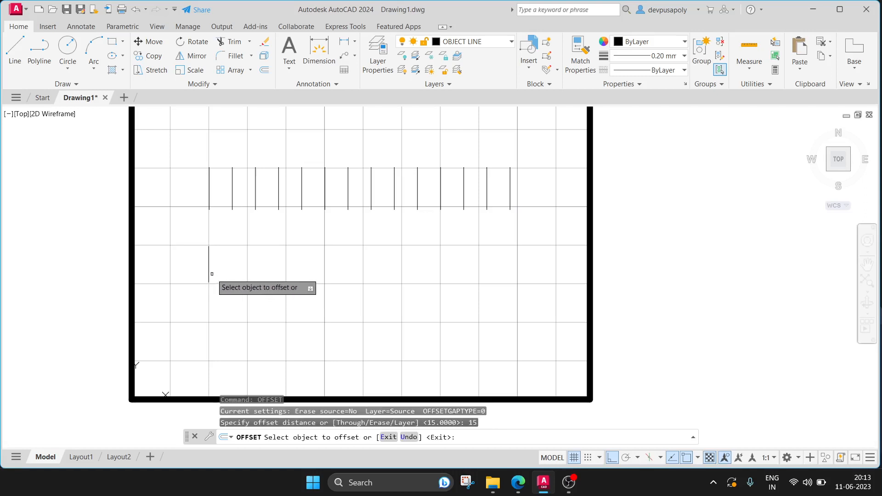
left_click(209, 275)
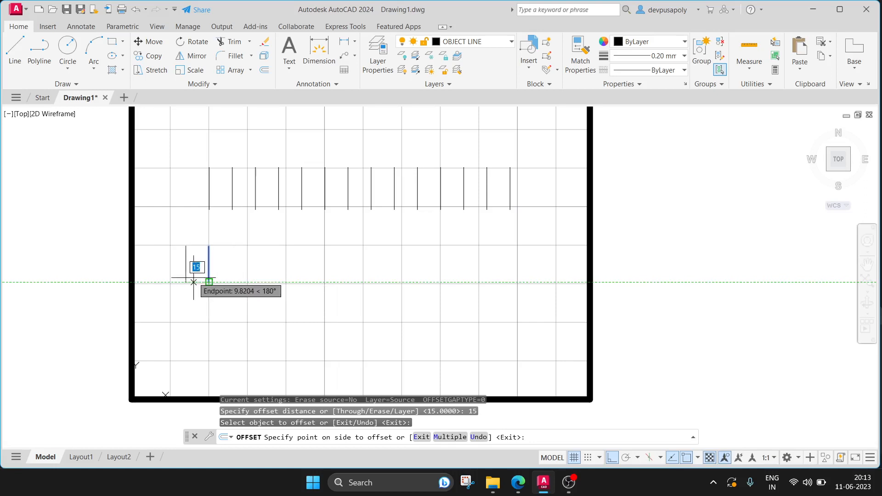
left_click(229, 280)
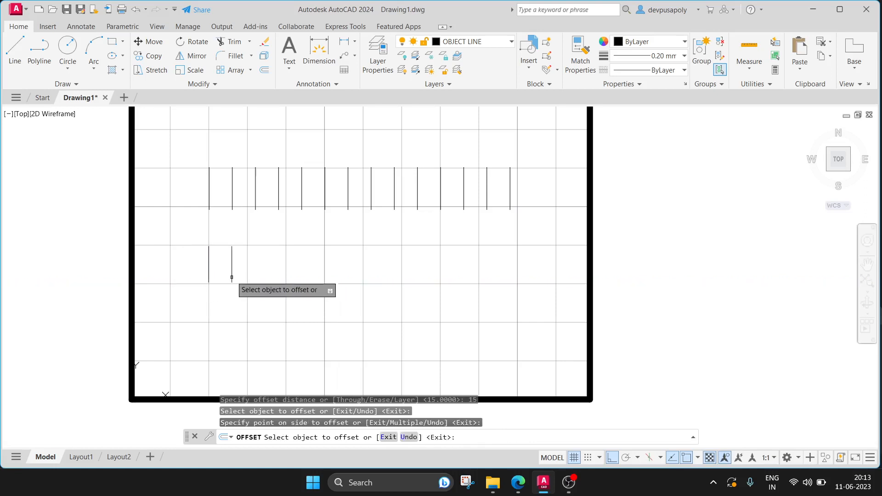
left_click(232, 277)
left_click(255, 271)
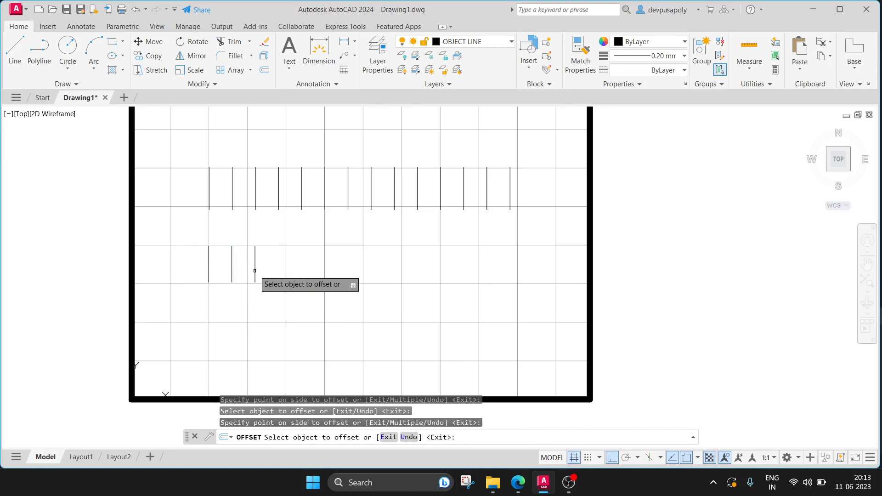
left_click(255, 270)
left_click(279, 270)
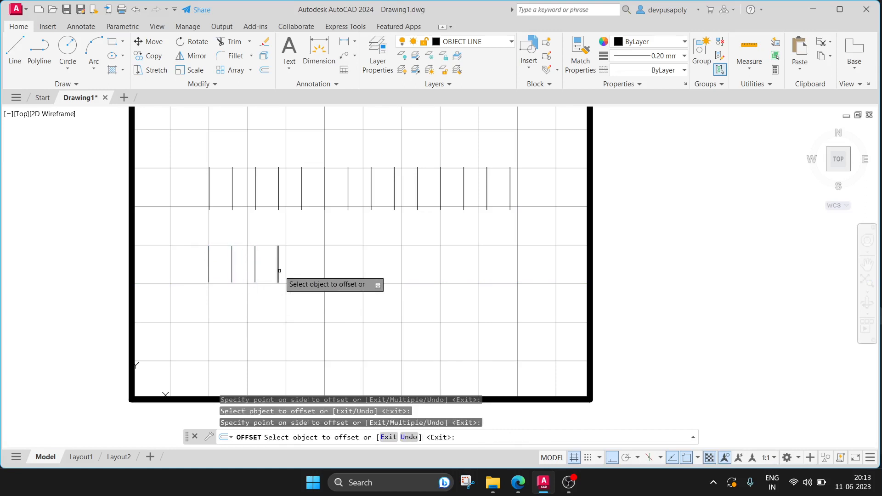
left_click(279, 271)
left_click(298, 267)
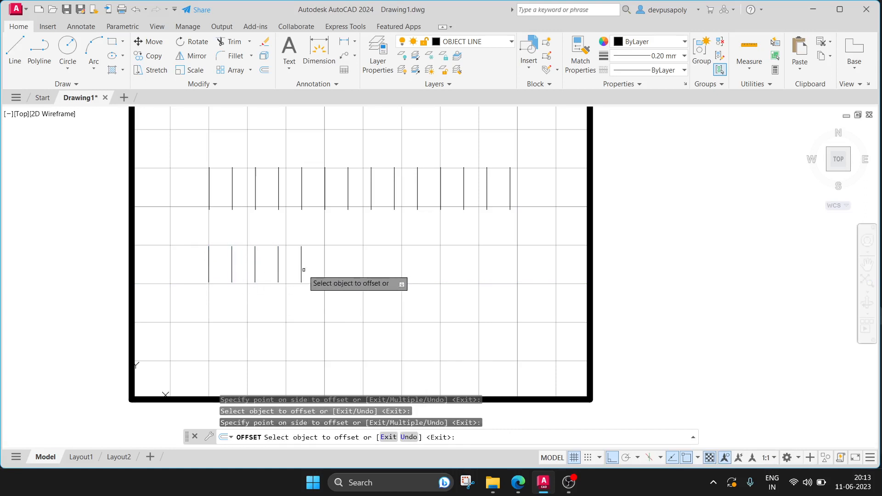
left_click(301, 269)
left_click(320, 269)
key("Escape")
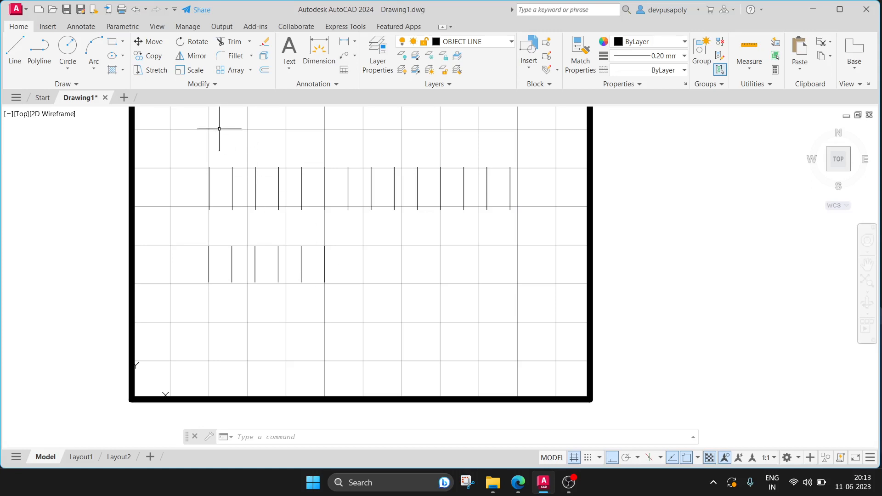
Delete both rows of vertical lines from inside the thick border.
left_click(179, 138)
left_click(532, 309)
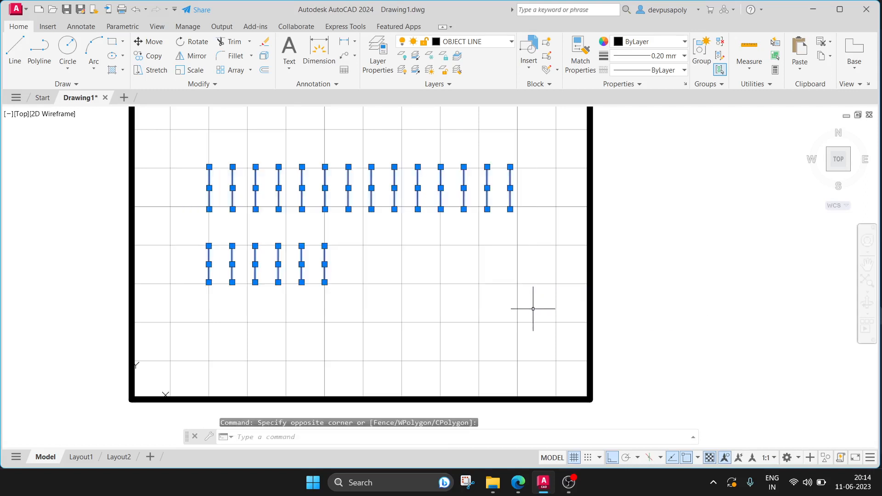
key("Delete")
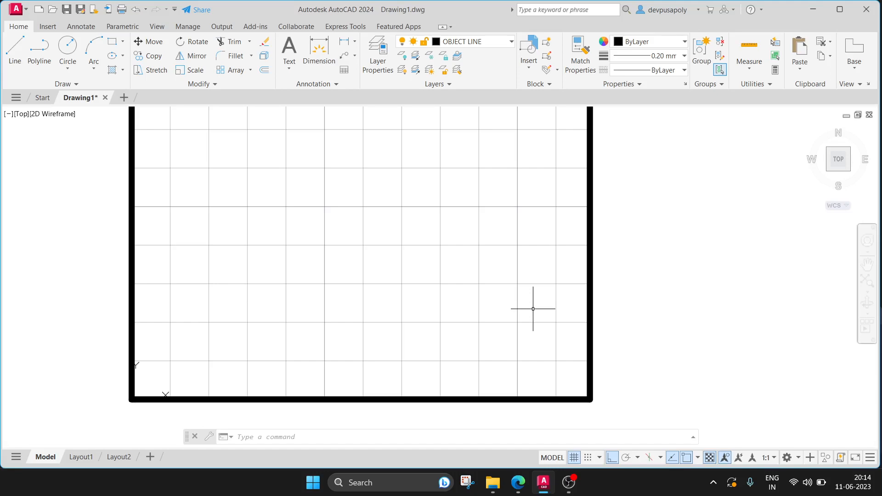
Switch to the desktop and open the Assignments-Exercises folder inside the 2nd Sem AutoCAD folder in File Explorer.
left_click(519, 483)
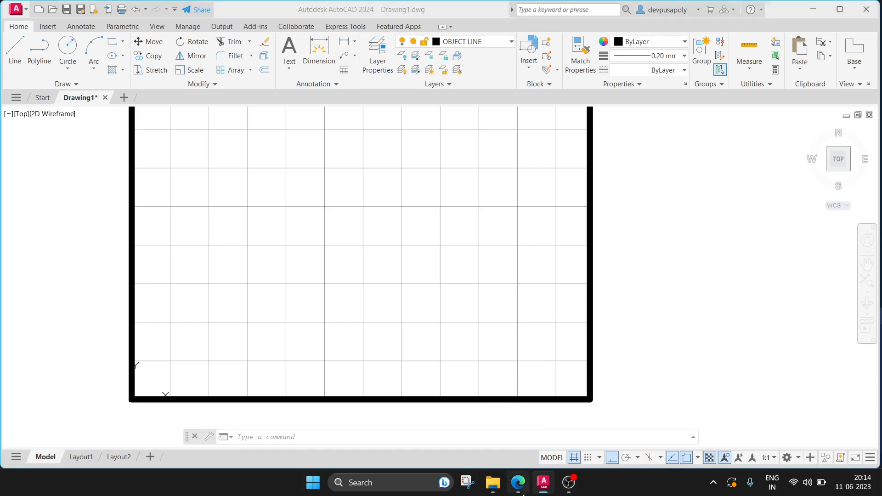
left_click(513, 479)
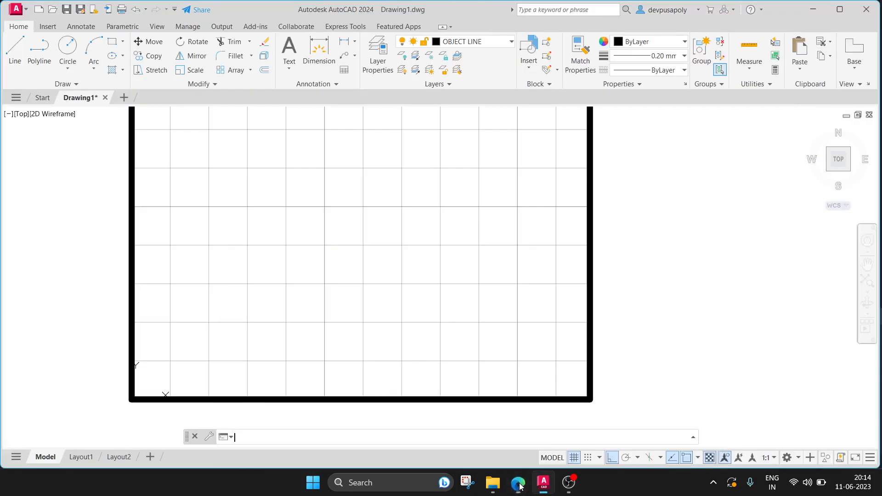
left_click(815, 14)
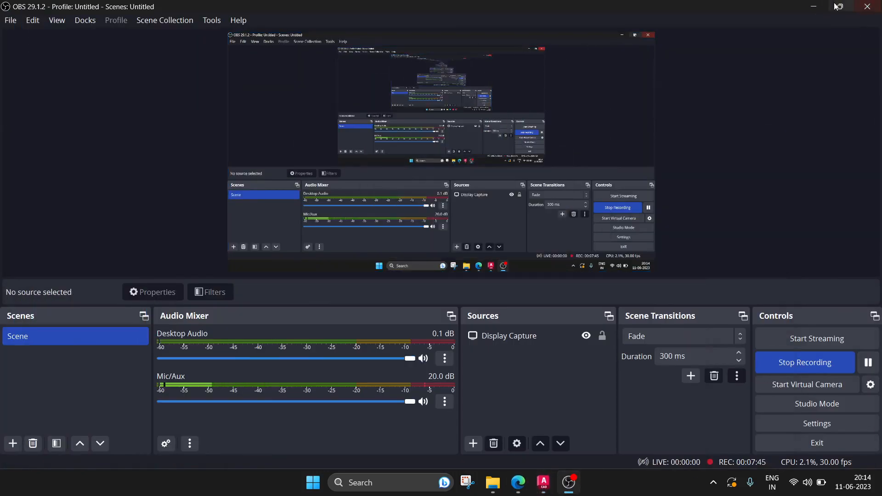
left_click(813, 5)
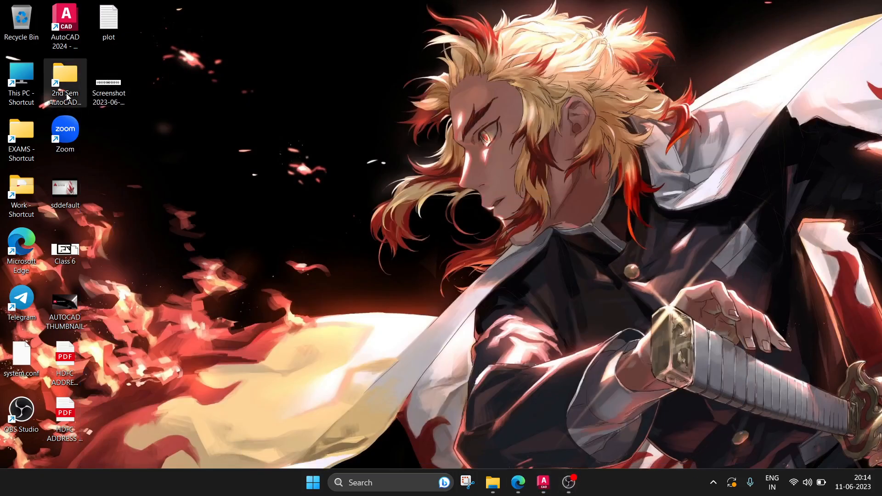
double_click(65, 76)
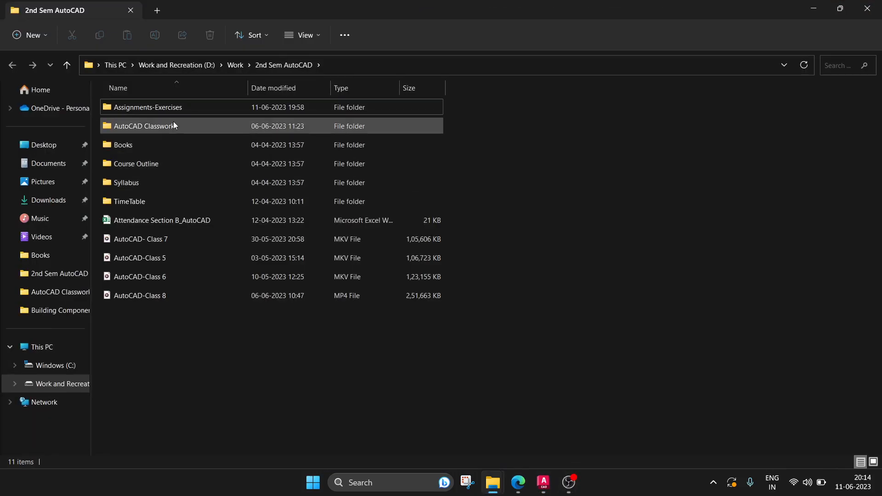
double_click(173, 108)
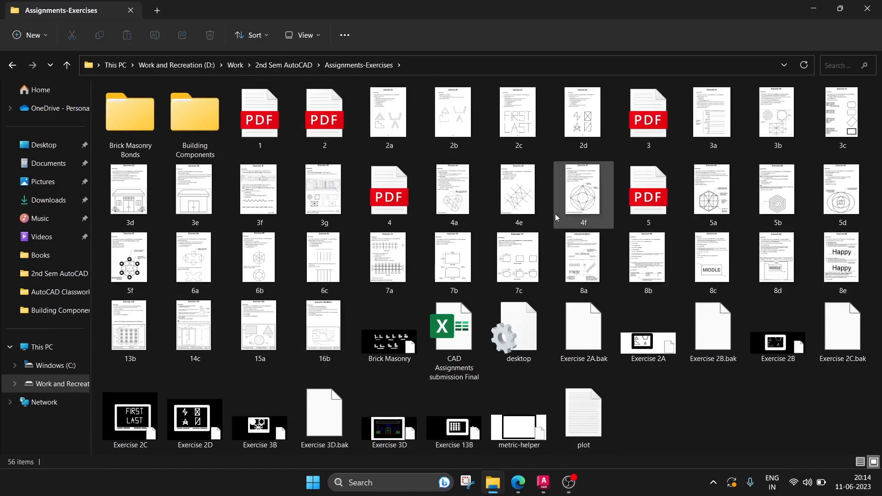
Select the exercise sheets 2a, 2b, 2c and 2d one after another to point them out.
left_click(391, 131)
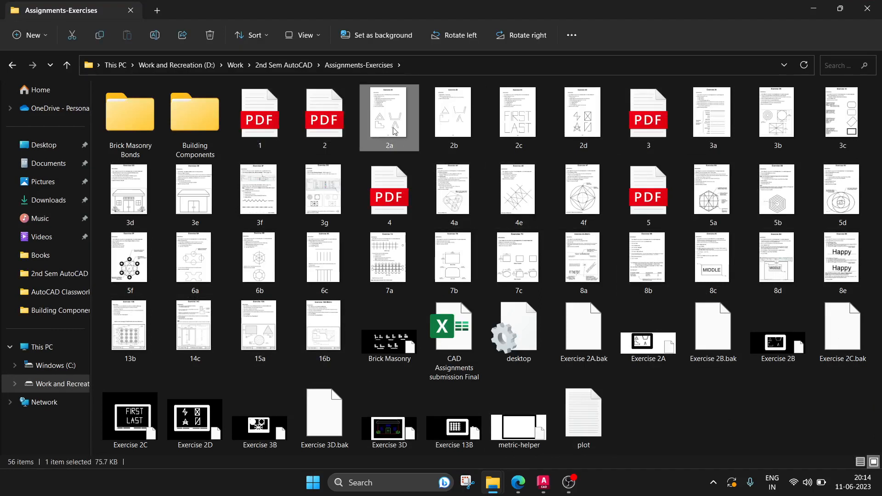
left_click(455, 133)
left_click(528, 134)
left_click(581, 128)
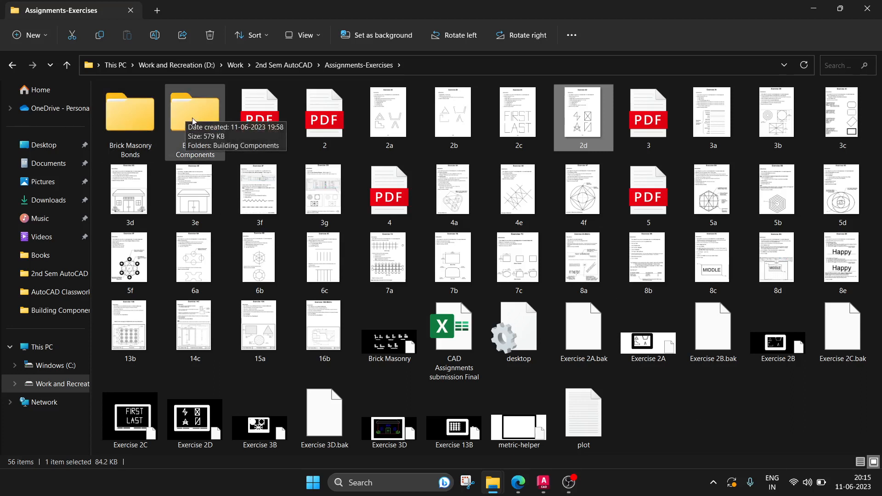
Open the Cantilever beam-Layout1 PDF from the nested Building Components folder in Microsoft Edge and examine the beam's support end closely.
double_click(179, 123)
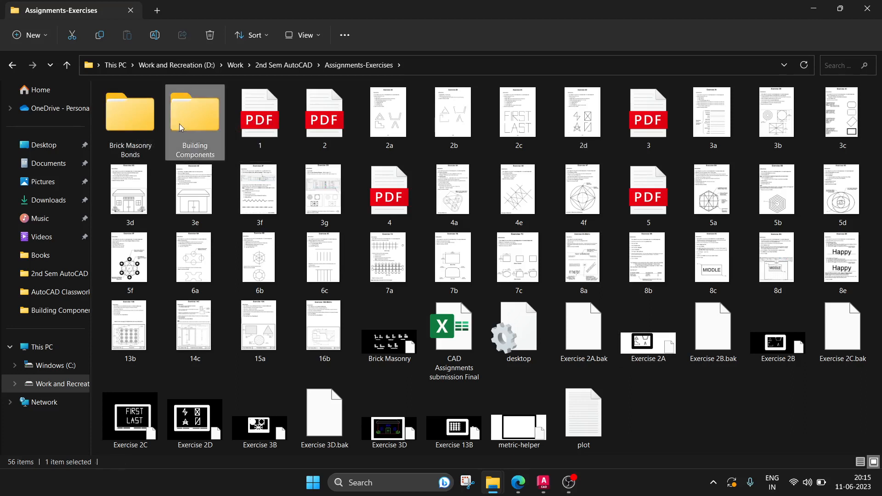
double_click(137, 111)
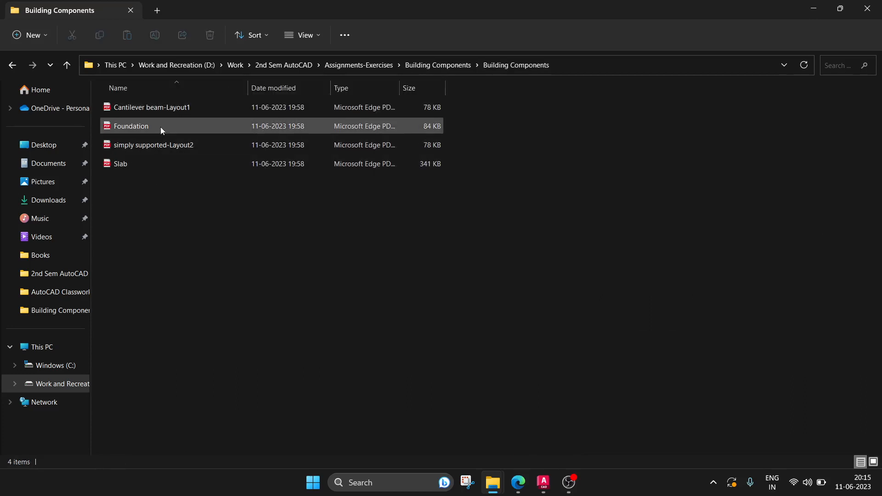
left_click(165, 114)
double_click(164, 114)
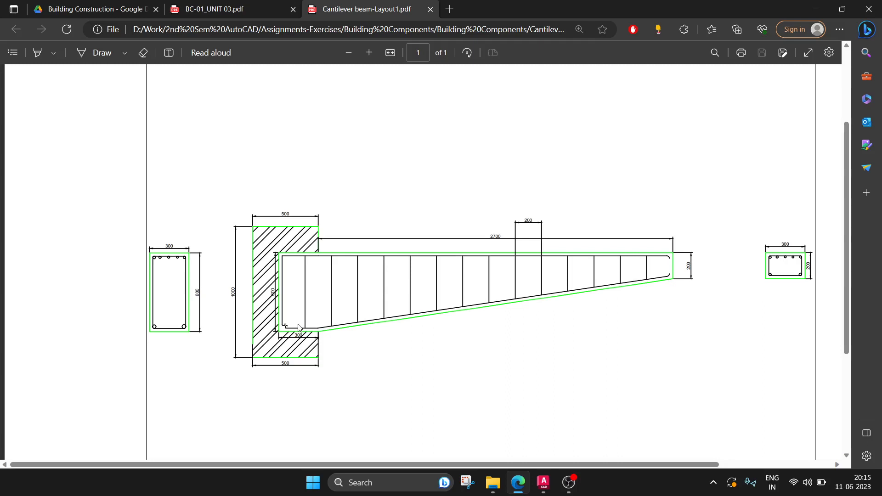
scroll(299, 328, "up", 2, "ctrl")
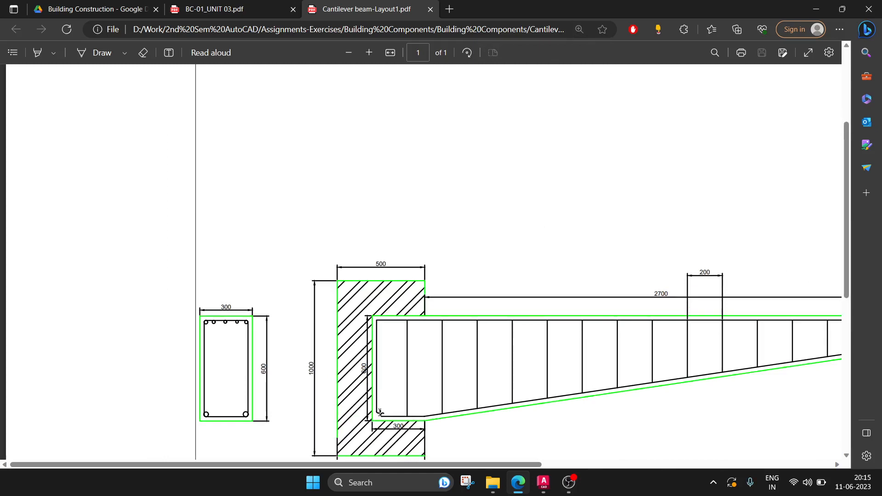
Switch to AutoCAD and draw the support block as an open orthogonal polyline ending in a short upward return of about 9.5 units.
scroll(380, 412, "down", 2, "ctrl")
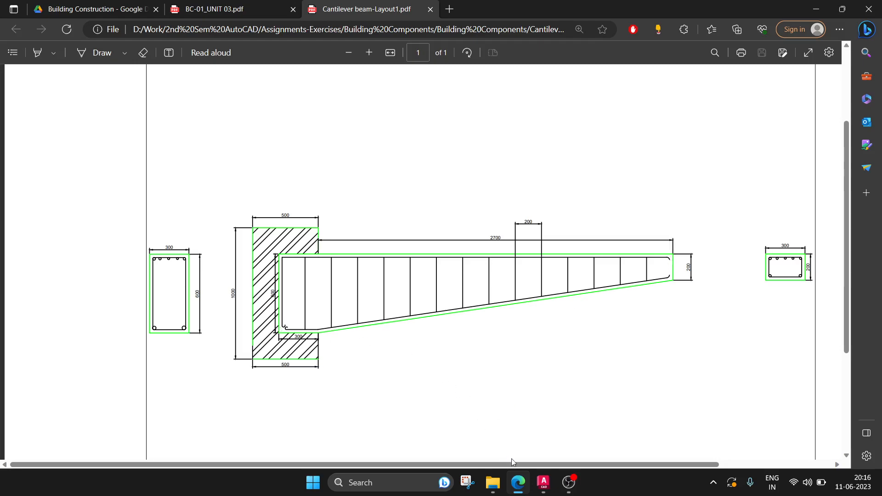
left_click(544, 482)
middle_click_drag(256, 246, 279, 280)
left_click(39, 50)
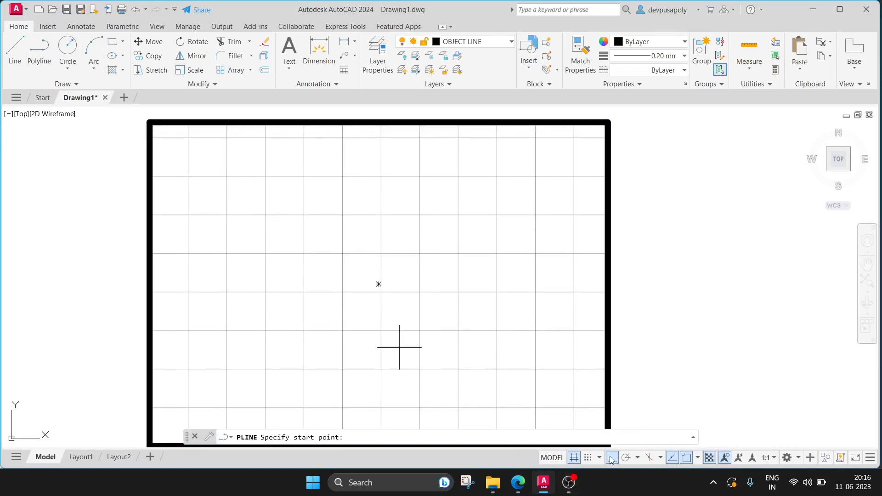
left_click(264, 214)
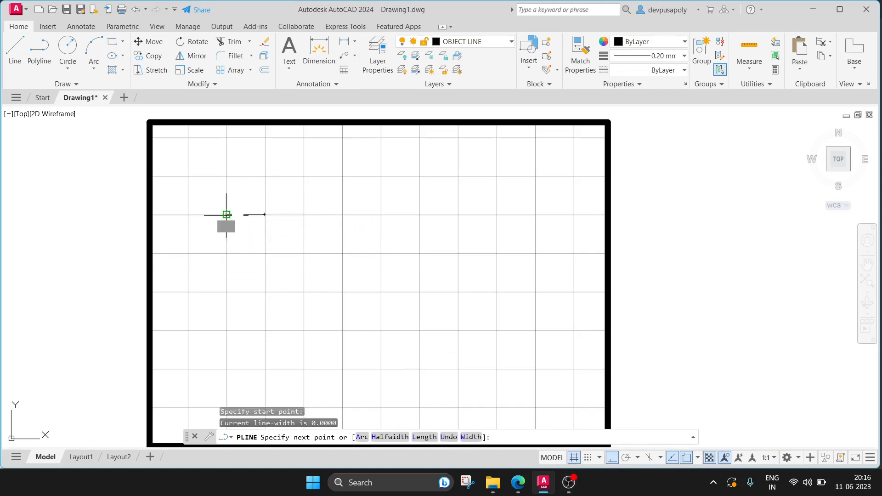
left_click(226, 214)
left_click(226, 292)
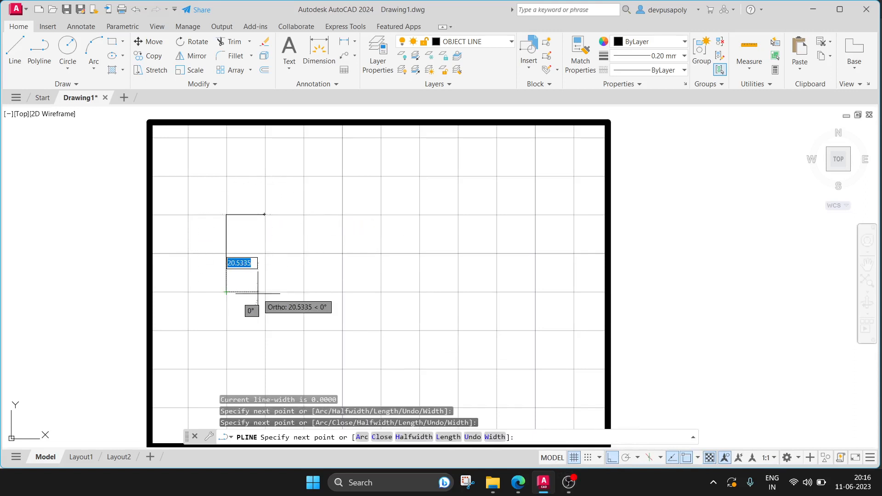
left_click(265, 292)
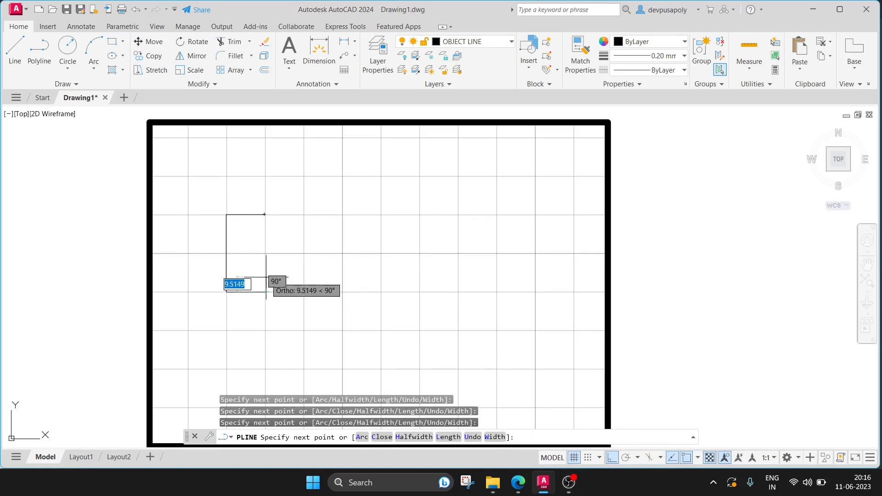
left_click(266, 276)
key("Escape")
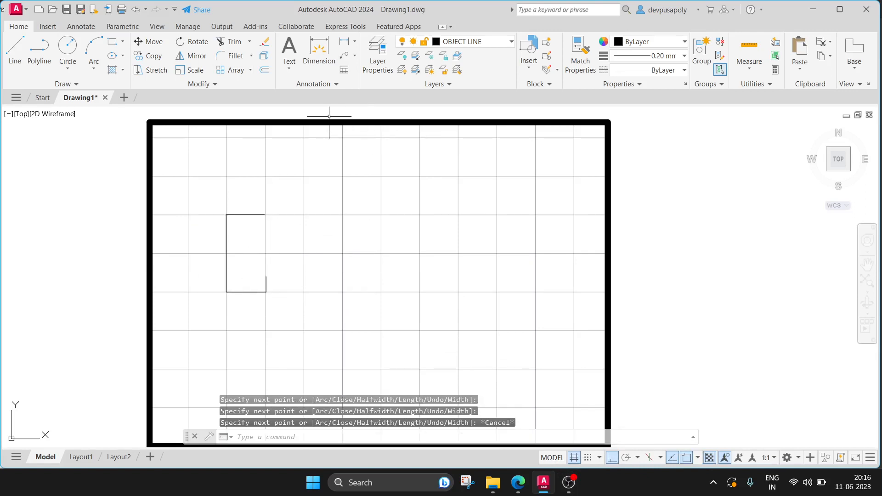
Draw a short vertical line about 8.3 units down from the free end of the support block's top edge.
left_click(15, 49)
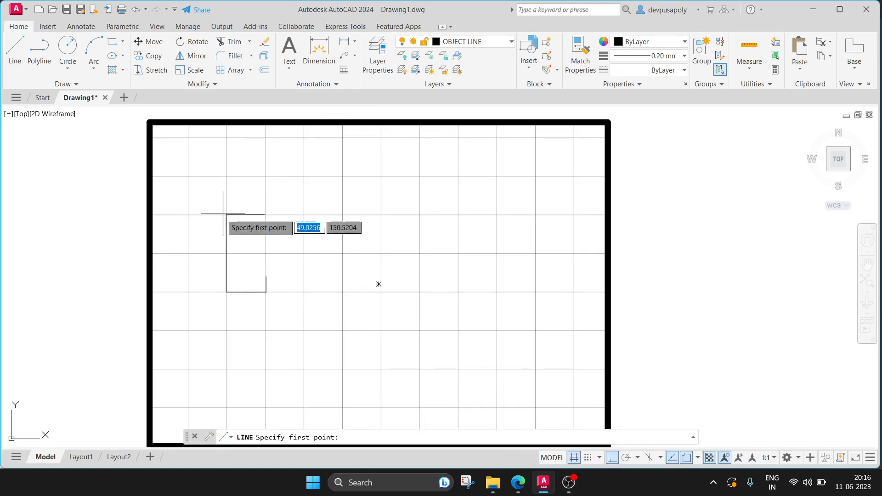
left_click(265, 214)
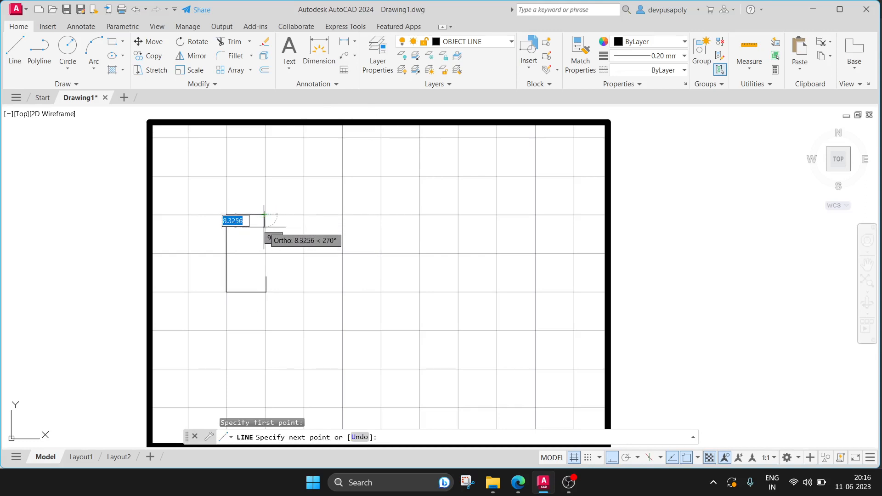
left_click(264, 227)
key("Escape")
mouse_move(340, 229)
middle_mouse_down()
mouse_move(342, 241)
mouse_move(299, 233)
middle_mouse_up()
scroll(330, 262, "up", 2)
scroll(299, 232, "down", 2)
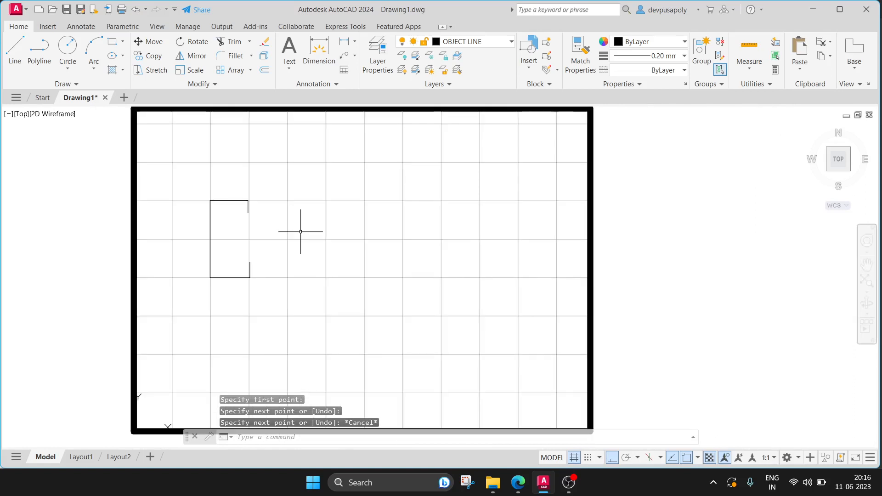
Draw the tapered cantilever beam outline as a polyline embedded in the support, with Ortho off for its sloping underside, checking the PDF for reference.
left_click(40, 51)
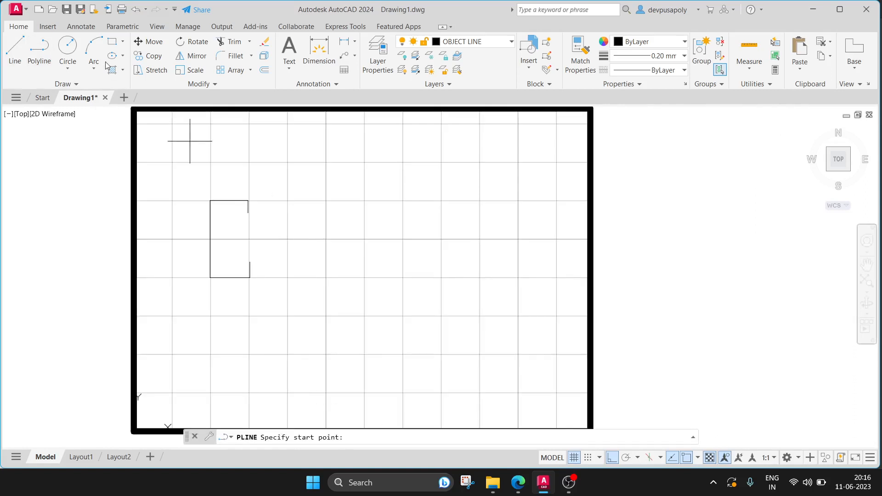
left_click(235, 212)
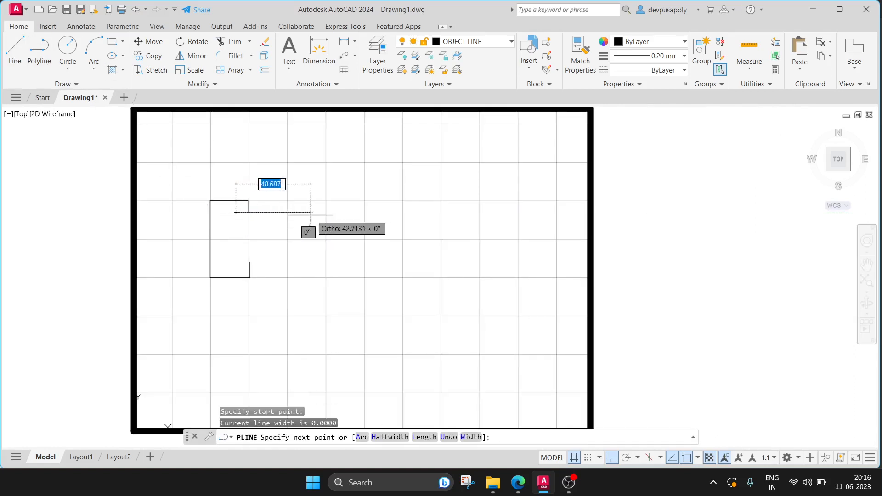
left_click(442, 212)
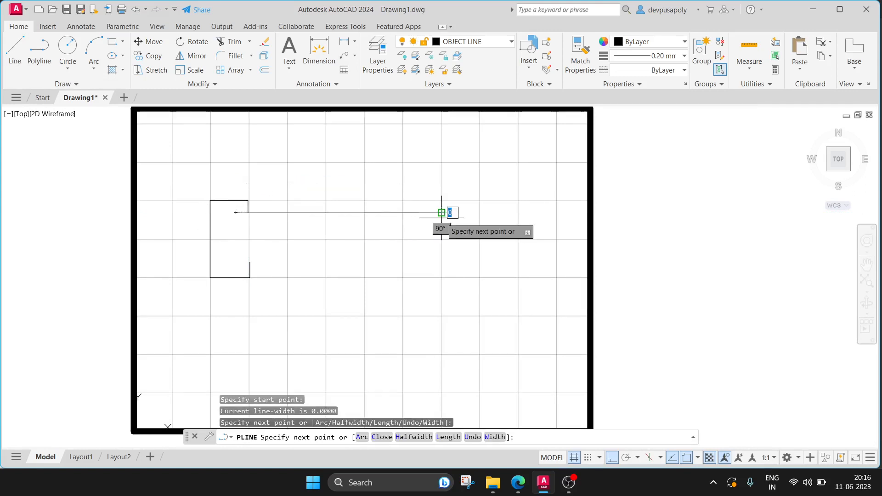
left_click(442, 236)
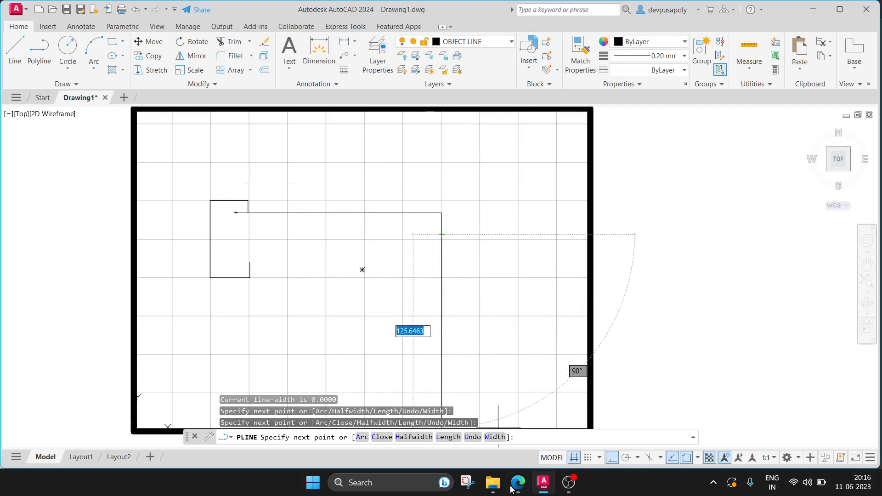
key("alt+Tab")
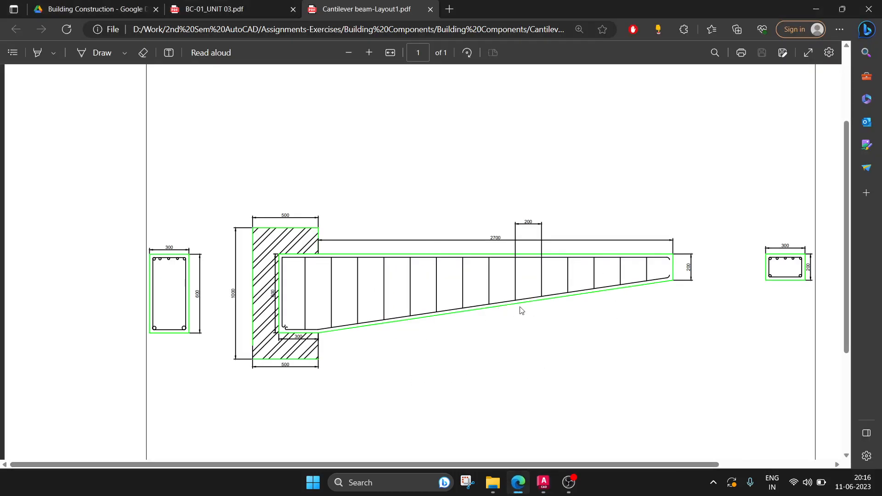
key("alt+Tab")
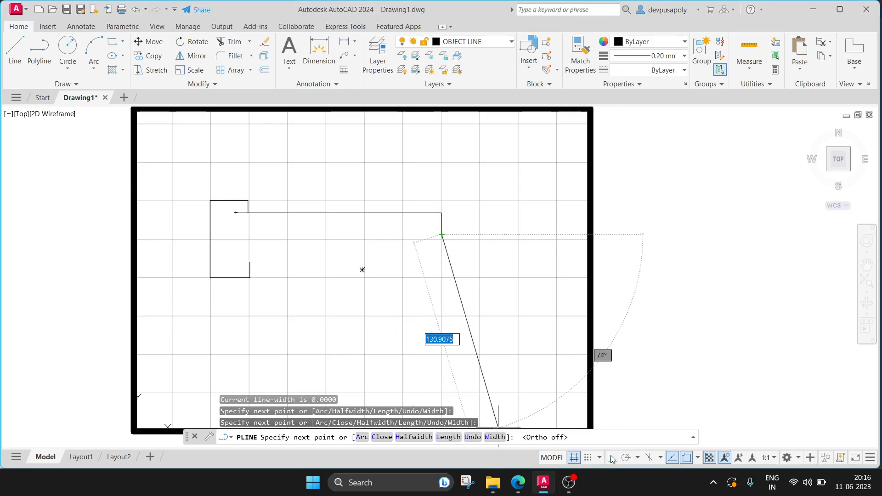
left_click(250, 262)
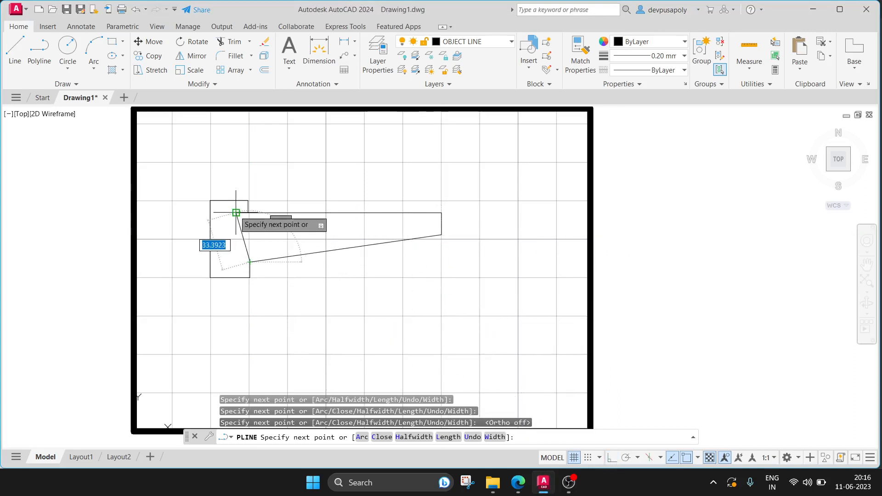
left_click(236, 262)
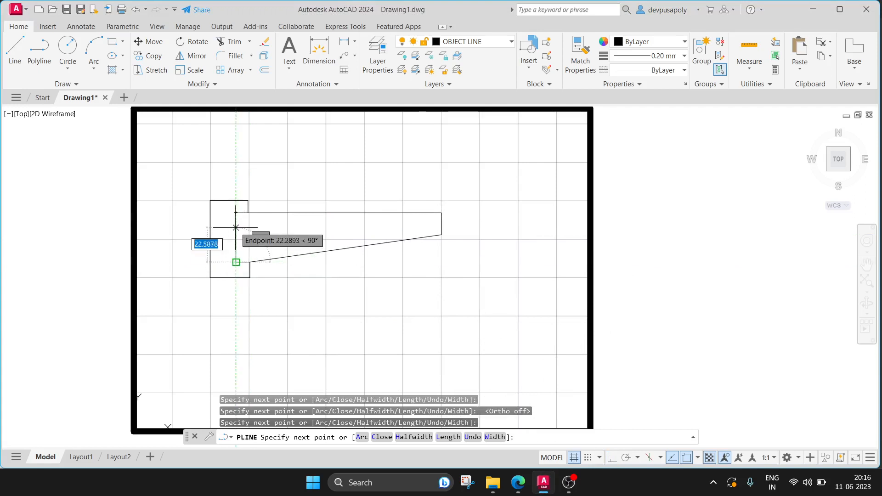
key("Escape")
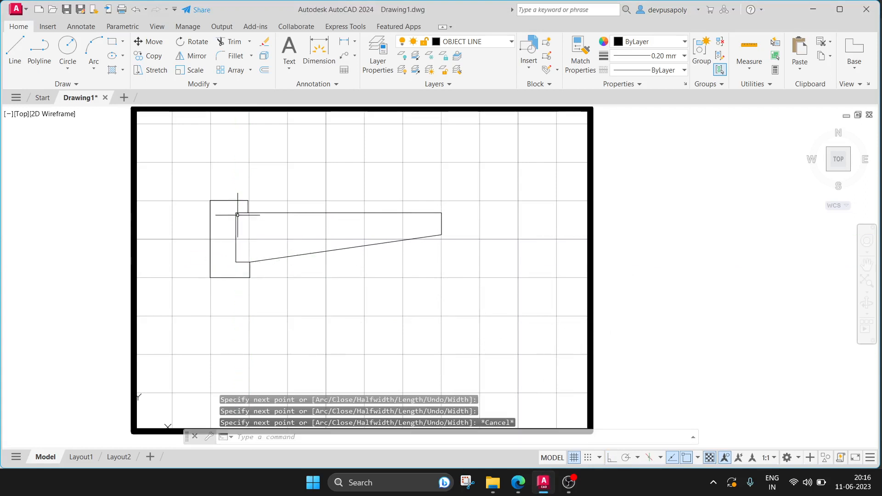
Hatch the support block around the embedded beam end with the ANSI32 pattern.
scroll(284, 191, "up", 1)
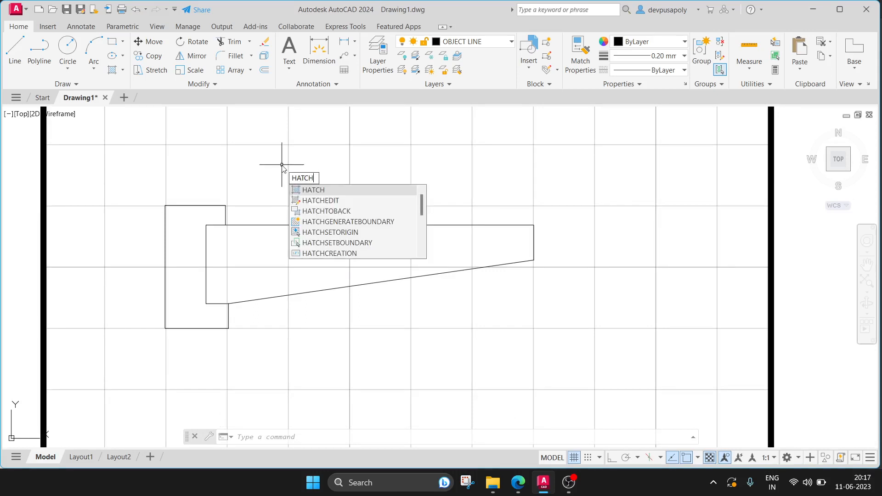
key("Return")
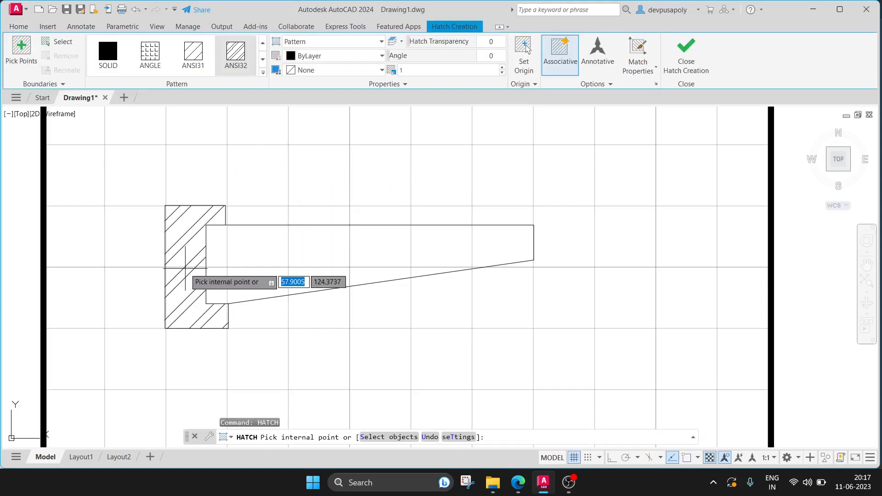
left_click(185, 268)
key("Return")
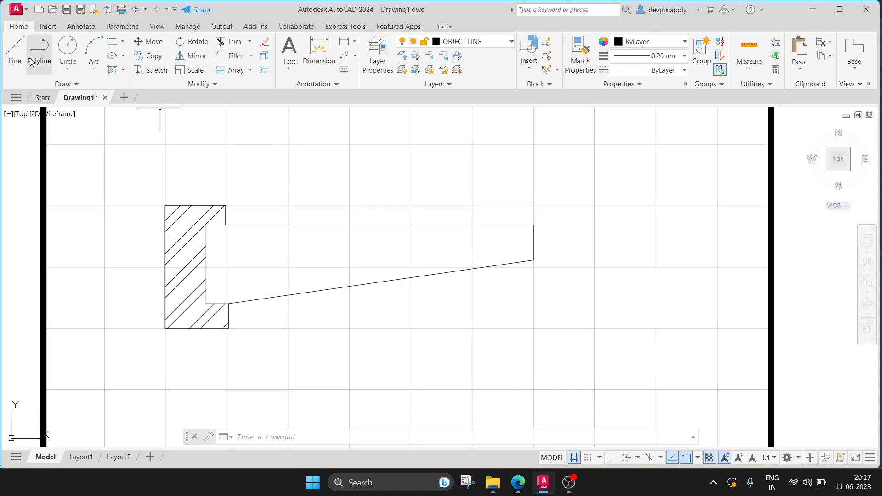
left_click(39, 46)
left_click(218, 230)
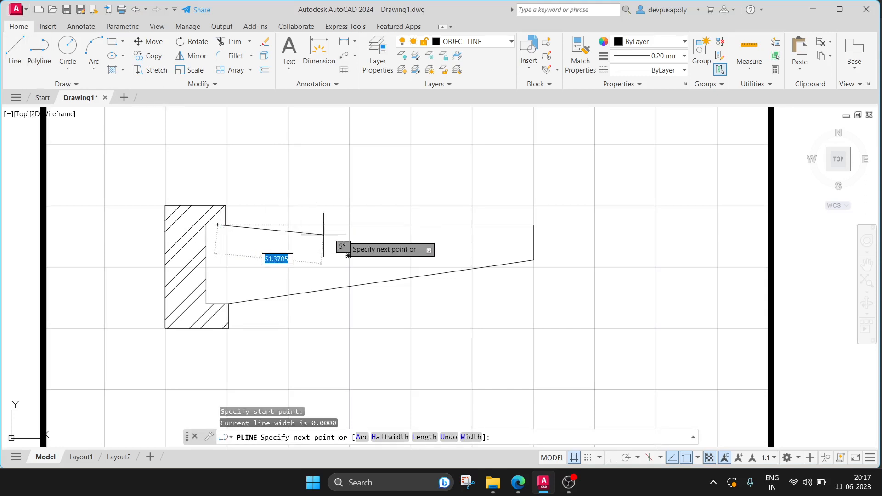
key("Escape")
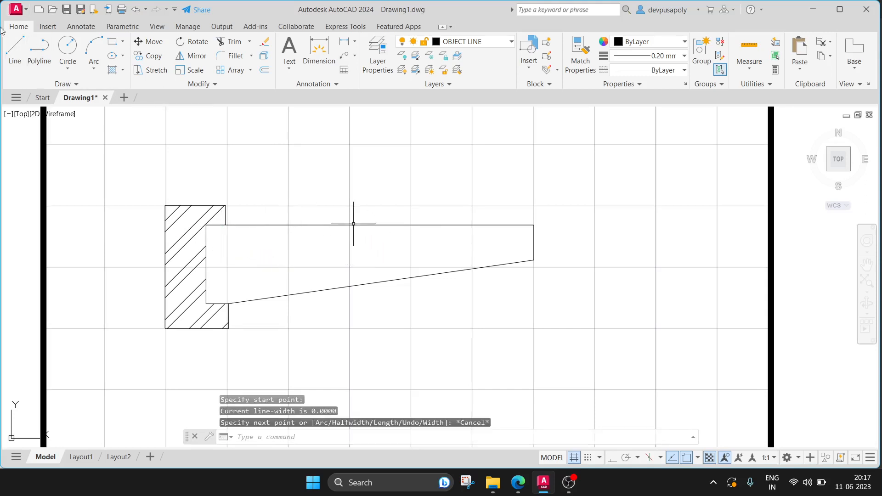
Draw a horizontal polyline just inside the beam's top edge as the upper reinforcement bar, with object snap off and Ortho on.
left_click(34, 46)
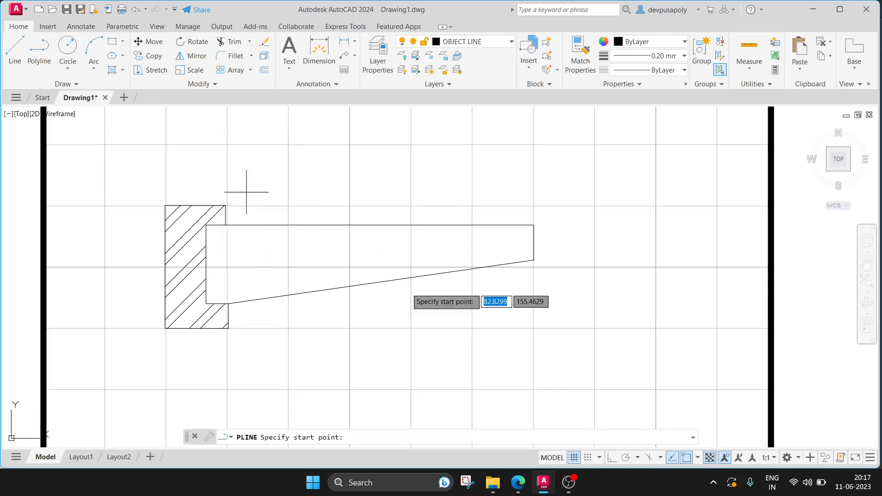
left_click(687, 458)
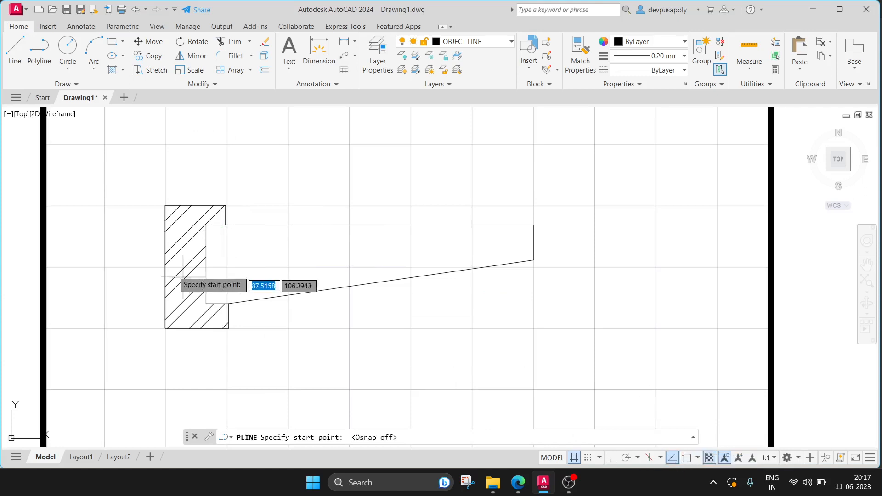
left_click(214, 233)
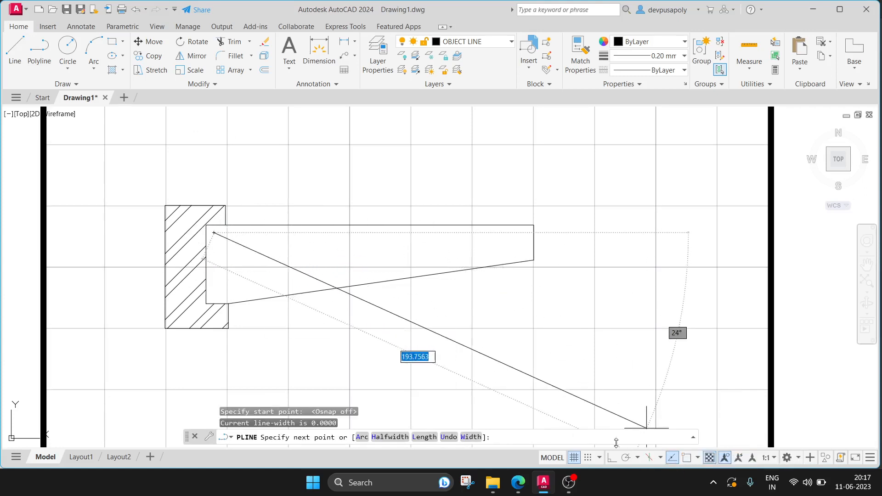
left_click(611, 457)
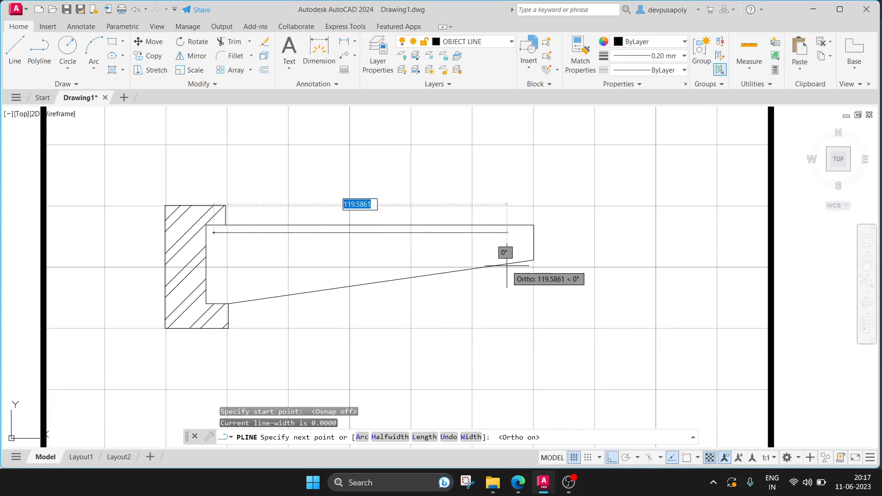
left_click(525, 232)
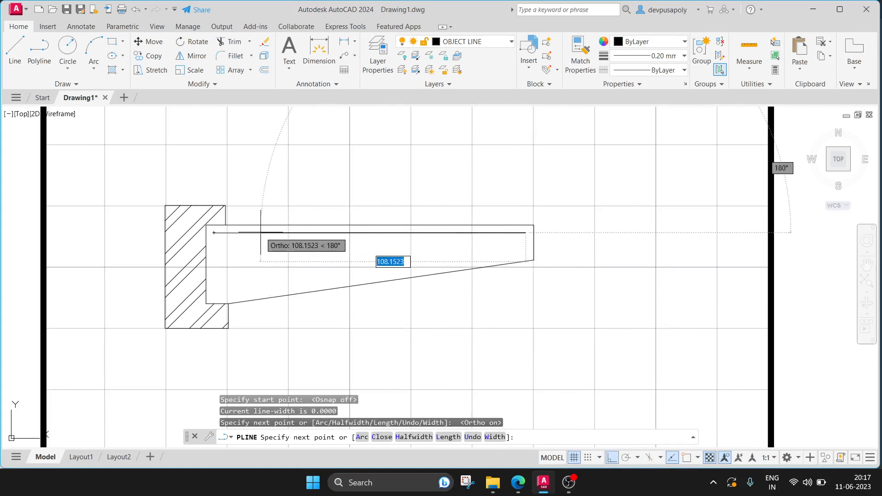
Draw a vertical line from the upper bar's support end down to just above the beam's bottom edge.
left_click(22, 53)
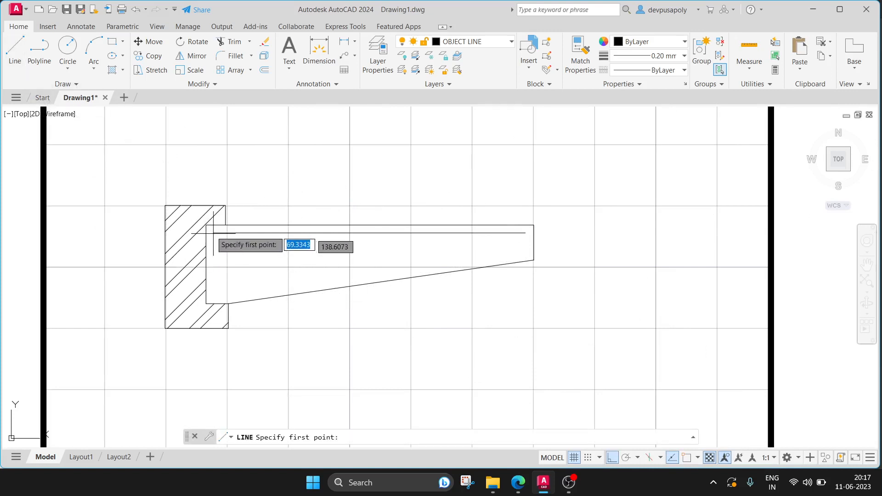
left_click(15, 49)
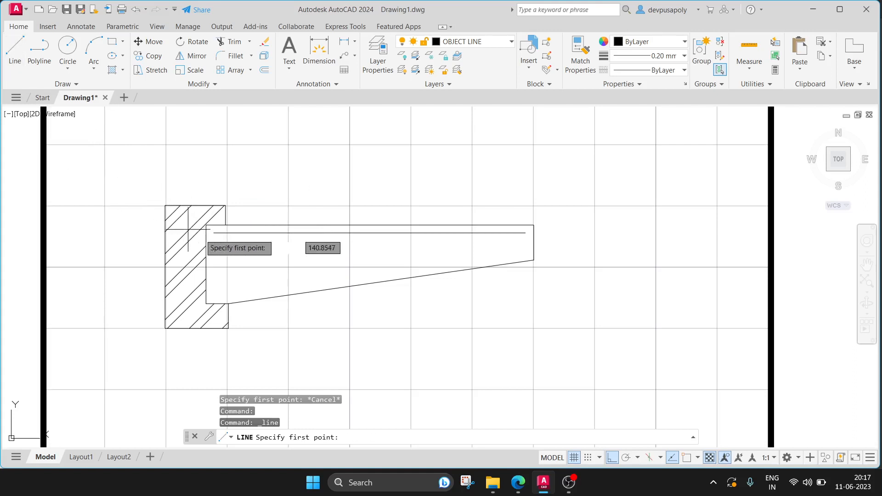
left_click(214, 233)
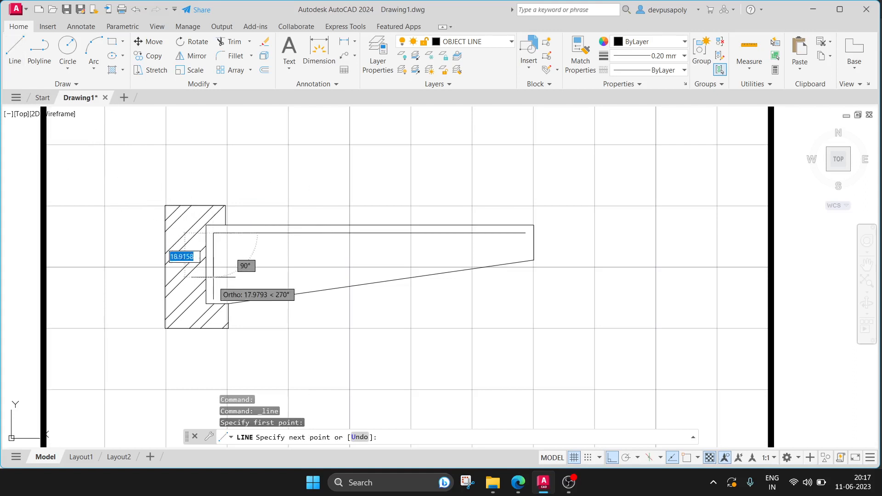
left_click(213, 298)
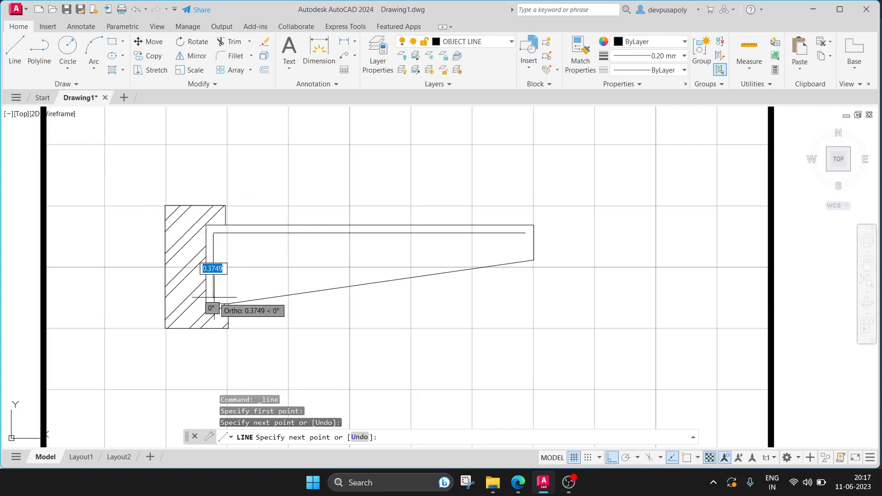
key("Escape")
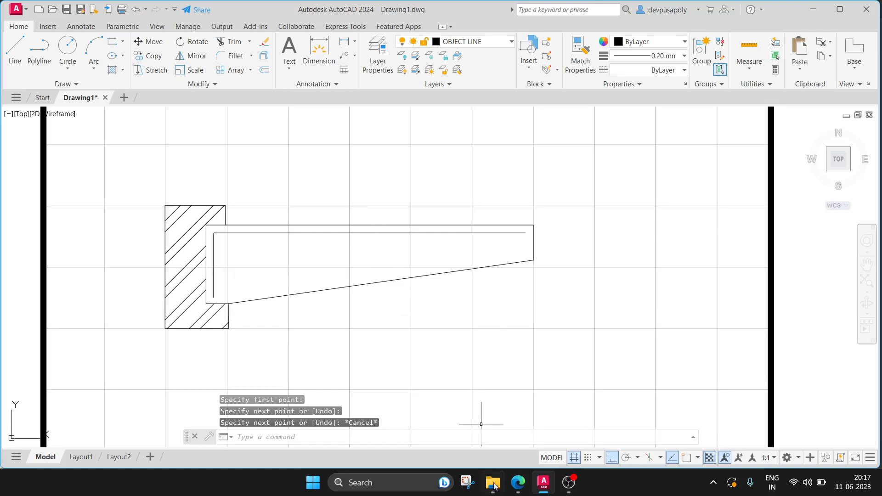
Draw the sloping lower reinforcement bar as a polyline just inside the beam's underside with Ortho off, checking the PDF for reference.
left_click(516, 493)
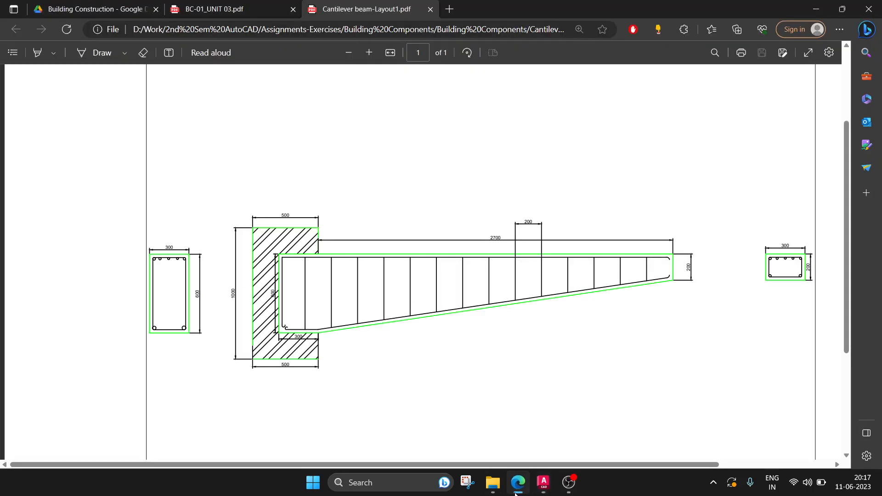
left_click(516, 493)
left_click(39, 48)
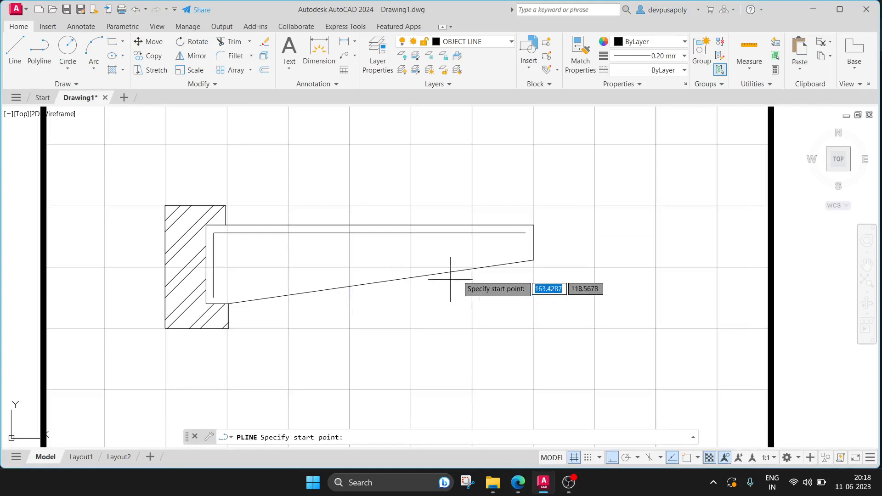
left_click(525, 256)
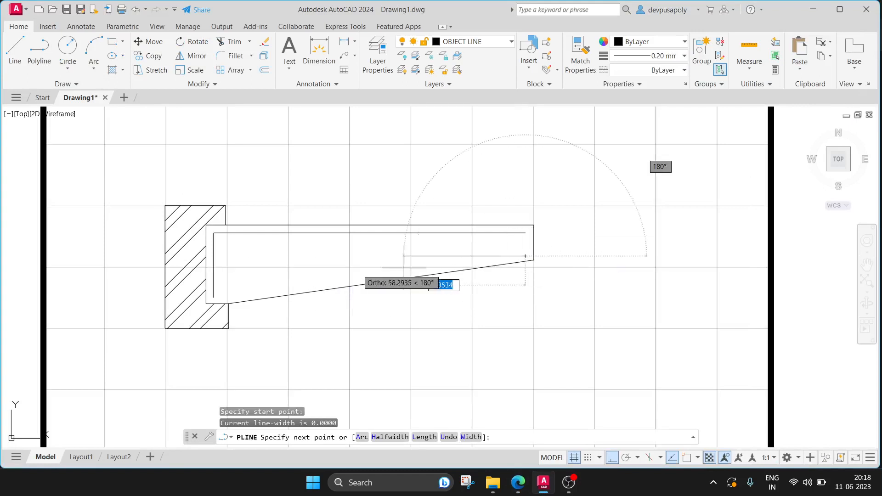
left_click(611, 458)
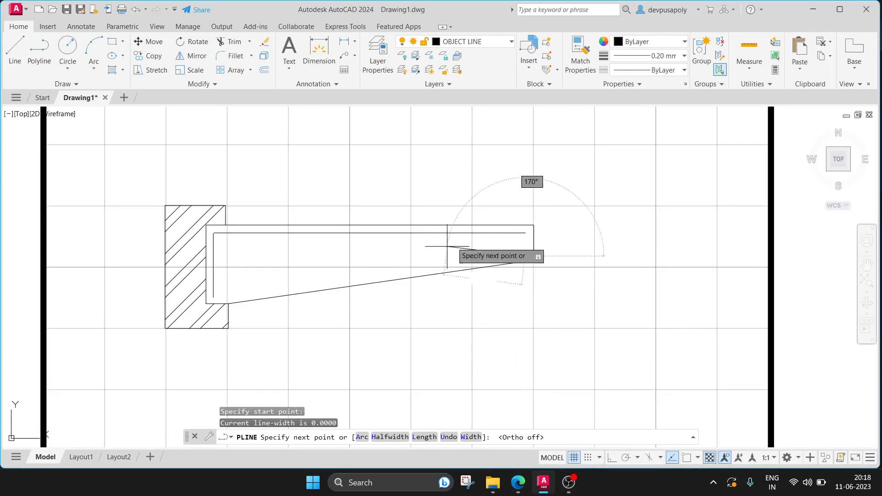
left_click(221, 298)
key("Escape")
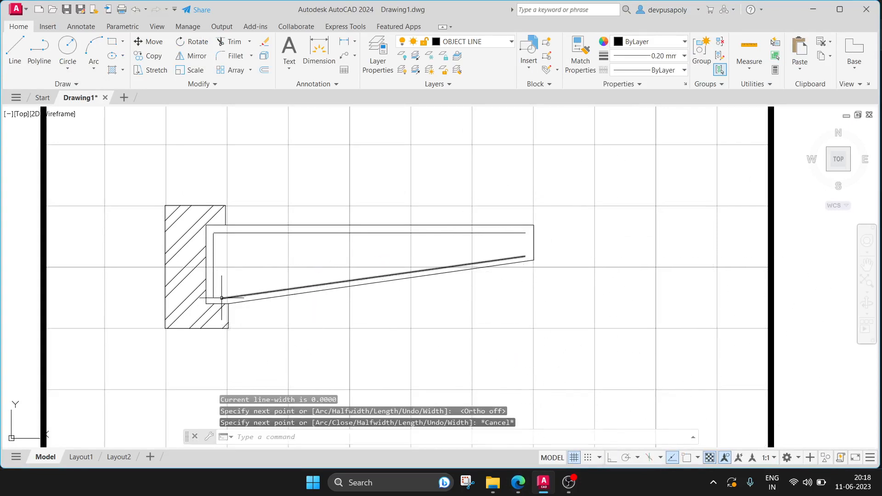
Check the PDF and draw the first vertical stirrup line between the upper and lower bars near the support face, with Ortho on.
left_click(518, 482)
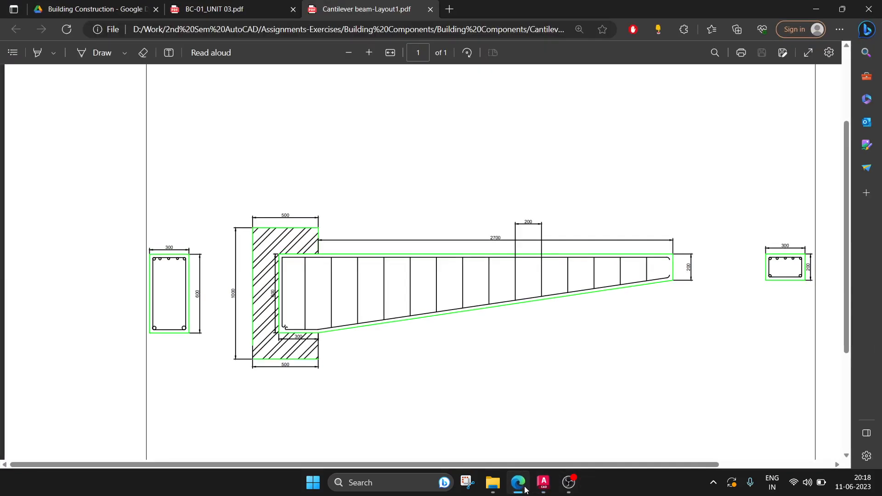
left_click(525, 488)
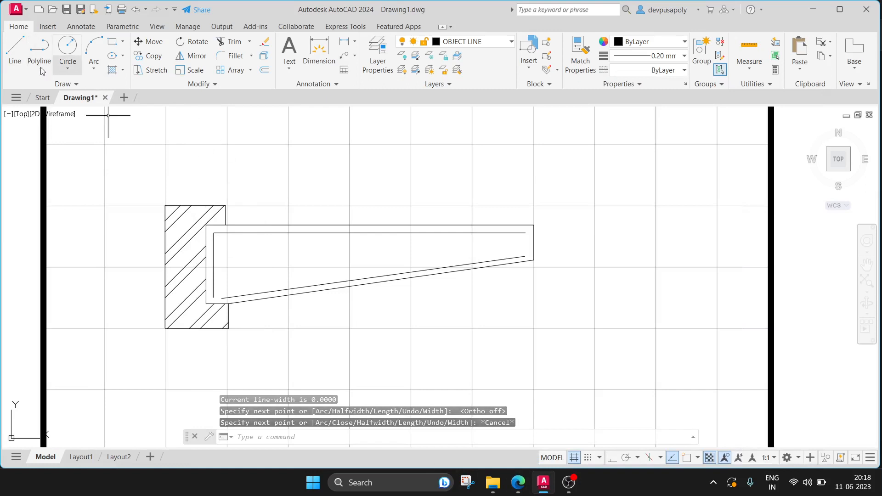
left_click(15, 50)
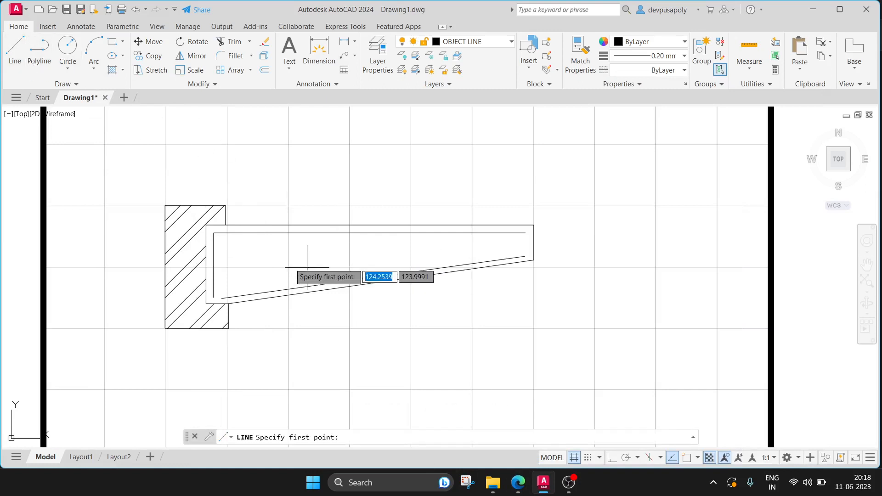
left_click(227, 233)
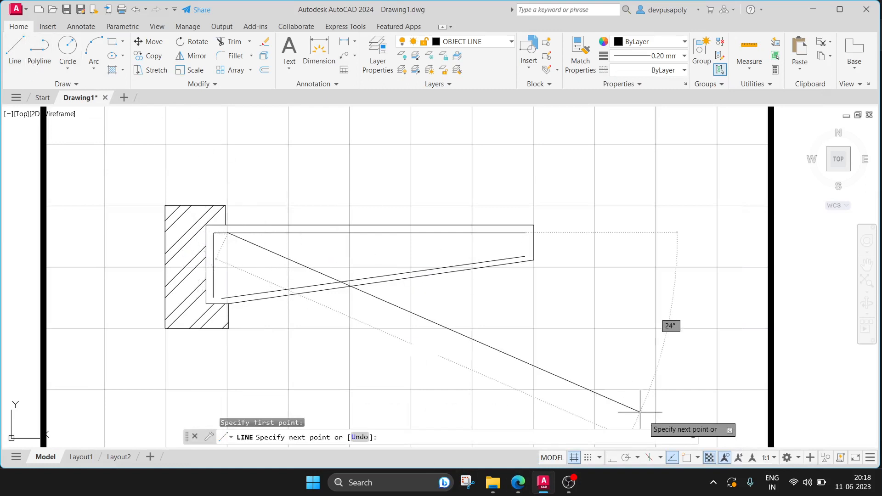
key("F8")
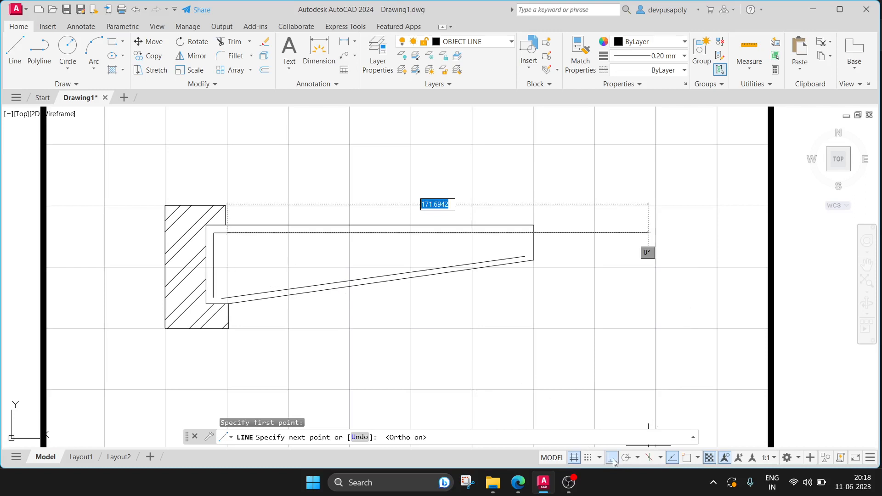
left_click(227, 299)
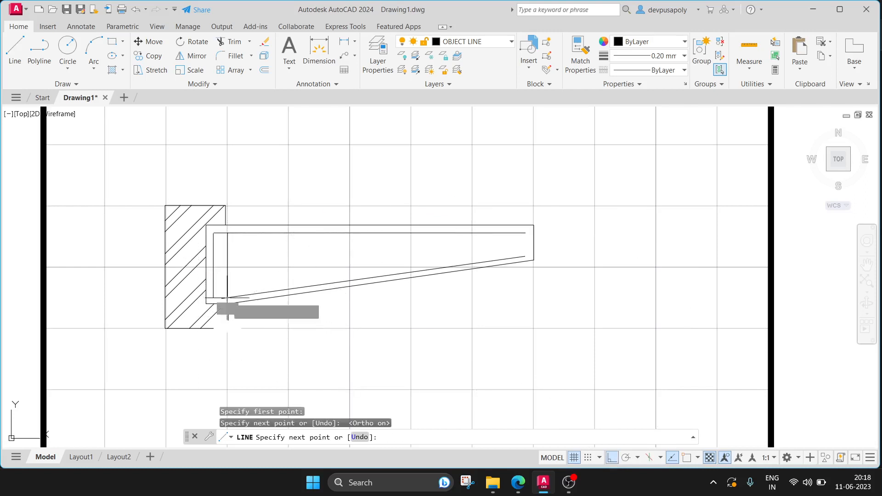
key("Escape")
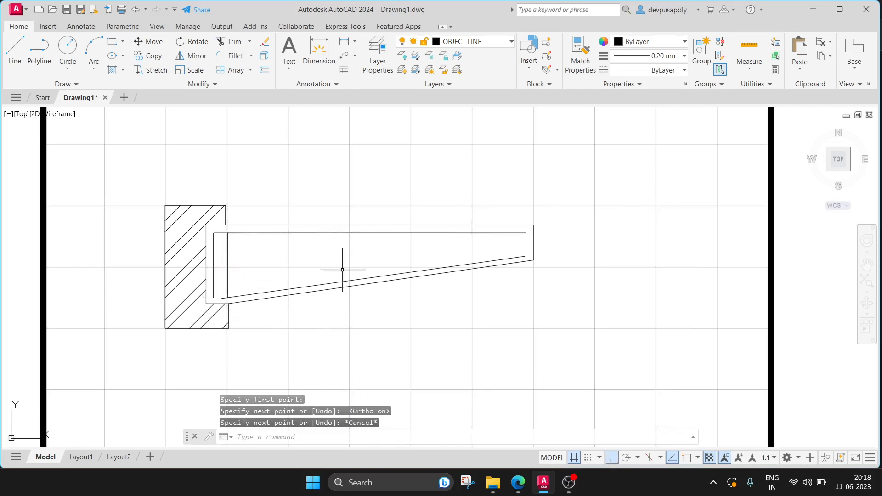
Offset the first stirrup line 10 units toward the beam's free end.
left_click(227, 264)
type("offset")
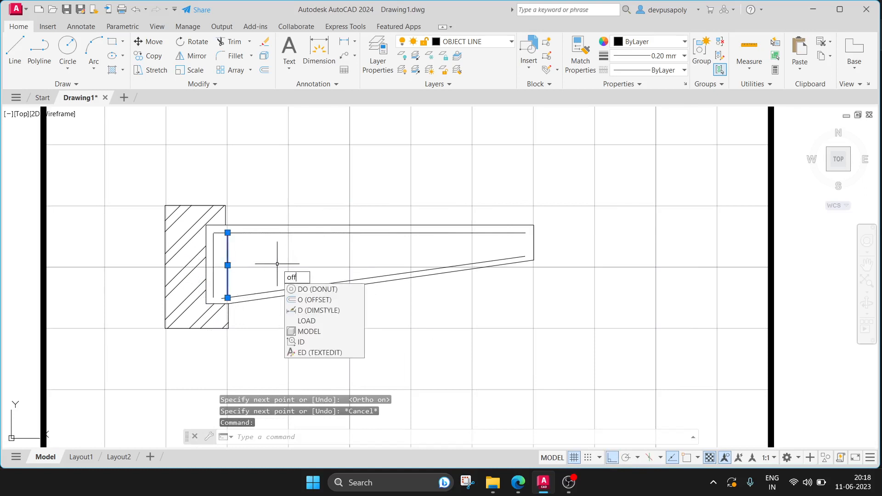
key("Return")
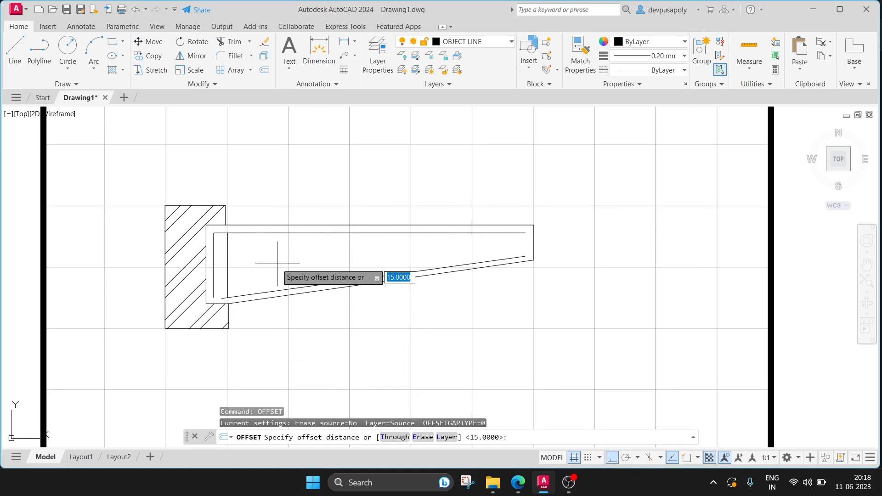
type("15")
key("Return")
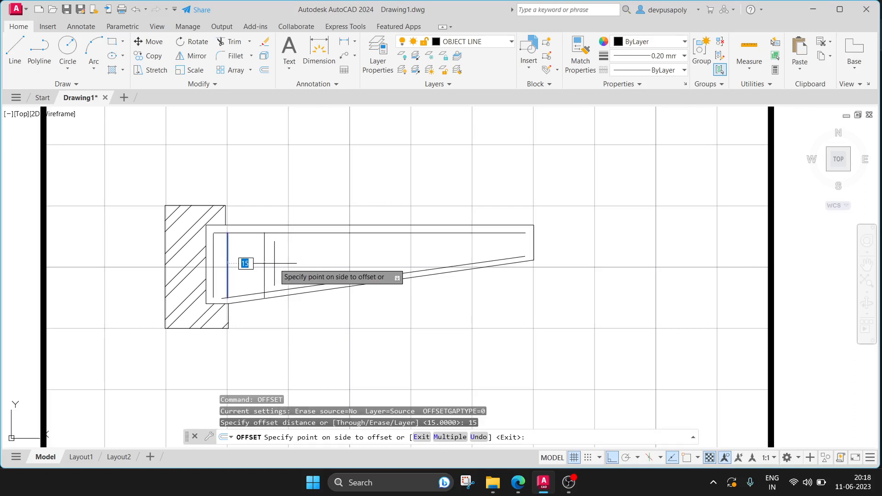
type("10")
key("Return")
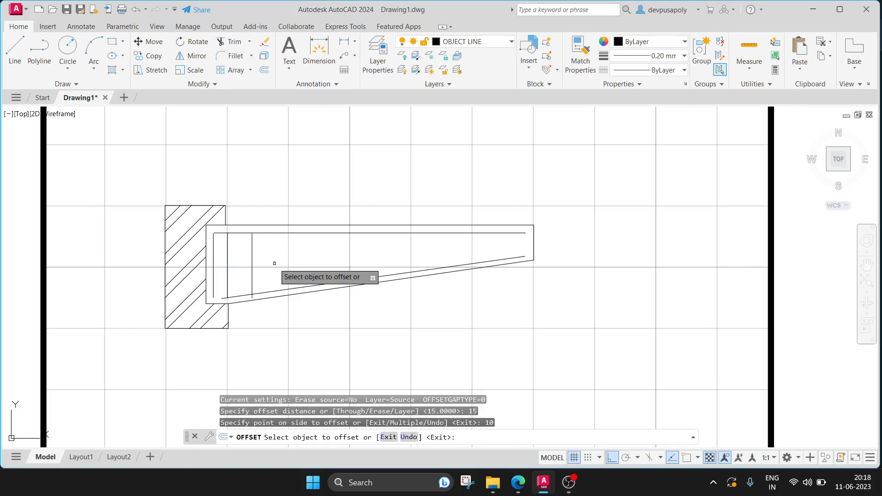
Add three more stirrup lines, offsetting each newest line 10 units toward the free end.
left_click(252, 261)
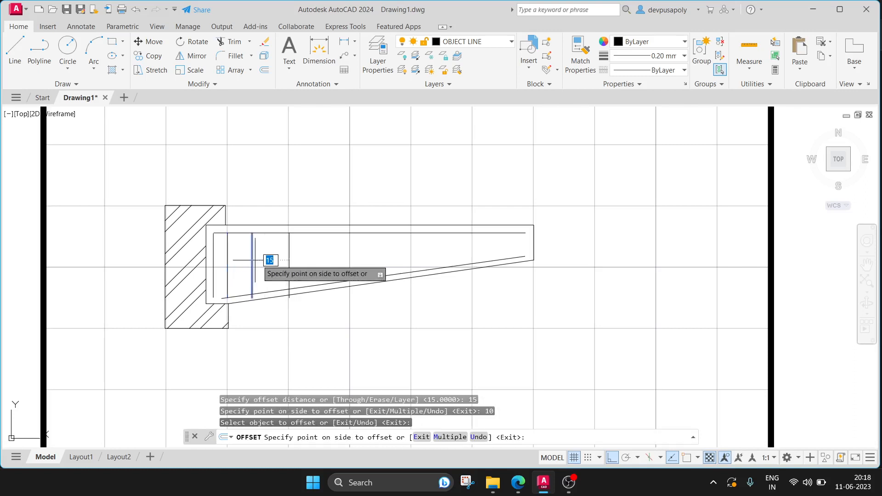
type("10")
key("Return")
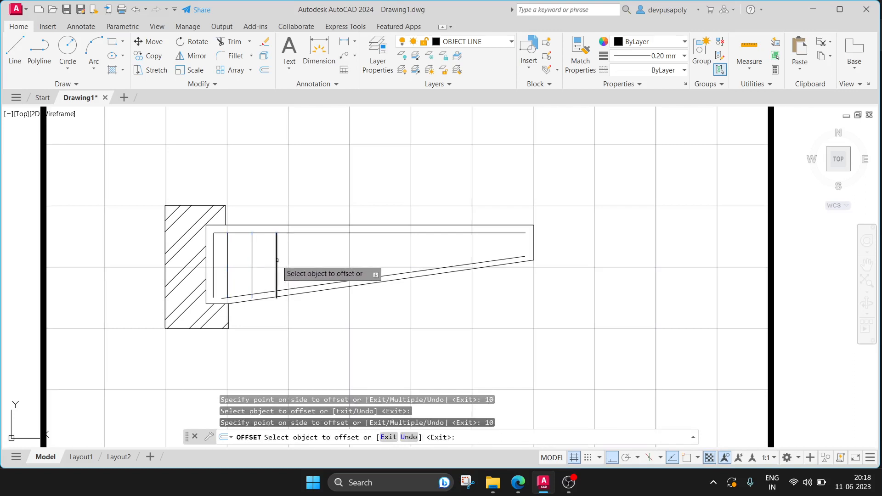
left_click(277, 260)
type("10")
key("Return")
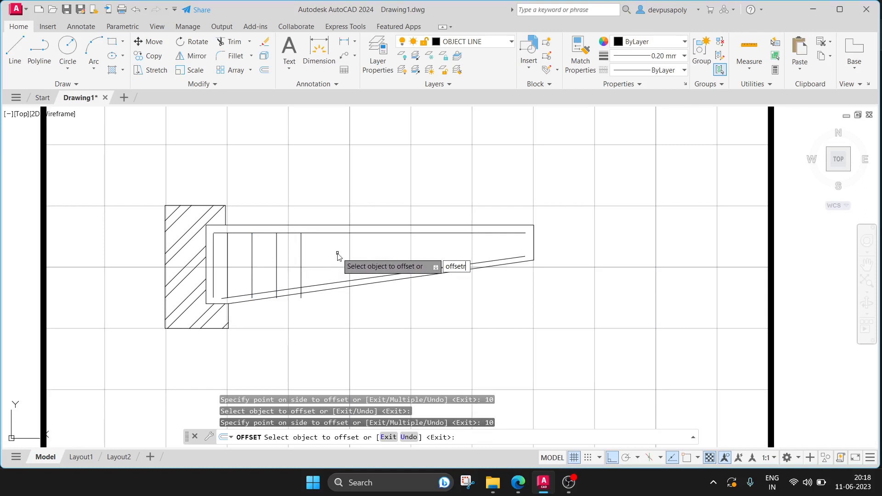
type("offsetr")
key("BackSpace")
key("Return")
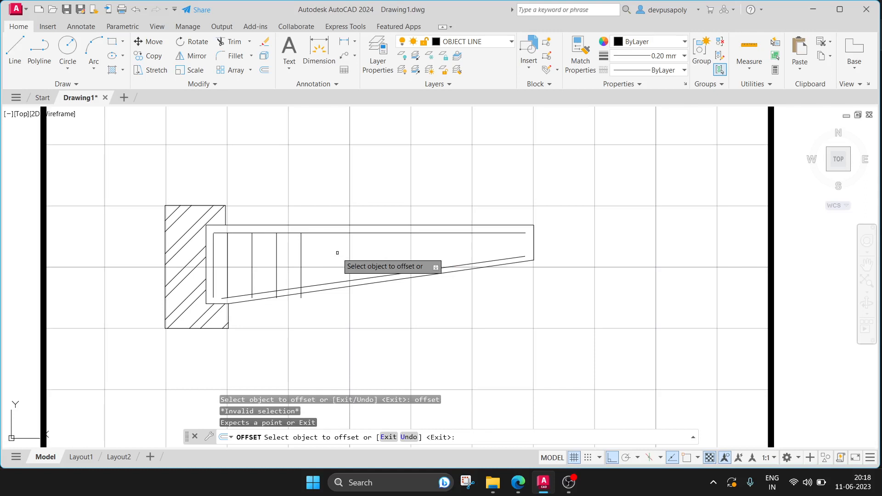
left_click(301, 253)
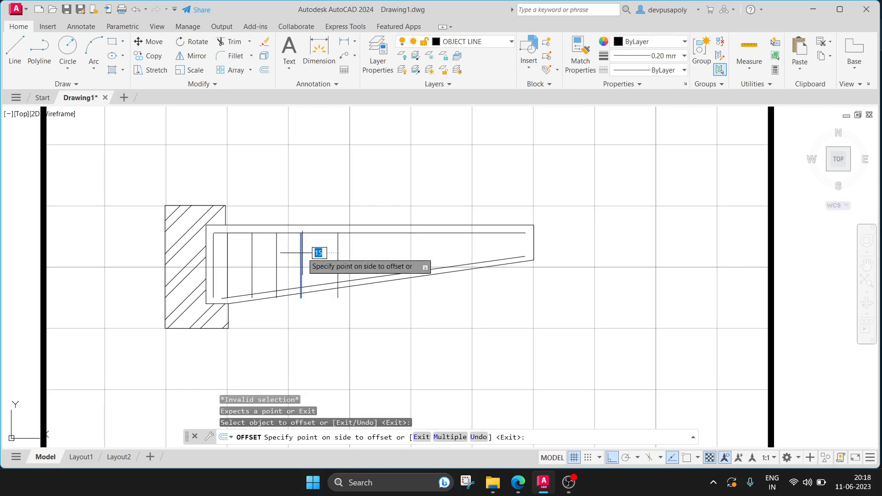
type("10")
key("Return")
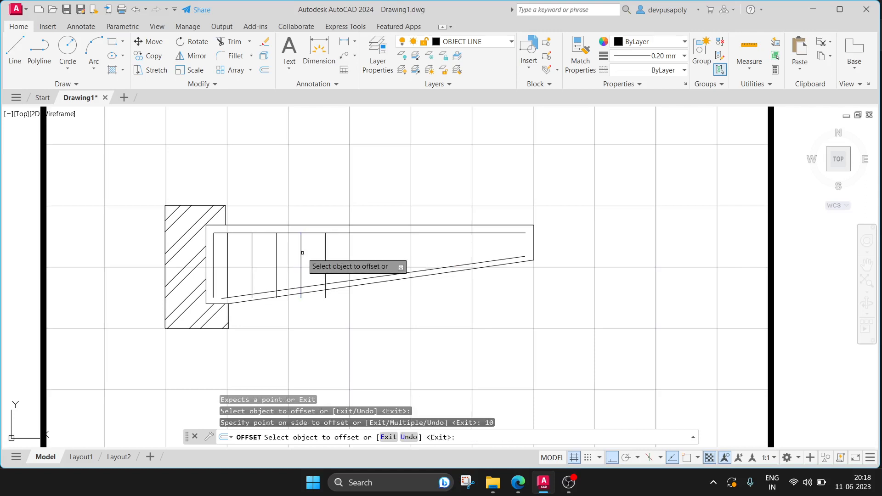
left_click(326, 253)
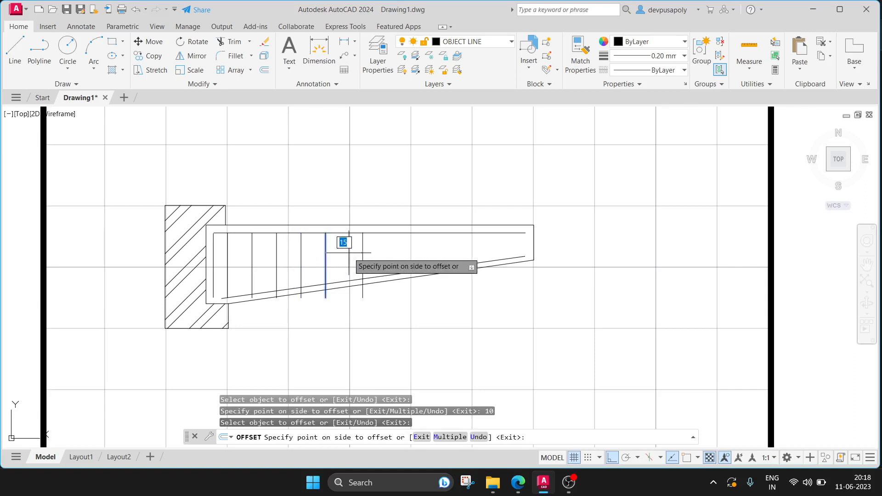
key("Escape")
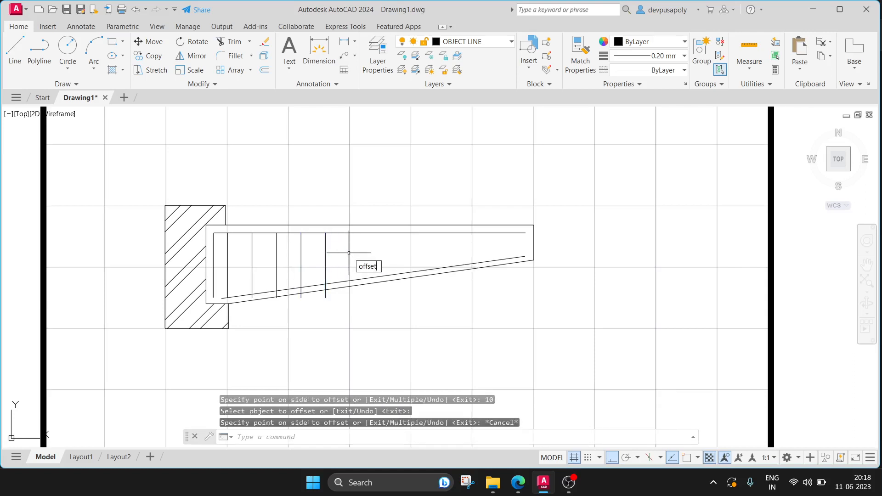
Set the offset distance to 10 and repeat the stirrup offsets from the last line up to the beam's free end, adding eight lines.
key("Return")
type("1")
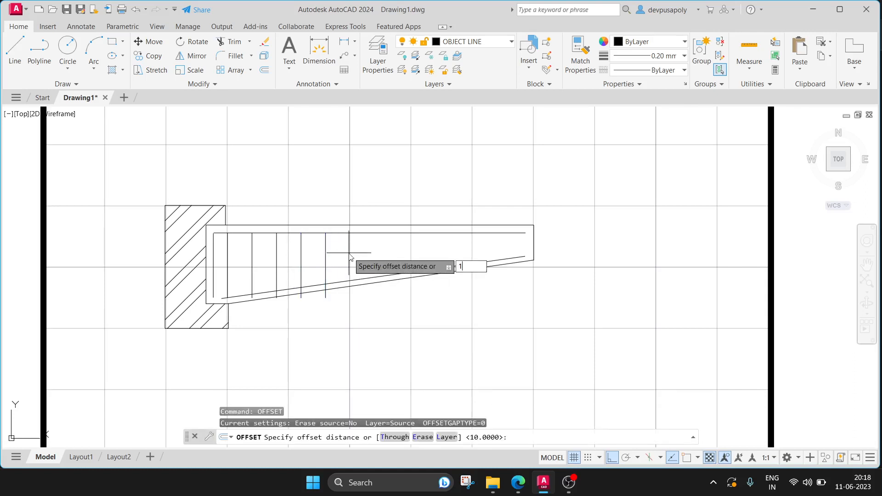
type("0")
key("Return")
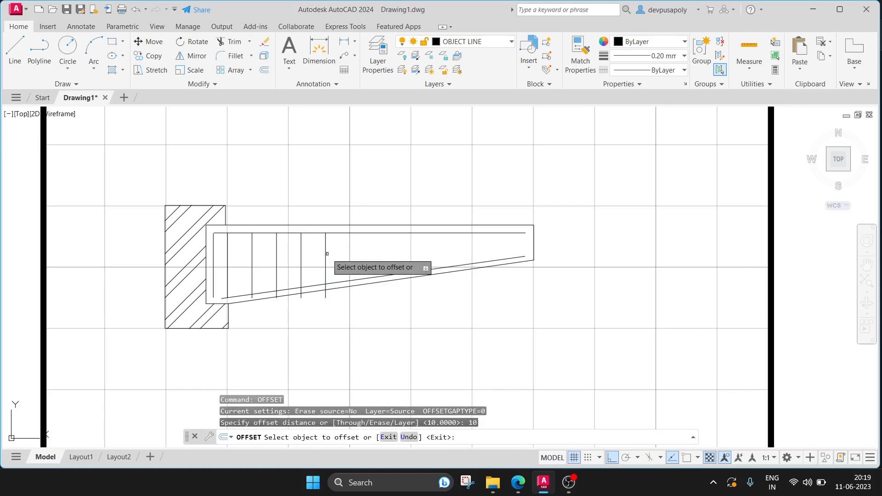
left_click(327, 253)
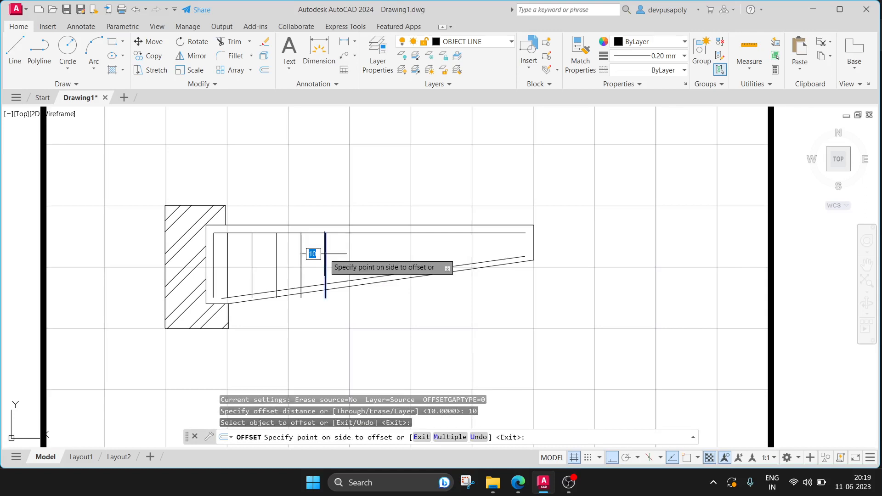
left_click(338, 252)
left_click(350, 253)
left_click(363, 248)
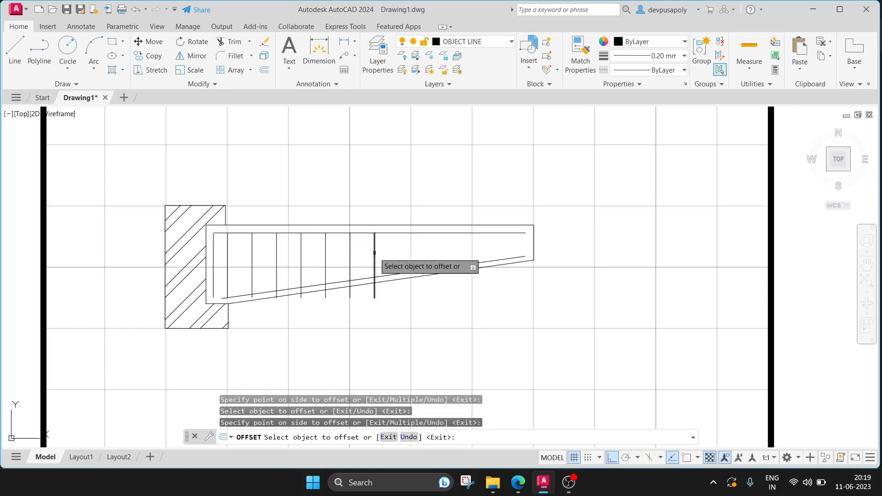
left_click(374, 252)
left_click(395, 252)
left_click(399, 252)
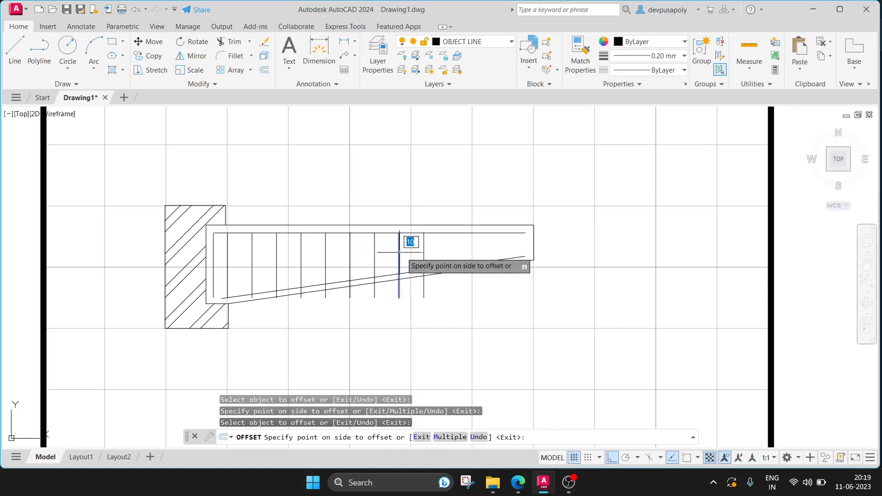
left_click(403, 252)
left_click(423, 253)
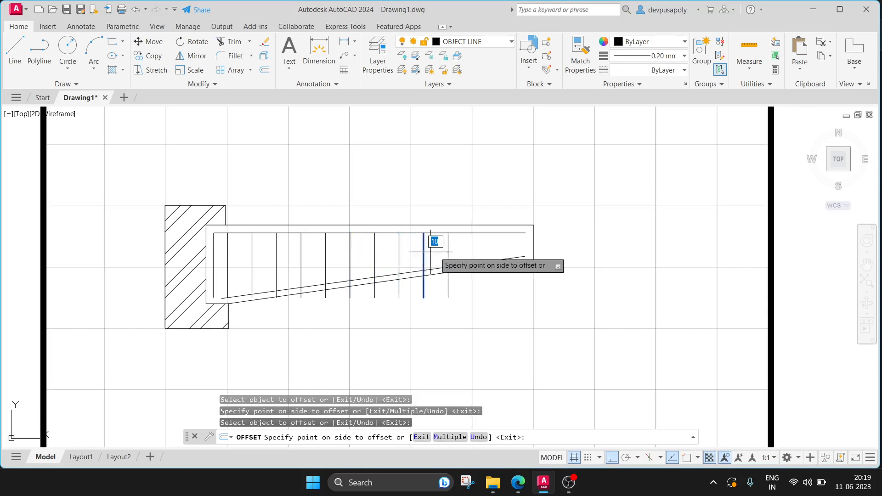
left_click(449, 252)
left_click(448, 253)
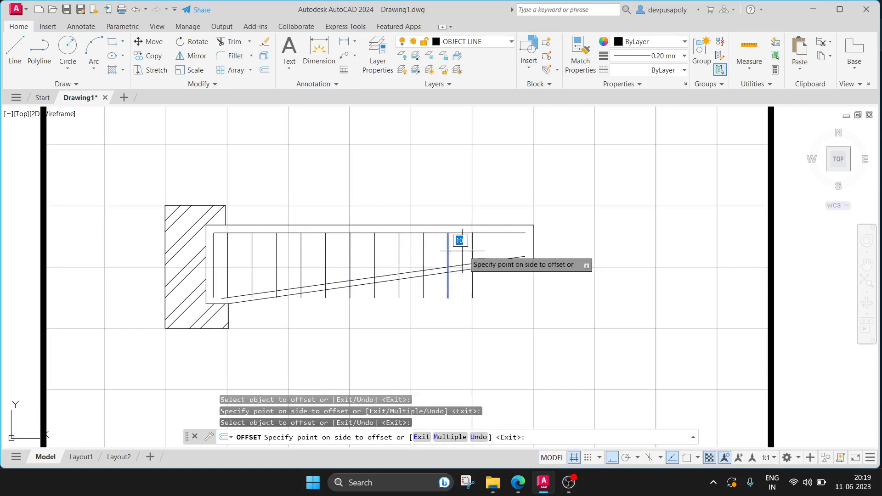
left_click(464, 252)
left_click(473, 252)
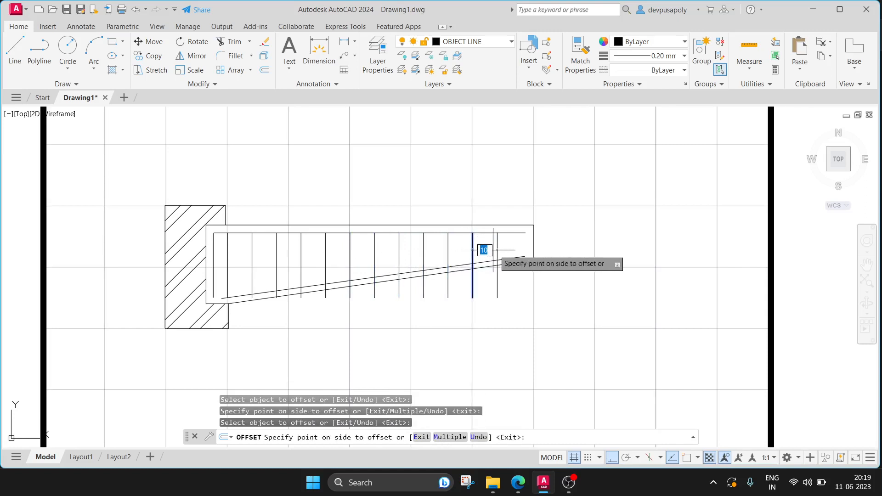
left_click(494, 250)
left_click(497, 251)
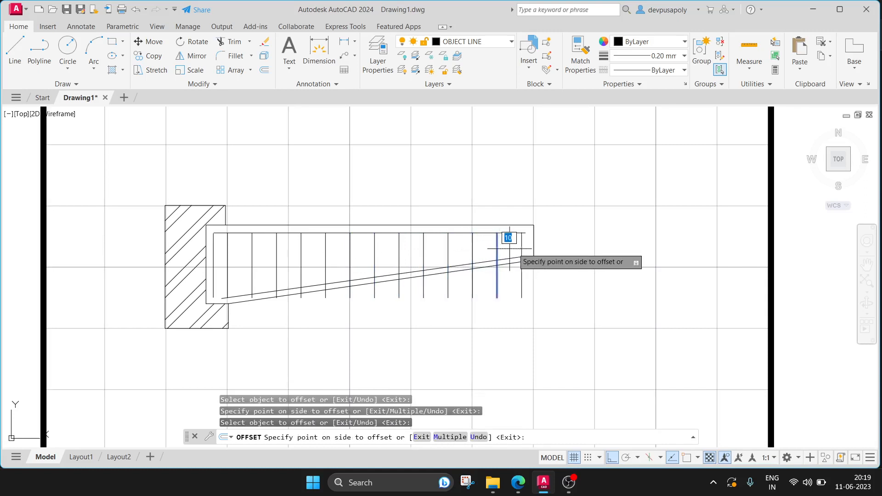
left_click(524, 250)
key("Escape")
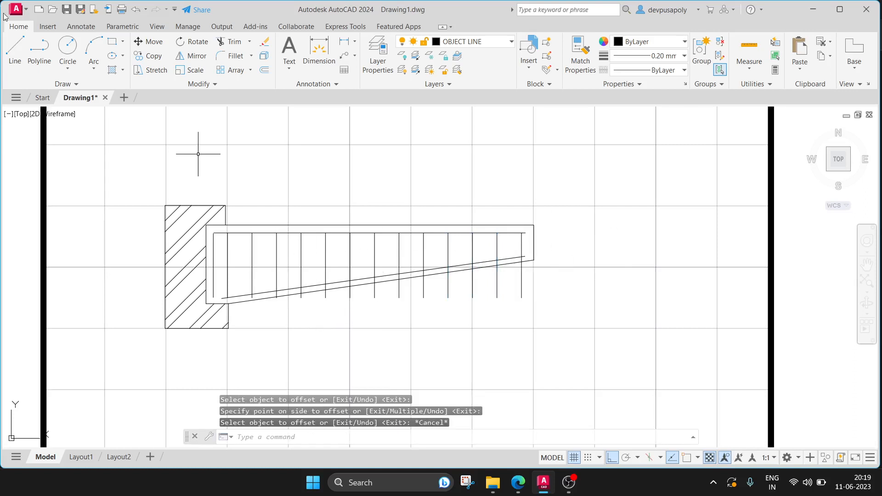
Trim the lower ends of the second, third and fourth stirrups from the support back to the sloping lower bar.
type("trim")
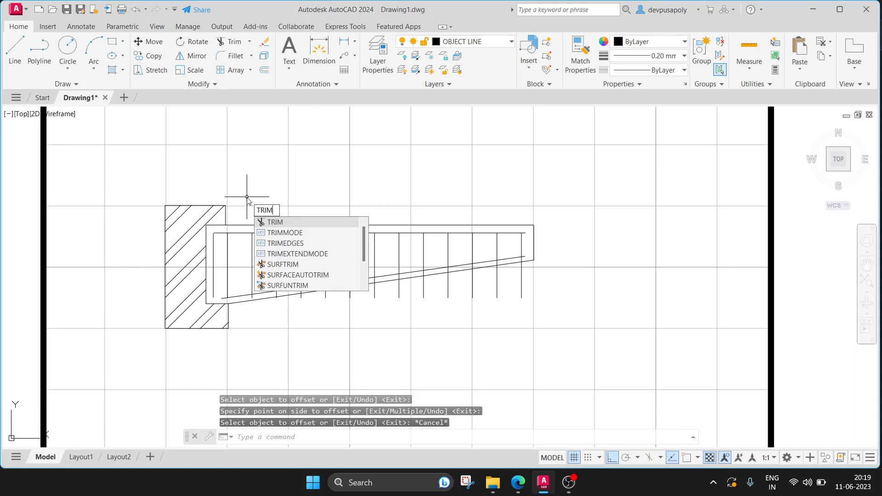
key("Return")
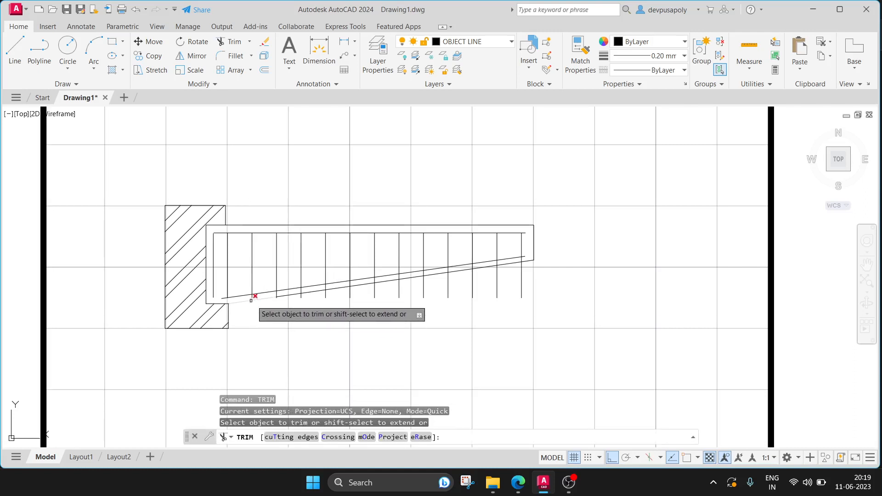
scroll(250, 304, "up", 8)
left_click(241, 288)
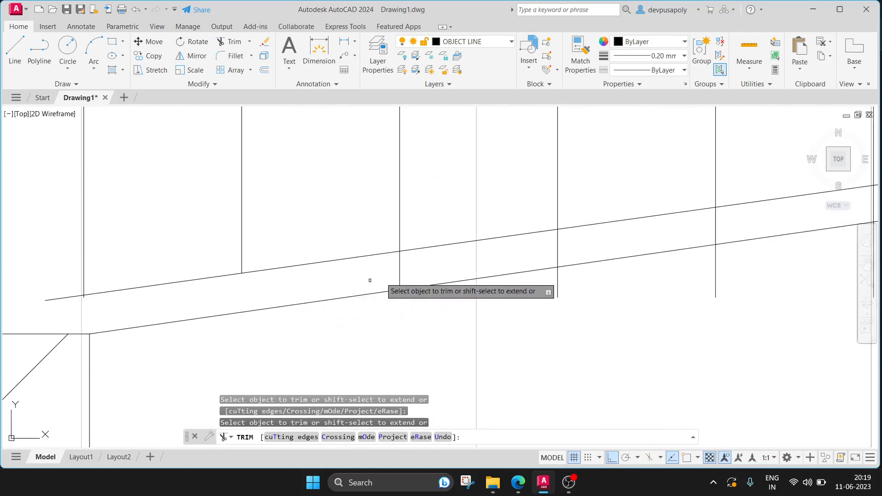
left_click(399, 276)
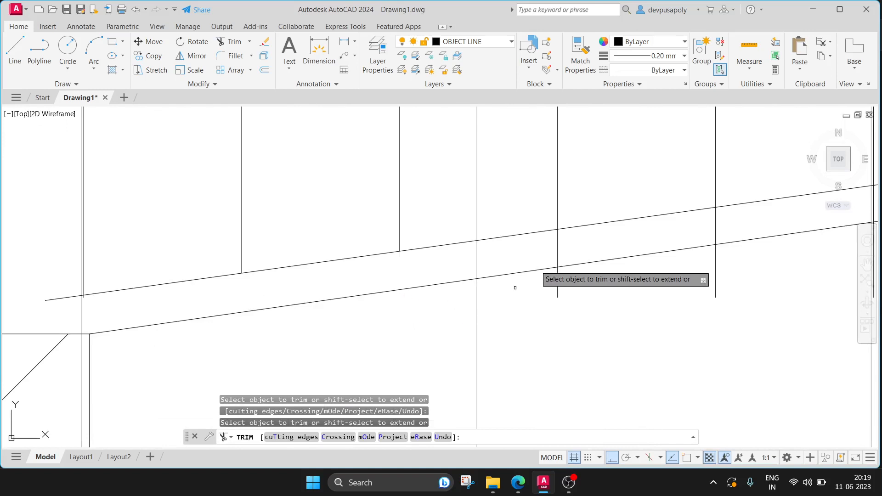
left_click(558, 246)
left_click(560, 289)
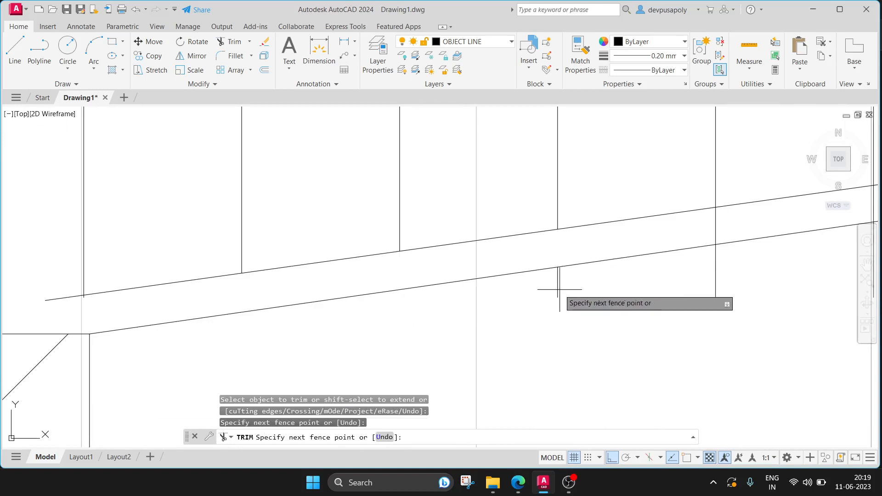
key("Escape")
Trim all the stirrup overhangs below the beam's sloping bottom edge, using a fence across them from the free end toward the support.
type("t")
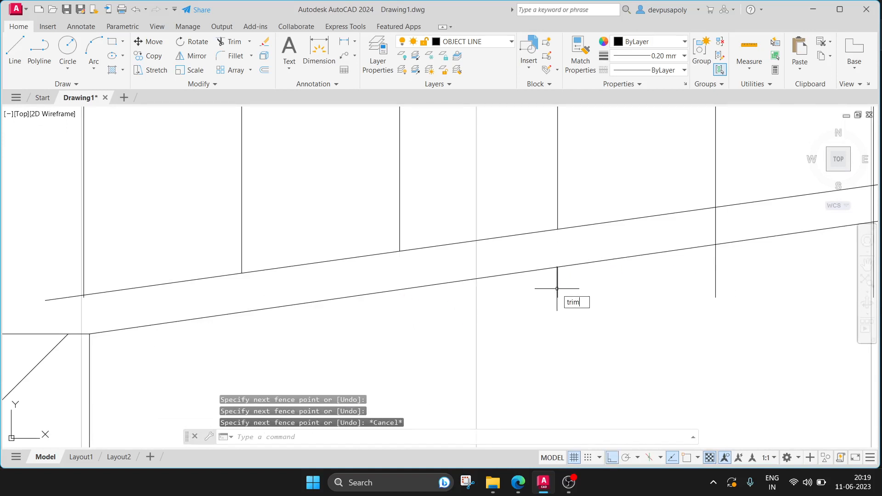
type("rim")
key("Return")
scroll(557, 287, "down", 3)
middle_click_drag(604, 300, 290, 344)
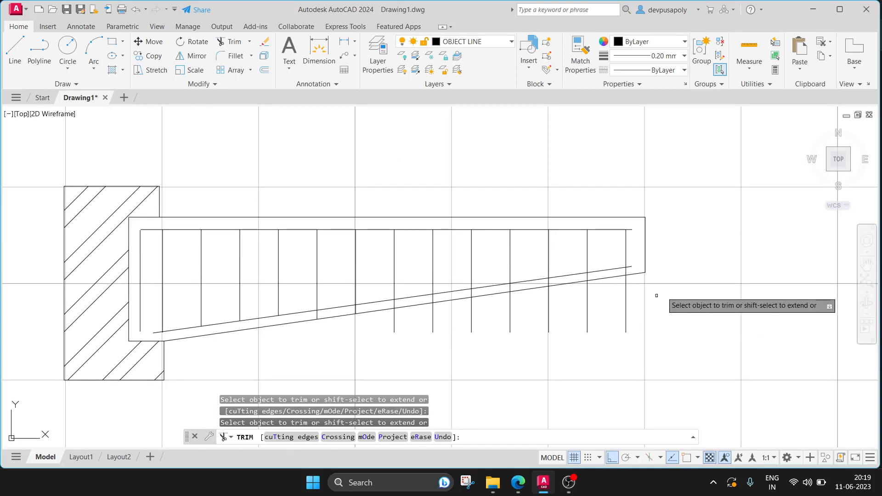
left_click(677, 289)
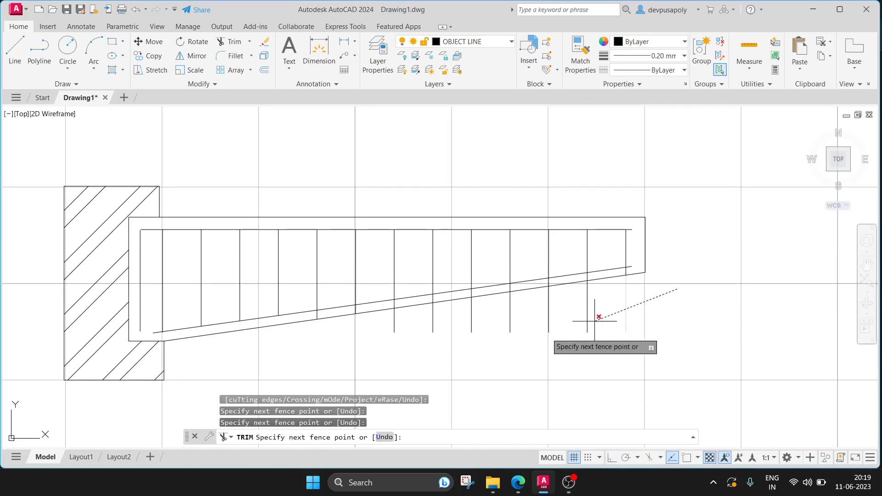
left_click(387, 317)
Trim the stirrup stubs between the sloping lower bar and the beam's bottom edge, working out to the free end.
scroll(394, 316, "up", 2)
left_click(332, 304)
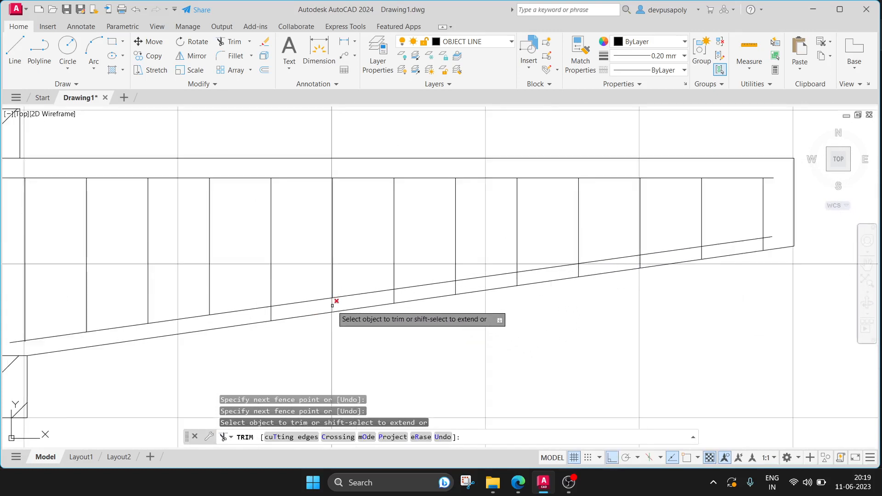
left_click(270, 315)
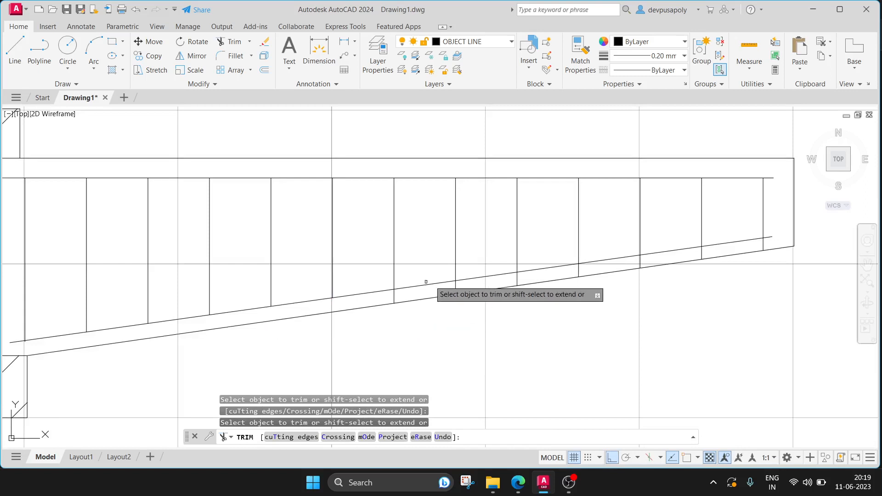
left_click(393, 296)
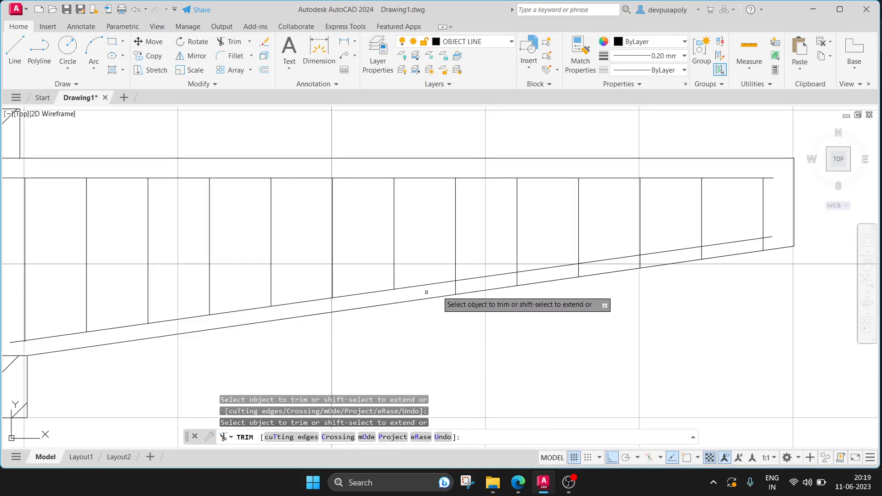
left_click(457, 288)
left_click(517, 278)
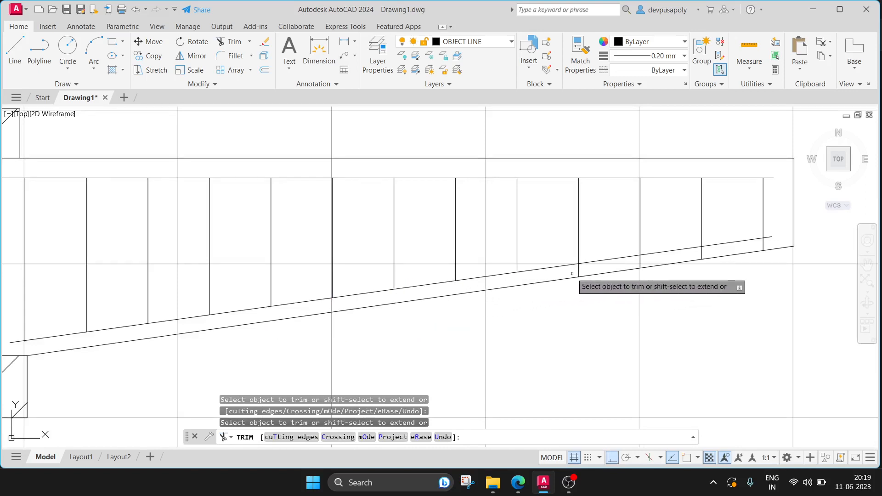
left_click(578, 272)
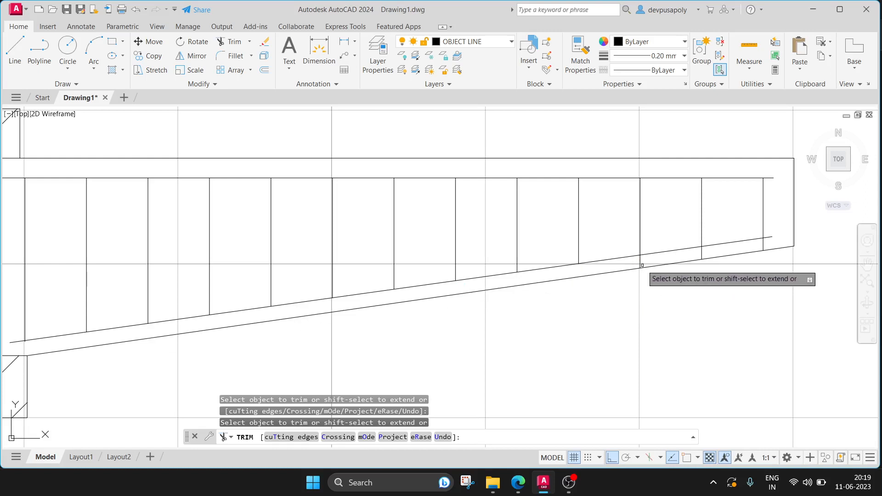
left_click(640, 261)
left_click(701, 254)
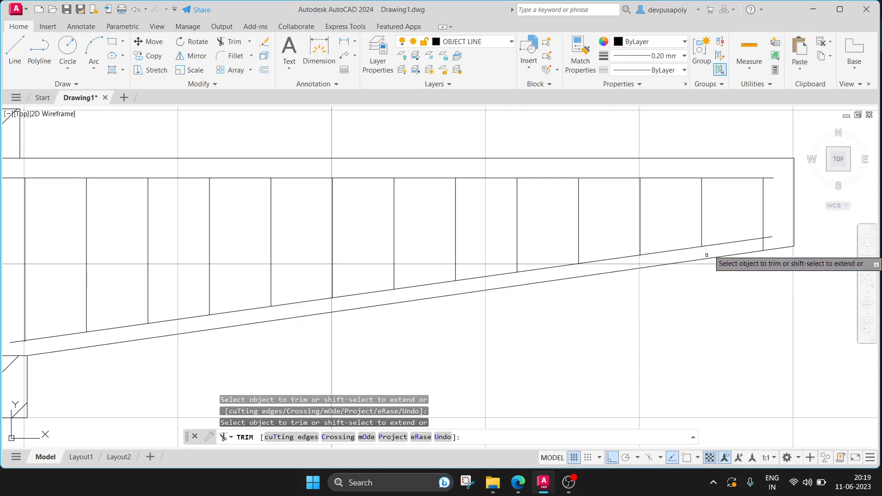
key("Escape")
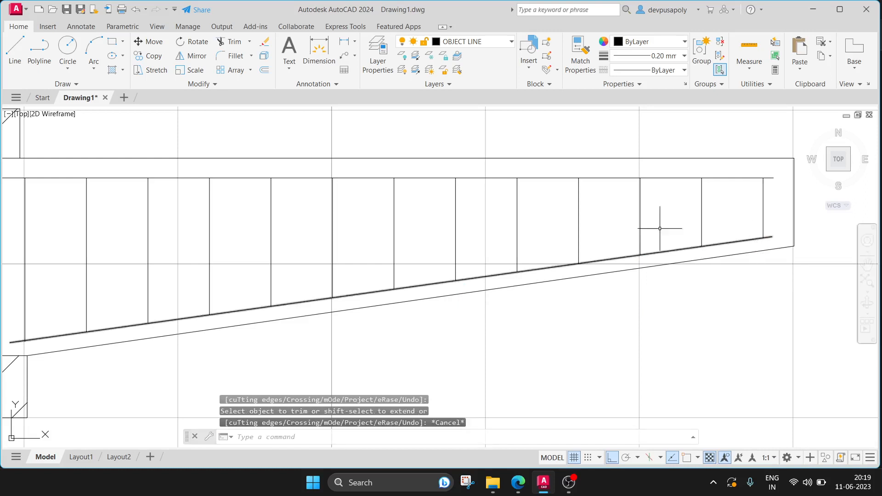
scroll(553, 220, "down", 4)
middle_click_drag(402, 164, 400, 185)
scroll(399, 184, "up", 4)
middle_click_drag(410, 262, 381, 149)
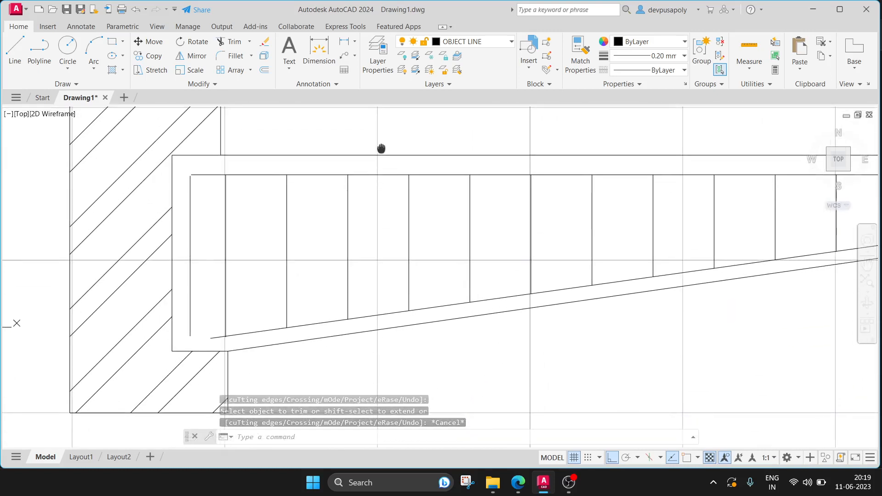
type("fillet")
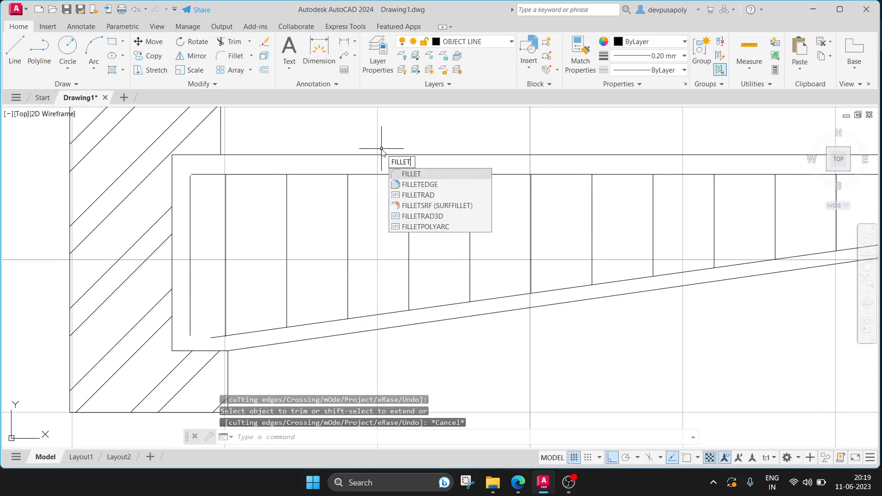
key("Return")
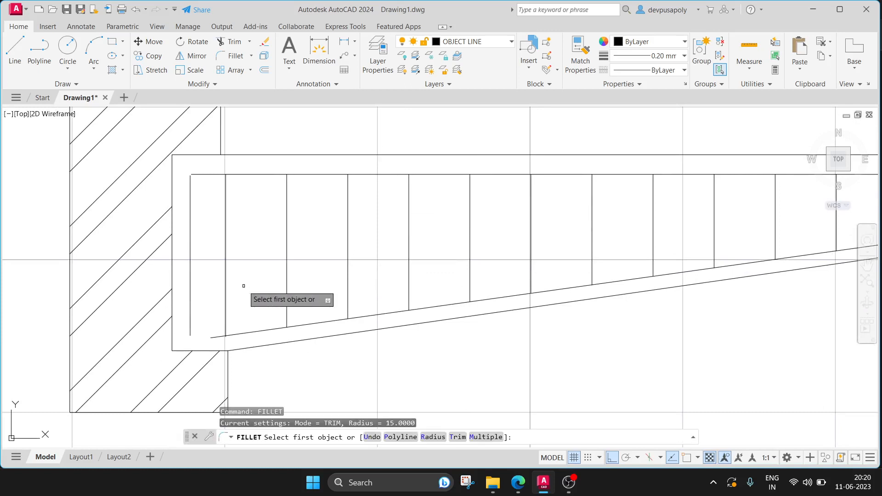
left_click(189, 299)
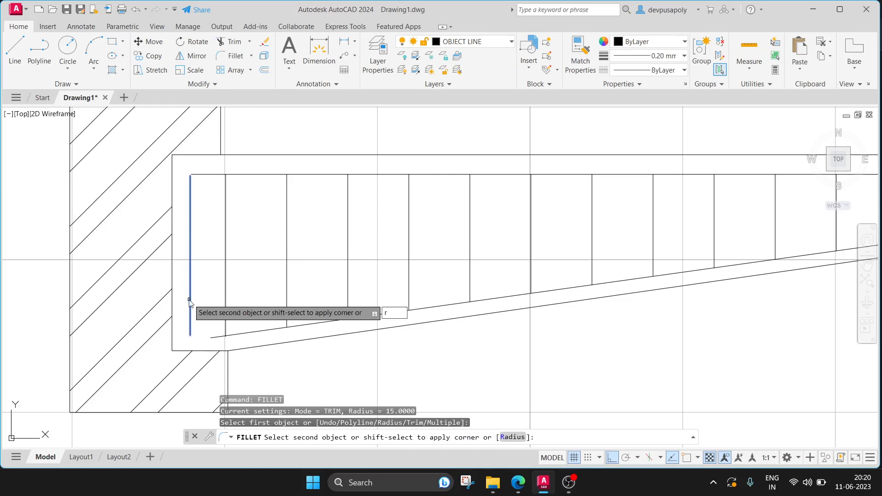
key("Return")
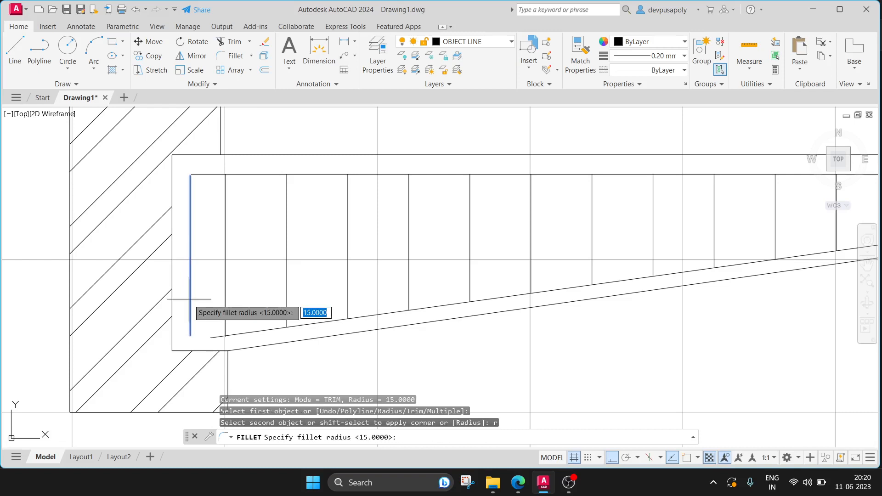
key("Return")
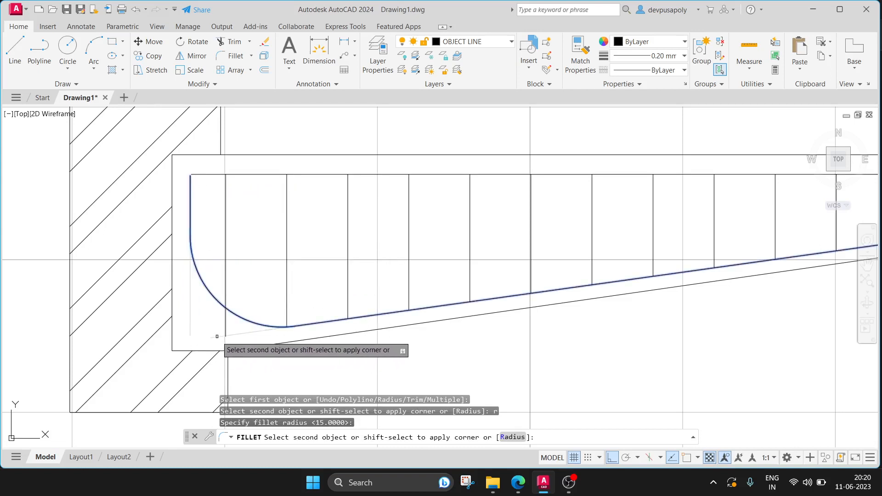
key("Escape")
Check the cantilever beam PDF in Edge and, back in AutoCAD with Osnap on, draw a small upturned hook at the vertical support bar's lower end.
scroll(185, 333, "down", 2)
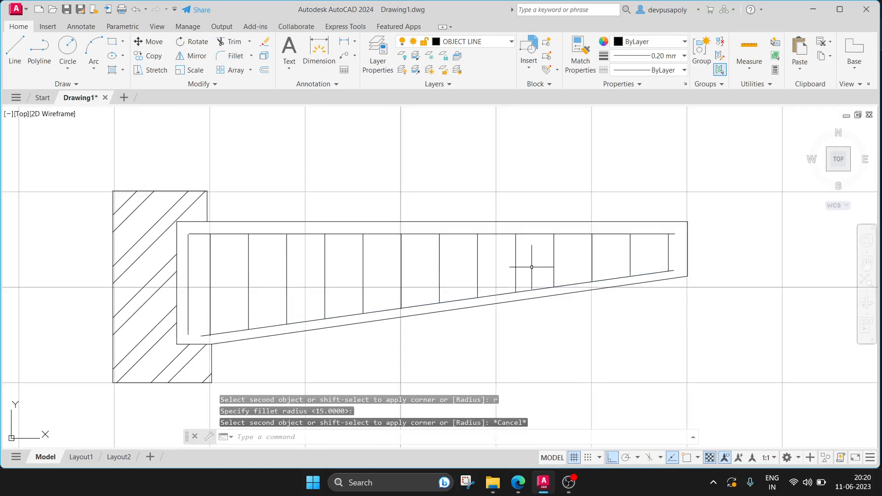
middle_click_drag(532, 268, 294, 267)
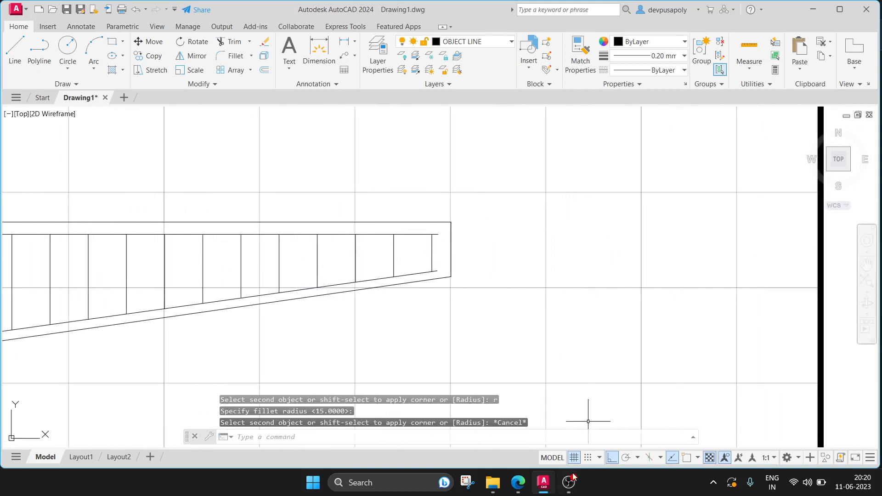
left_click(518, 484)
scroll(668, 260, "up", 2)
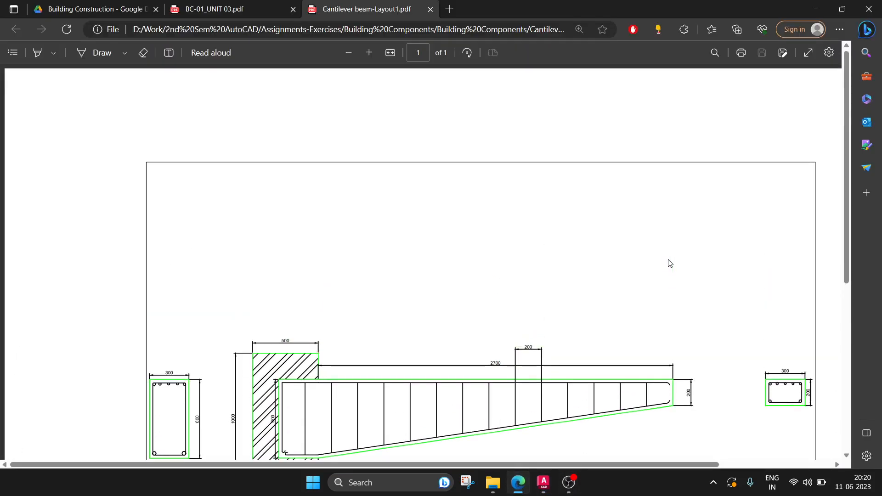
scroll(668, 271, "down", 2)
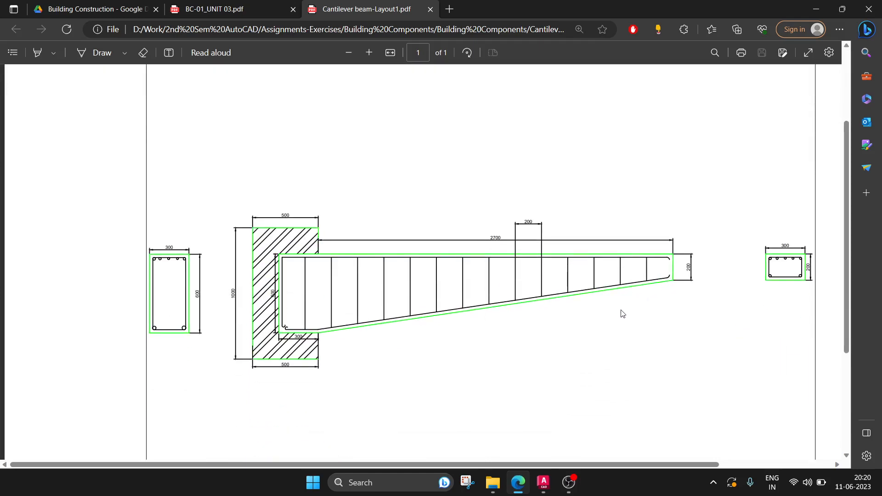
left_click(543, 482)
middle_click_drag(65, 325, 423, 289)
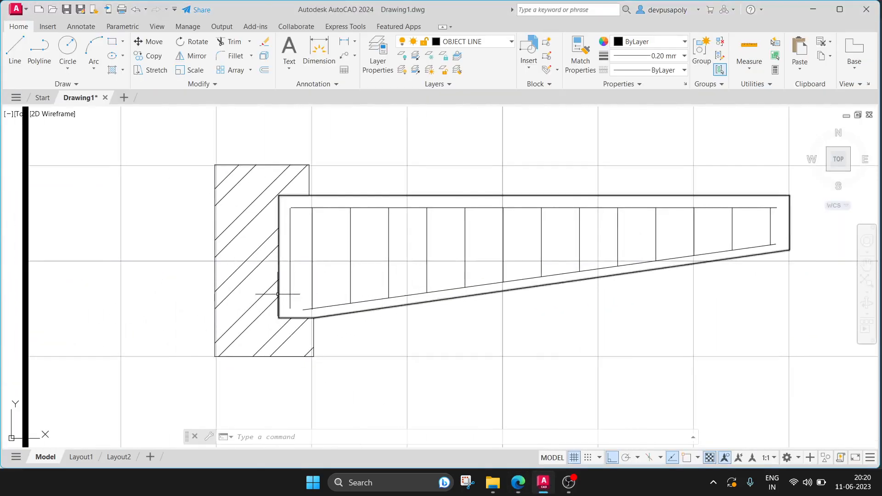
scroll(277, 293, "up", 4)
left_click(15, 46)
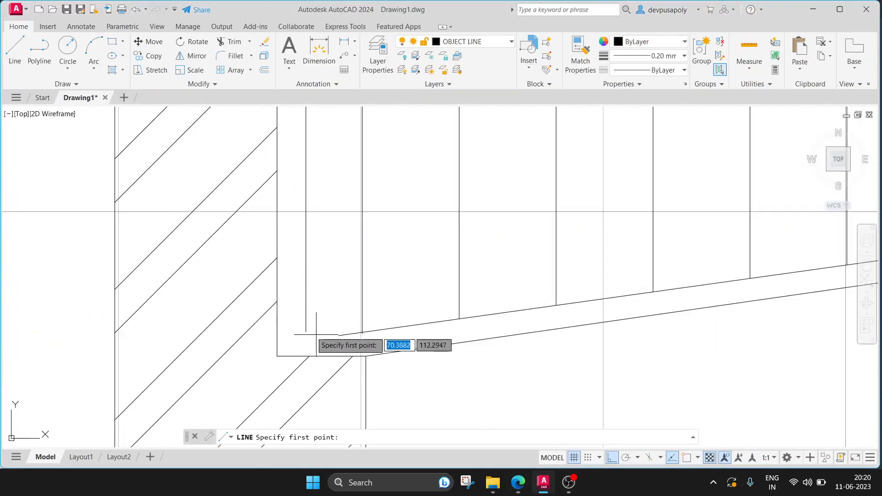
left_click(684, 456)
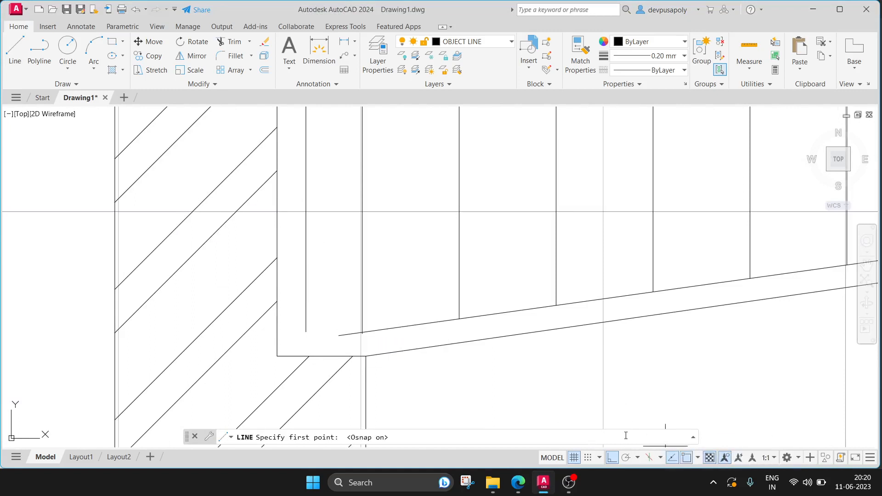
left_click(306, 331)
left_click(320, 331)
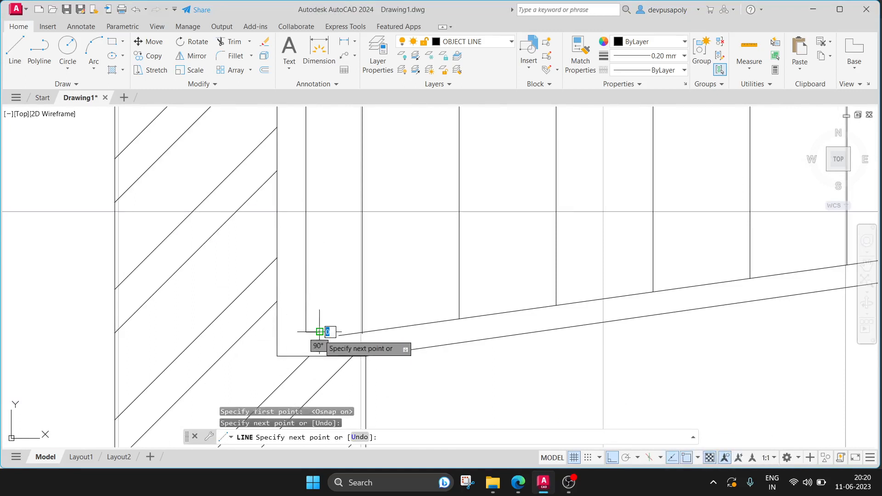
left_click(320, 324)
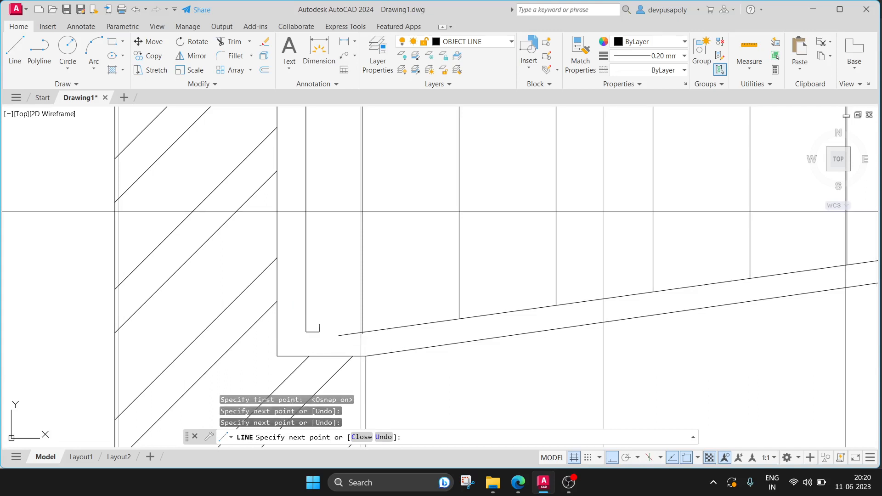
key("Escape")
Fillet the vertical support bar to its short upturned hook line with radius 10, and erase the straight segment joining them.
type("fillet")
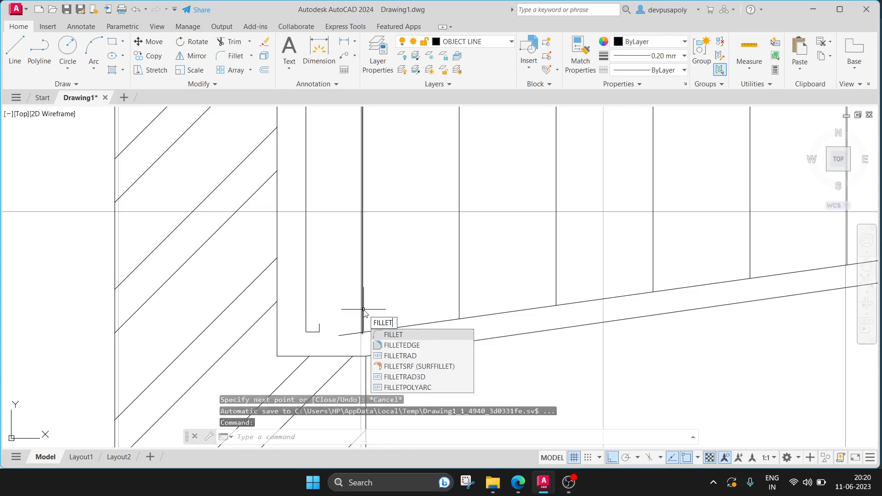
key("Return")
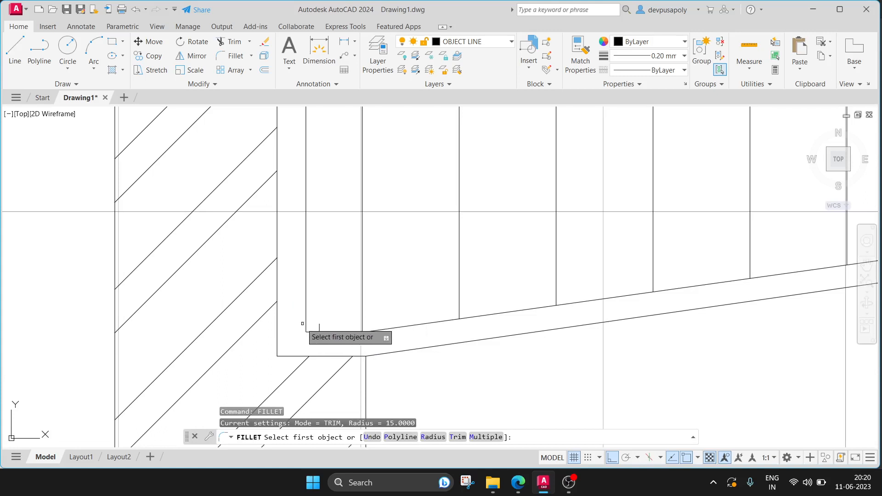
left_click(306, 323)
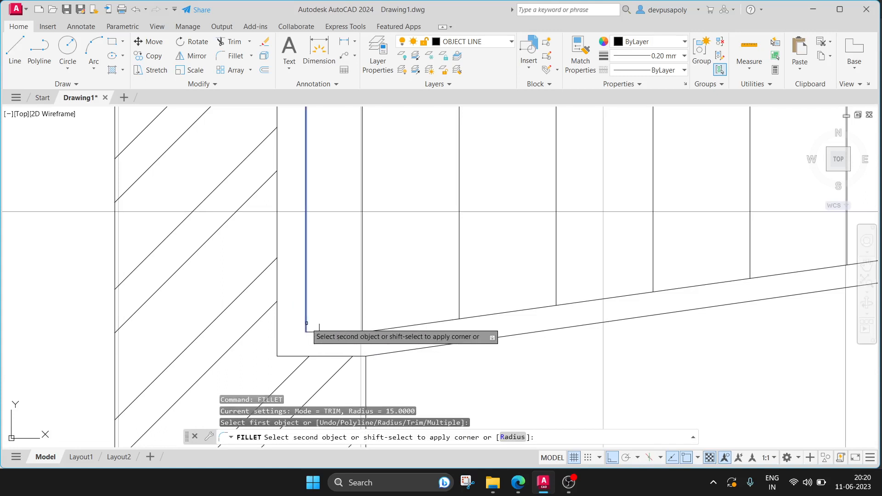
type("r")
key("Return")
type("10")
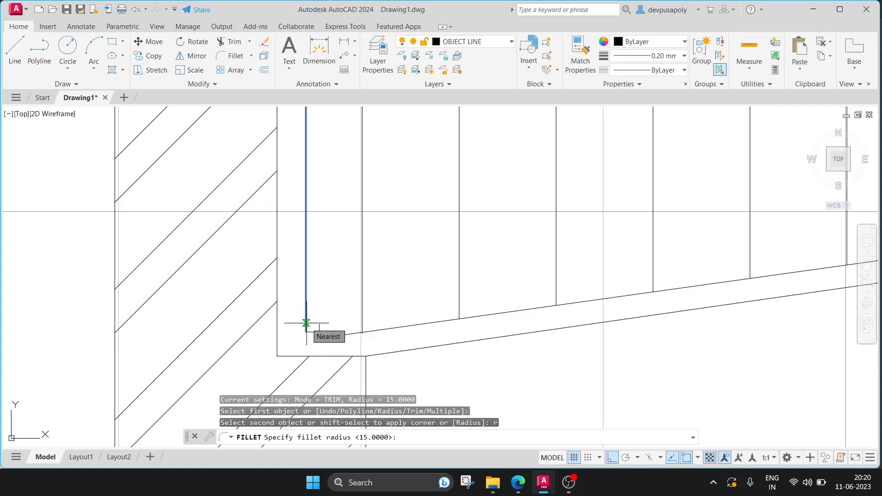
key("Return")
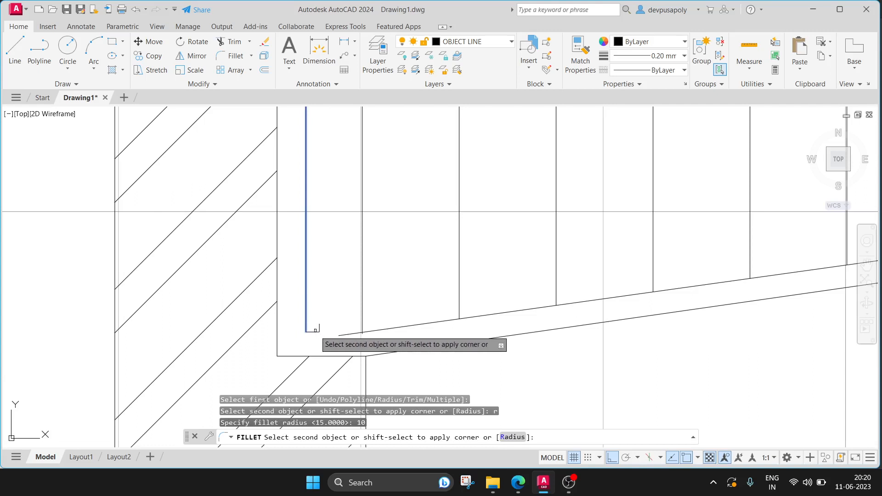
left_click(318, 329)
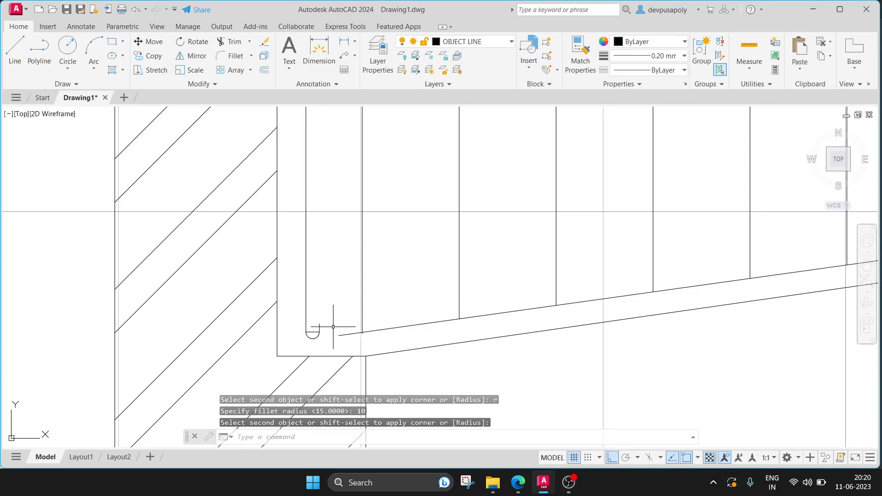
left_click(312, 332)
key("Delete")
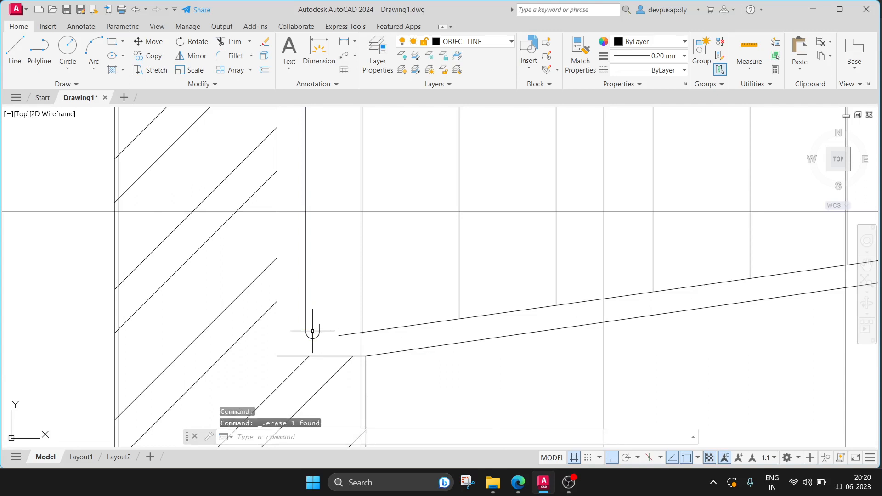
Check the cantilever beam PDF in Edge and, back in AutoCAD, draw a small square hook turned down and back at the top bar's free end.
left_click(518, 482)
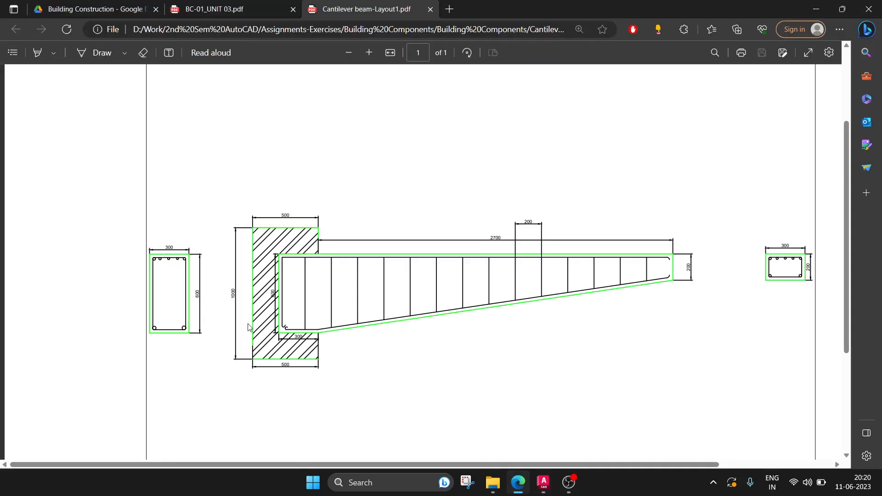
scroll(291, 353, "up", 2)
scroll(300, 326, "down", 3)
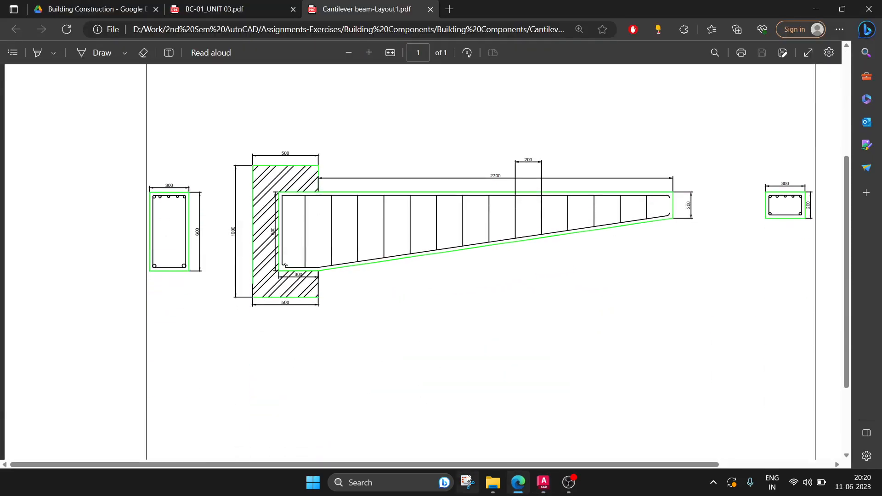
left_click(539, 484)
scroll(335, 307, "down", 2)
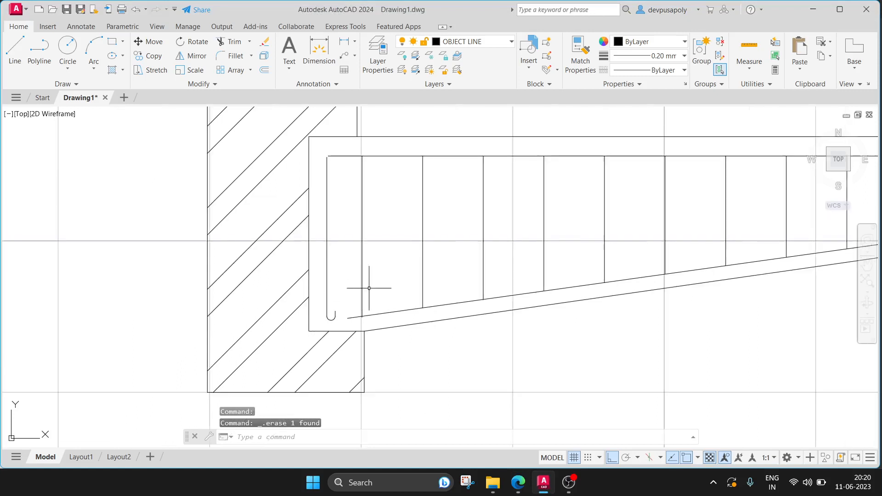
mouse_move(636, 209)
middle_mouse_down()
mouse_move(617, 219)
mouse_move(246, 250)
middle_mouse_up()
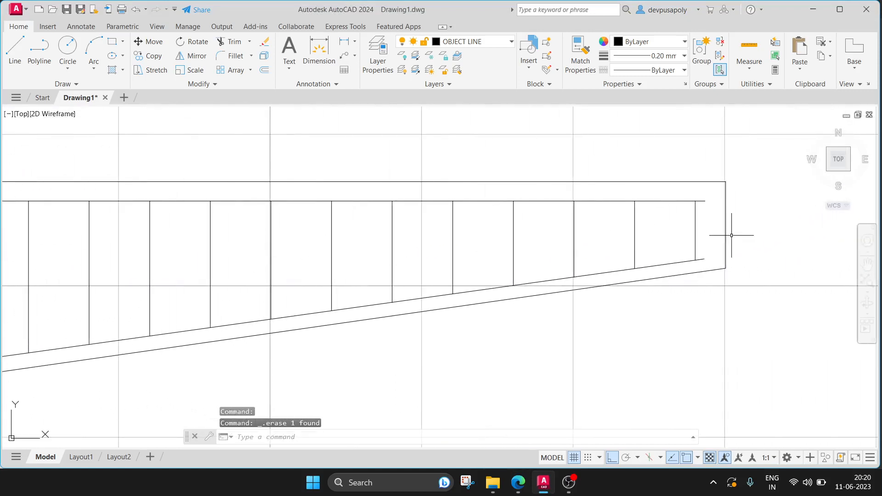
middle_click_drag(729, 236, 558, 265)
scroll(533, 256, "up", 4)
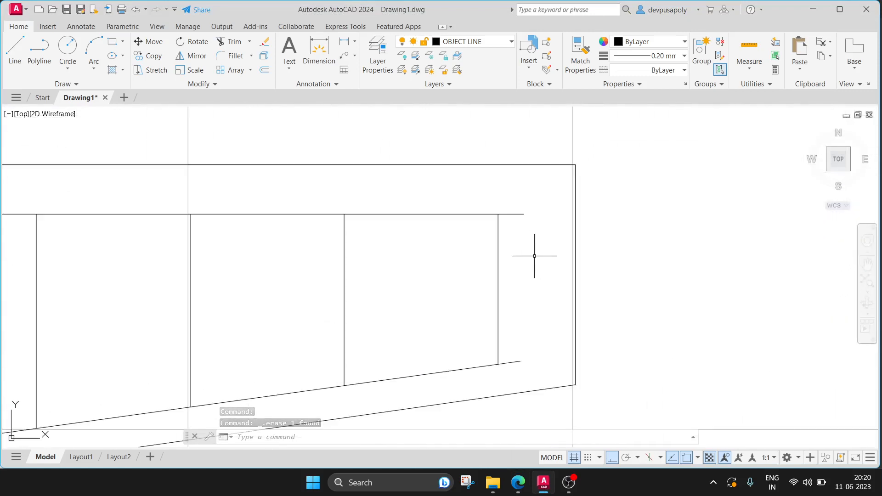
left_click(17, 42)
left_click(523, 214)
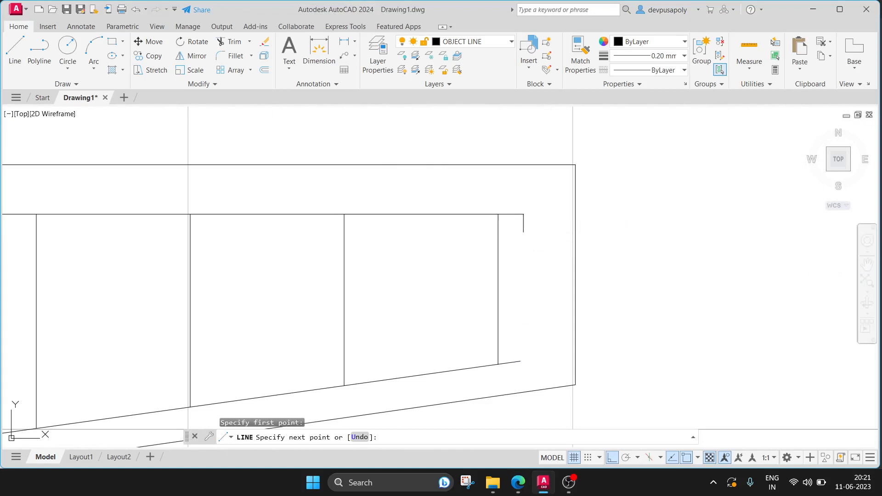
left_click(523, 232)
left_click(513, 232)
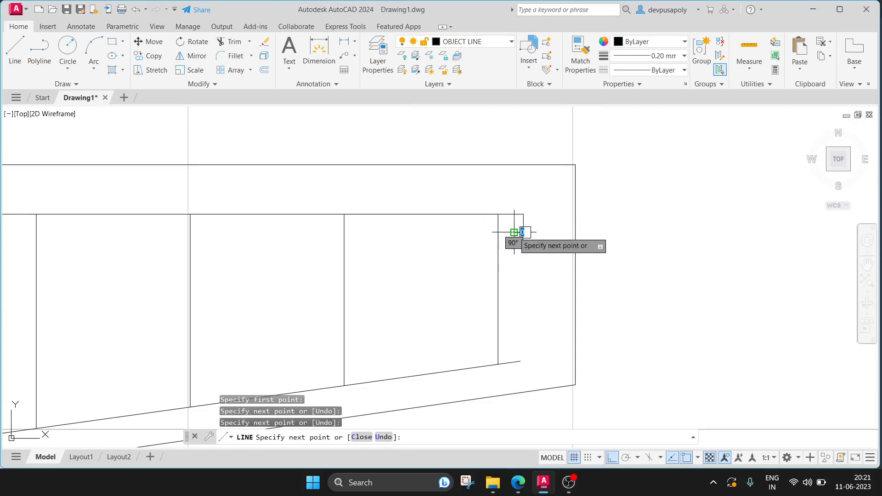
key("Escape")
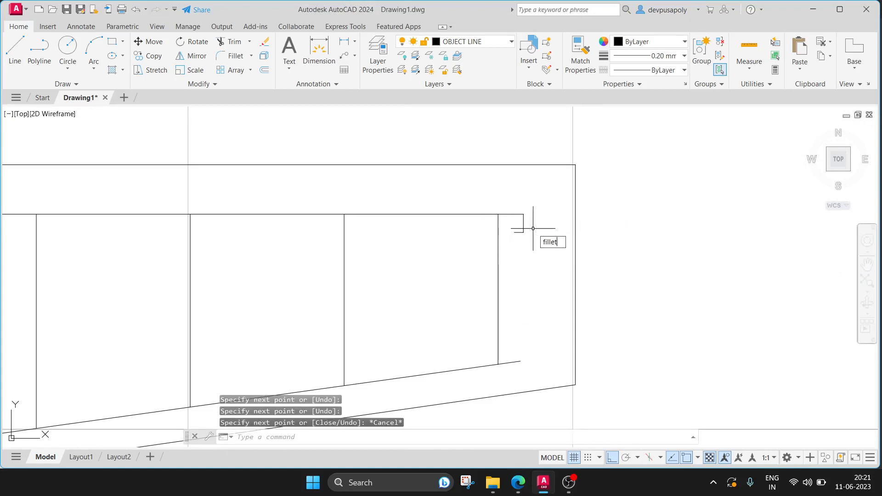
Try to fillet the top bar into its free-end hook with a radius of 5.
key("Return")
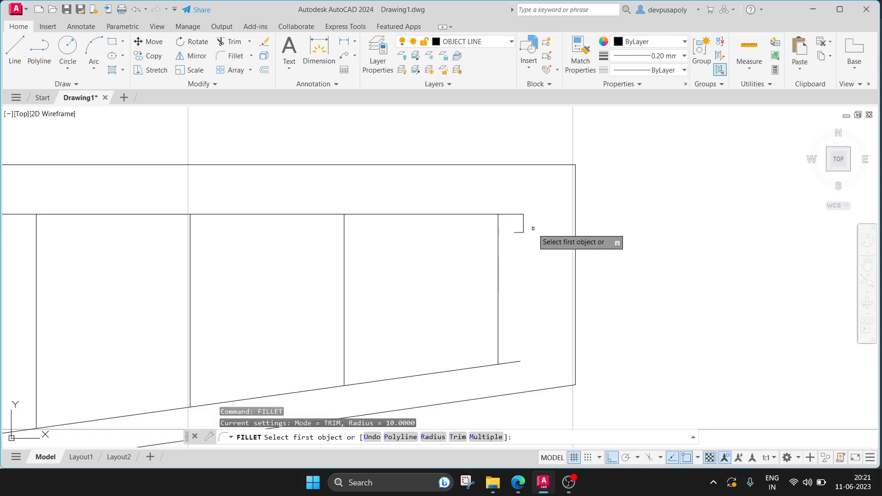
left_click(514, 214)
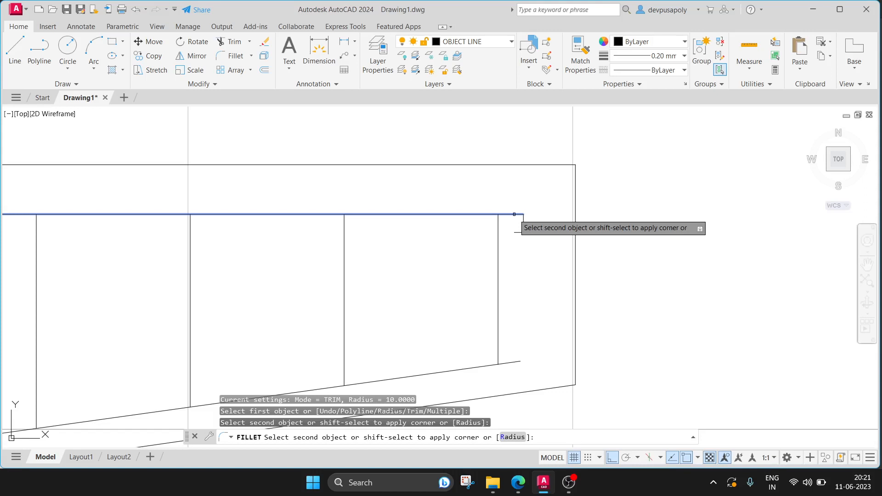
type("r")
key("Return")
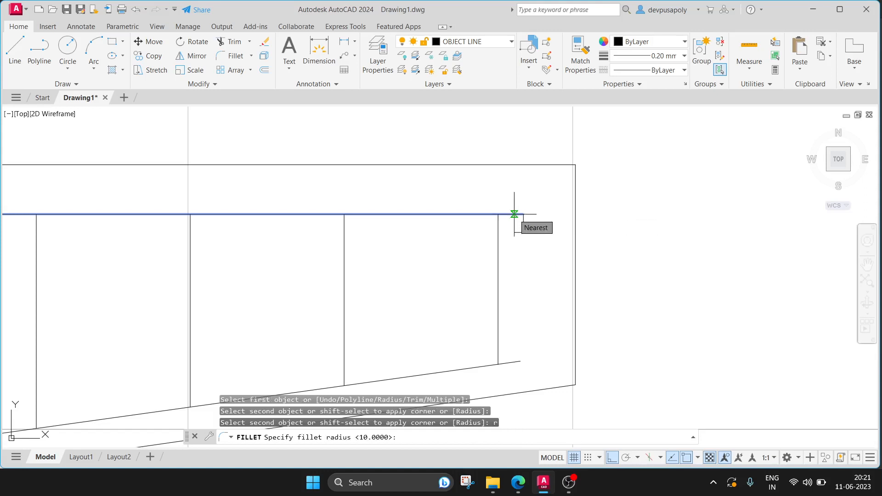
type("5")
key("Return")
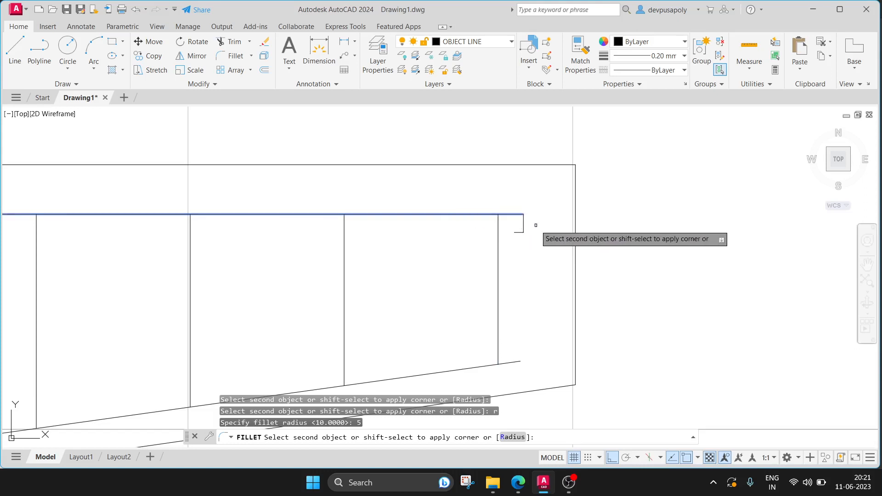
key("Escape")
Erase the two short lines of the square hook at the top bar's free end.
scroll(533, 224, "up", 4)
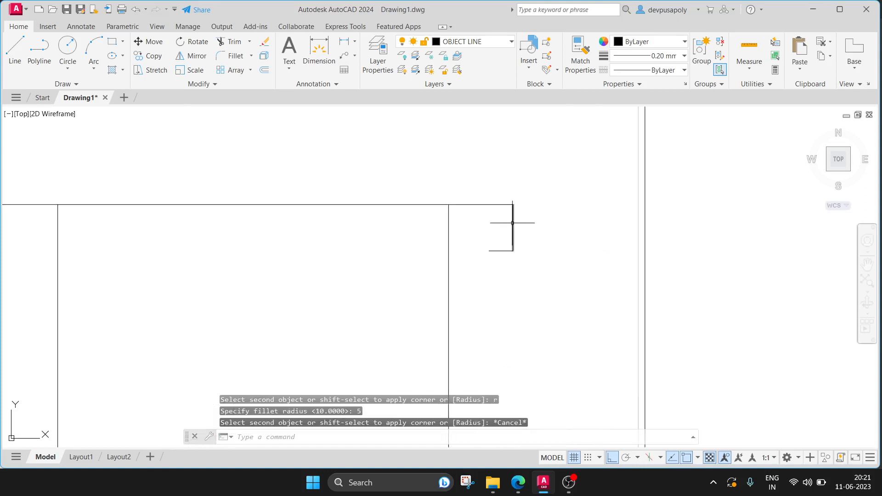
left_click(513, 227)
key("Delete")
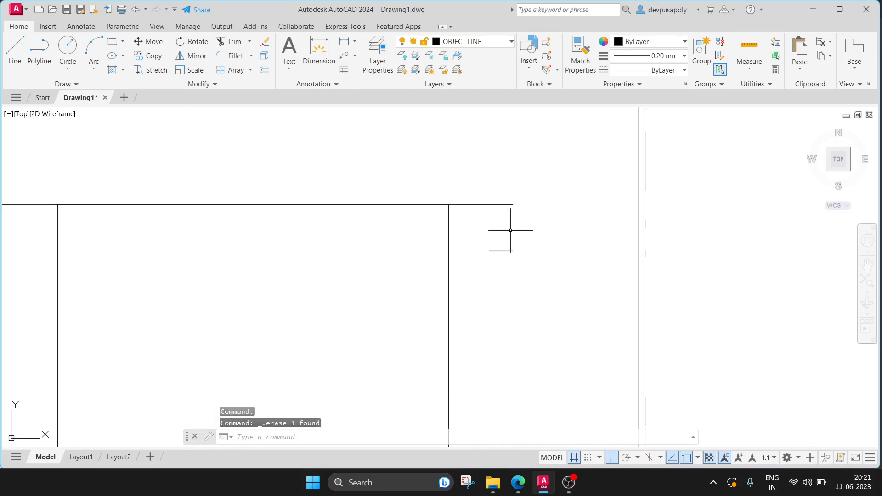
left_click(505, 251)
key("Delete")
scroll(509, 248, "down", 6)
scroll(510, 248, "down", 3)
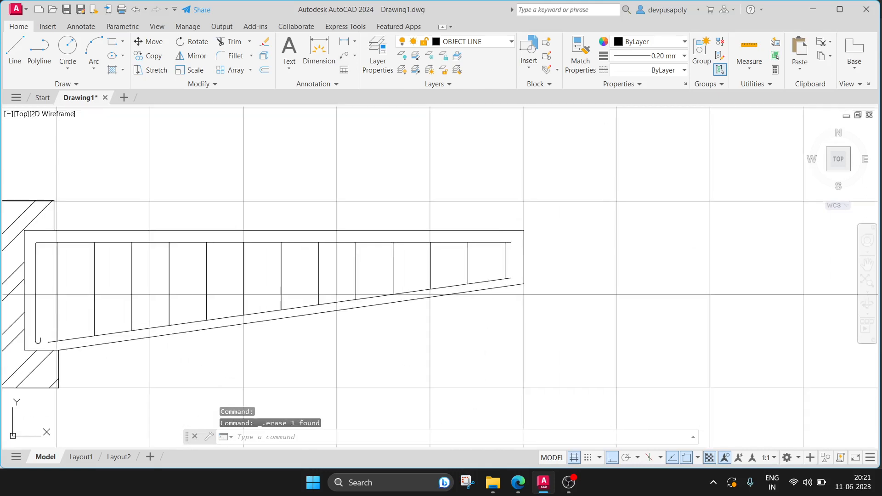
scroll(565, 198, "up", 6)
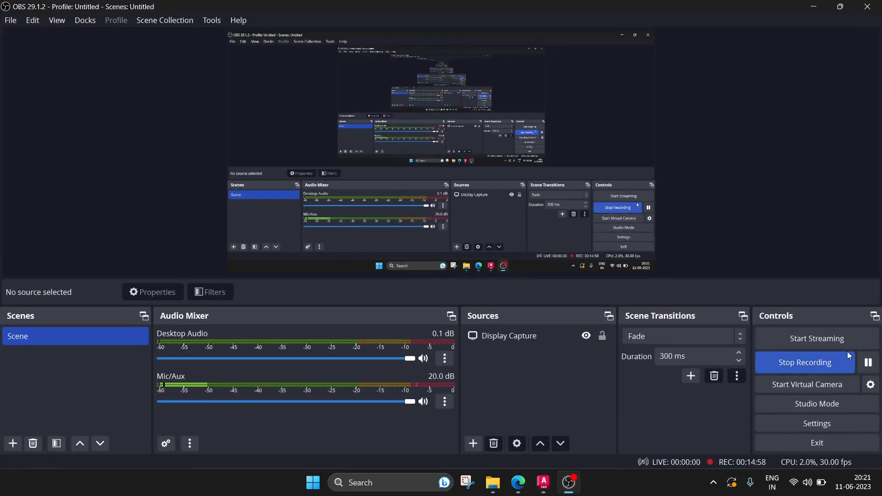
left_click(867, 363)
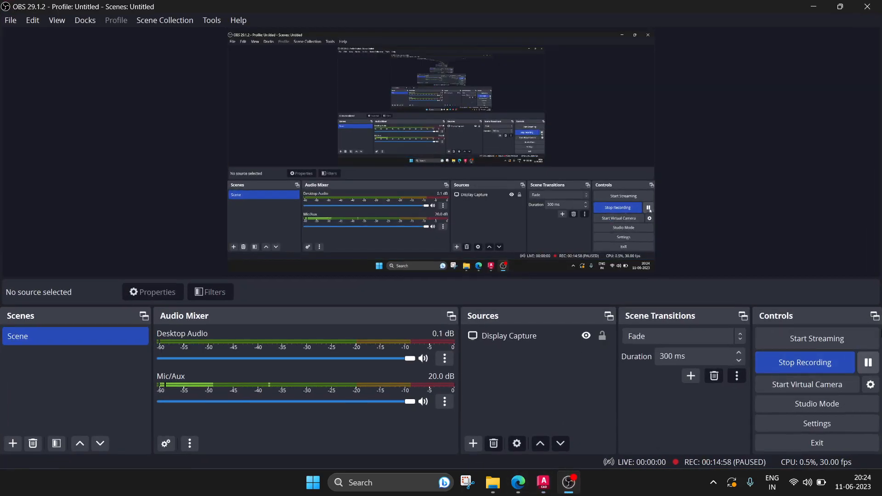
left_click(811, 7)
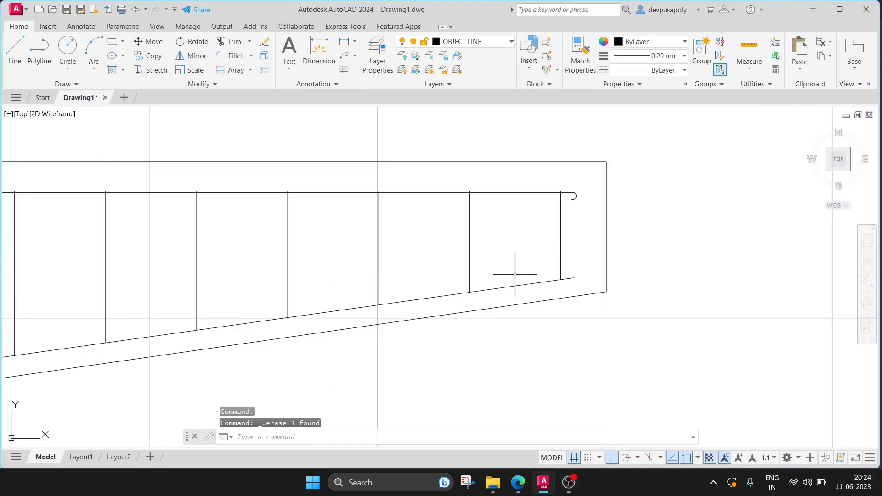
Draw a three-point arc hook about 0.6 units high at the sloping lower bar's free end, curling up and back toward the support.
scroll(575, 218, "up", 2)
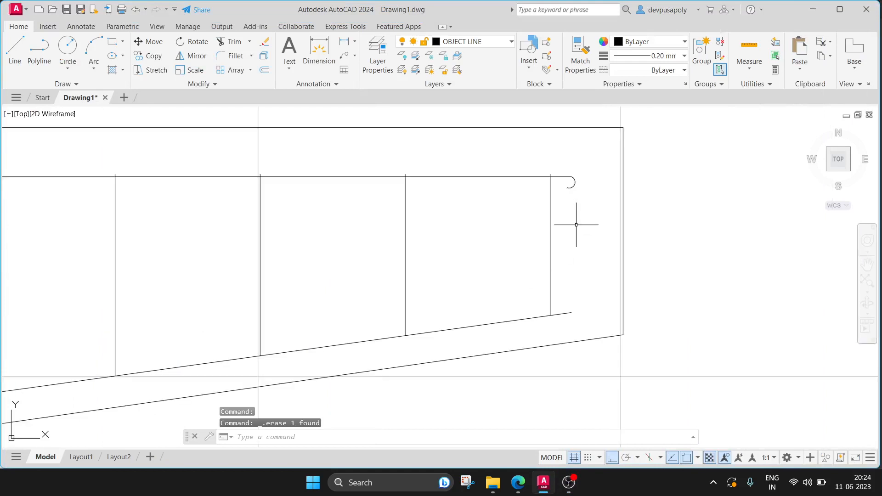
mouse_move(576, 225)
middle_mouse_down()
mouse_move(555, 250)
mouse_move(478, 246)
middle_mouse_up()
scroll(479, 246, "up", 2)
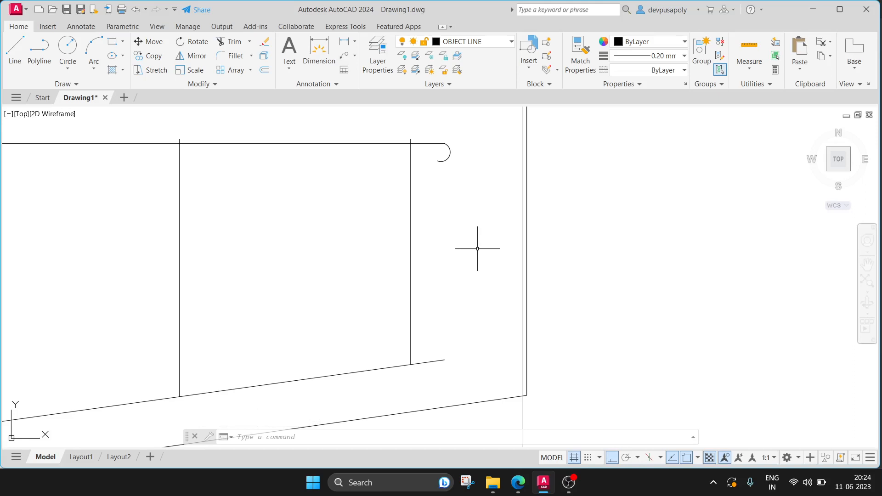
left_click(89, 52)
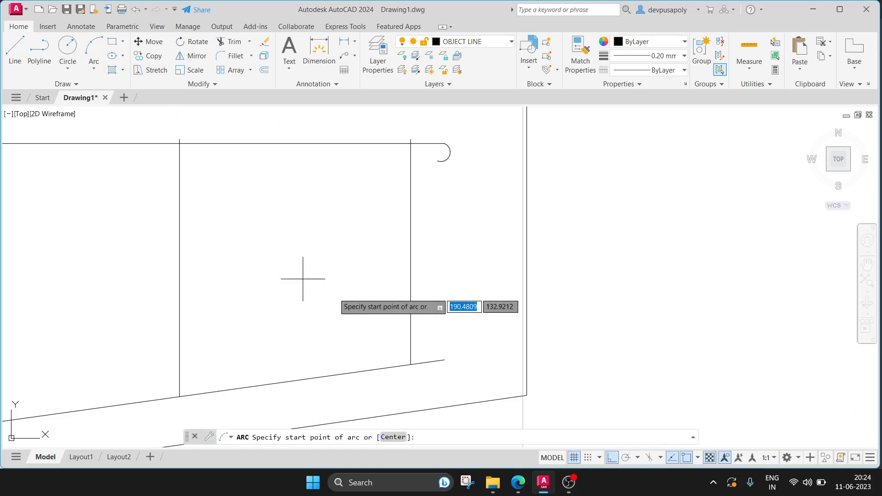
left_click(444, 360)
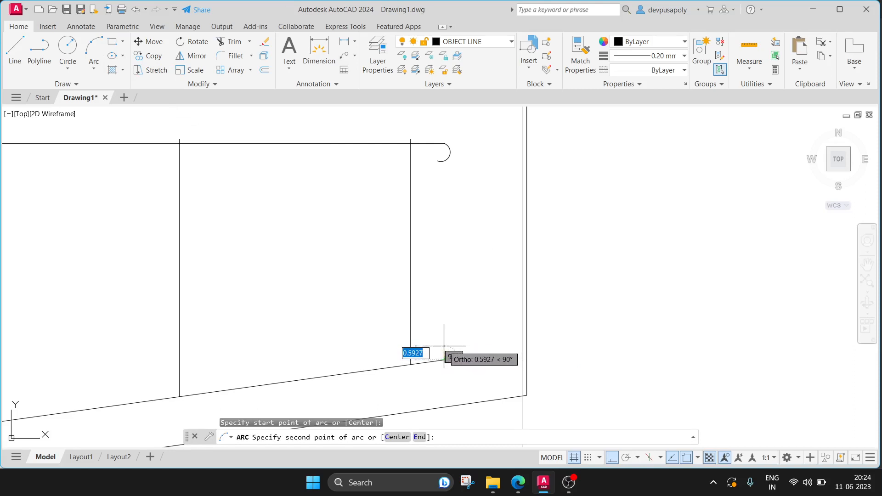
left_click(444, 347)
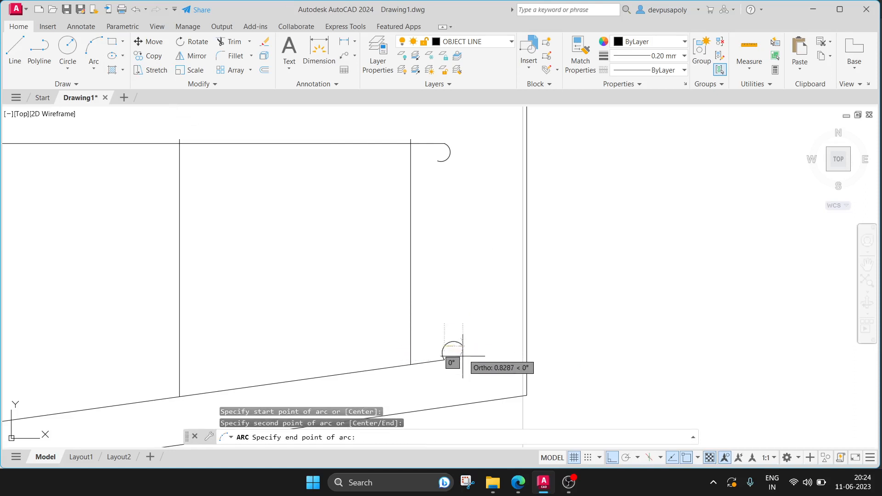
left_click(442, 347)
scroll(475, 344, "down", 2)
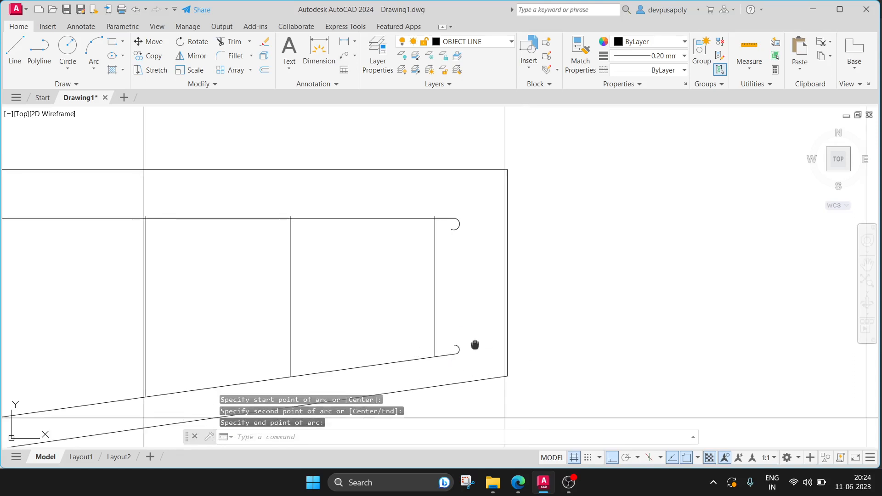
Draw a small three-point arc hook at the sloping lower bar's support end, curling up and back toward the free end, tip offset about 0.3 units.
scroll(277, 292, "down", 4)
middle_click_drag(280, 292, 671, 248)
scroll(253, 320, "up", 4)
scroll(253, 320, "up", 1)
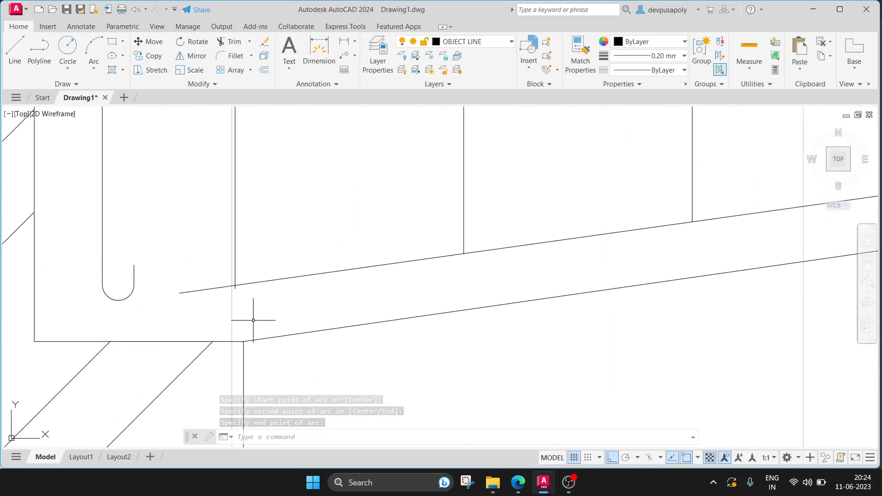
scroll(289, 256, "up", 1)
left_click(93, 51)
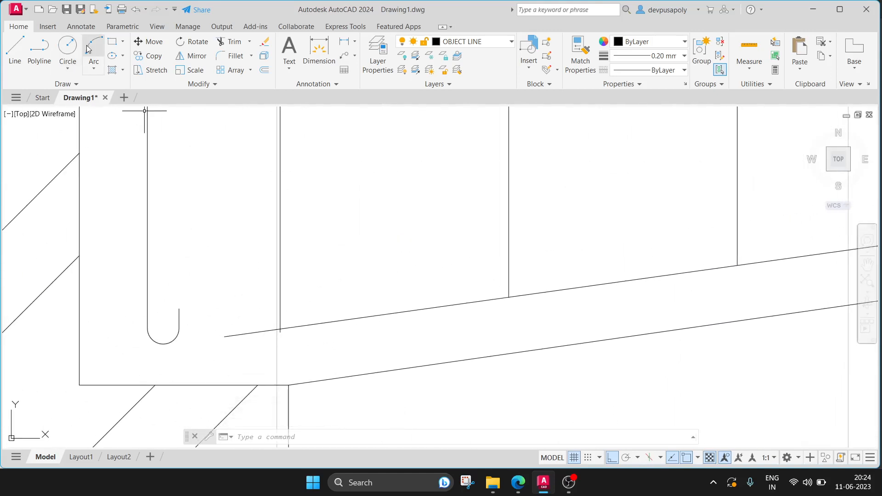
left_click(225, 336)
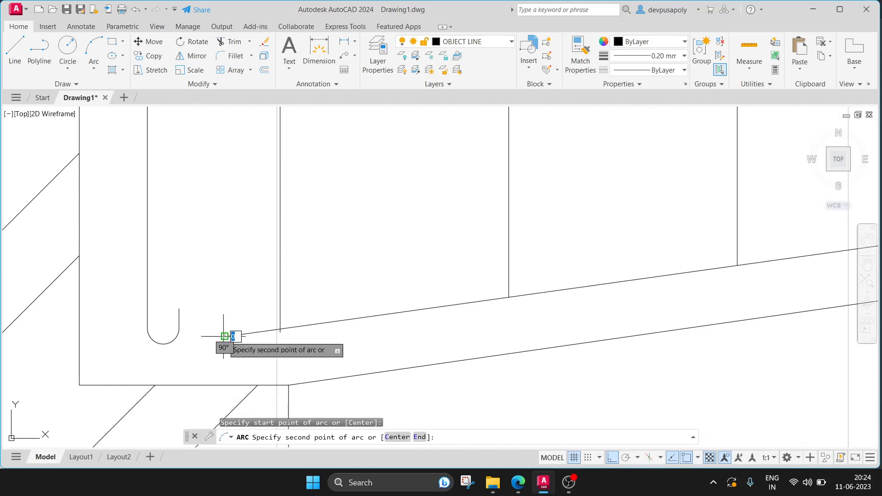
left_click(225, 325)
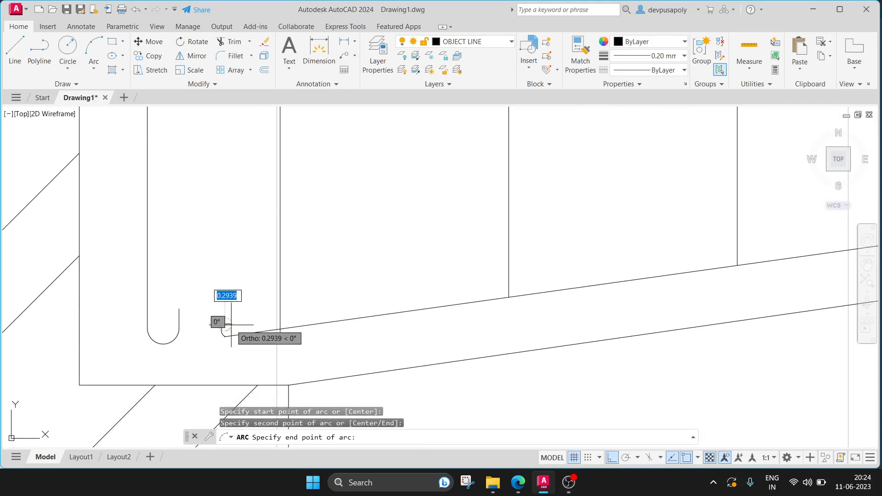
left_click(230, 324)
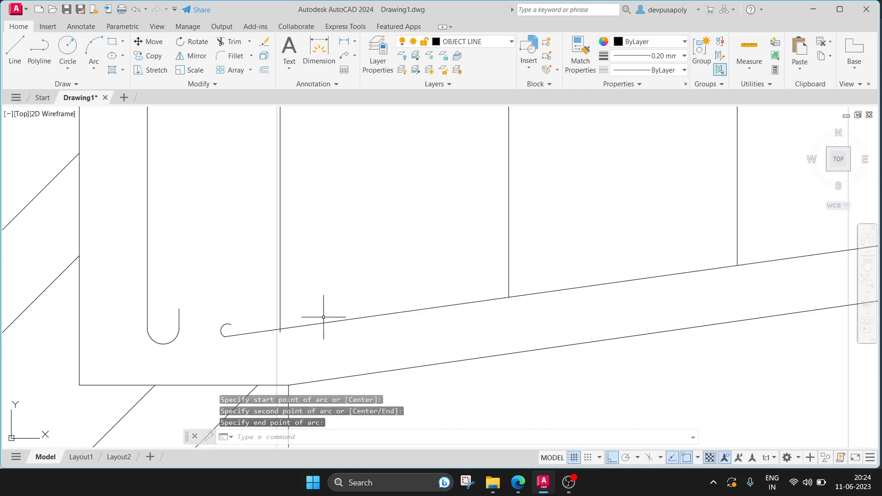
Compare the whole beam with the cantilever beam PDF in Edge and, back in AutoCAD, examine the hooks at the bars' free ends.
scroll(325, 319, "down", 4)
scroll(346, 286, "down", 1)
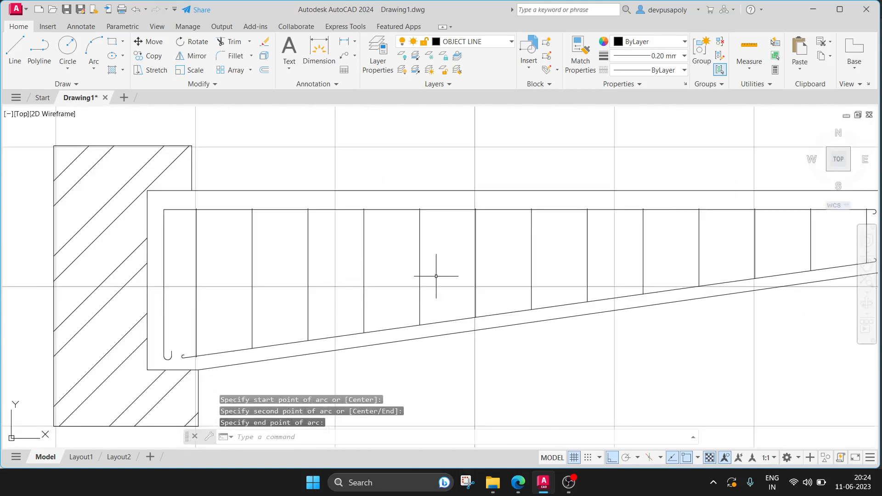
middle_click_drag(434, 276, 279, 274)
scroll(280, 272, "down", 1)
left_click(518, 492)
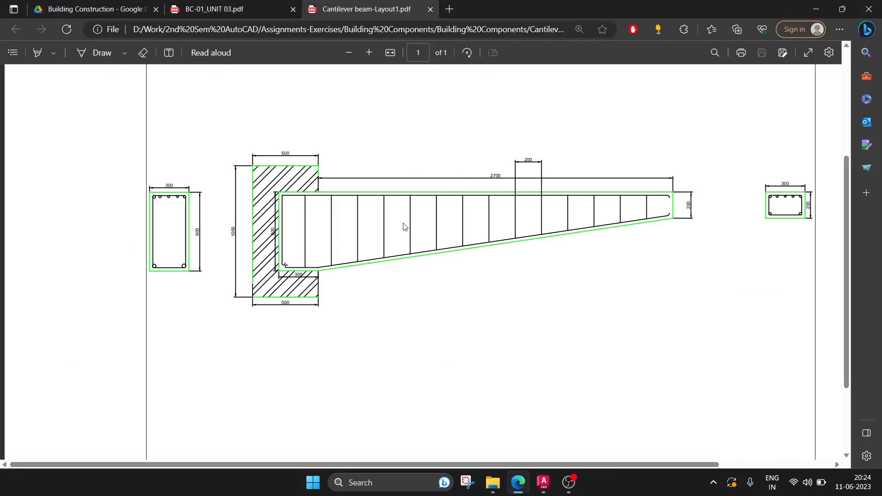
left_click(543, 482)
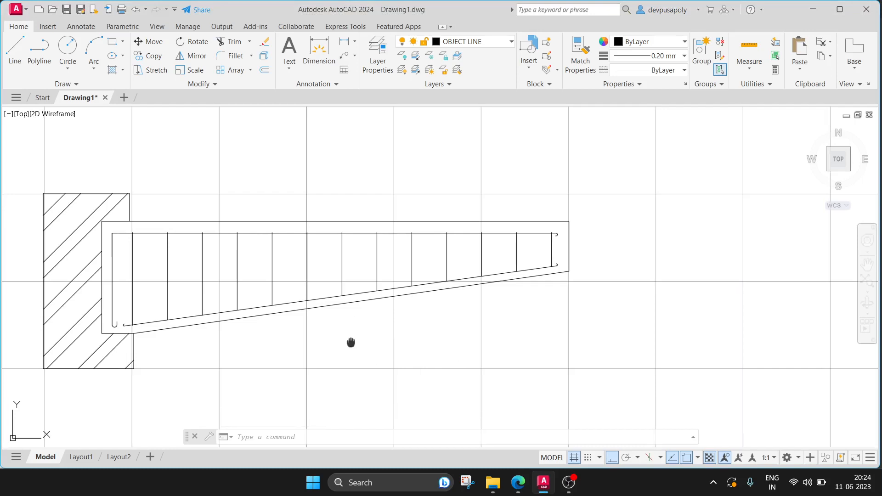
middle_click_drag(350, 341, 469, 319)
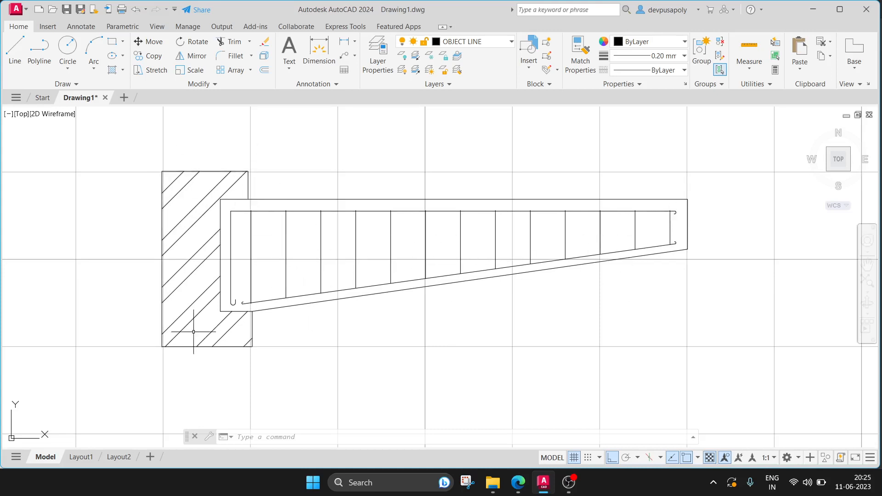
scroll(729, 240, "up", 6)
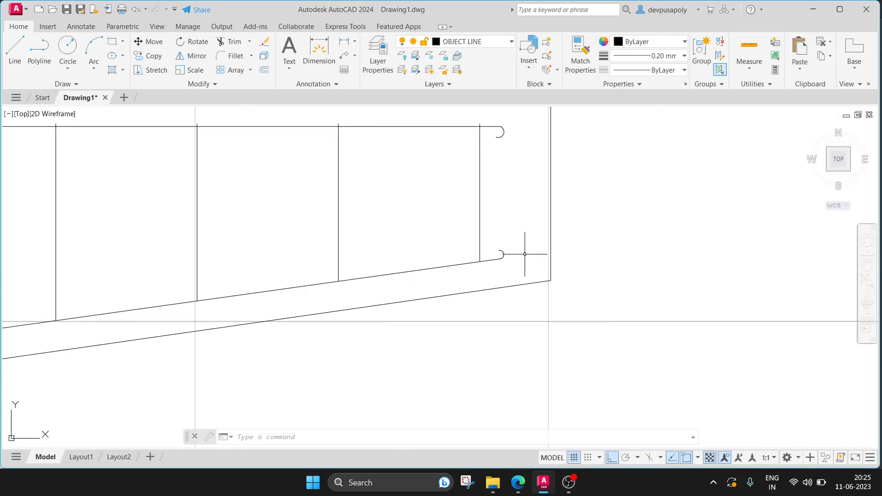
scroll(499, 256, "down", 8)
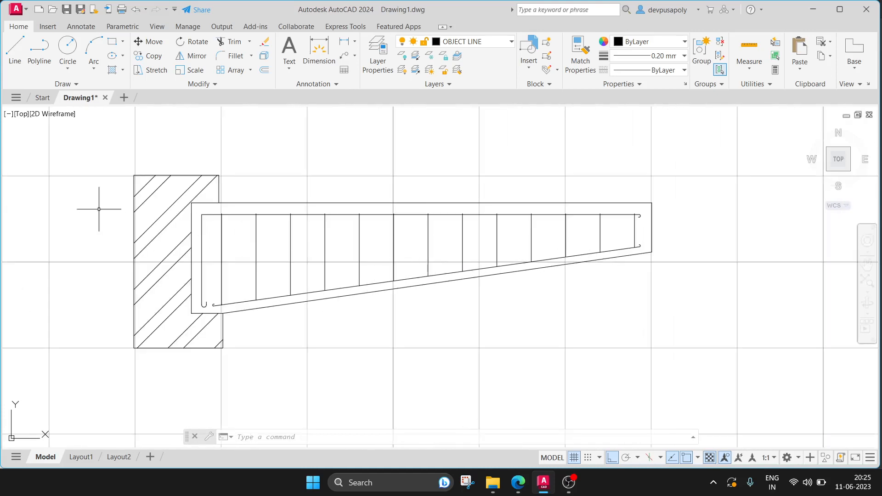
Erase the entire cantilever beam drawing, including the hatched support, reinforcement bars, stirrups and hooks.
left_click(75, 143)
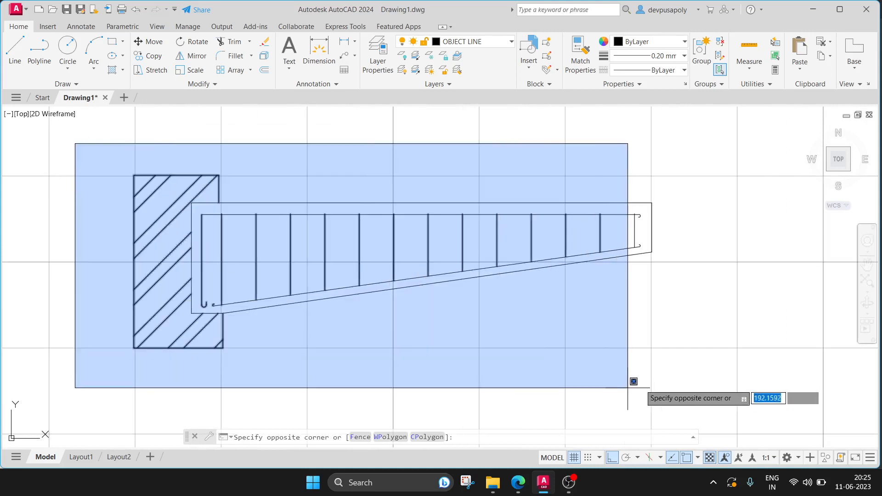
left_click(691, 381)
key("Delete")
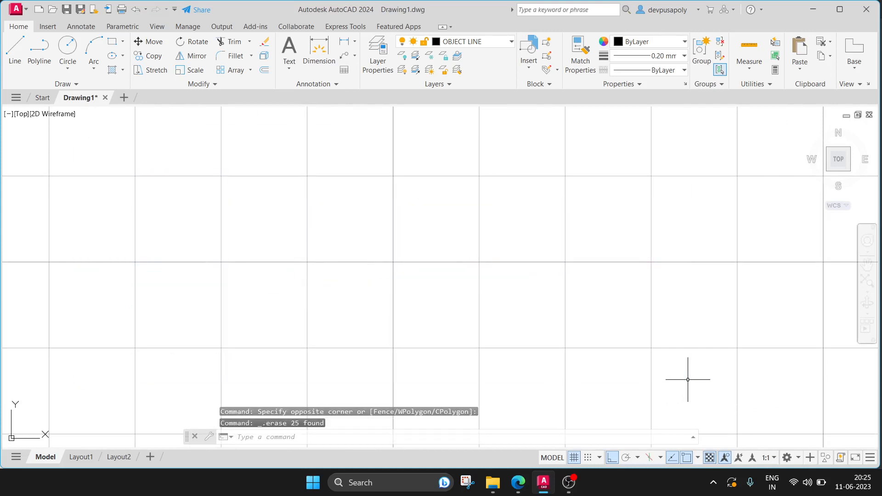
Switch to Edge, close the cantilever beam PDF, and open Foundation from the Building Components folder to examine its dimensions and plinth level labels.
left_click(517, 483)
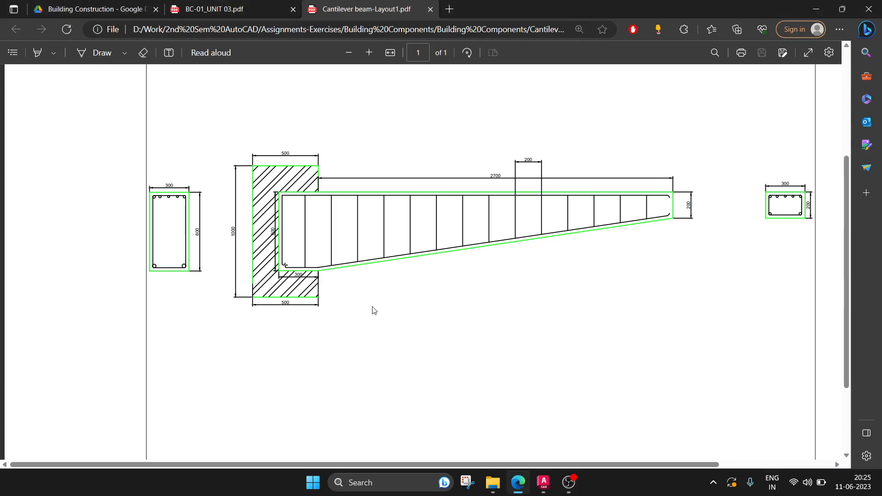
left_click(430, 10)
mouse_move(493, 482)
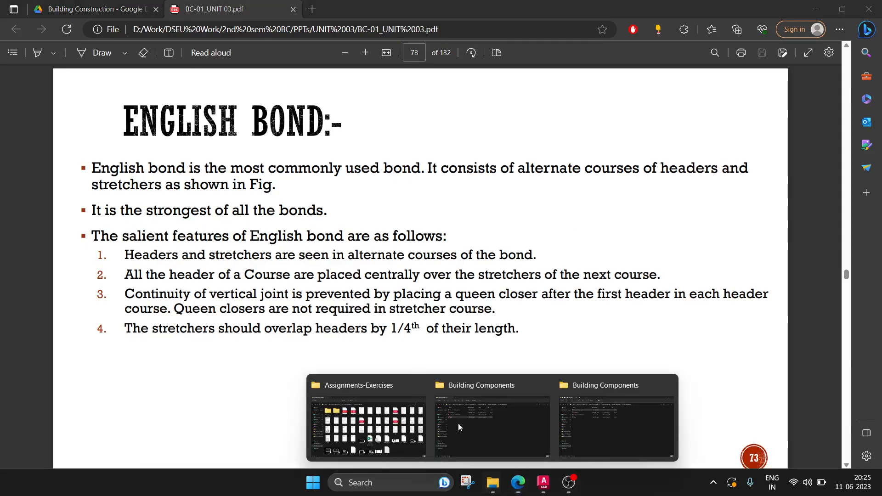
left_click(611, 414)
double_click(207, 126)
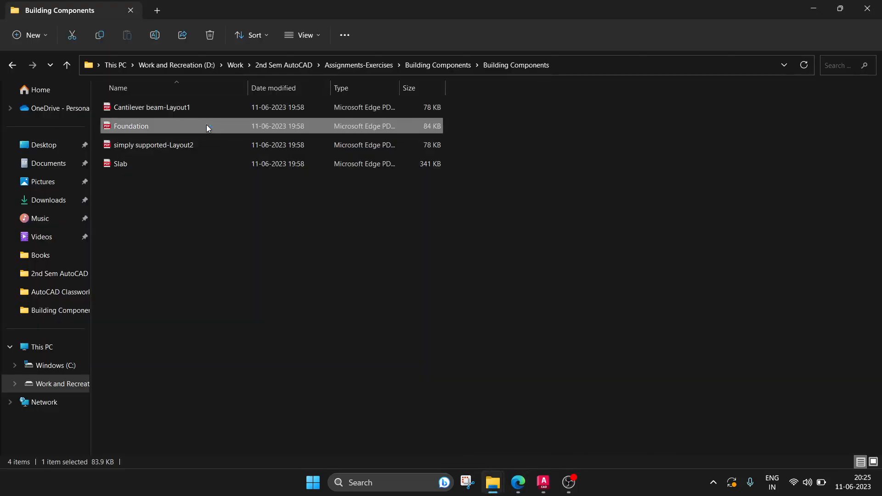
scroll(459, 261, "down", 2)
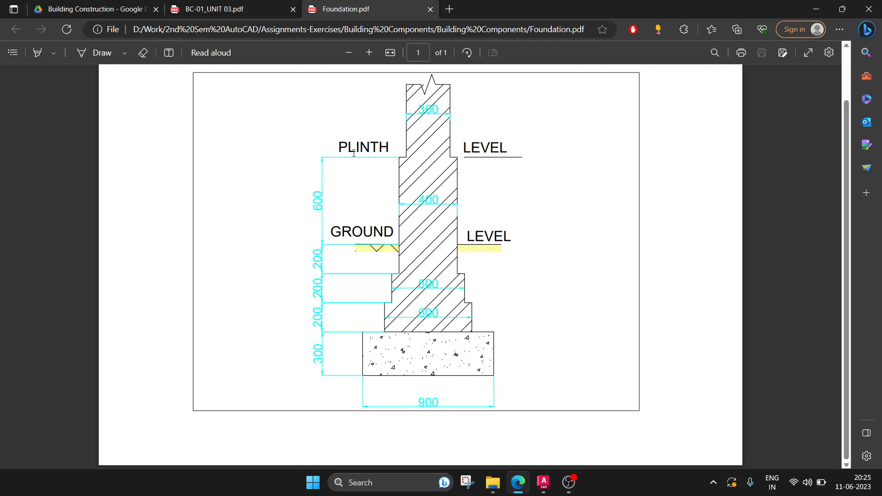
left_click_drag(464, 147, 516, 152)
left_click(508, 150)
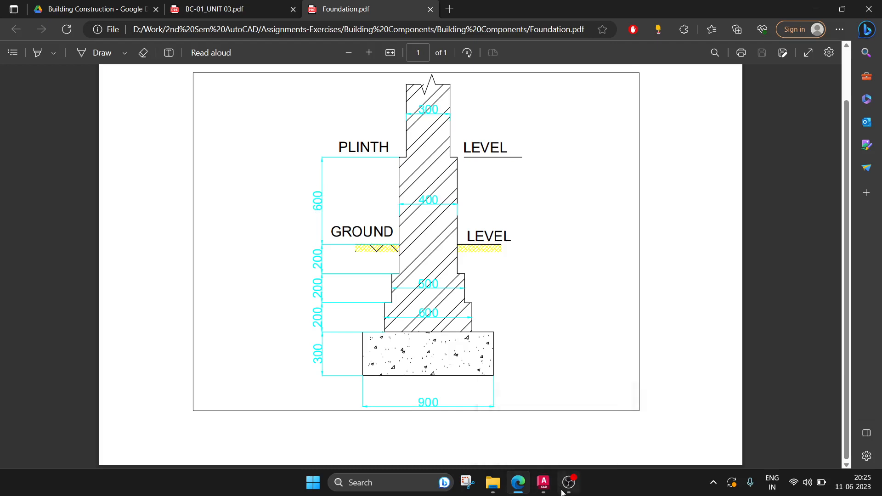
Switch back to AutoCAD, erase the thick border rectangle around the drawing area and undo the erasure.
left_click(544, 483)
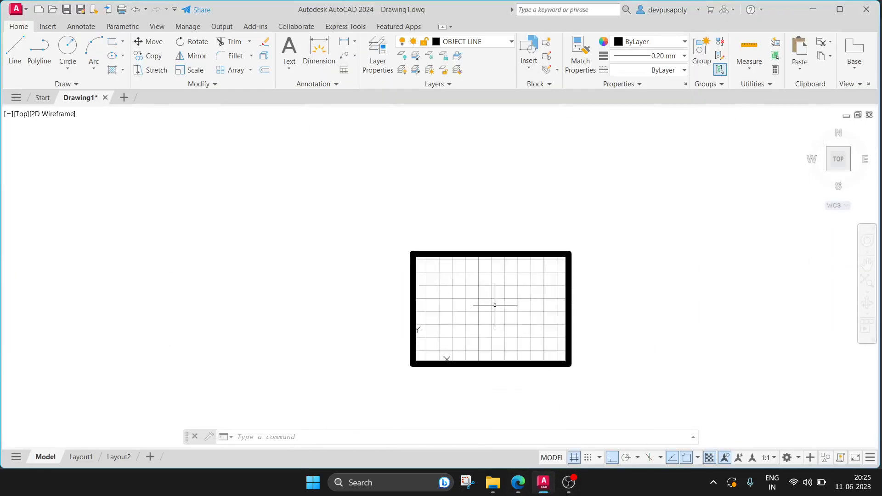
scroll(494, 305, "up", 5)
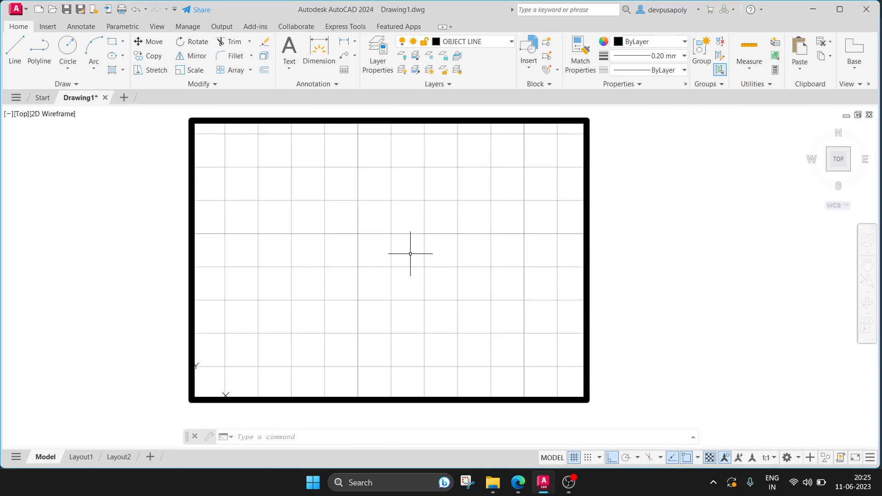
left_click(380, 114)
left_click(378, 122)
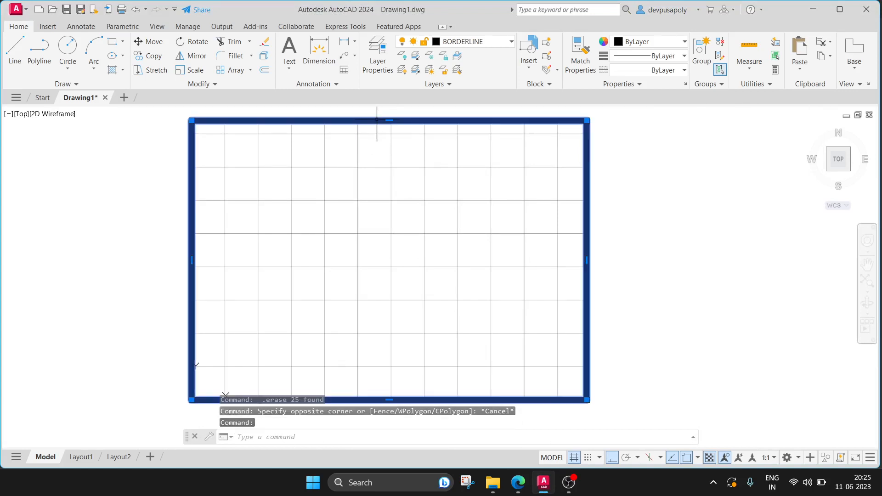
key("Delete")
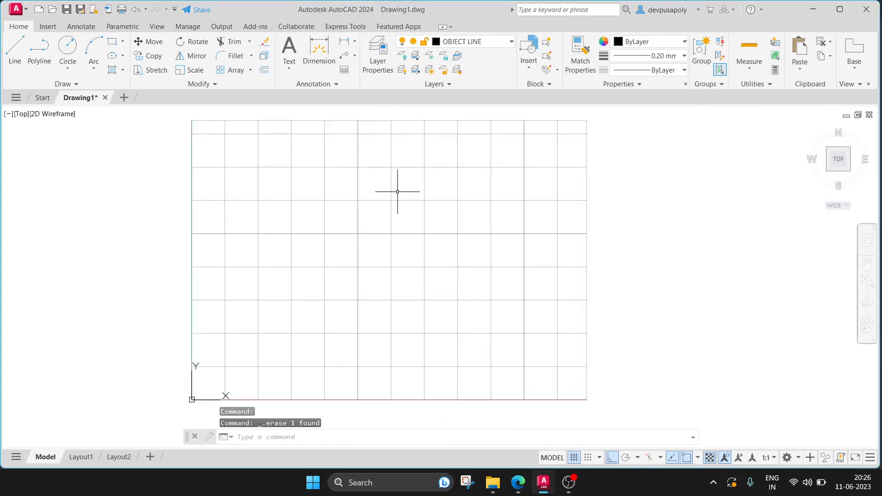
key("ctrl+z")
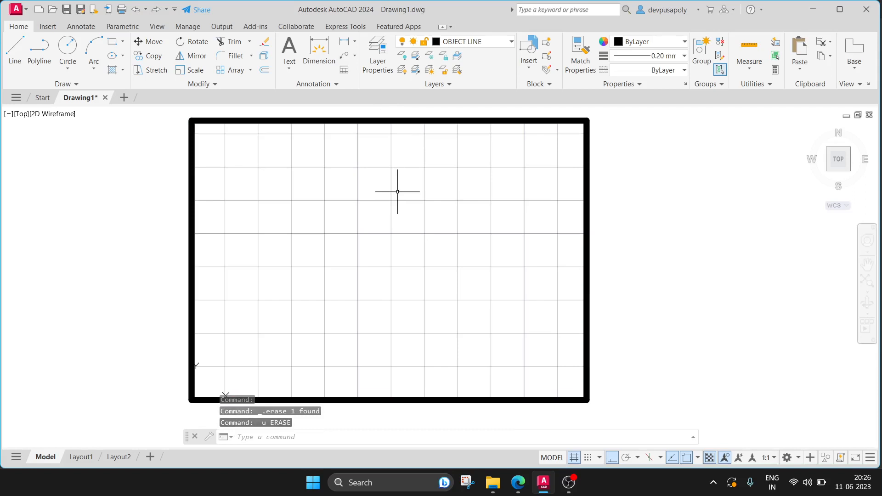
type("limits")
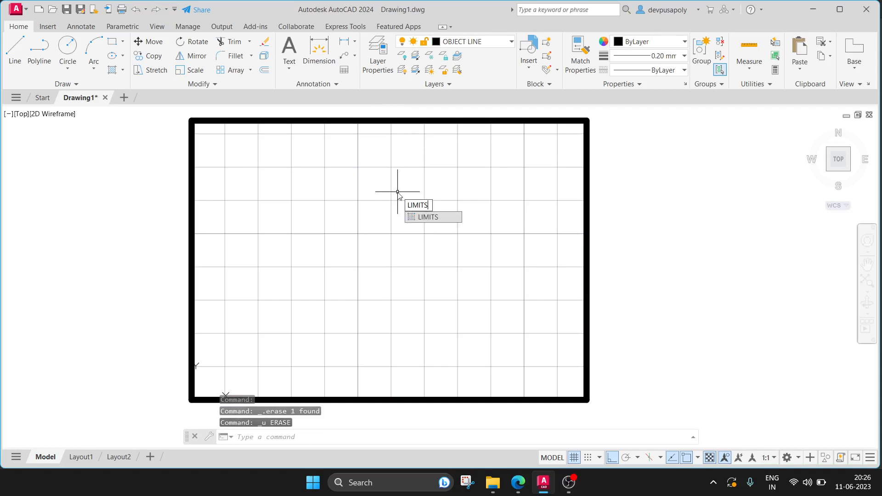
key("Return")
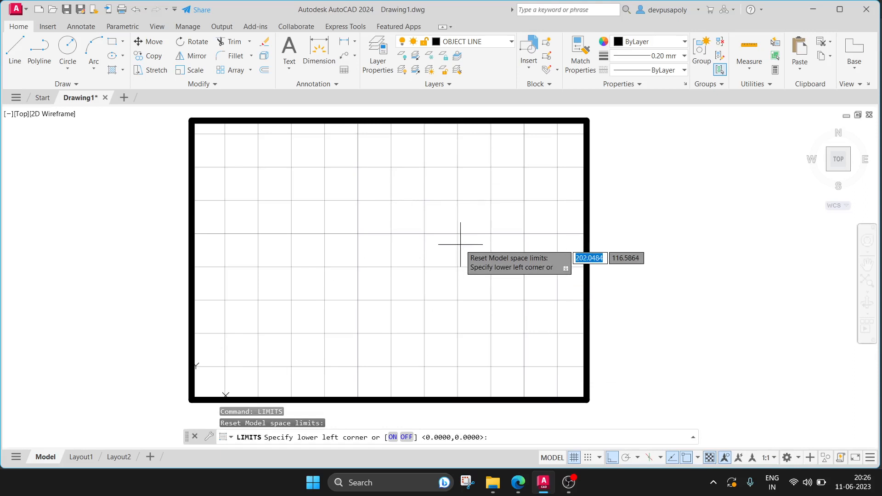
key("Tab")
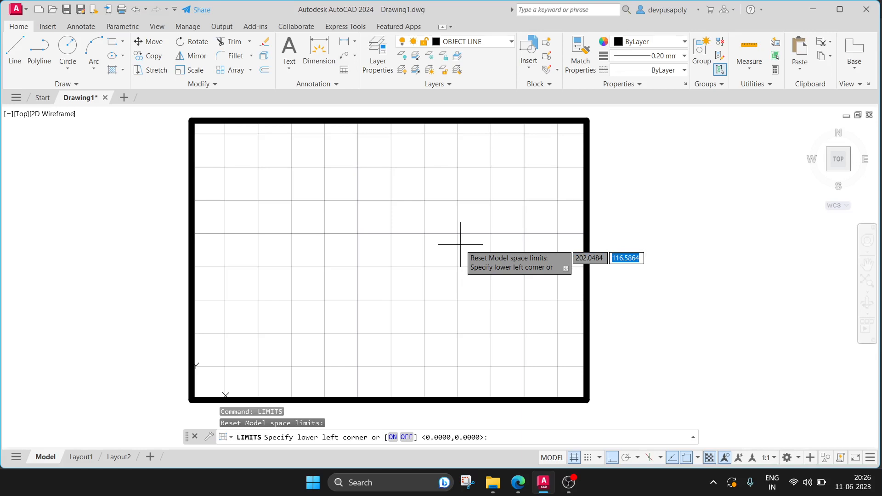
key("Escape")
Review the Foundation PDF in Edge, and open simply supported-Layout2 from the Building Components folder at 150% zoom to examine the beam and its reinforcement.
left_click(518, 482)
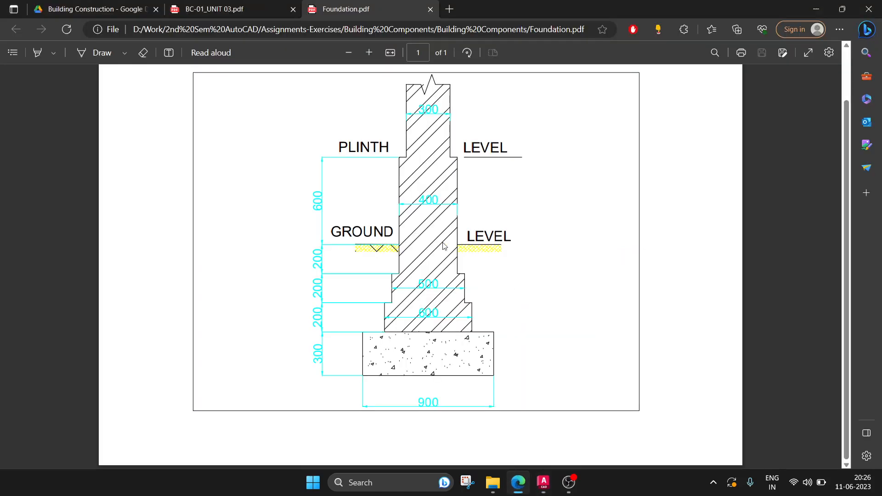
mouse_move(492, 483)
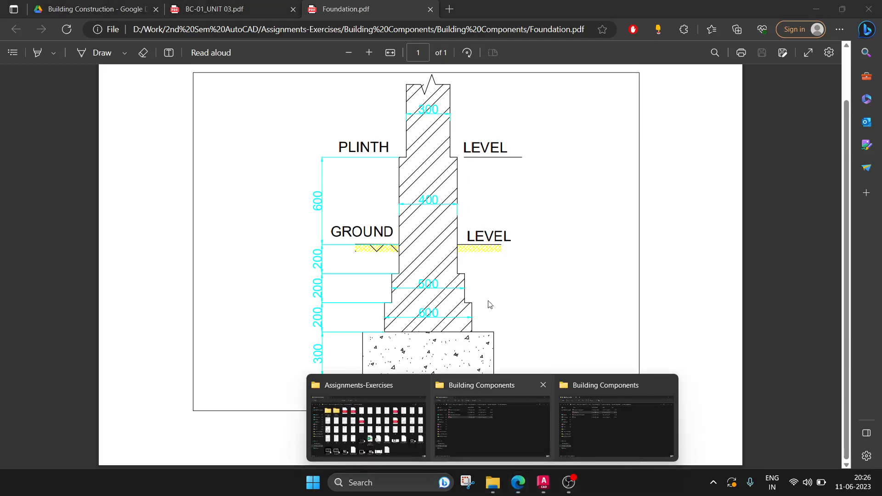
left_click(588, 404)
double_click(209, 147)
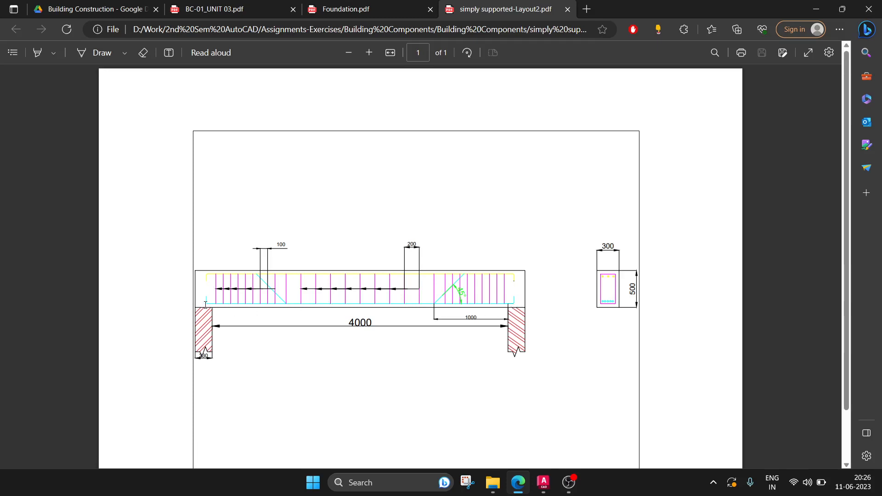
scroll(206, 305, "up", 3, "ctrl")
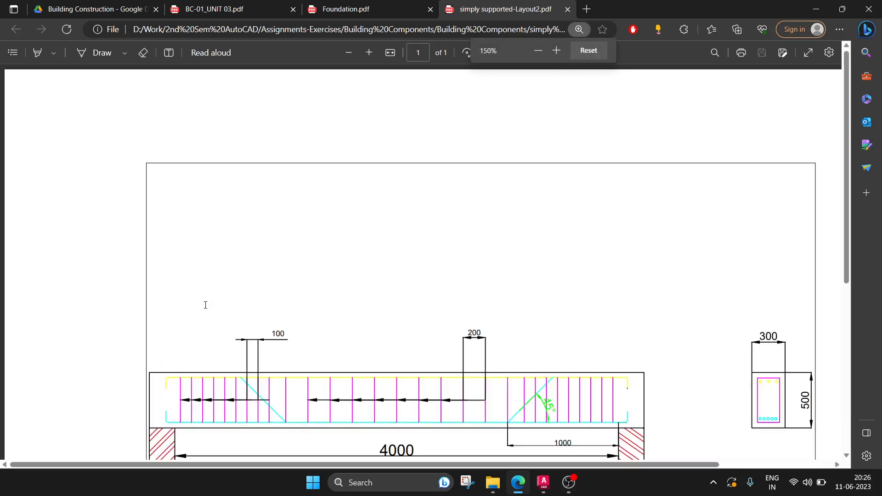
scroll(205, 305, "down", 3)
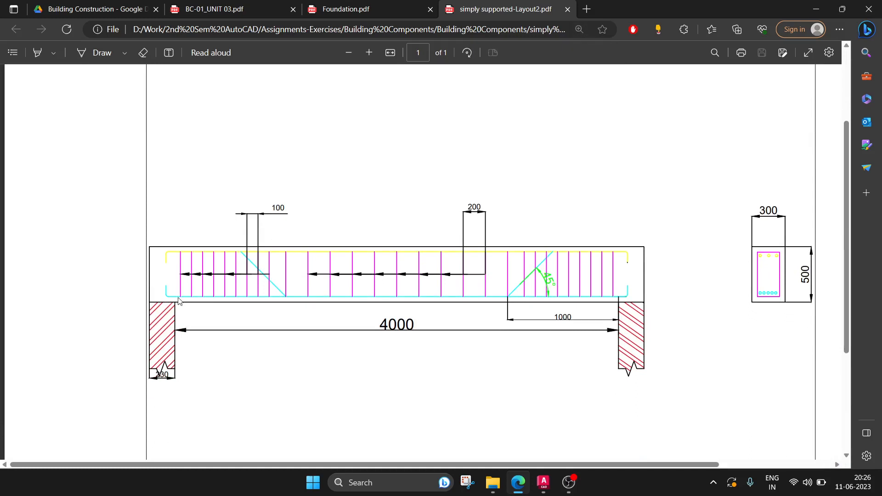
Switch back to AutoCAD and draw an L-shaped polyline inside the border, with a long horizontal segment and a short upright at its right end.
left_click(543, 482)
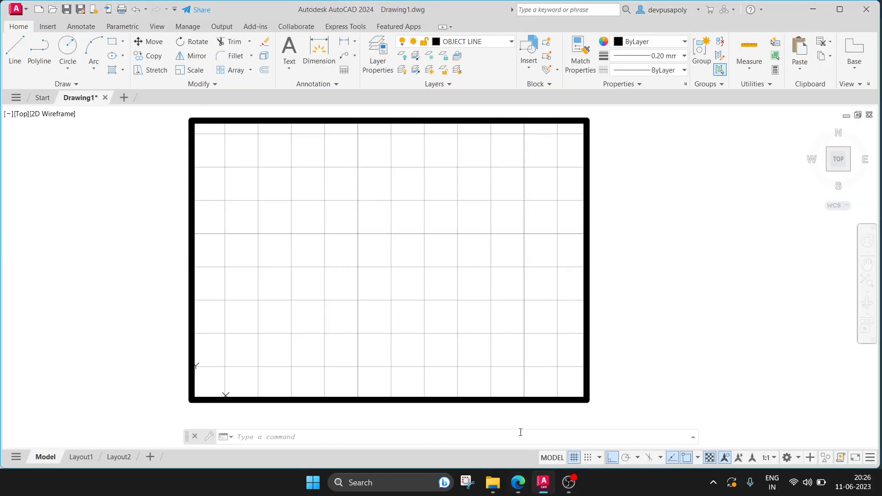
left_click(39, 51)
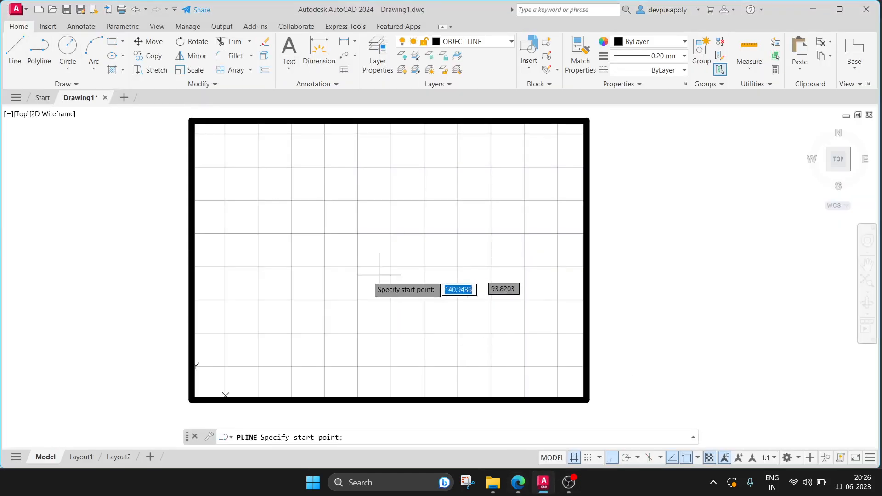
left_click(282, 289)
left_click(564, 288)
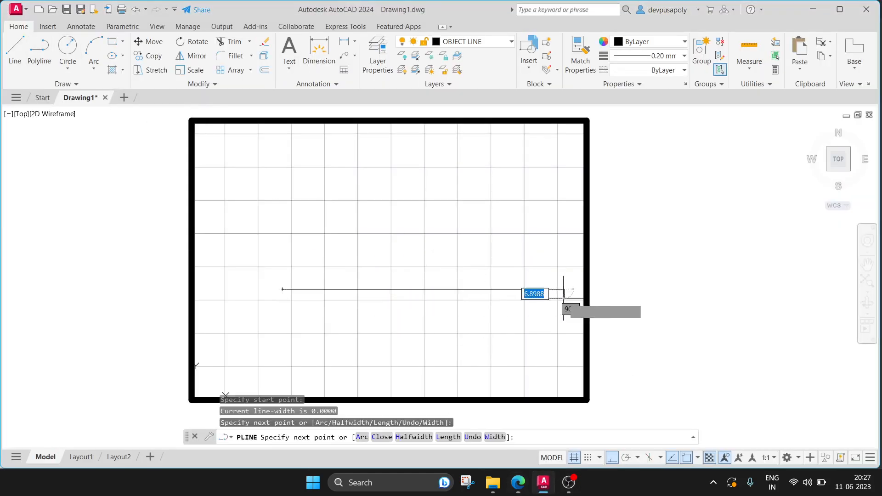
left_click(562, 260)
key("Escape")
scroll(496, 251, "up", 2)
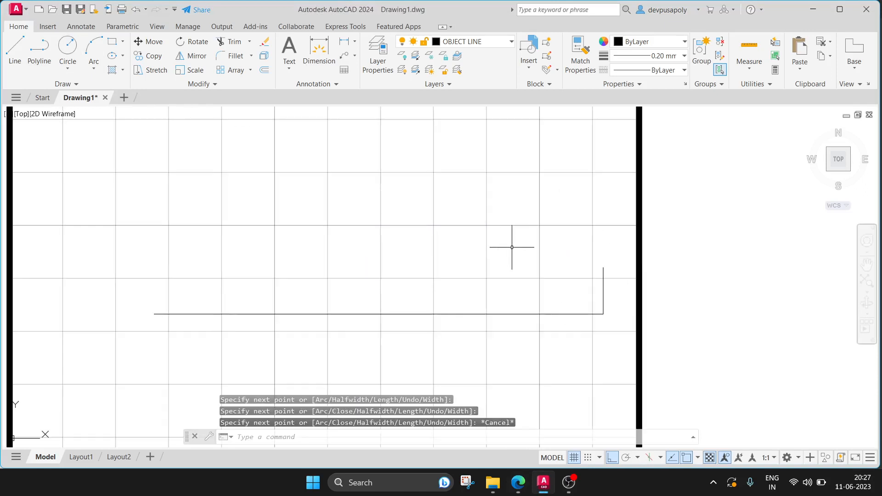
Fillet the polyline's corner between the long horizontal segment and the short upright, using the current radius of 5.
middle_click_drag(511, 248, 426, 250)
type("fillet")
key("Return")
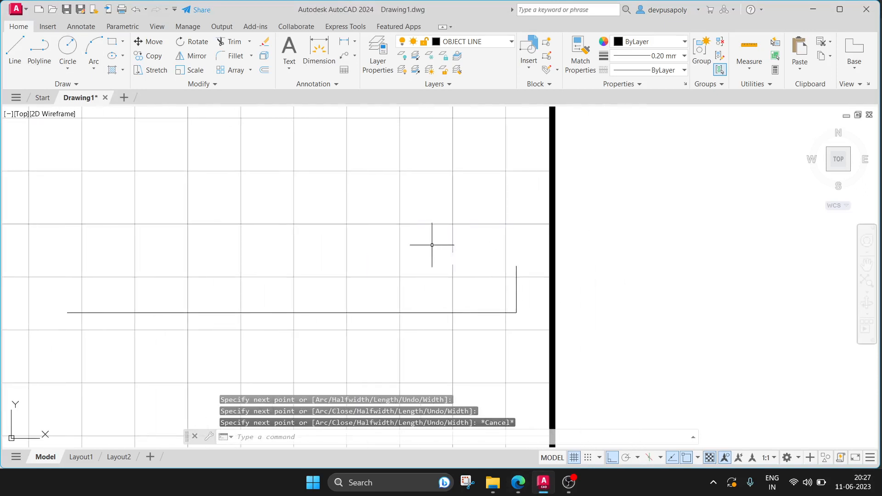
left_click(515, 301)
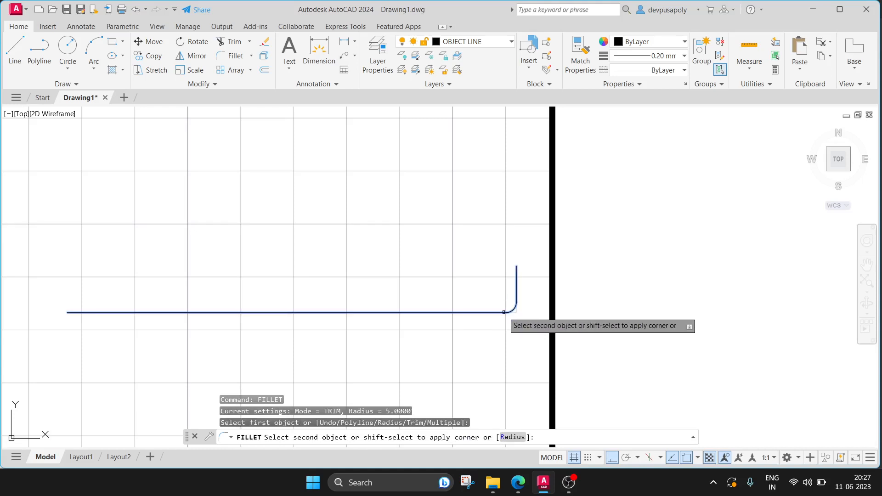
left_click(504, 313)
scroll(511, 312, "up", 4)
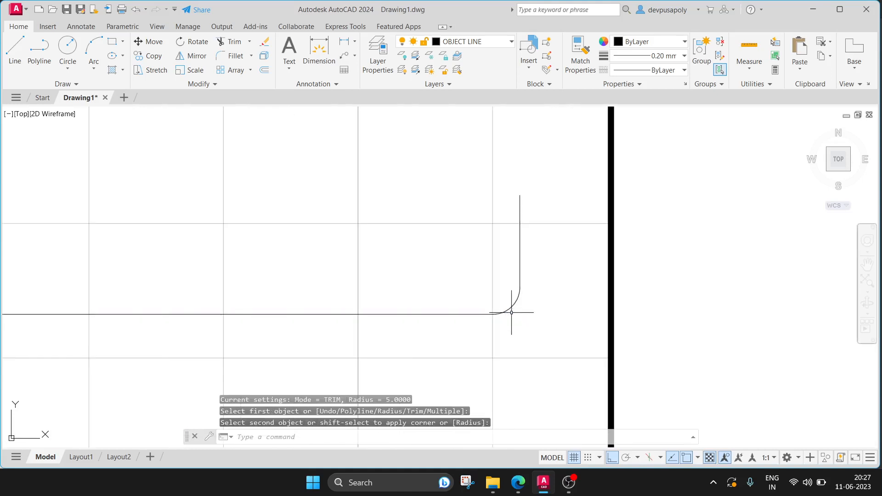
scroll(512, 313, "down", 1)
middle_click_drag(315, 272, 581, 273)
scroll(581, 274, "down", 1)
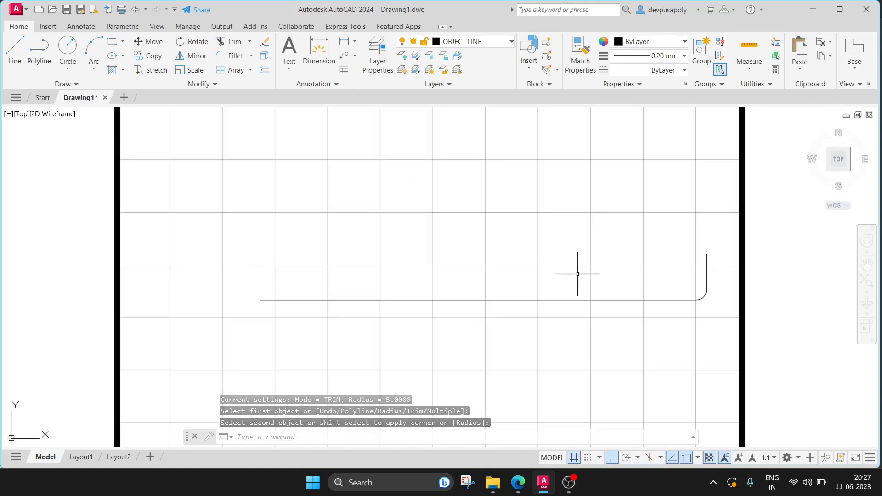
Switch to Edge and close the simply supported-Layout2 and Foundation PDFs.
left_click(518, 482)
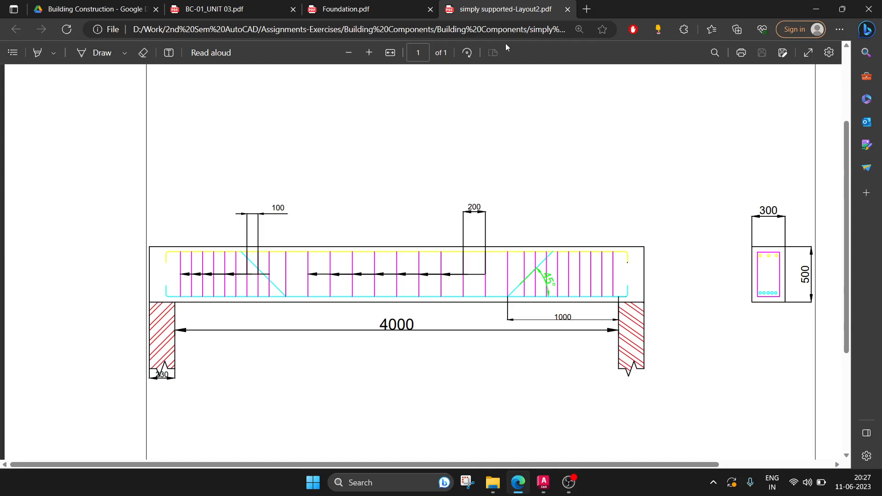
left_click(568, 9)
left_click(431, 9)
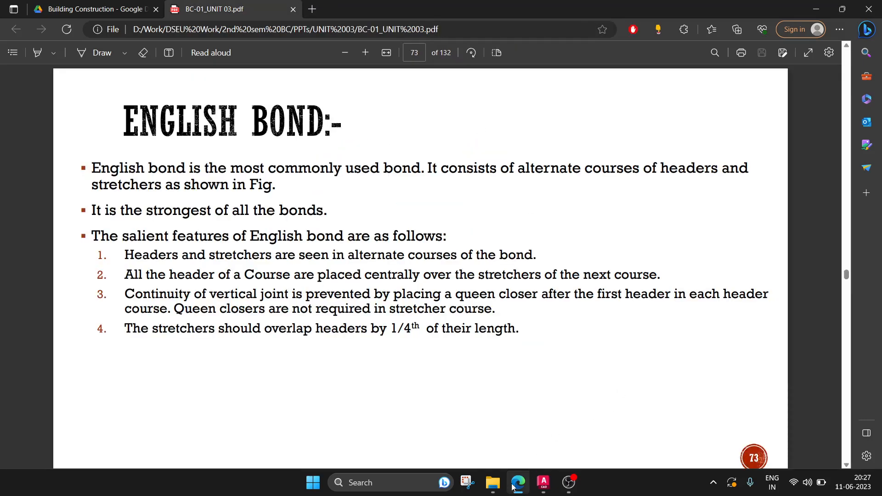
Open Slab from the Building Components folder to examine the plan and section of the one-way R.C.C. slab.
left_click(544, 482)
left_click(504, 486)
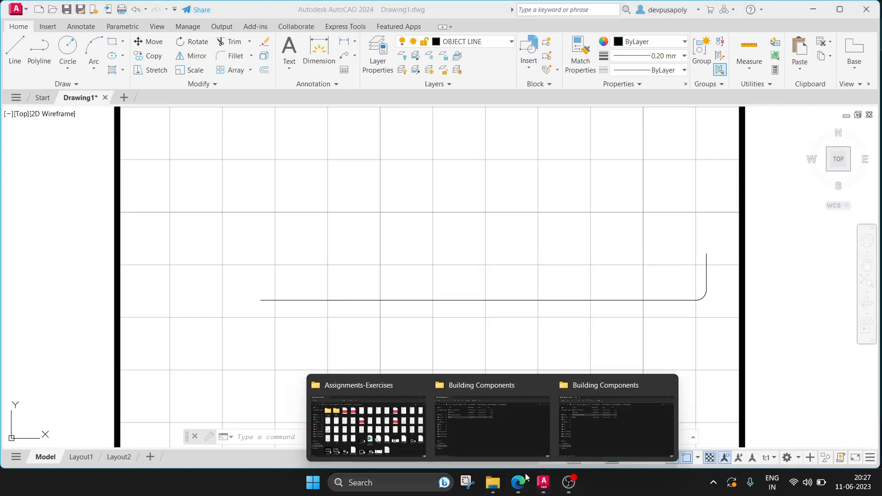
left_click(615, 414)
double_click(111, 166)
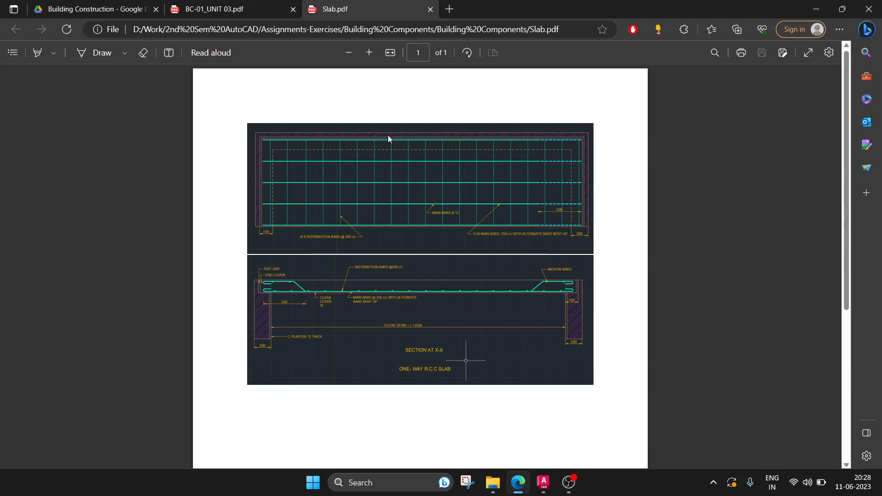
Close the Slab PDF and go to the inner Brick Masonry Bonds folder within Assignments-Exercises in File Explorer.
left_click(430, 9)
left_click(493, 482)
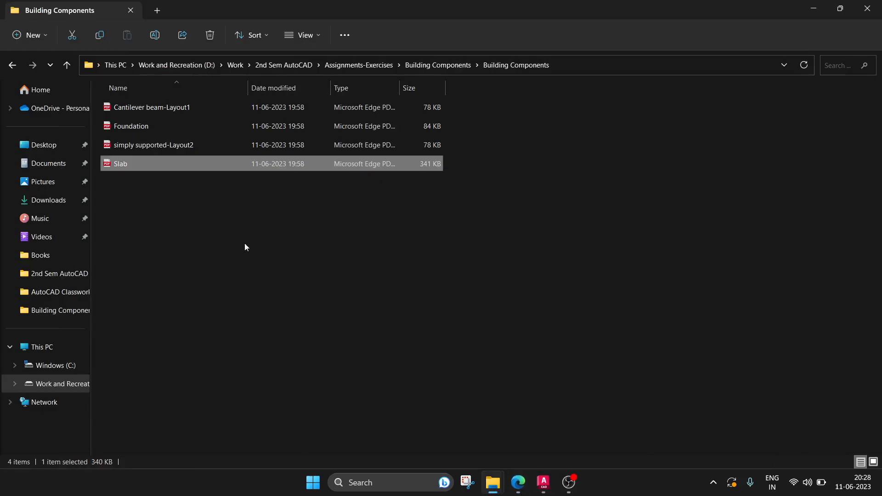
left_click(67, 64)
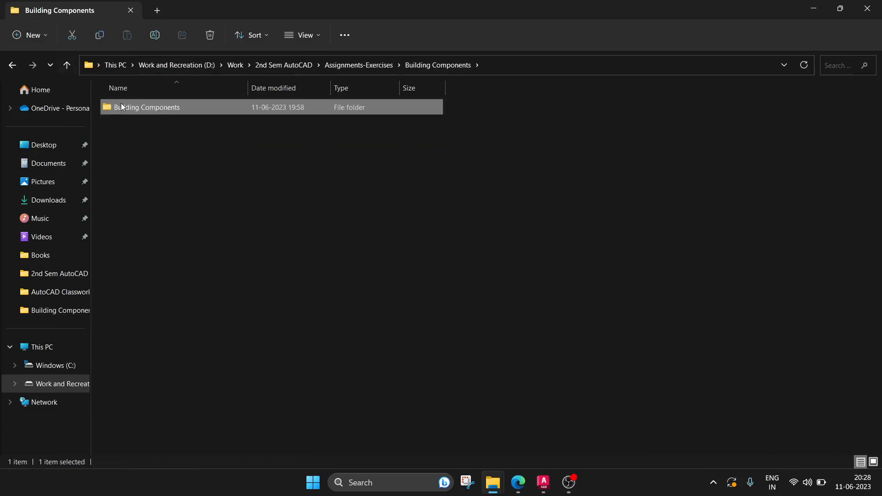
left_click(66, 65)
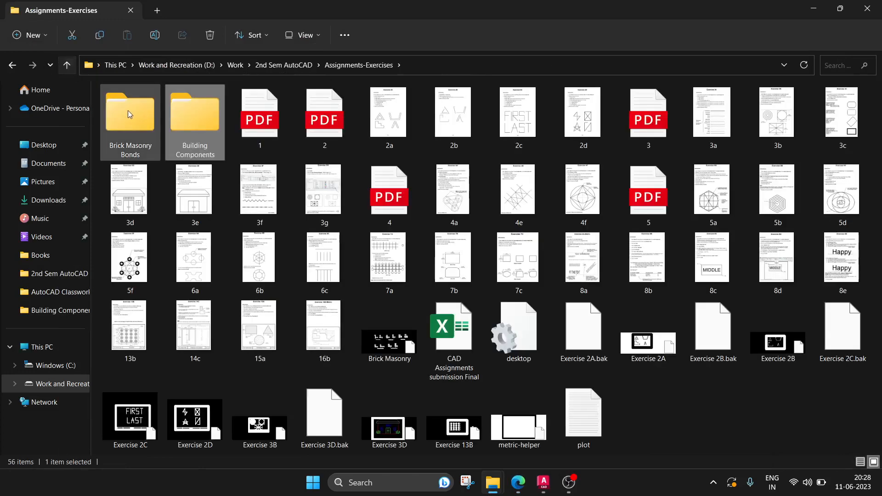
double_click(128, 110)
double_click(128, 110)
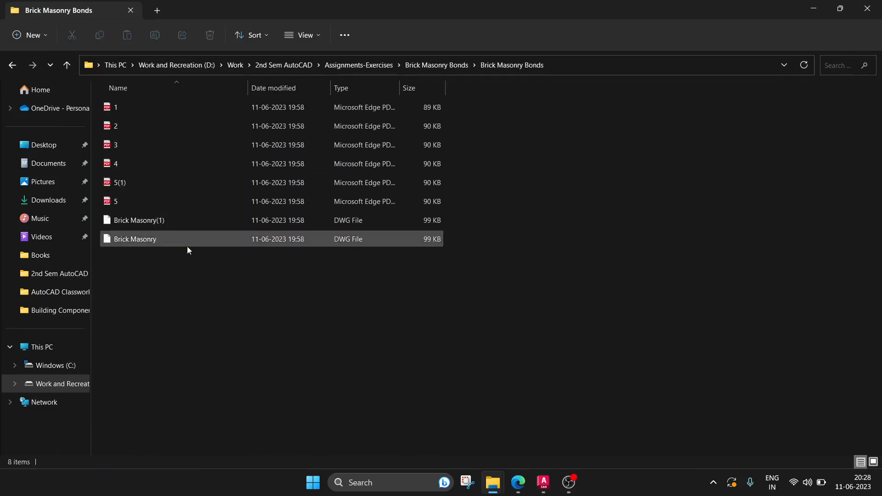
Switch to Edge and examine the English bond elevation and wall plans on page 74 of BC-01_UNIT 03.pdf.
left_click(519, 485)
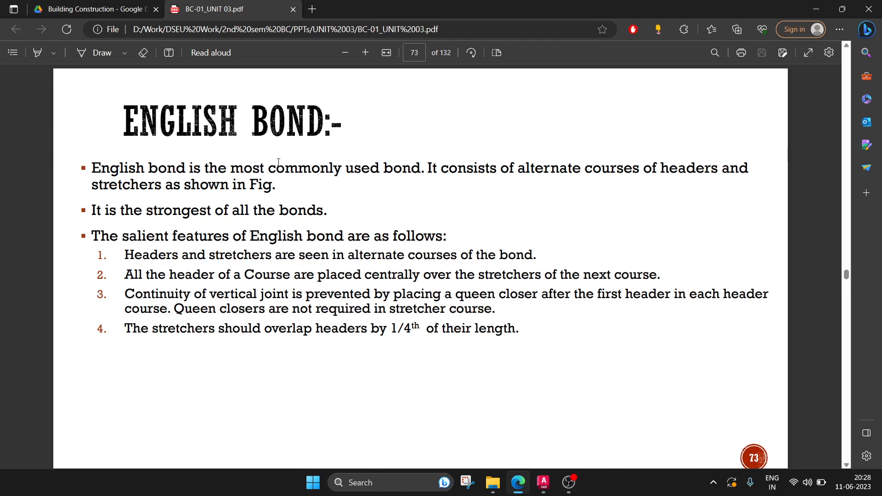
scroll(280, 162, "down", 8)
scroll(279, 163, "down", 1)
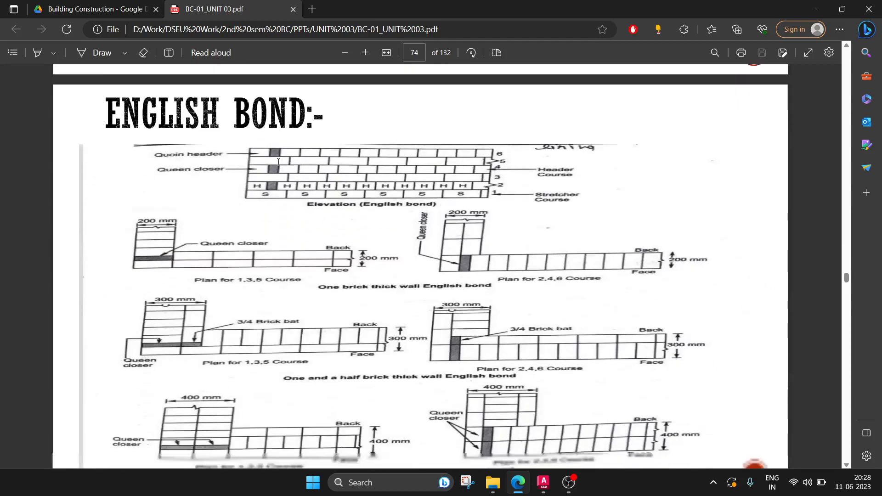
scroll(289, 165, "up", 1)
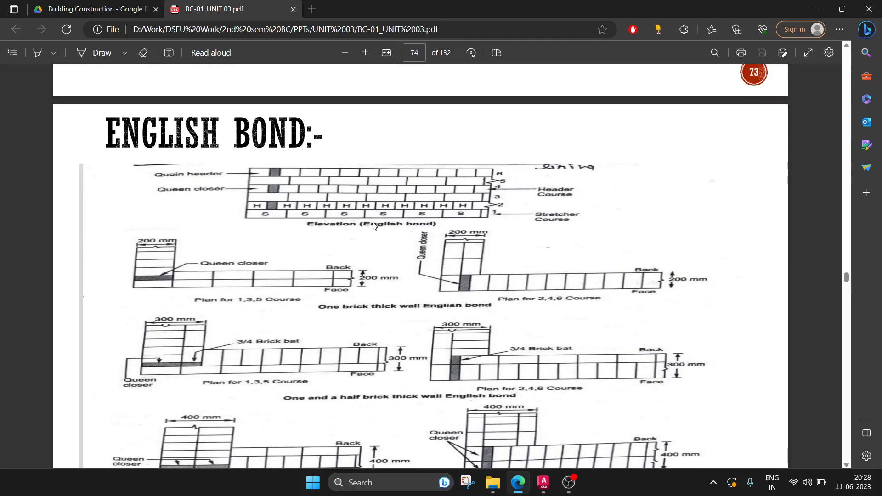
scroll(370, 228, "down", 1)
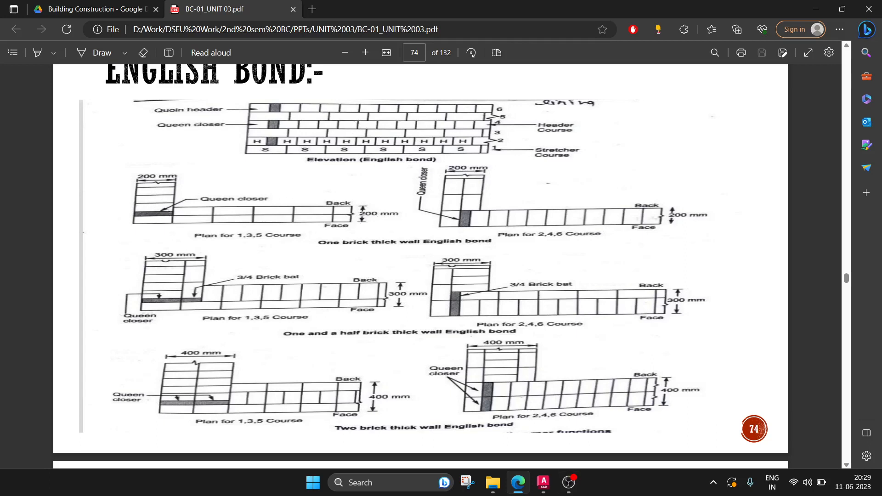
Open PDF 1 from the Brick Masonry Bonds folder to examine the one-brick English bond course plans and brick dimensions.
left_click(501, 485)
left_click(616, 425)
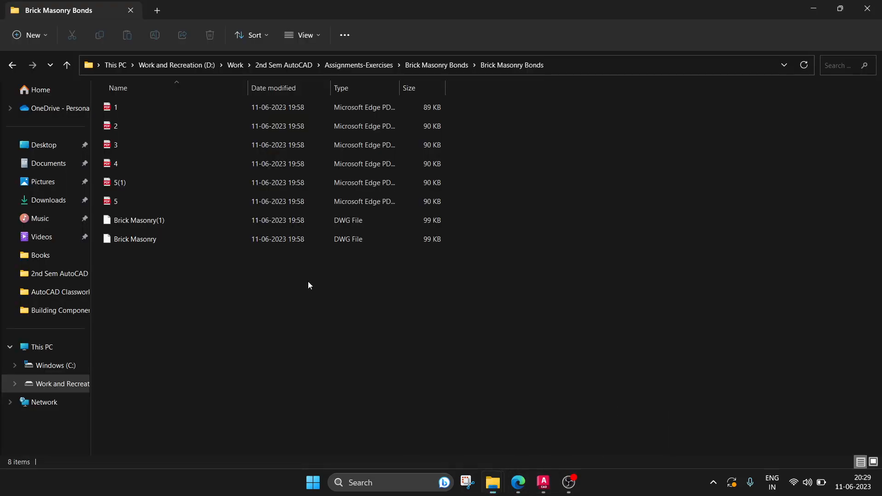
double_click(163, 113)
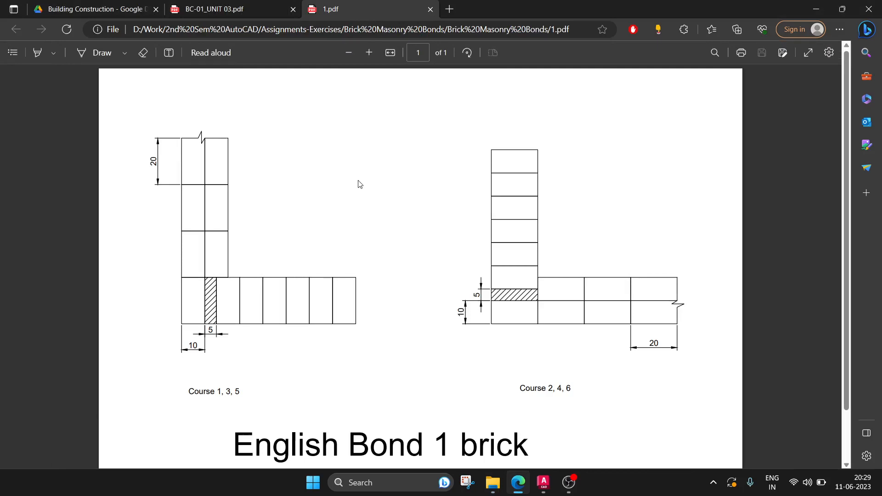
scroll(357, 184, "down", 2)
scroll(359, 186, "up", 2)
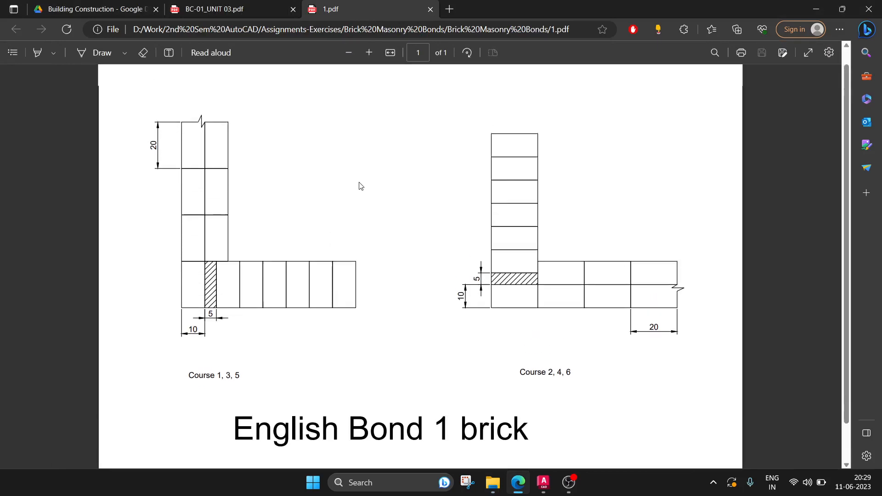
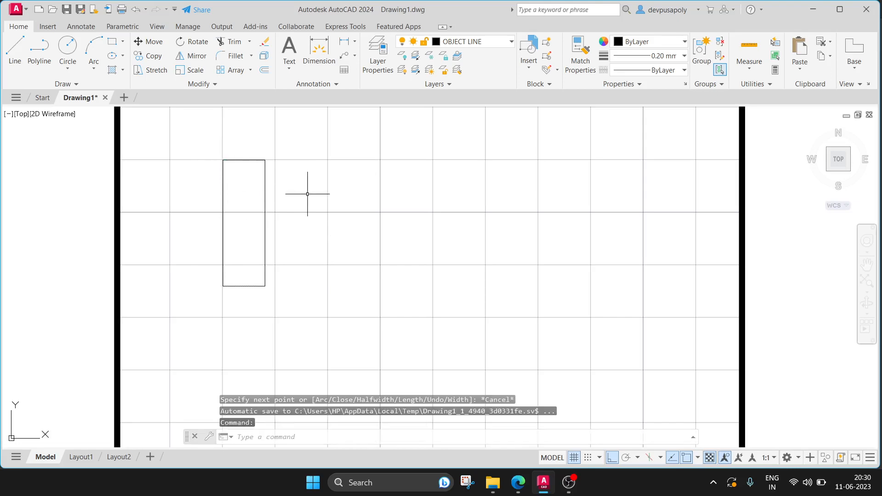
Check the English bond PDF in Edge, return to AutoCAD and draw a vertical polyline joining the midpoints of the rectangle's short sides.
middle_click_drag(342, 220, 376, 244)
left_click(518, 481)
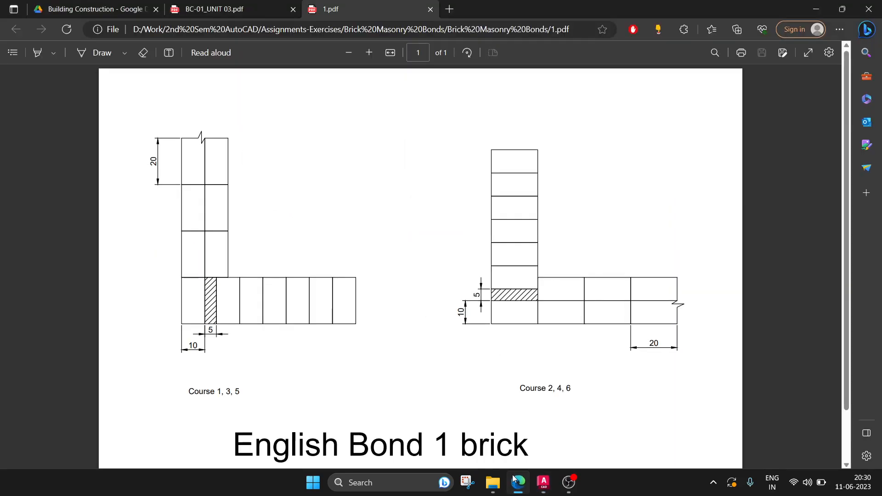
left_click(515, 480)
left_click(40, 59)
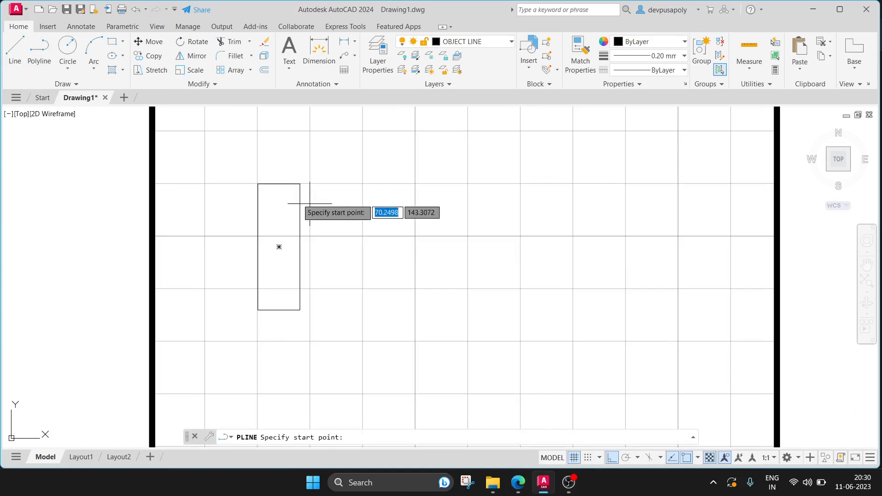
left_click(279, 183)
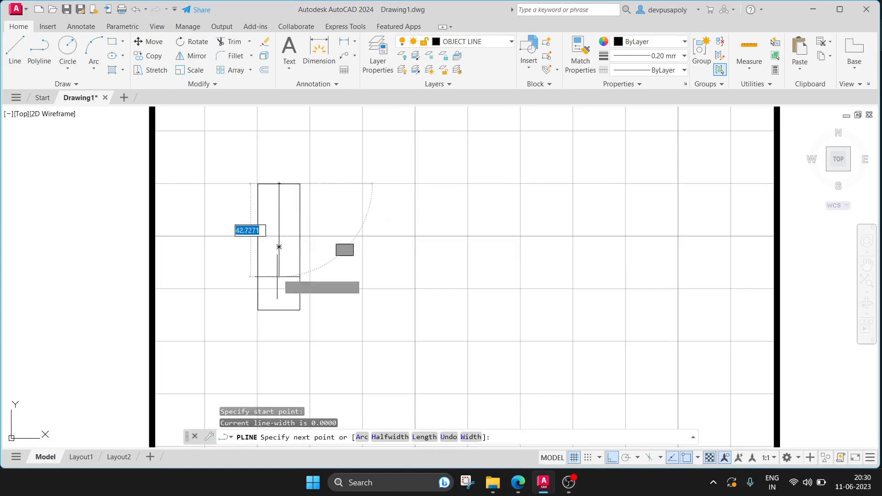
left_click(279, 308)
key("Escape")
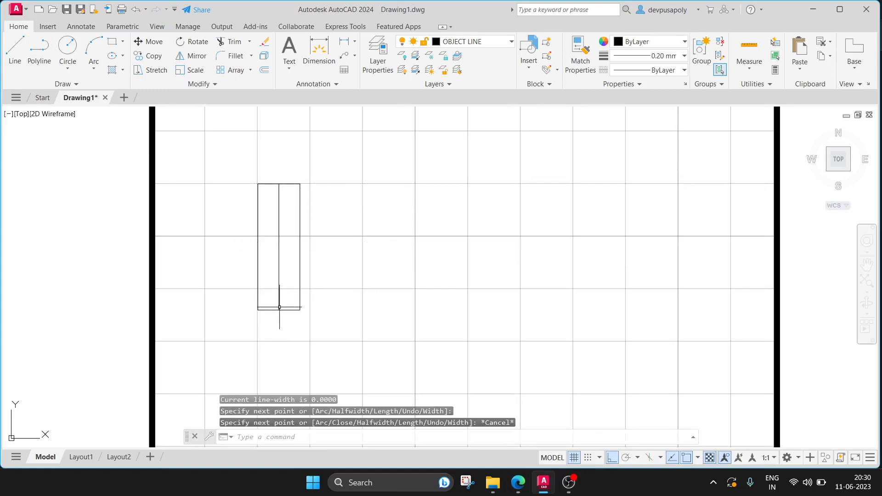
Check the brick bond reference PDF, and draw a polyline in AutoCAD 20 down from the column's upper-left corner and across beyond its right edge.
key("alt+Tab")
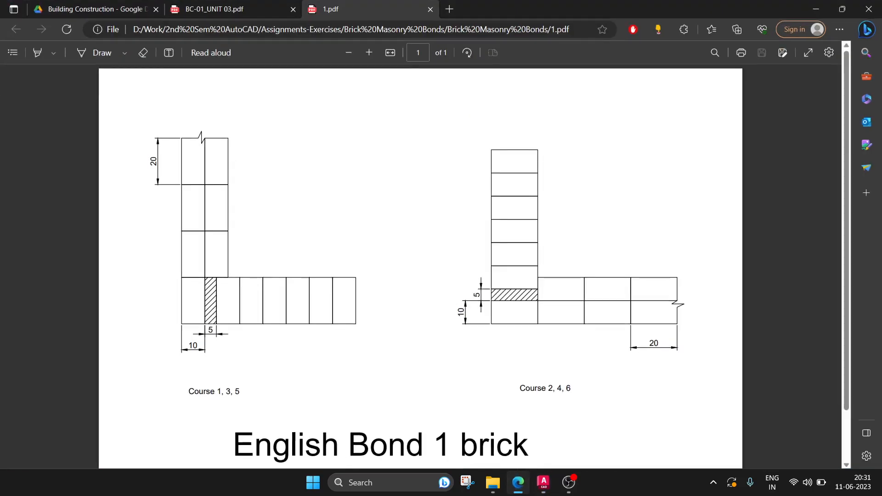
key("alt+Tab")
scroll(246, 218, "up", 4)
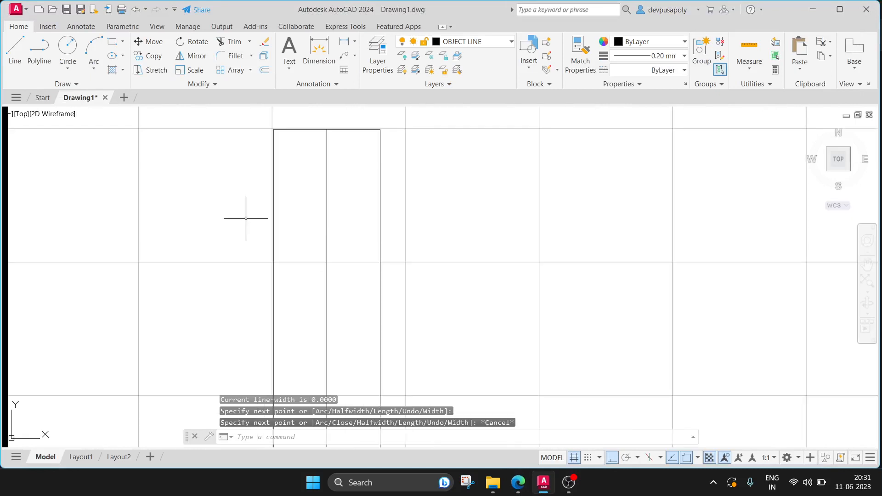
scroll(245, 218, "down", 4)
left_click(39, 50)
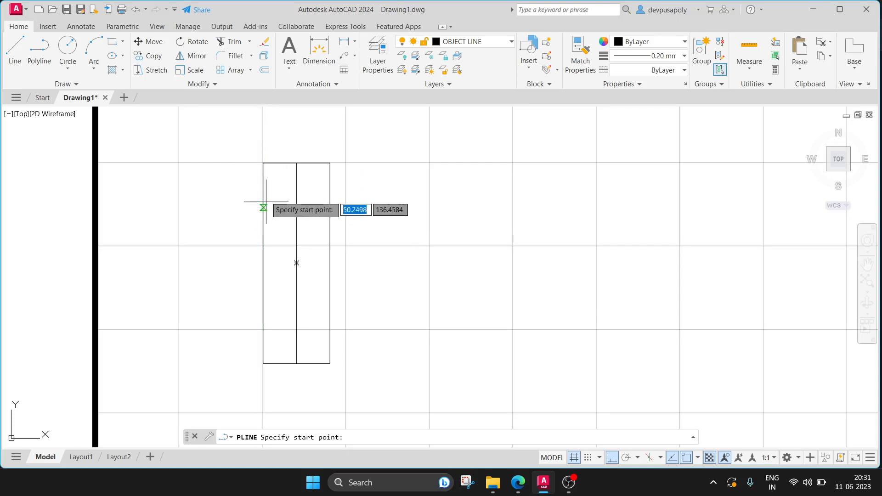
left_click(263, 163)
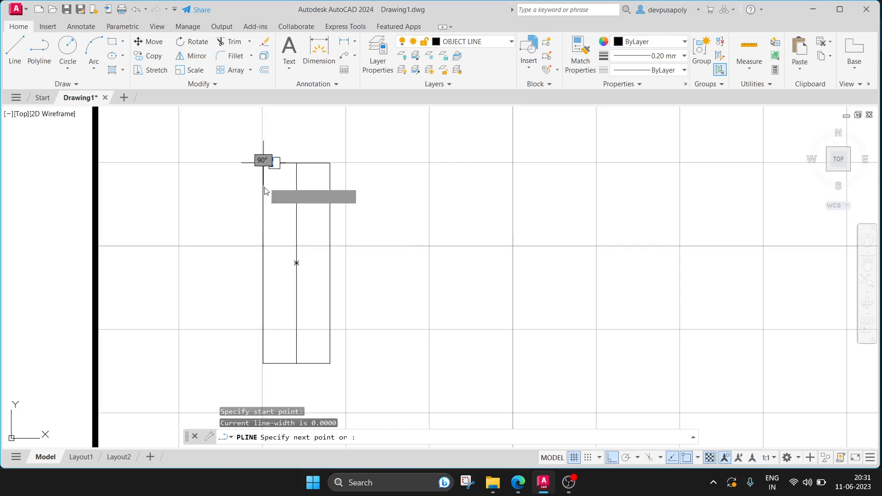
type("20")
key("Return")
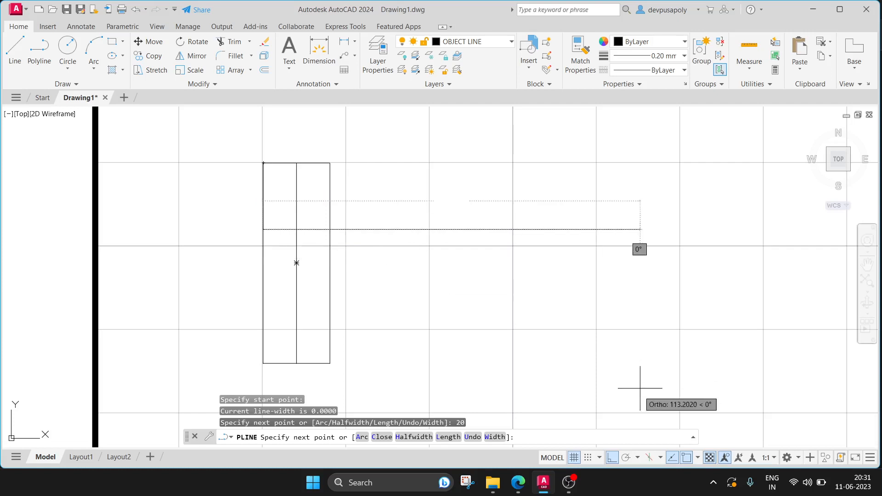
left_click(378, 244)
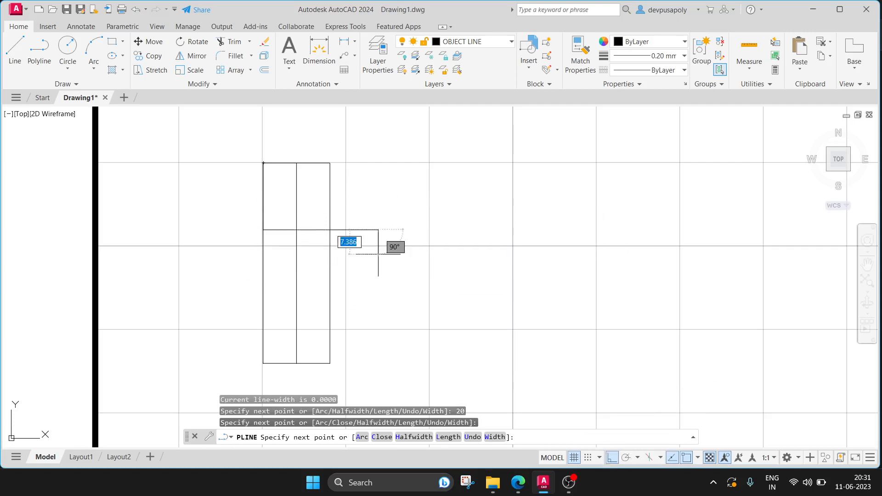
key("Escape")
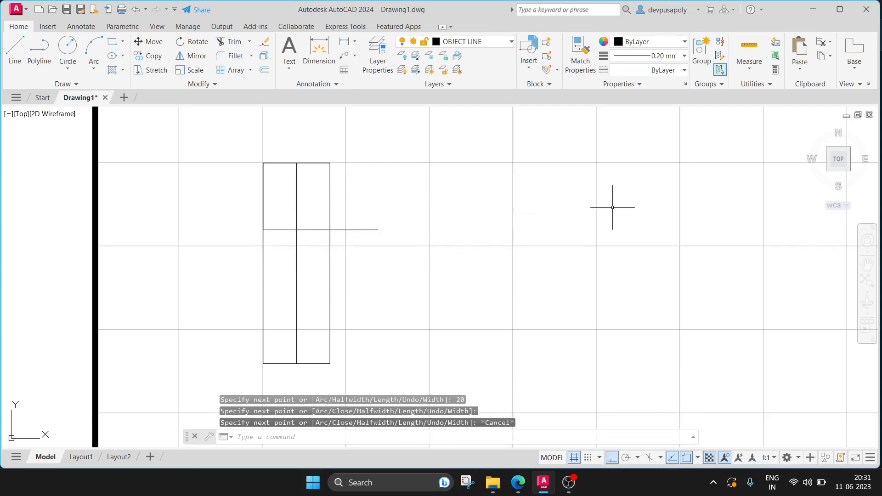
Trim the part of the horizontal brick joint that overhangs the column's right edge.
key("Return")
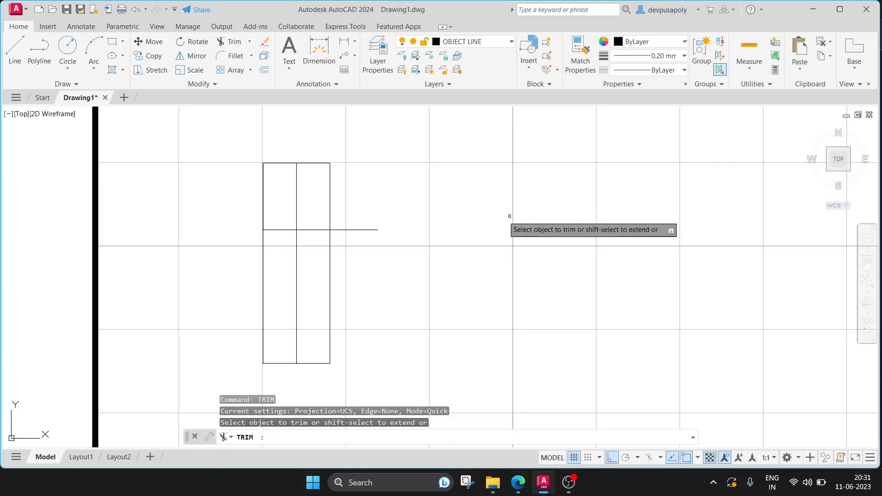
left_click(364, 228)
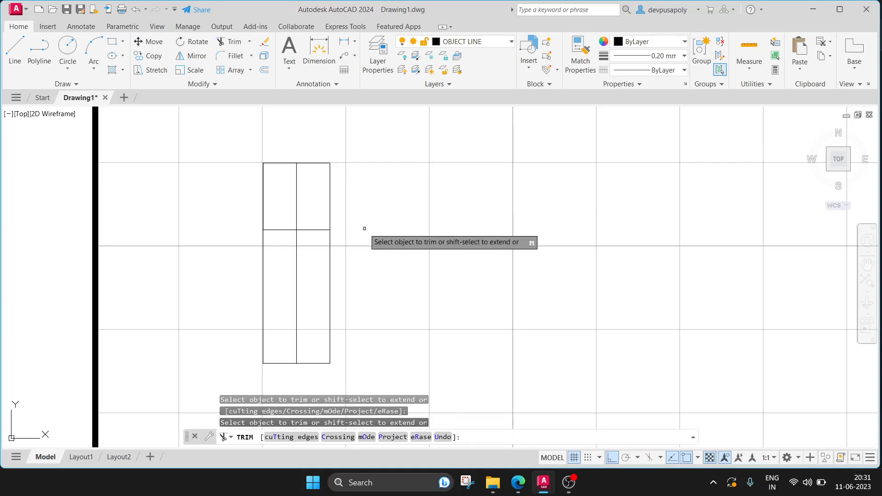
key("Escape")
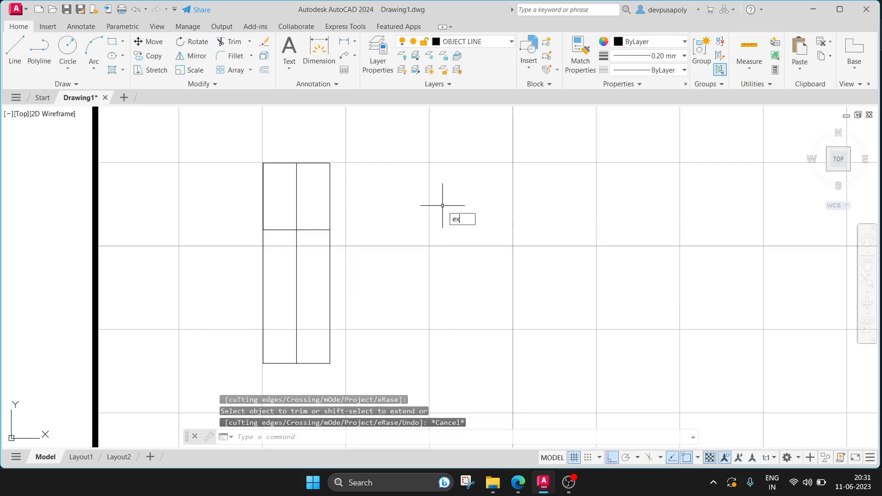
Explode the joint polyline into separate line segments.
type("explode")
key("Return")
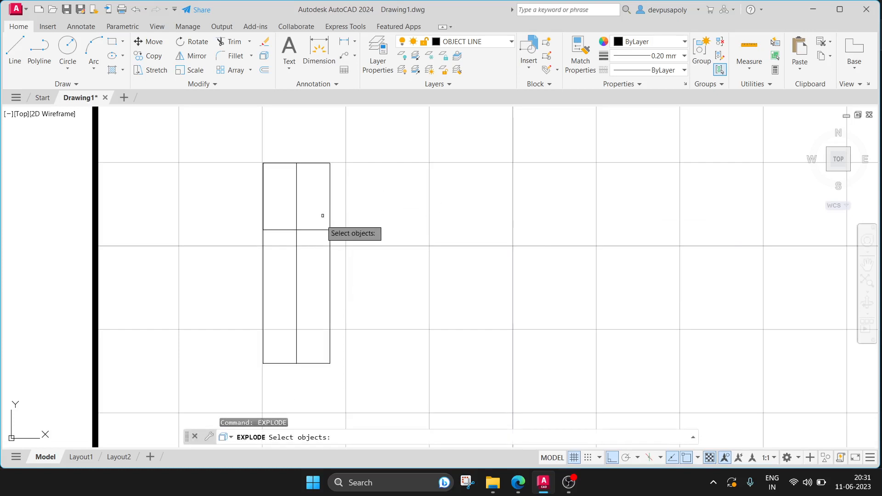
left_click(312, 230)
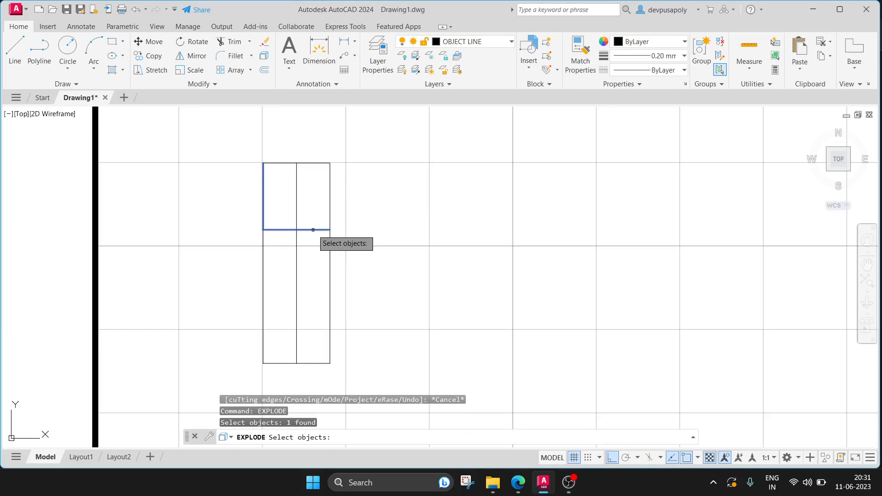
key("Return")
Offset the horizontal joint line 20 downward to divide the column into three brick rows.
left_click(314, 230)
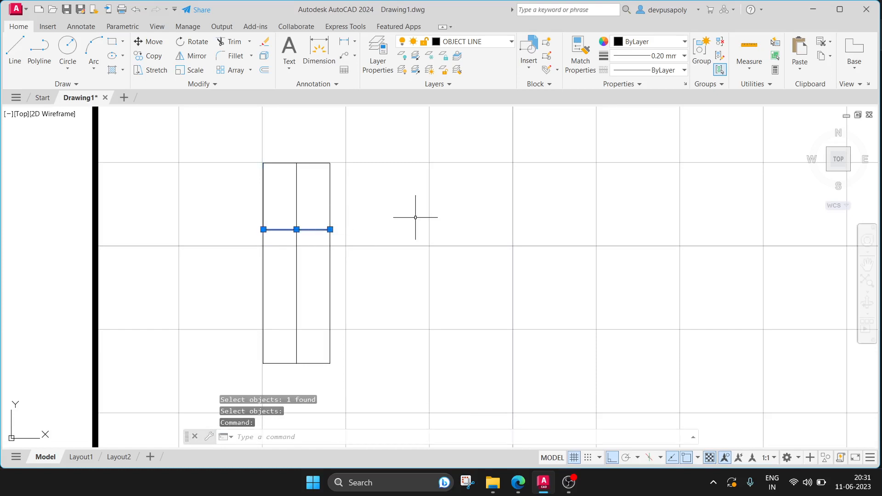
key("Return")
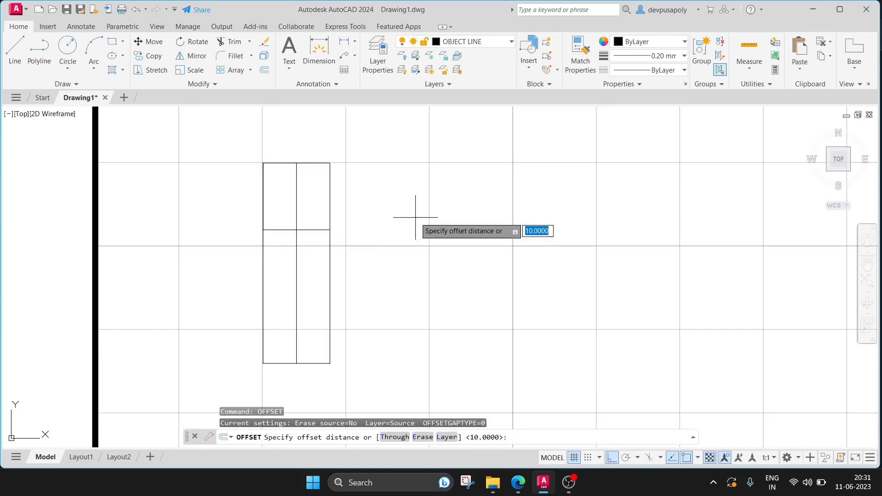
type("20")
key("Return")
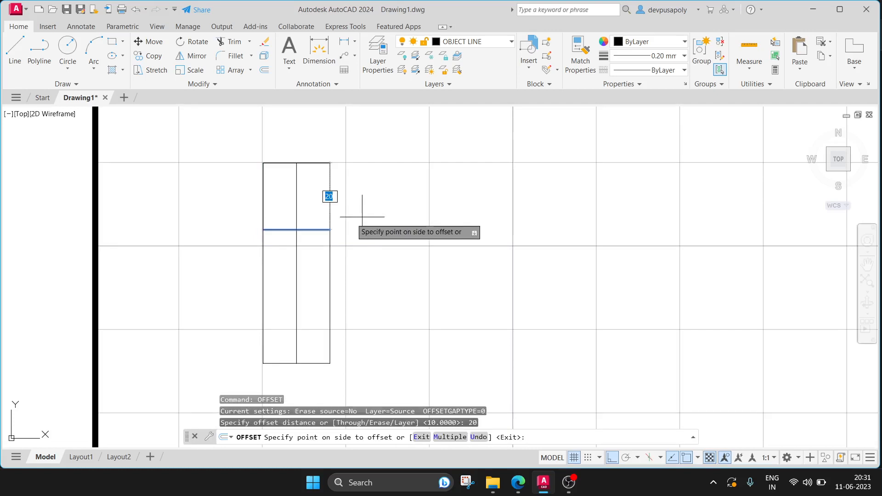
left_click(309, 296)
Check the reference PDF and draw a polyline brick 10 wide and 20 tall below the column's lower-left corner in AutoCAD.
left_click(518, 482)
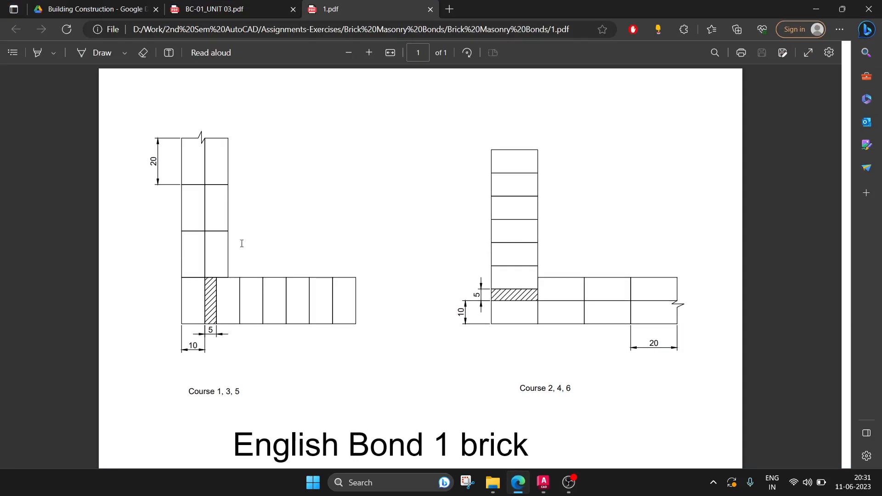
left_click(543, 482)
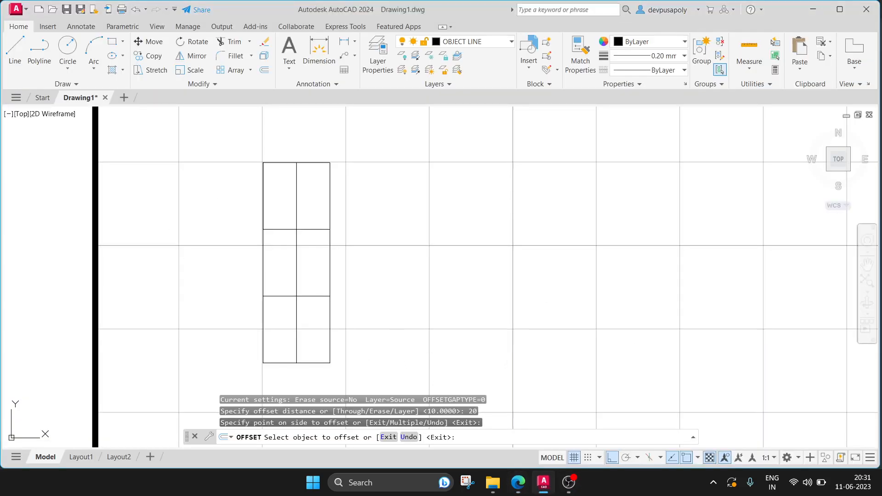
middle_click_drag(398, 331, 483, 176)
left_click(15, 48)
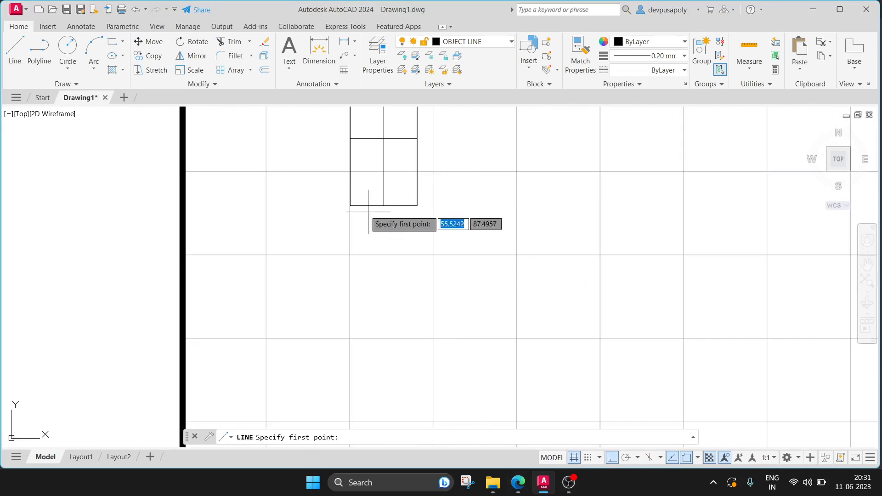
left_click(39, 48)
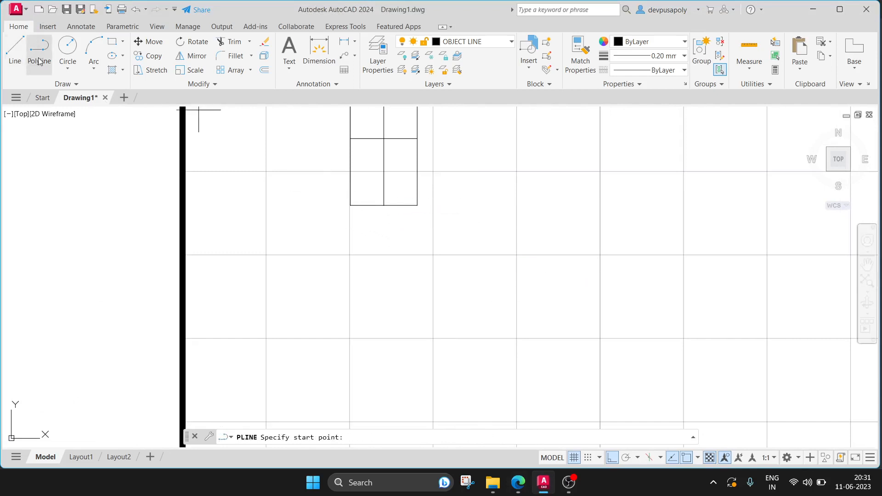
left_click(350, 205)
type("20")
key("Return")
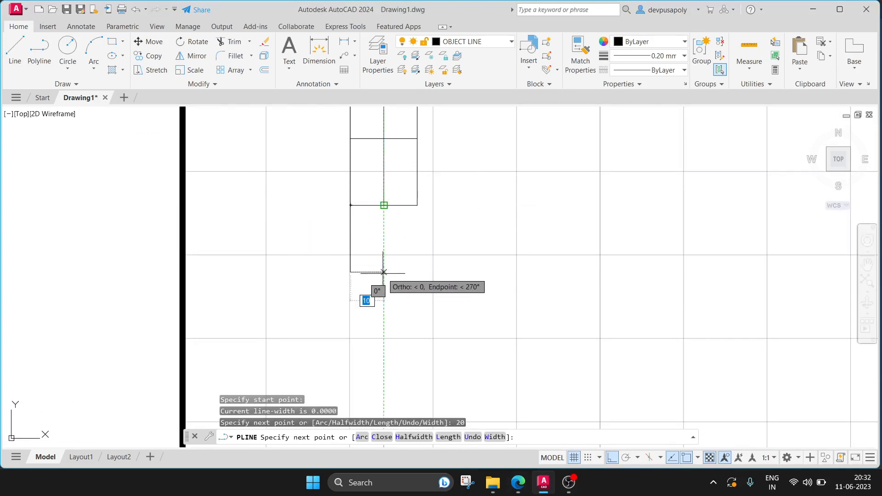
left_click(380, 273)
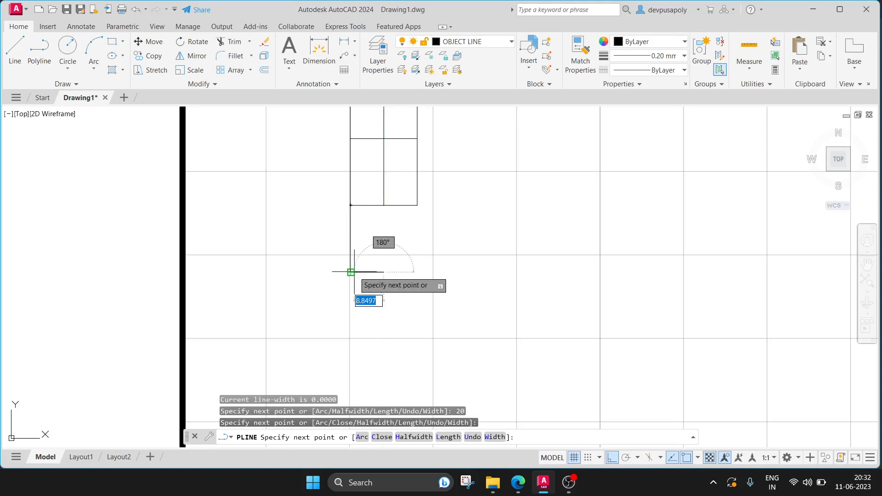
left_click(351, 272)
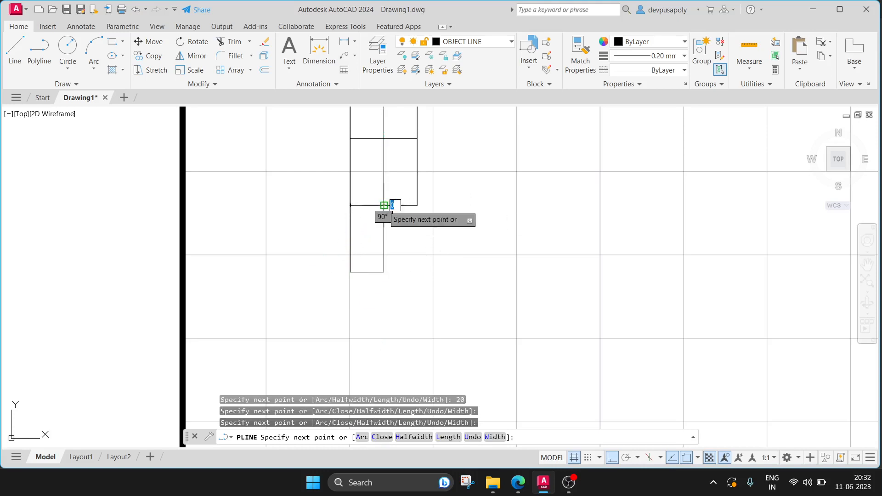
key("Escape")
Check the reference PDF and draw a closer polyline in AutoCAD 5 right from the lower brick's bottom-right corner, continuing up past the column's base.
mouse_move(480, 249)
middle_mouse_down()
mouse_move(325, 337)
mouse_move(325, 354)
middle_mouse_up()
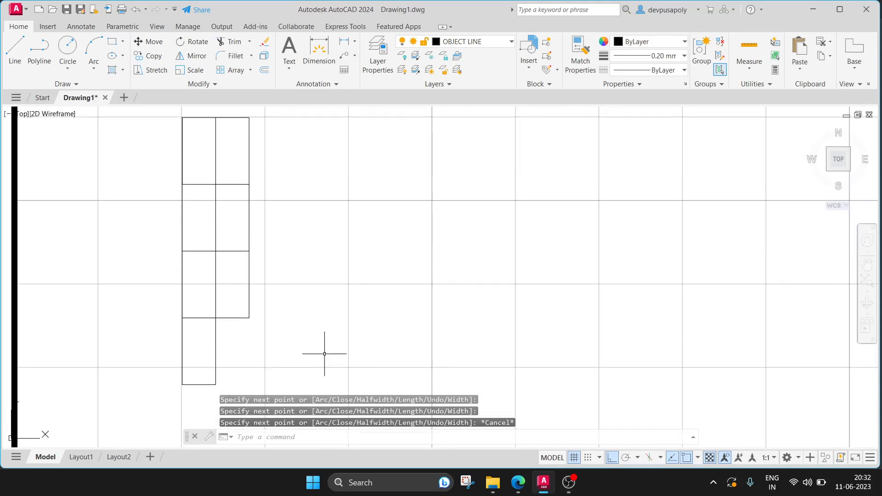
left_click(517, 483)
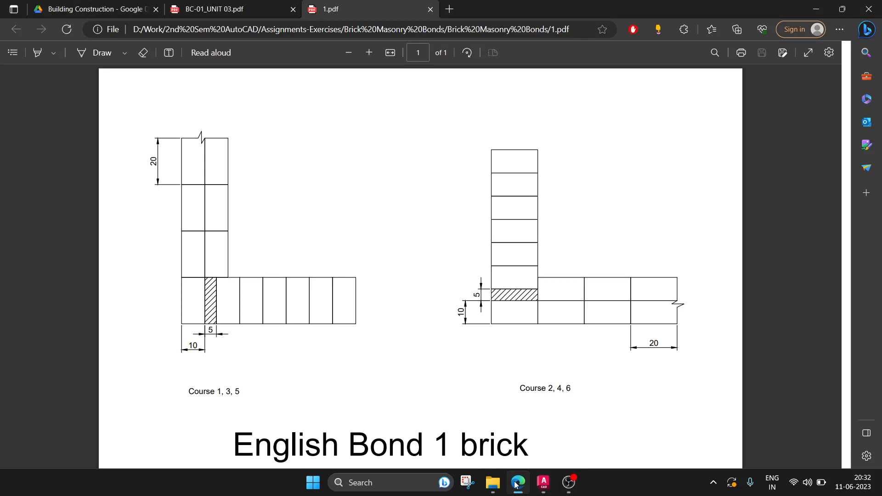
left_click(543, 483)
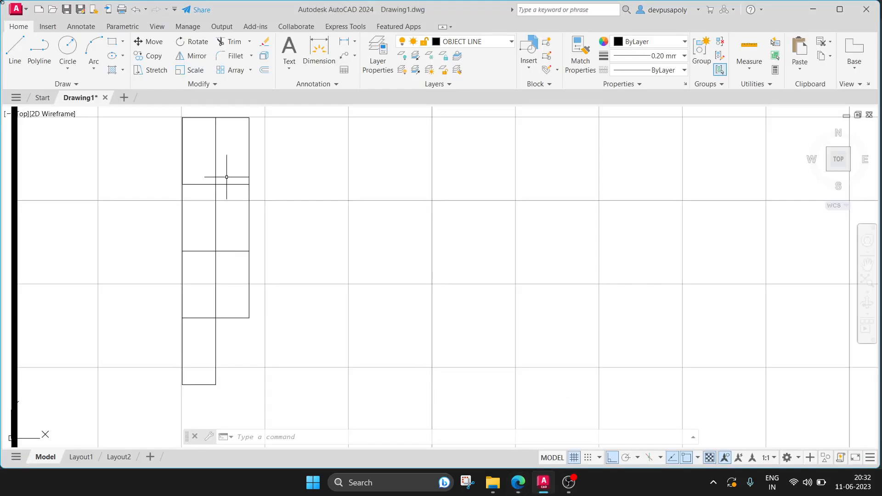
left_click(39, 48)
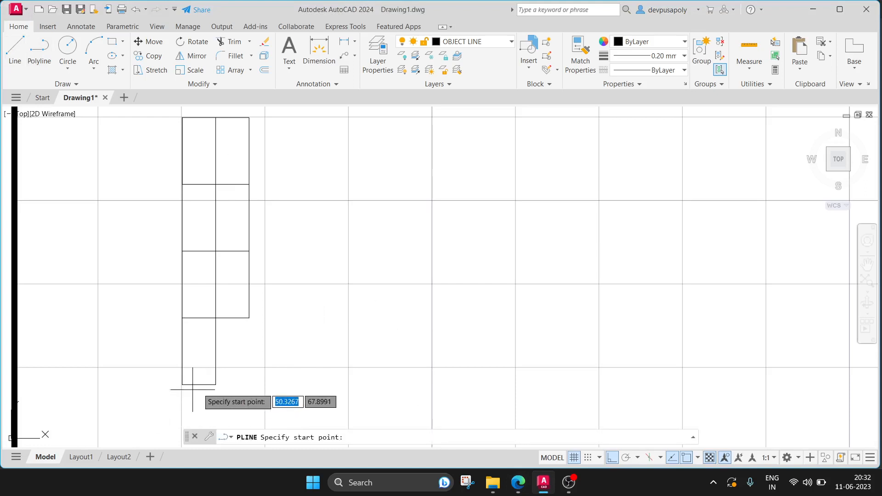
left_click(215, 385)
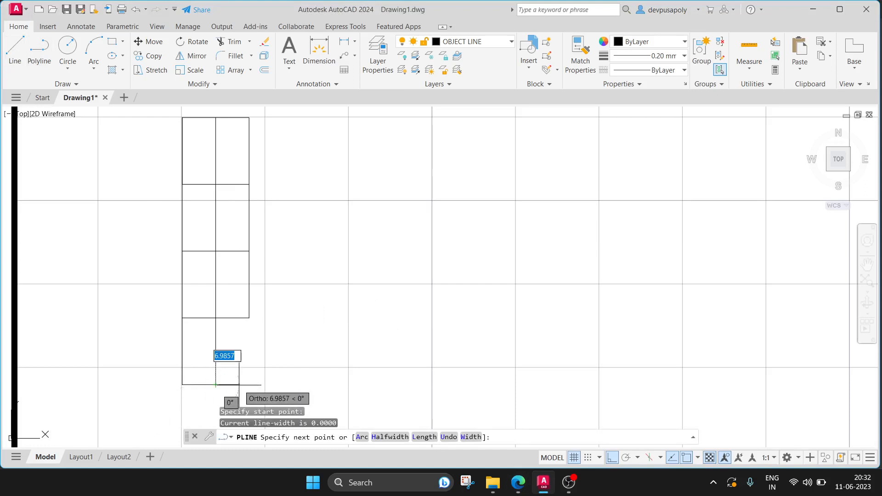
type("5")
key("Return")
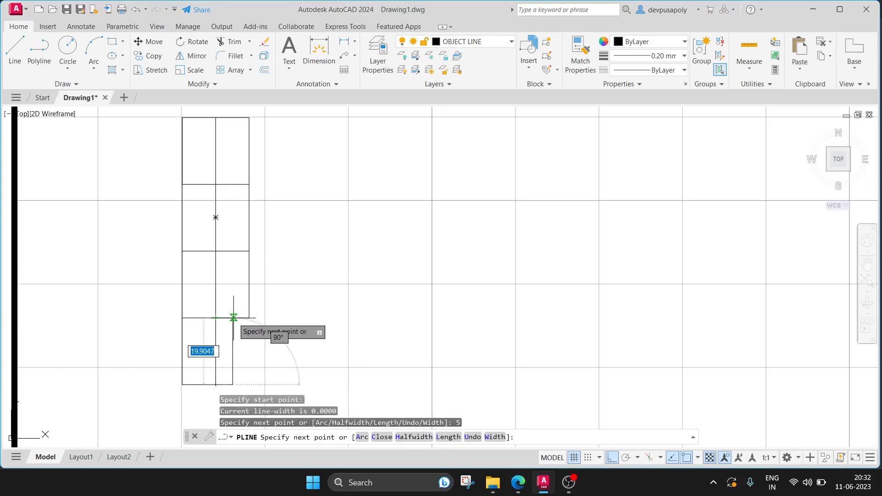
left_click(233, 291)
key("Escape")
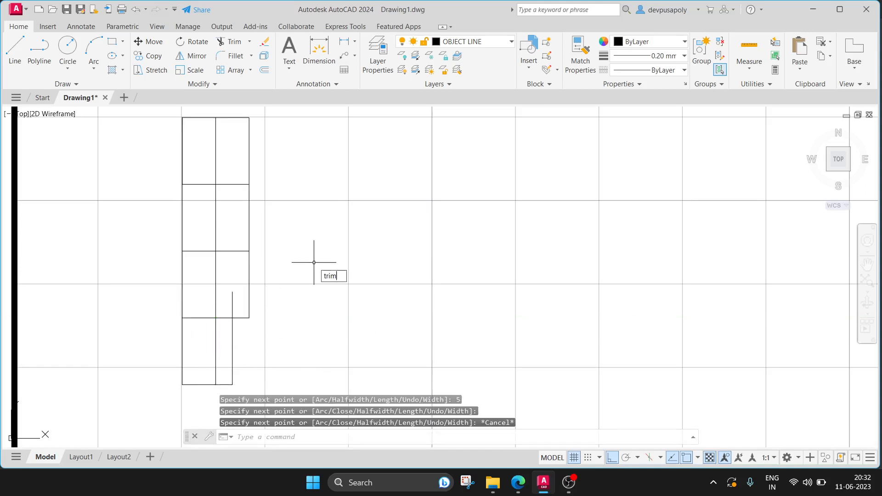
Trim the closer's vertical line where it extends above the column's base line.
type("trim")
key("Return")
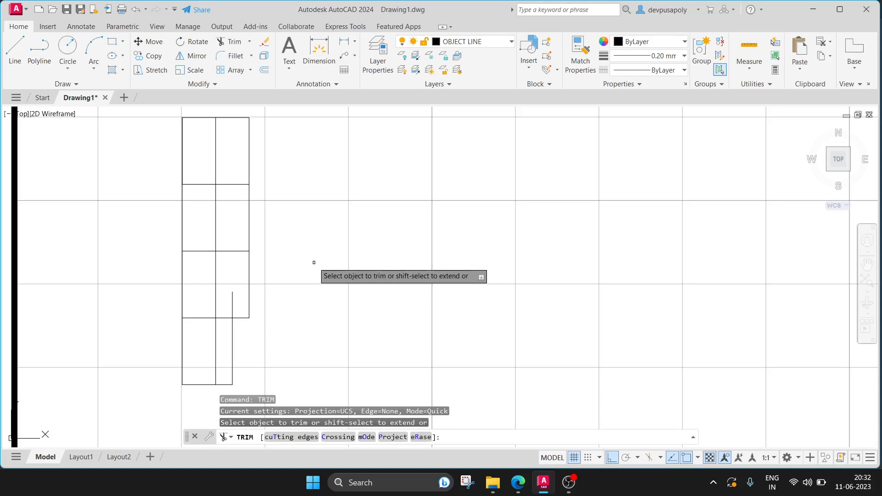
left_click(234, 296)
key("Escape")
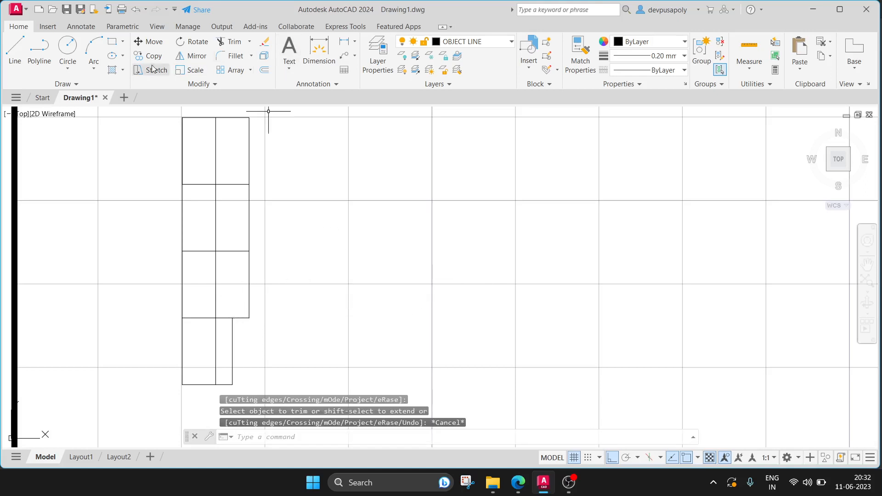
Hatch the narrow closer beside the lower brick with the ANSI32 pattern.
type("hatch")
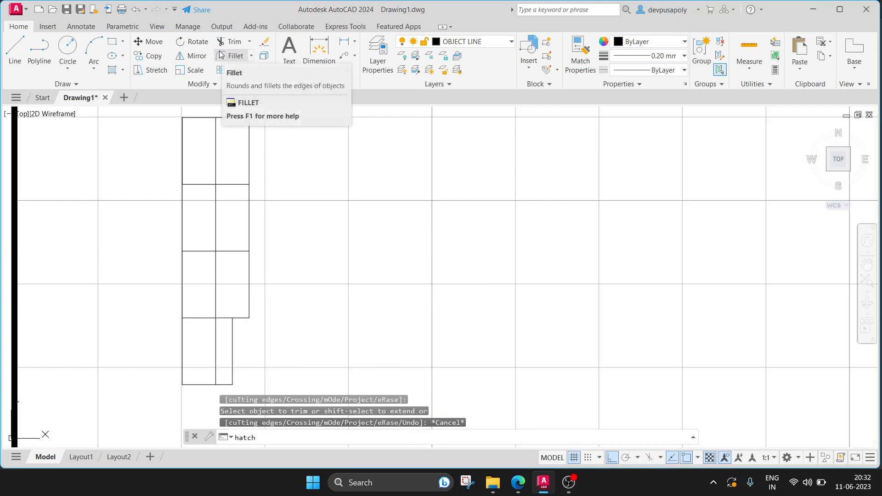
key("Return")
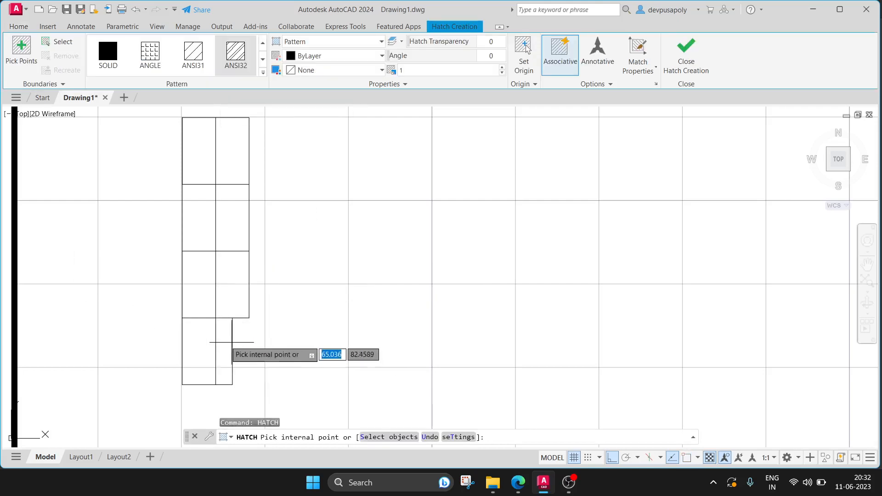
left_click(223, 338)
key("Escape")
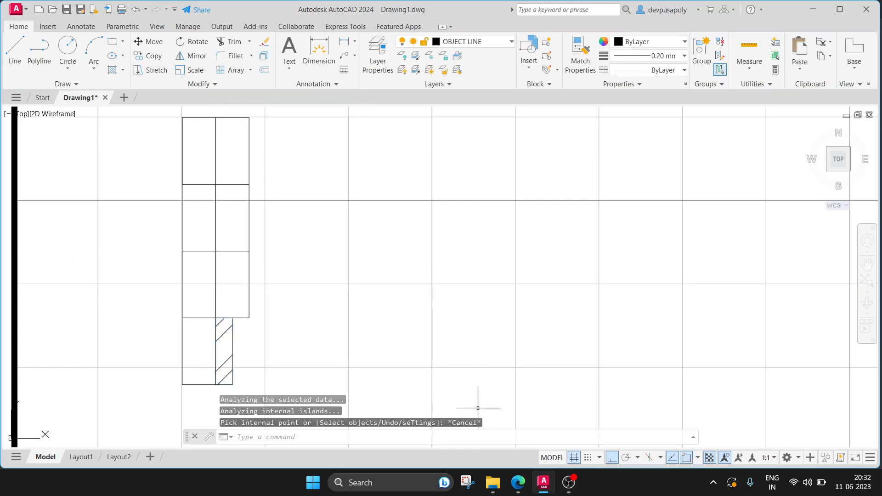
Check the closer's hatching in the reference PDF and start another hatch inside the narrow closer in AutoCAD.
left_click(518, 483)
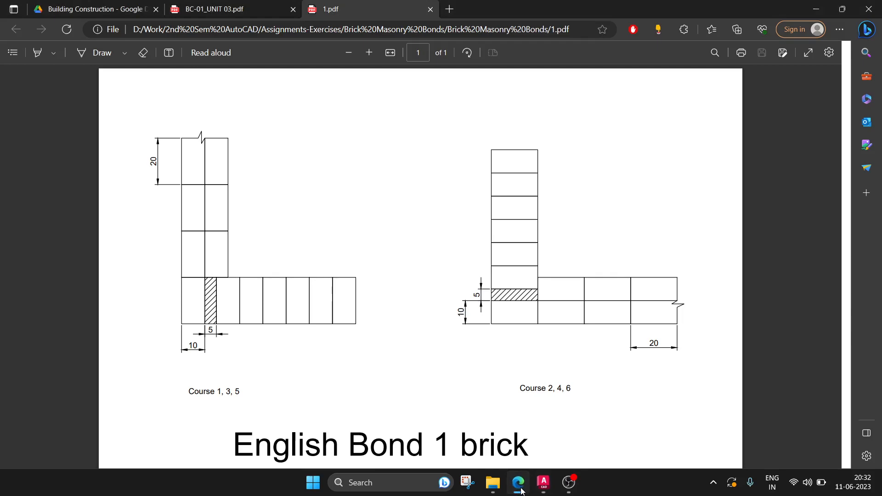
left_click(519, 487)
type("hatch")
key("Return")
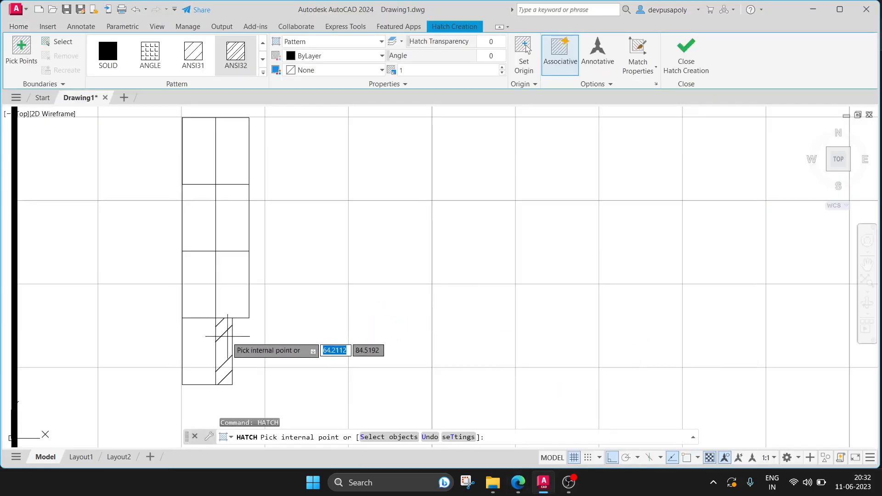
left_click(228, 336)
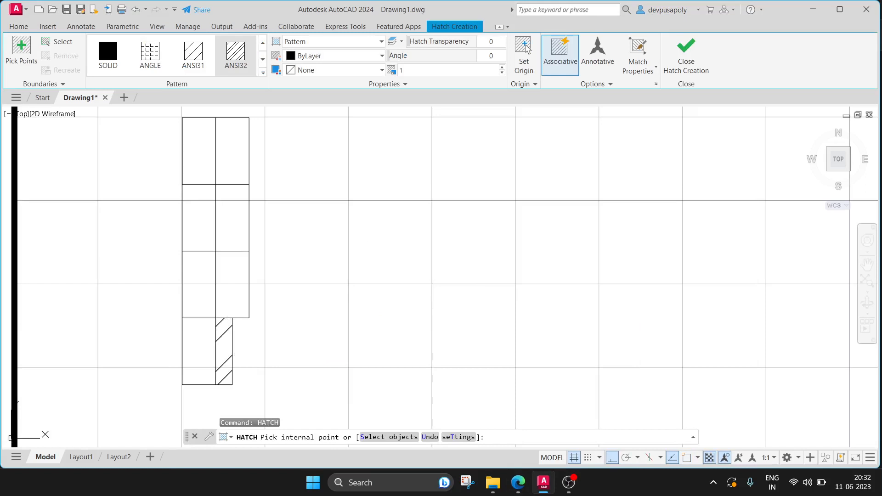
Browse the available hatch patterns for one that matches the closer in the reference drawing.
left_click(262, 60)
left_click(263, 60)
left_click(263, 60)
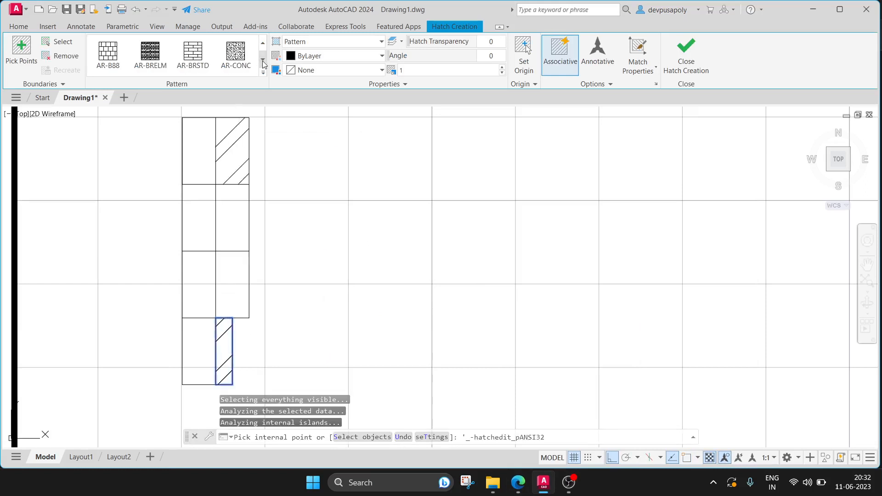
left_click(263, 63)
left_click(263, 62)
left_click(263, 63)
left_click(264, 63)
left_click(263, 63)
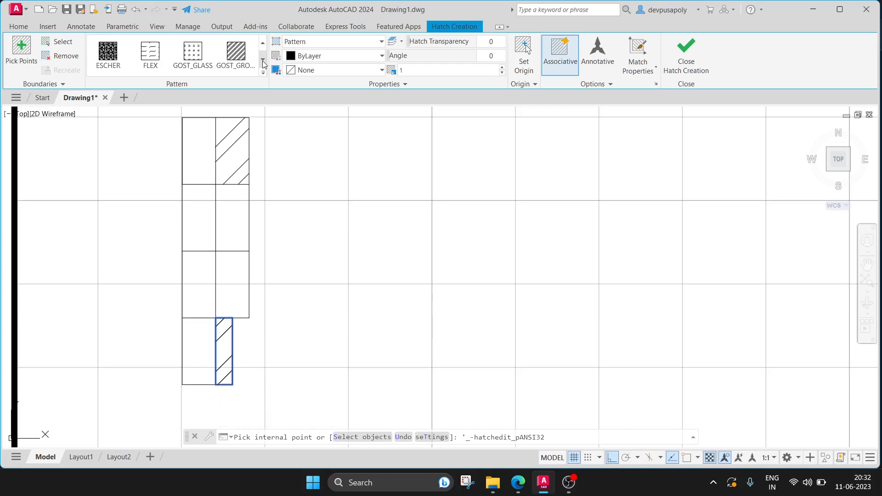
left_click(264, 44)
left_click(263, 44)
left_click(263, 44)
left_click(263, 44)
left_click(263, 44)
left_click(263, 44)
left_click(263, 44)
left_click(263, 44)
Set the closer's new hatch to the ANSI31 pattern and finish the hatch.
left_click(252, 51)
left_click(203, 55)
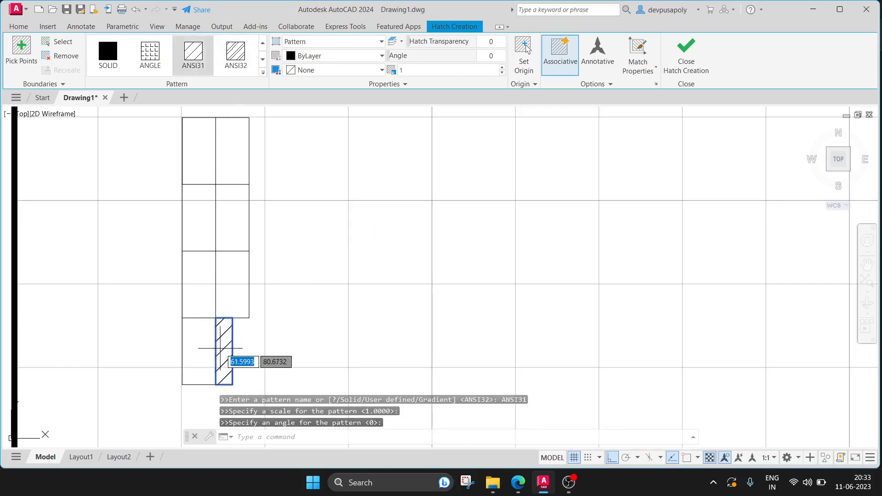
left_click(221, 348)
key("Return")
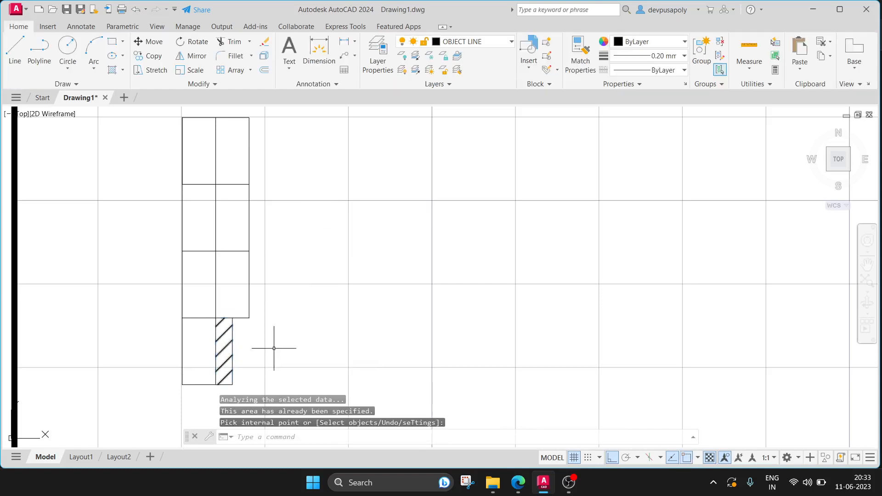
Check the reference PDF and draw a polyline in AutoCAD from the closer's bottom-right corner: 60 right, up to the column's base level, back to the column.
left_click(518, 488)
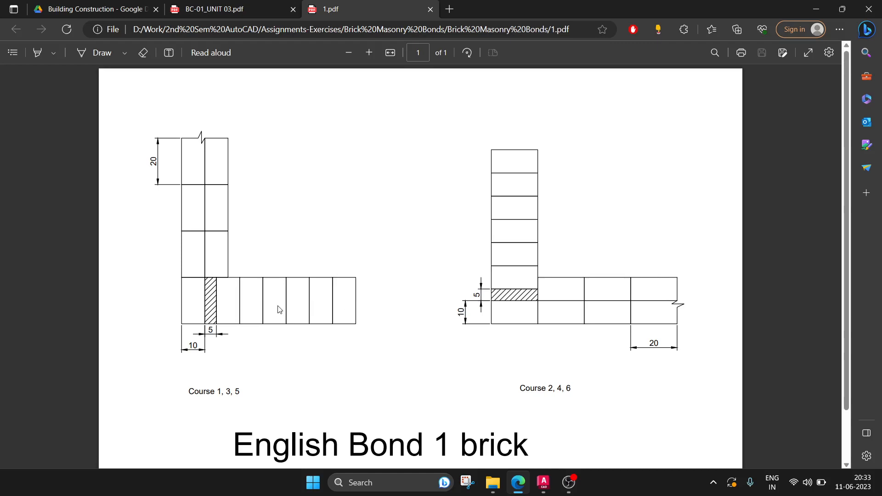
left_click(543, 488)
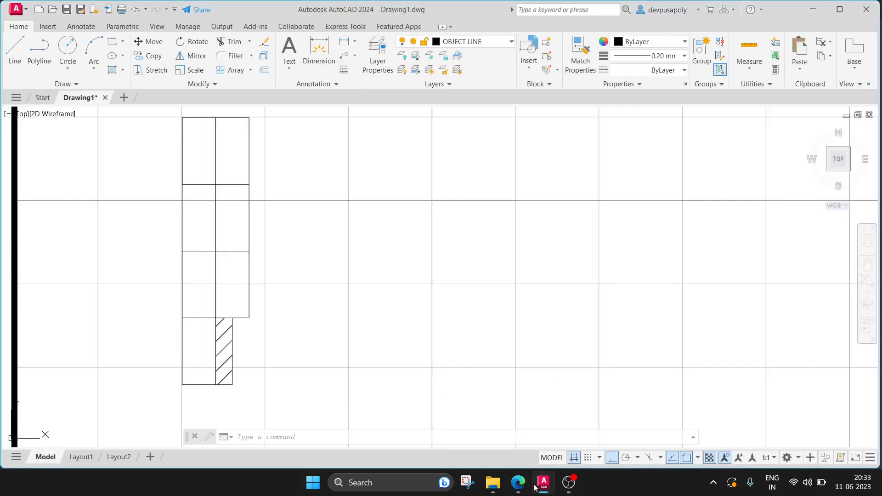
left_click(39, 48)
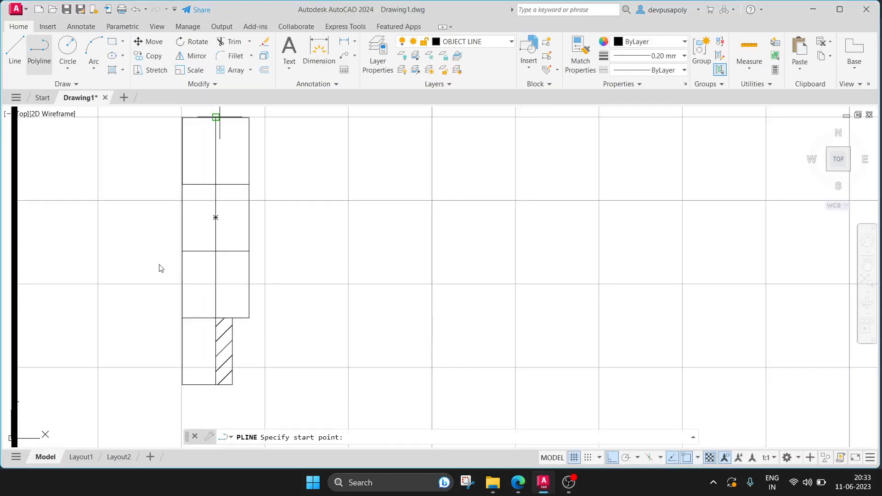
left_click(232, 384)
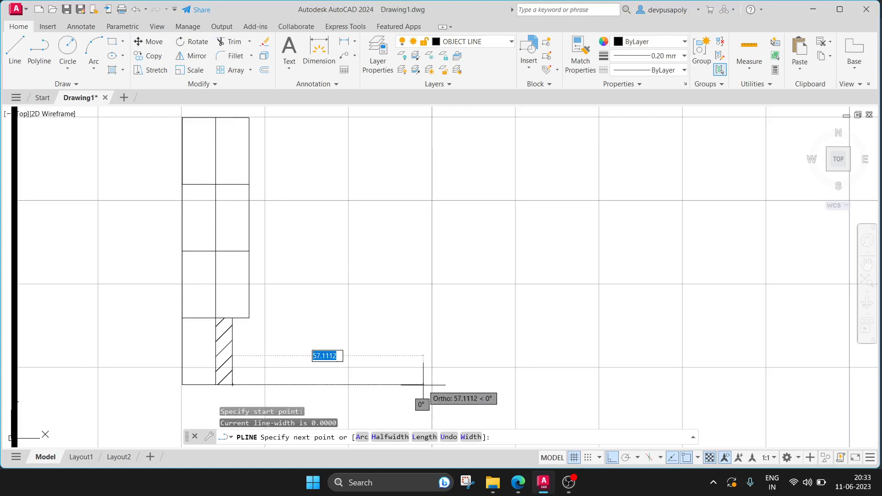
type("60")
key("Return")
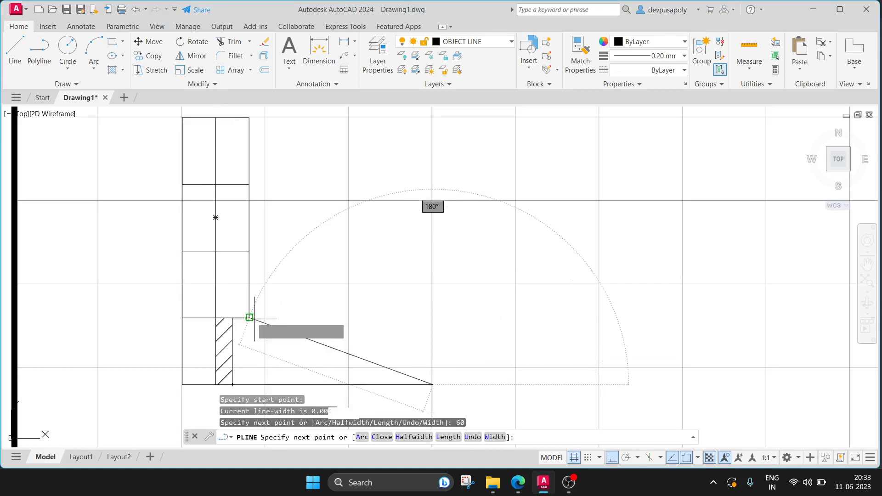
left_click(432, 318)
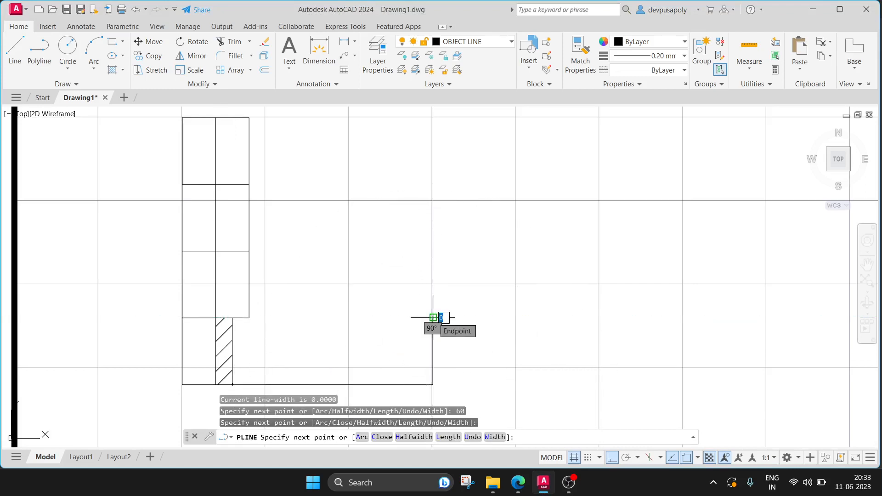
left_click(249, 318)
key("Escape")
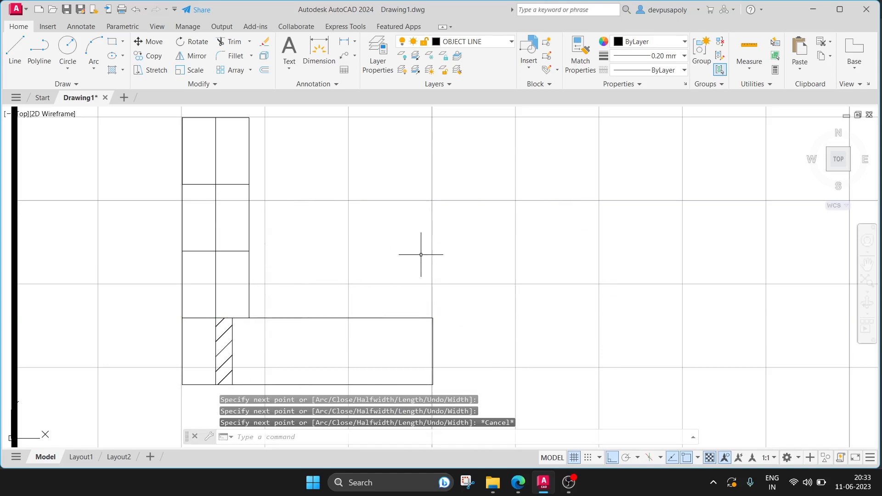
Compare the lower row with the reference PDF and explode the closer's polyline outline in AutoCAD.
left_click(518, 482)
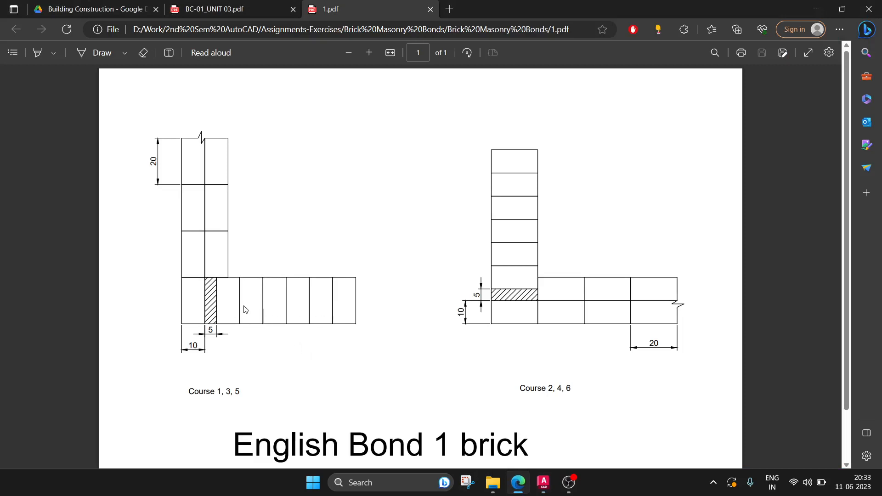
left_click(543, 482)
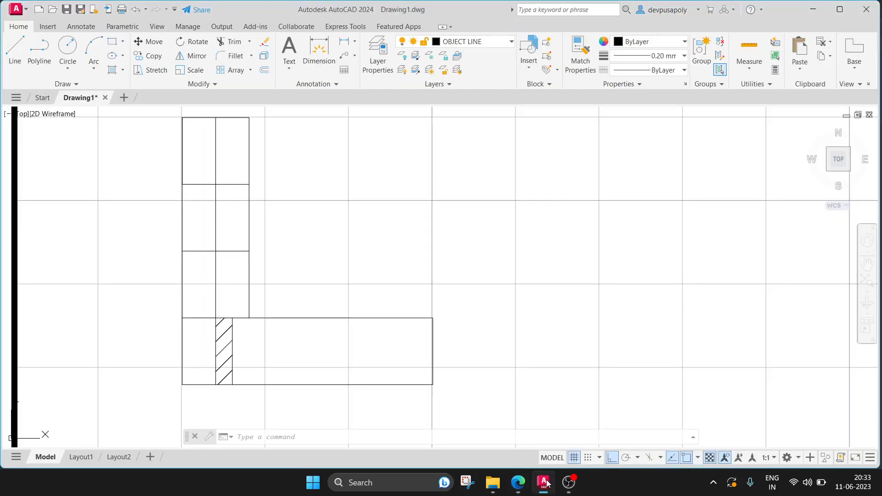
middle_click_drag(450, 268, 456, 240)
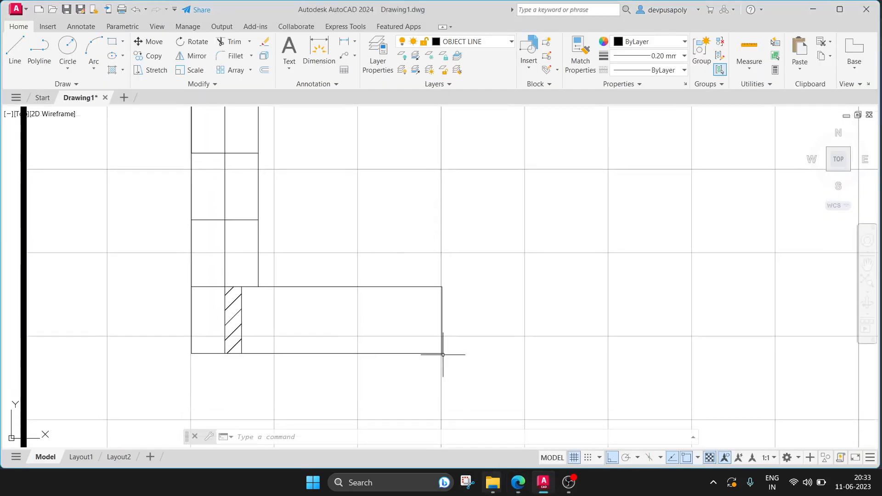
left_click(522, 488)
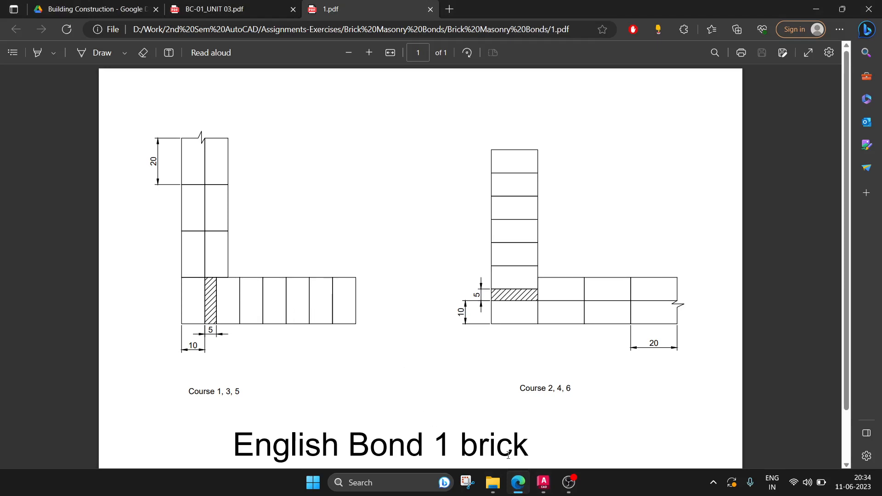
left_click(543, 482)
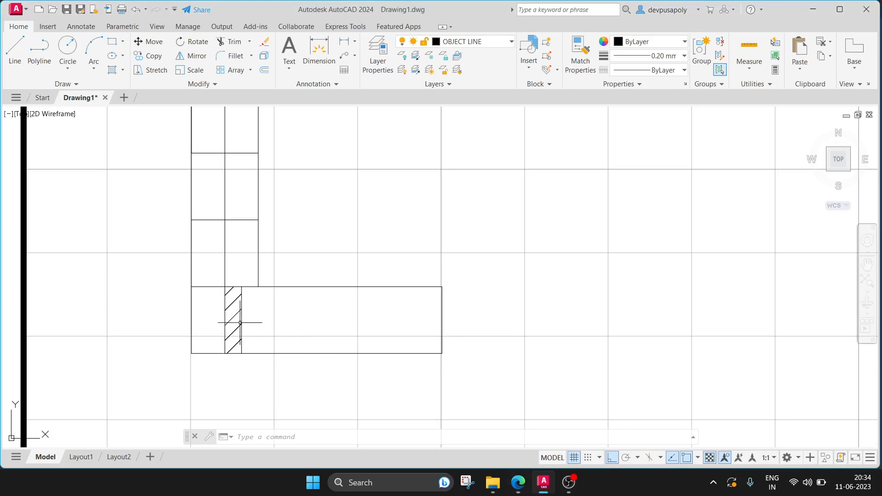
type("explode")
key("Return")
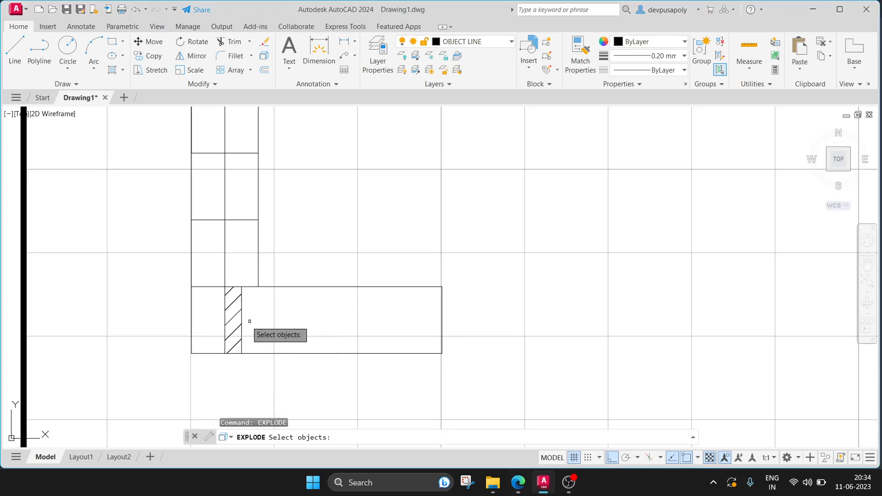
left_click(242, 322)
key("Return")
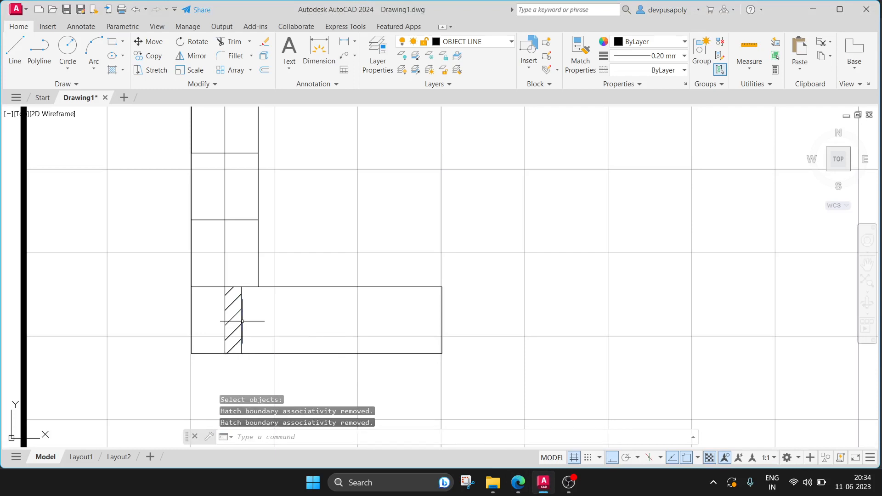
left_click(241, 321)
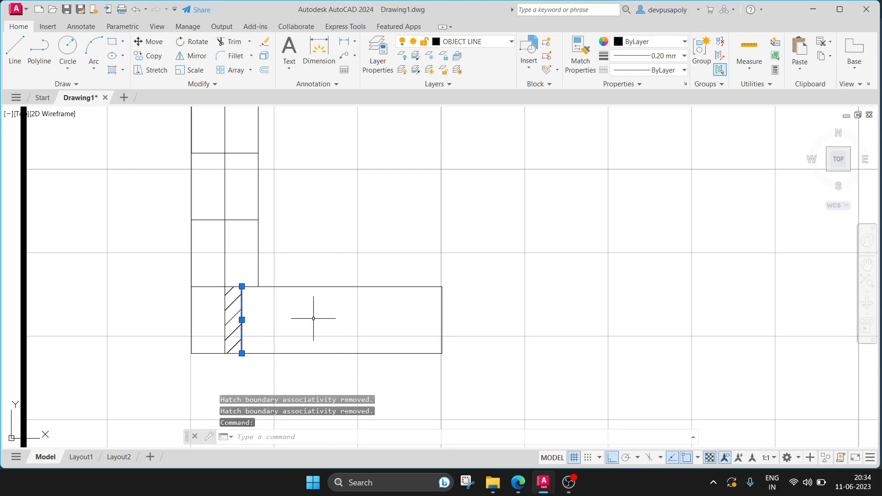
key("Escape")
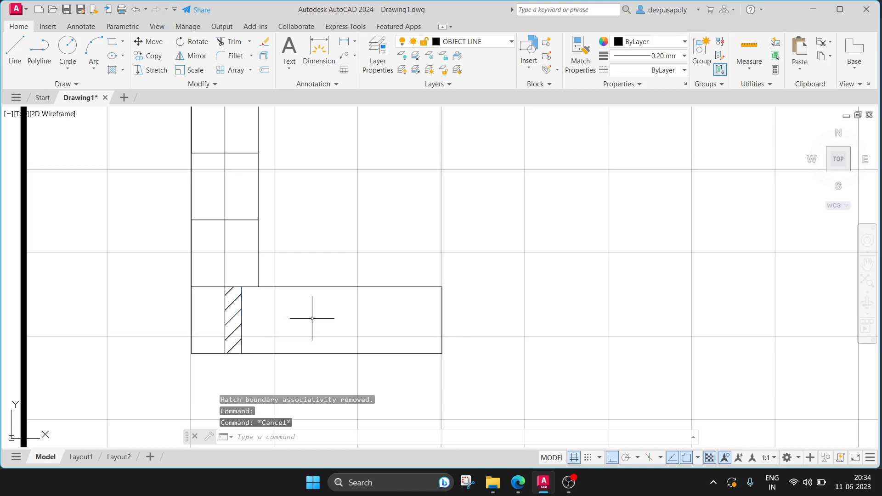
Offset the closer's right edge 10 to the right inside the horizontal row.
left_click(242, 317)
type("offset")
key("Return")
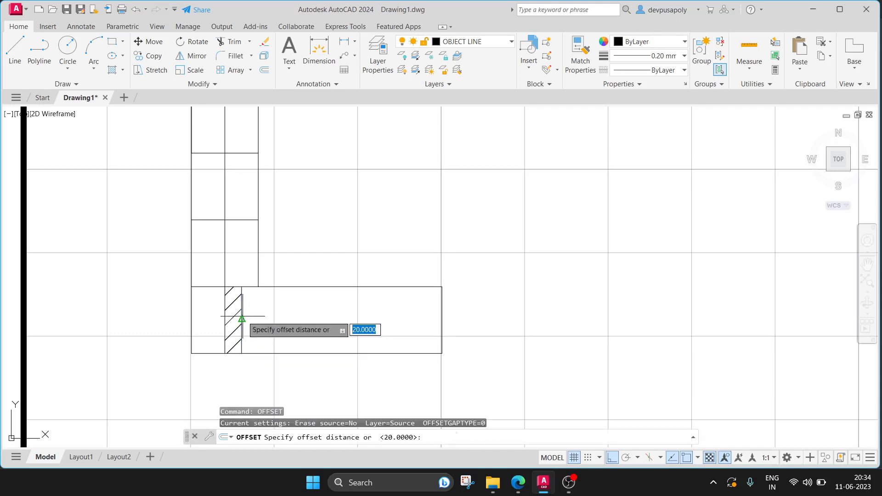
type("10")
key("Return")
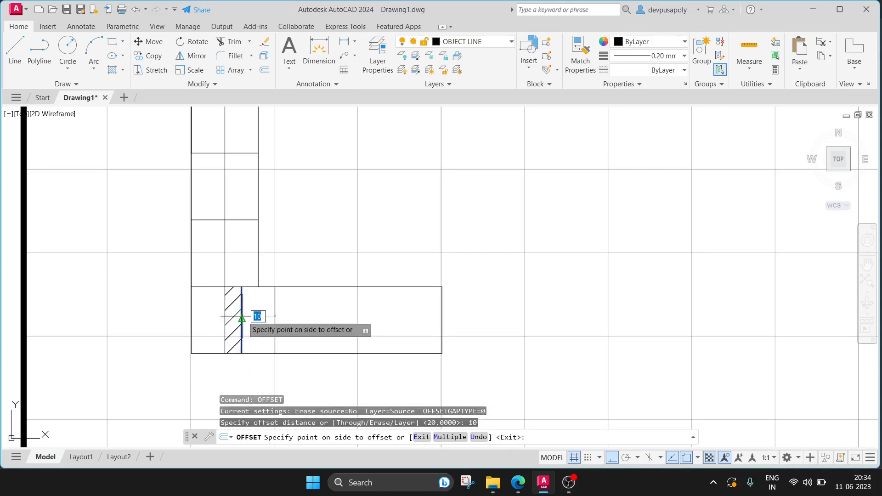
left_click(272, 316)
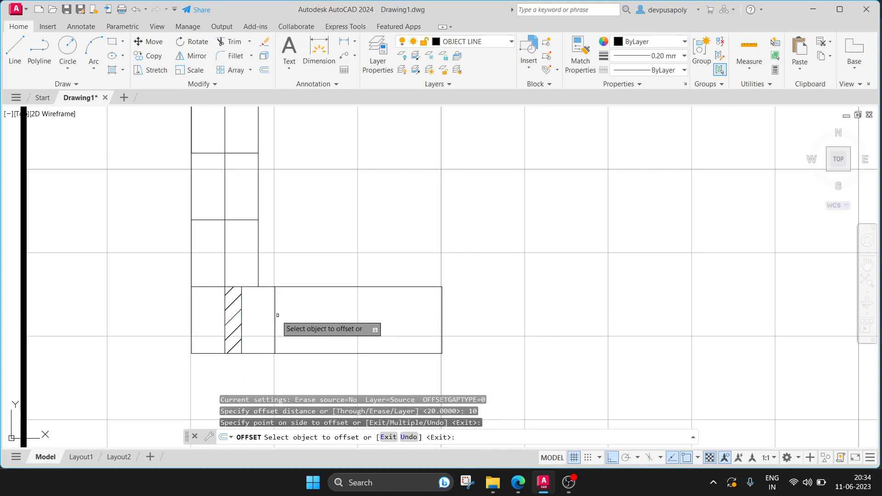
Offset each newest dividing line 10 to the right, adding four more lines to split the horizontal row into bricks.
left_click(275, 316)
left_click(303, 316)
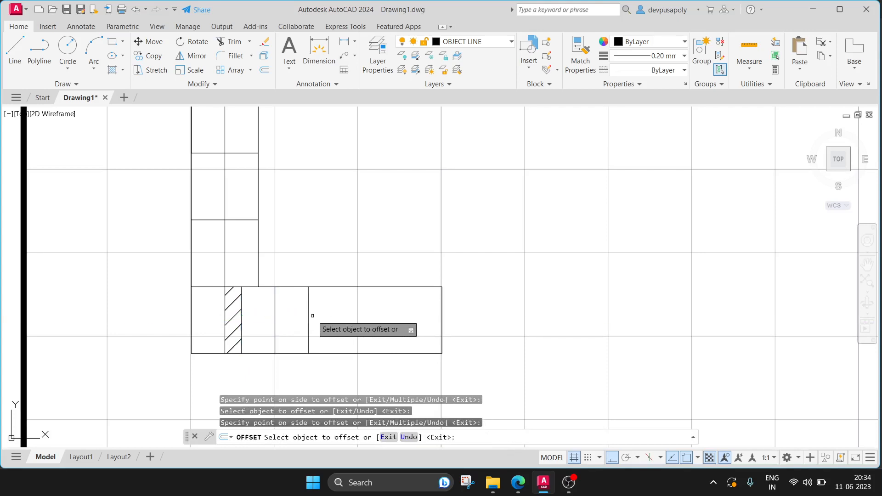
left_click(308, 316)
left_click(332, 317)
left_click(341, 318)
left_click(363, 319)
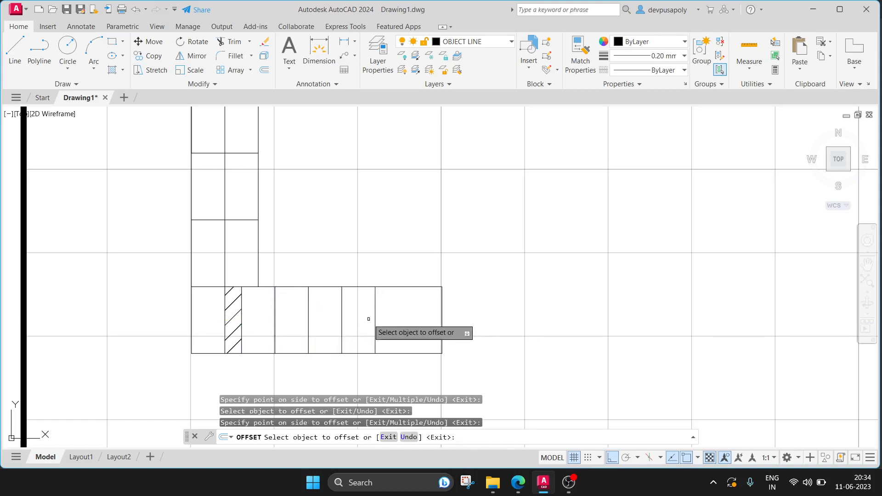
left_click(376, 318)
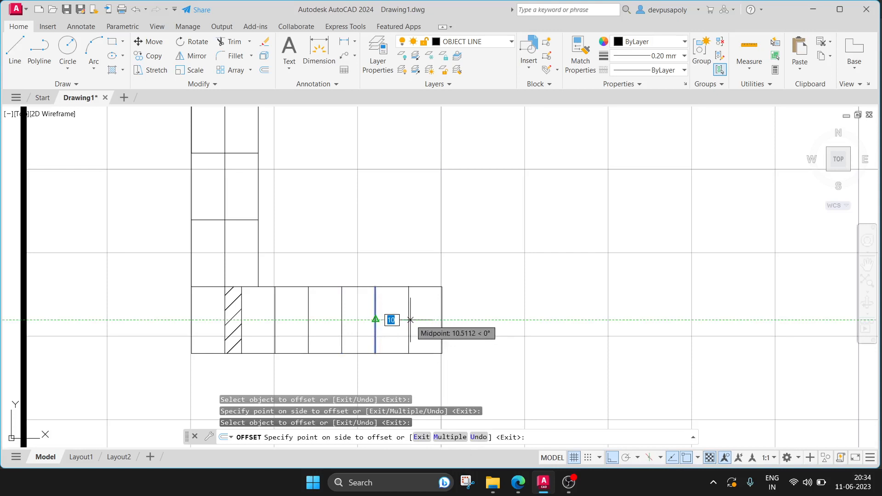
left_click(393, 320)
key("Escape")
scroll(521, 270, "down", 2)
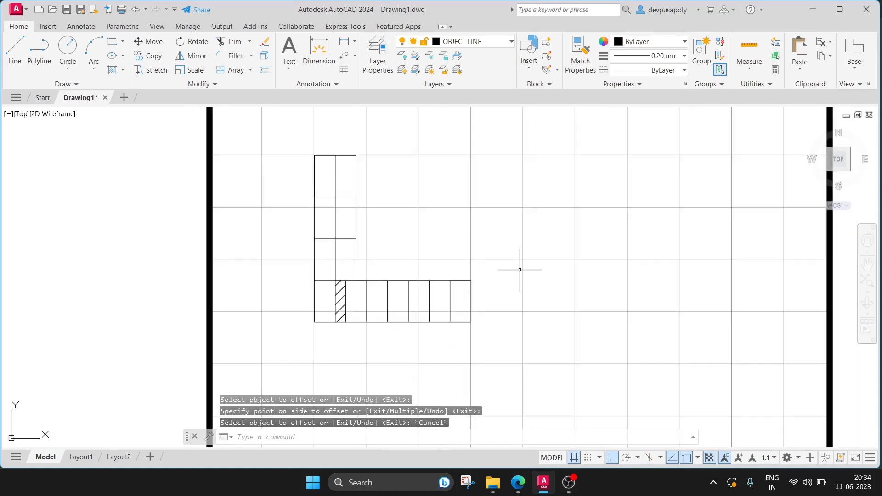
middle_click_drag(521, 270, 456, 269)
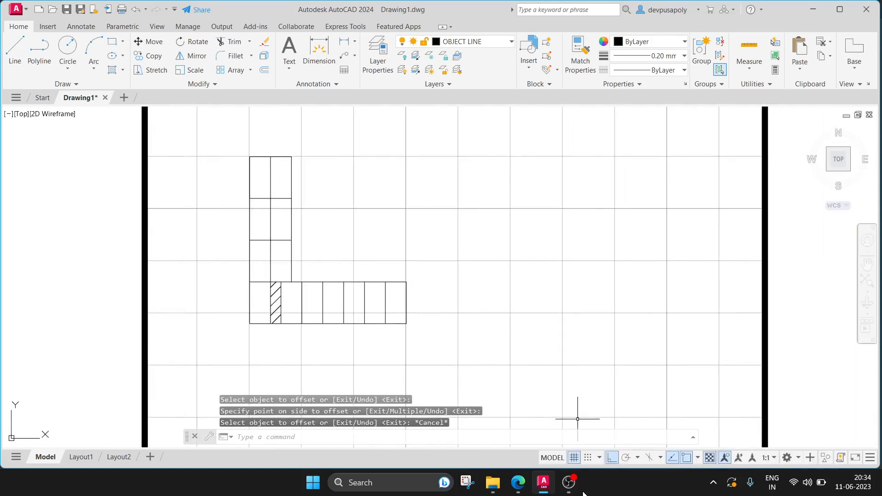
Check the reference PDF and add a vertical linear dimension to the column's top-left brick in AutoCAD, placed outside its left edge.
left_click(519, 482)
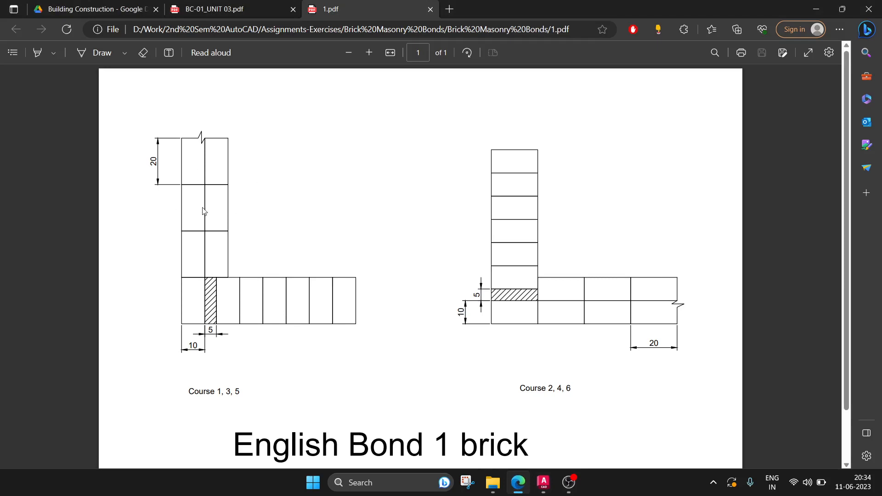
left_click(543, 483)
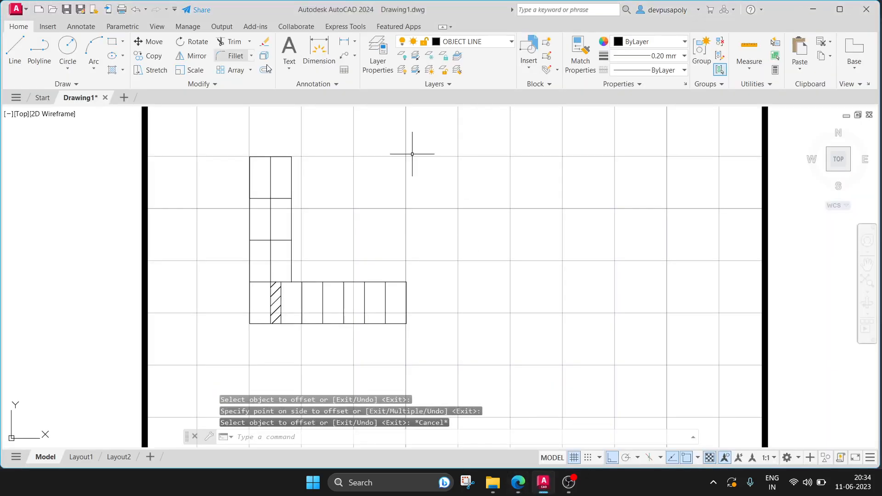
left_click(356, 42)
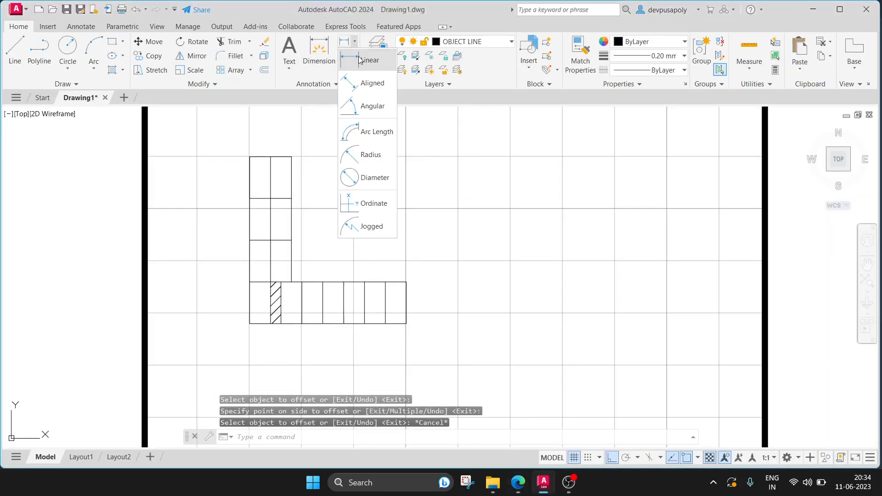
left_click(367, 60)
left_click(249, 157)
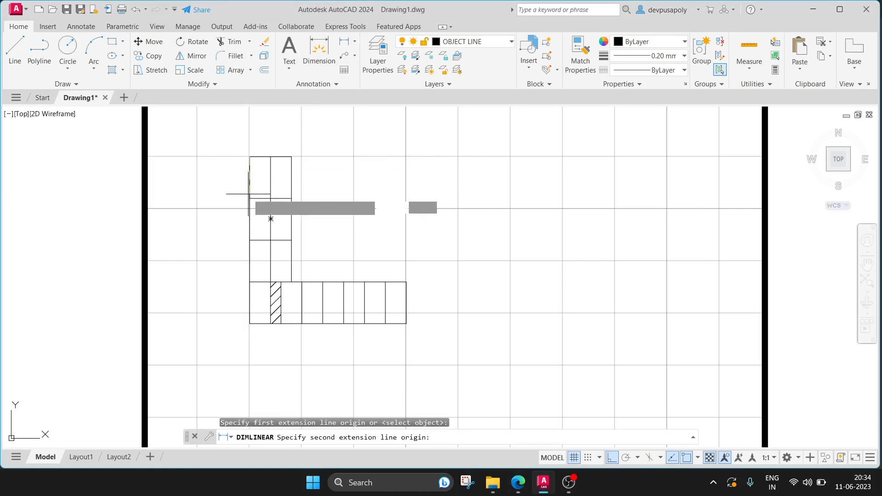
left_click(249, 199)
left_click(228, 178)
Add a horizontal linear dimension below the corner brick, from its outer bottom corner to the queen closer's left edge.
middle_click_drag(335, 202, 340, 212)
scroll(340, 211, "up", 2)
middle_click_drag(441, 238, 434, 203)
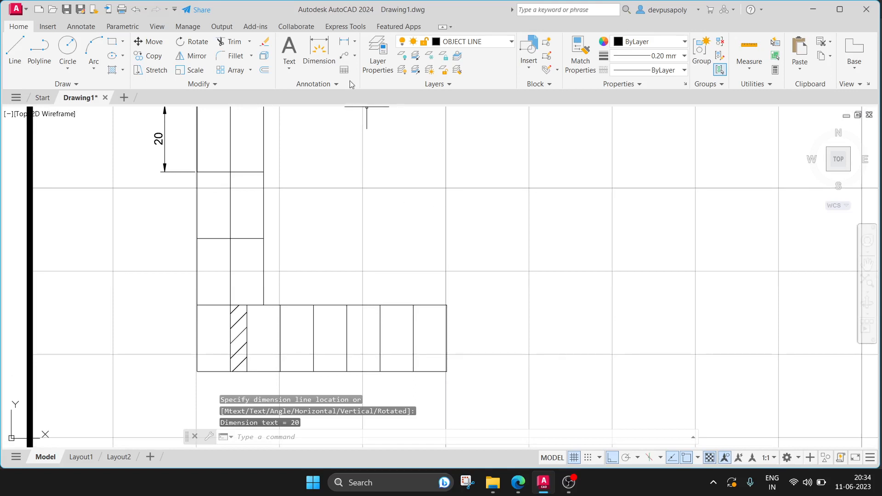
left_click(344, 42)
middle_click_drag(356, 299, 337, 234)
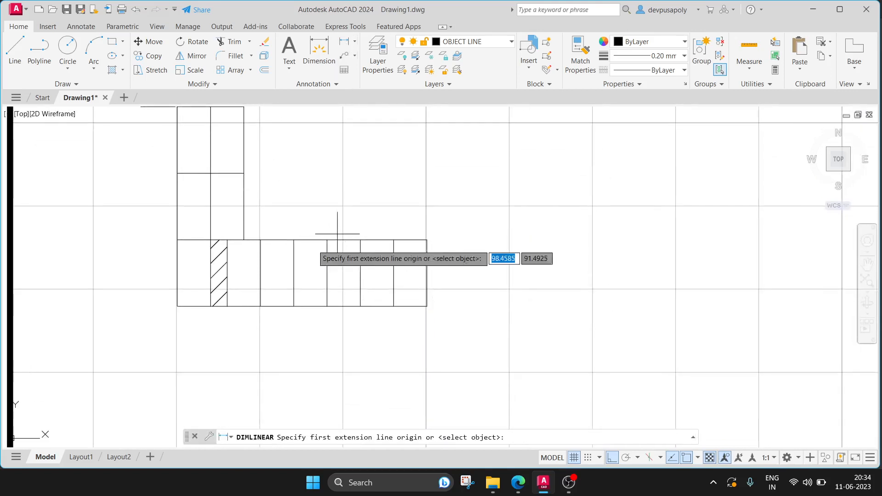
left_click(178, 306)
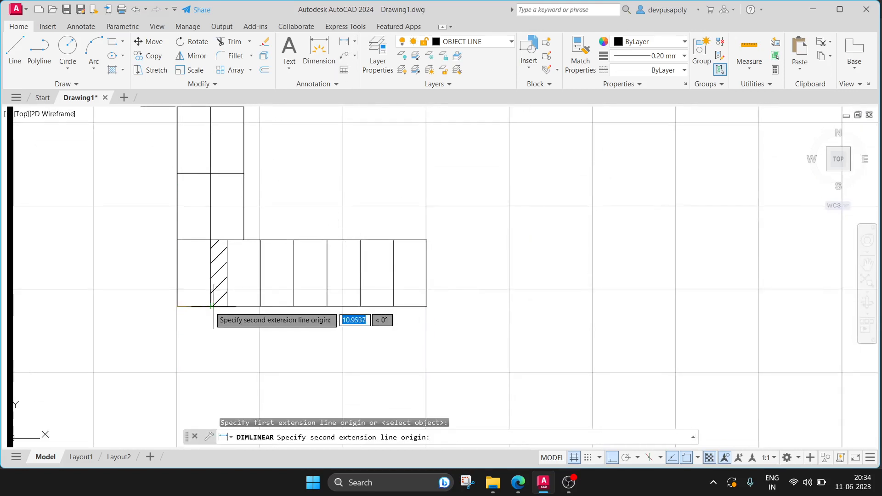
left_click(211, 306)
left_click(234, 342)
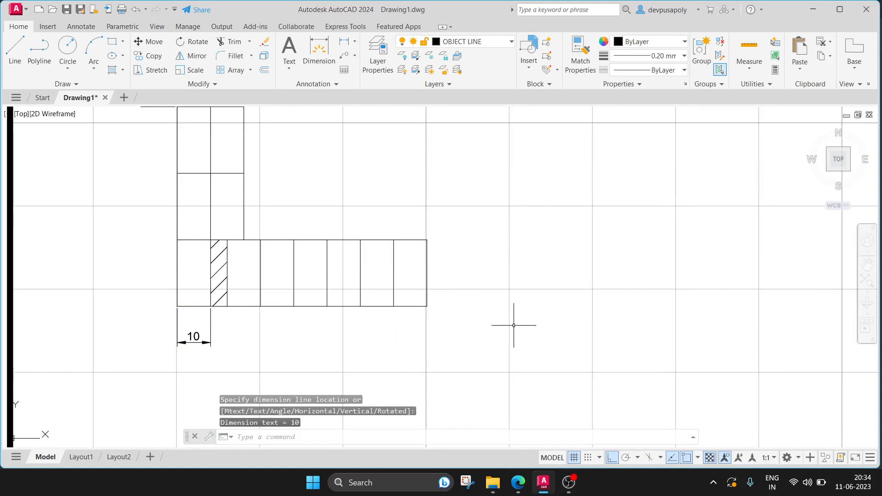
Compare the dimensioned course 1, 3, 5 plan in AutoCAD with both course plans in the English Bond 1 brick reference PDF.
scroll(514, 325, "down", 2)
middle_click_drag(571, 252, 457, 266)
left_click(518, 482)
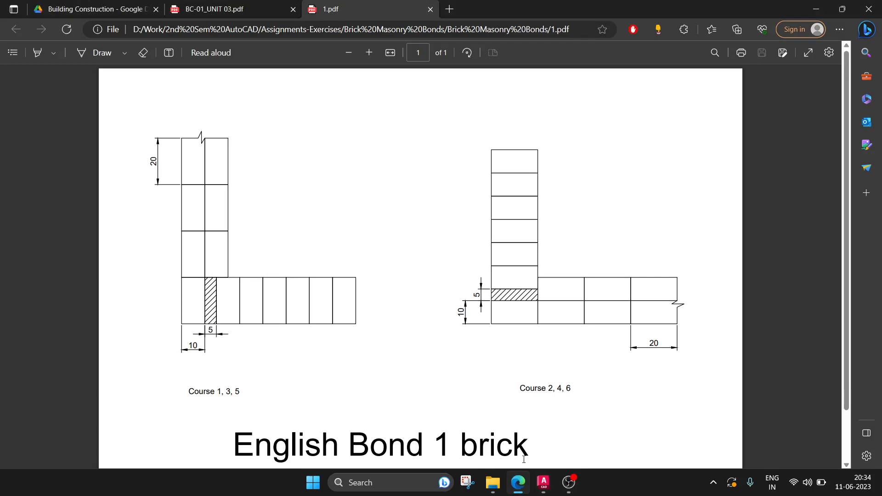
left_click(543, 482)
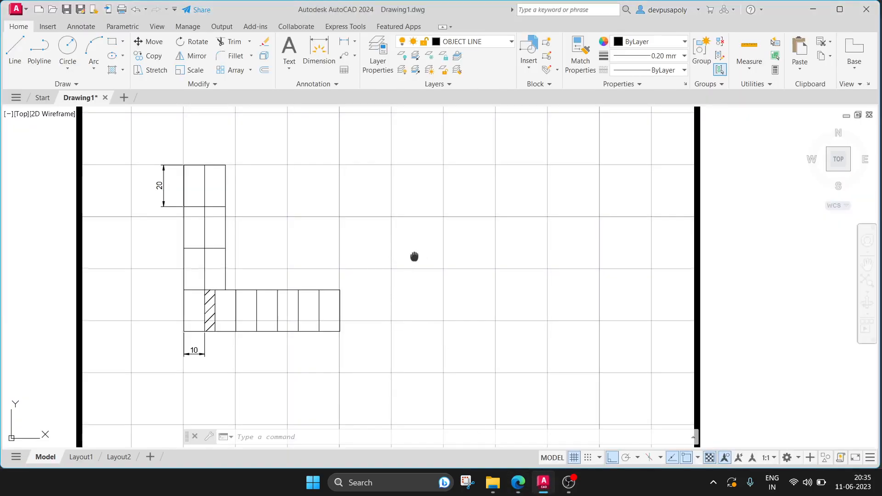
middle_click_drag(414, 256, 418, 216)
left_click(518, 482)
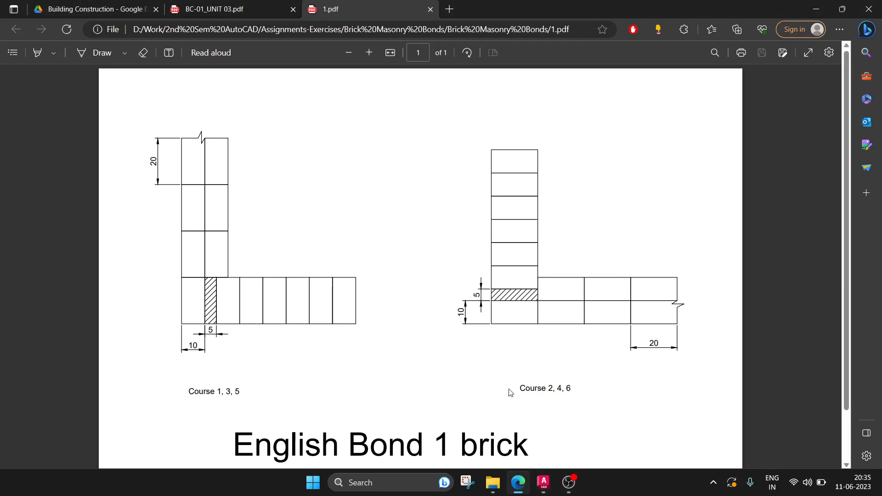
scroll(511, 393, "down", 1)
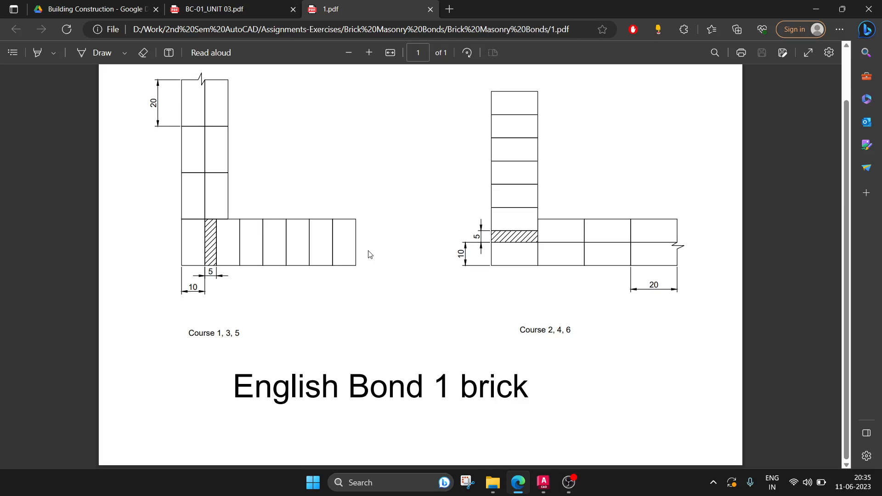
left_click(542, 481)
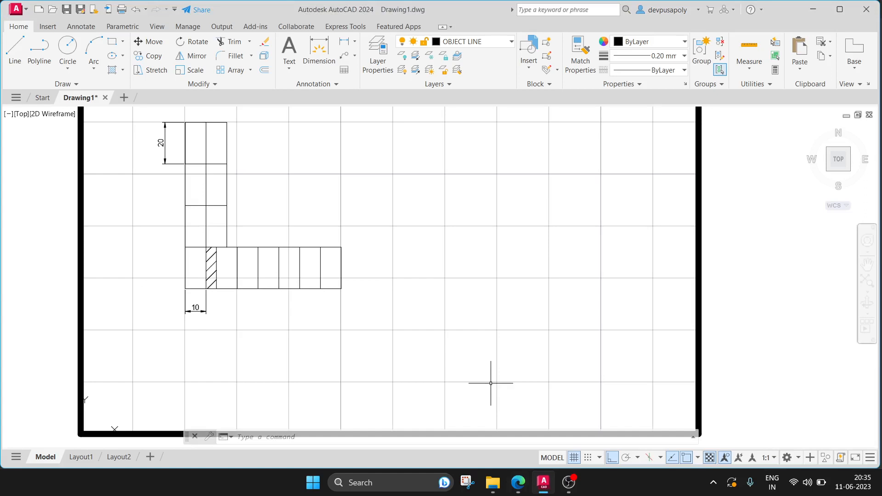
middle_click_drag(453, 290, 429, 309)
left_click(519, 489)
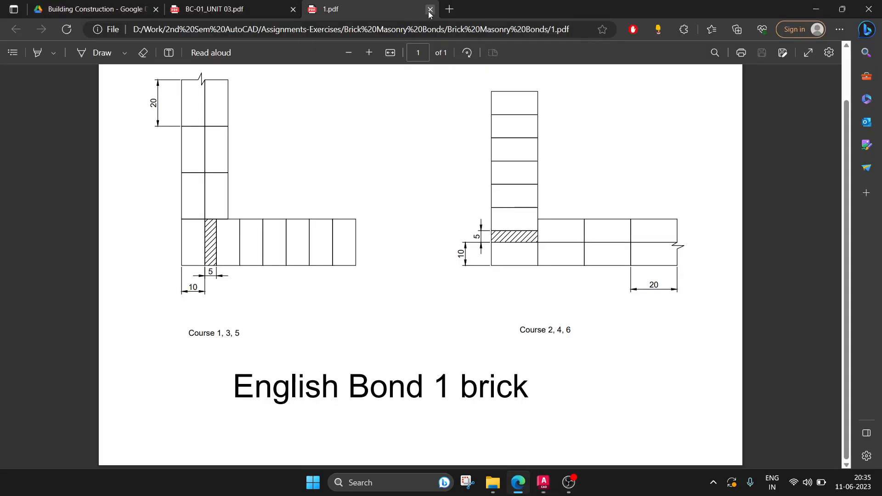
Close 1.pdf and look through the English and Flemish bond pages of BC-01_UNIT 03.pdf.
left_click(430, 10)
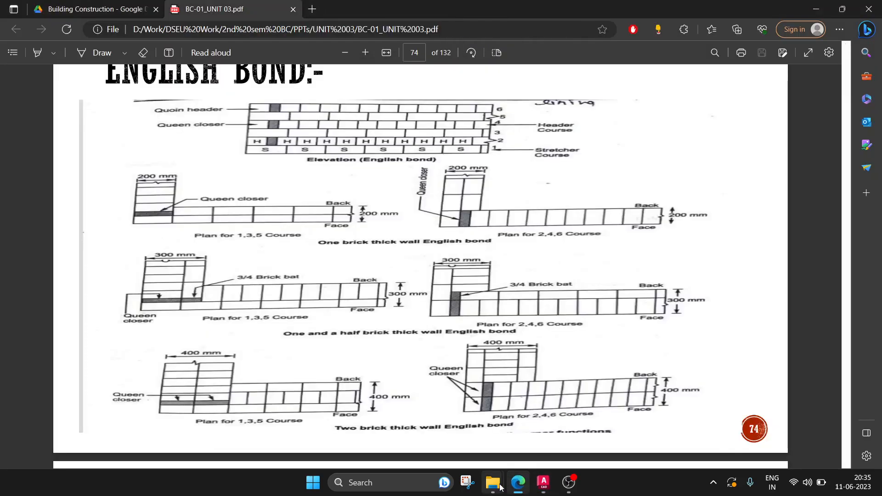
scroll(495, 289, "down", 15)
scroll(495, 290, "down", 15)
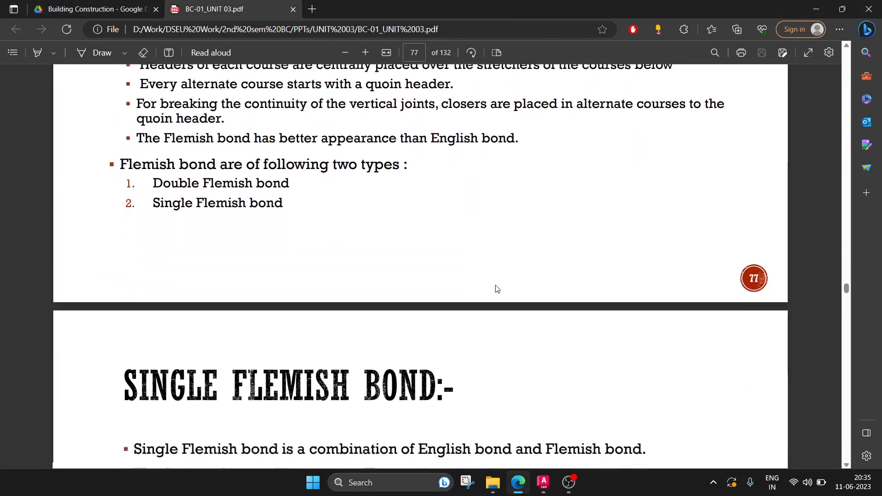
scroll(496, 289, "up", 1)
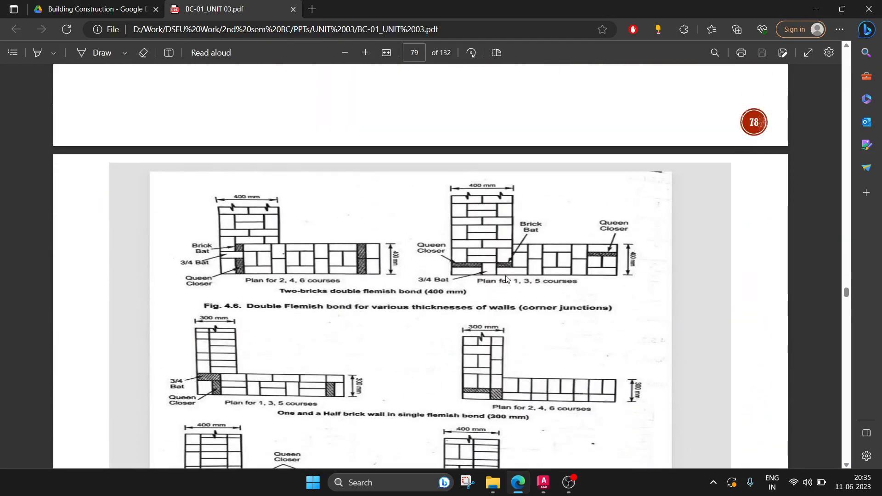
scroll(356, 288, "up", 15)
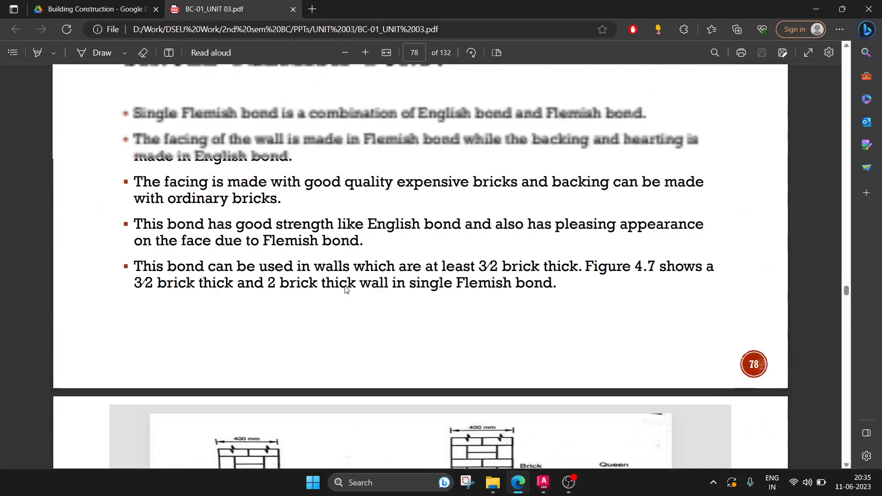
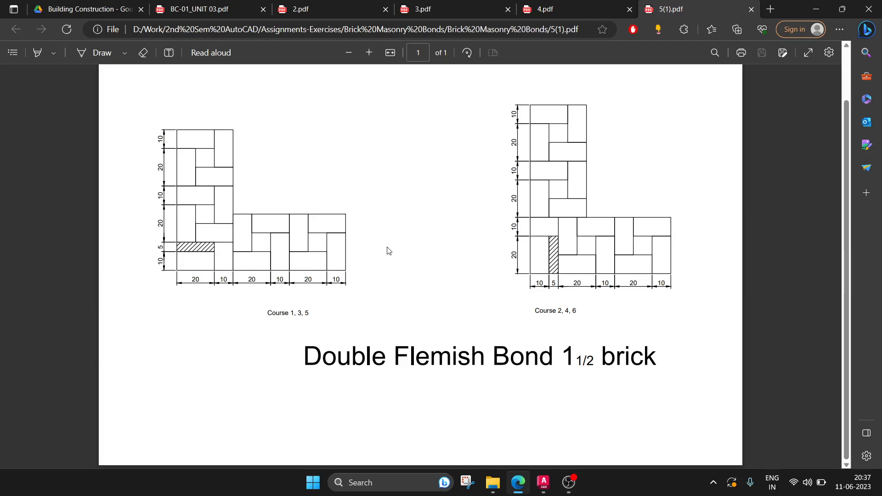
Open 5.pdf from the Brick Masonry Bonds folder and examine its Double Flemish Bond plans.
left_click(547, 483)
left_click(518, 482)
mouse_move(492, 492)
left_click(615, 420)
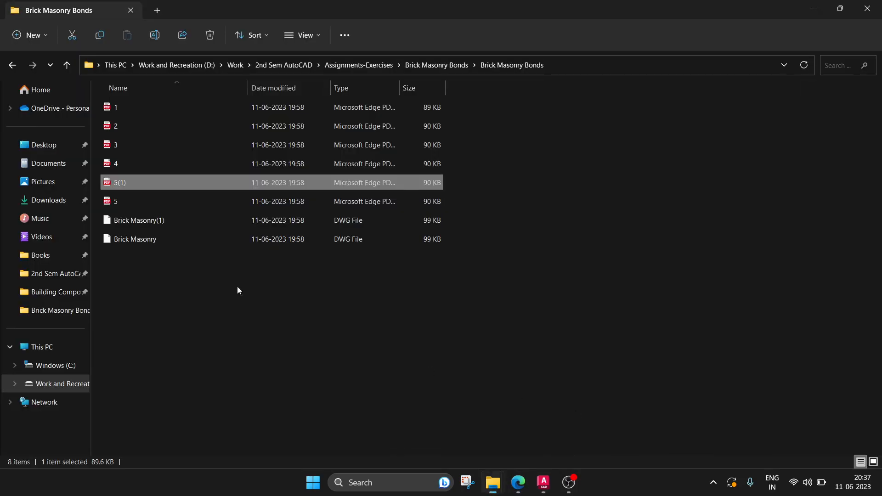
key("alt+Tab")
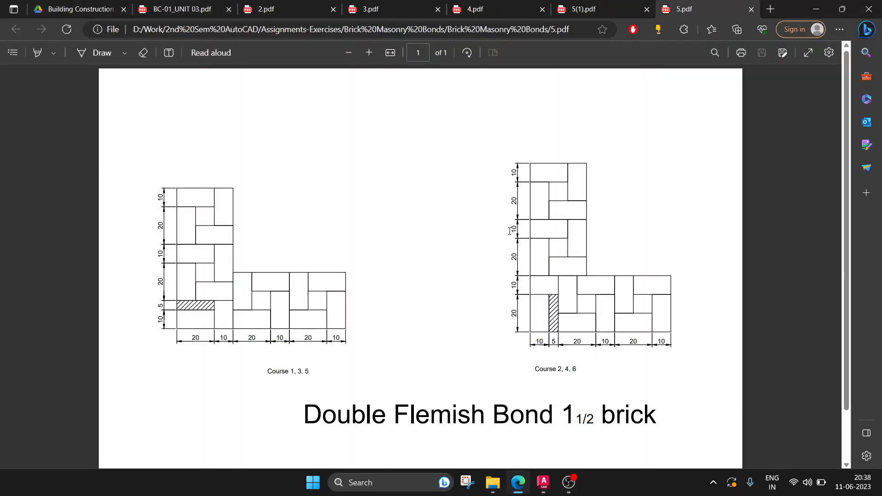
scroll(509, 231, "down", 1)
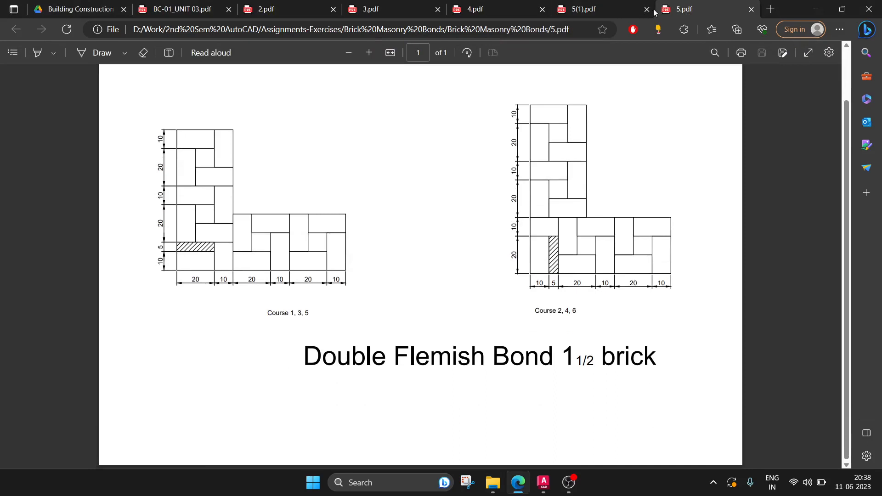
Close the 5(1).pdf, 4.pdf, 5.pdf and 3.pdf files, keeping 2.pdf open in the browser.
left_click(646, 9)
left_click(538, 10)
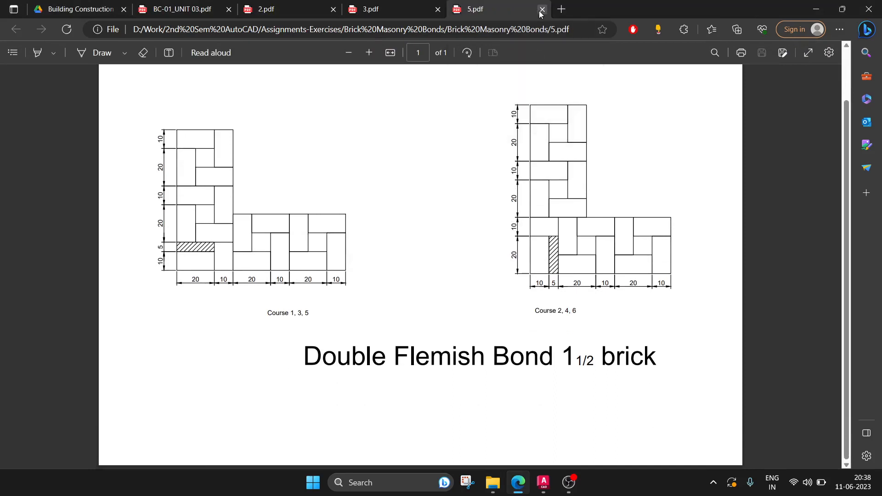
left_click(538, 10)
left_click(567, 10)
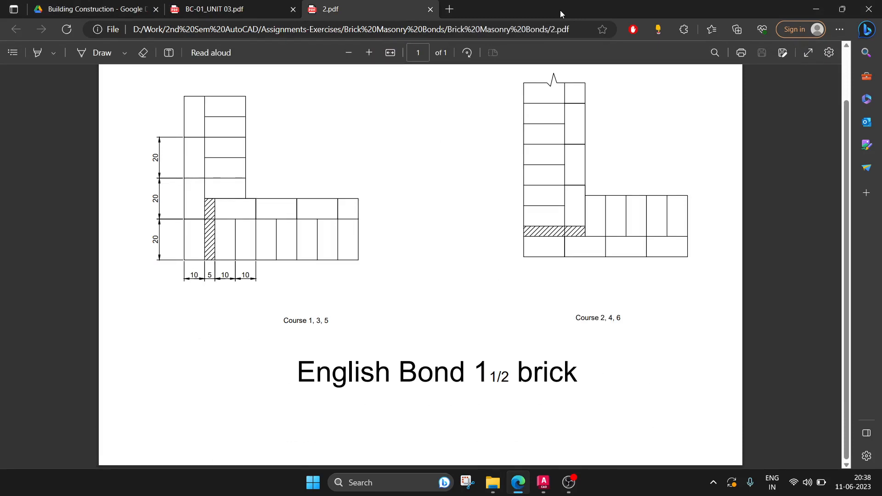
Switch to the Brick Masonry Bonds folder in File Explorer and go back to the Assignments-Exercises folder.
left_click(492, 492)
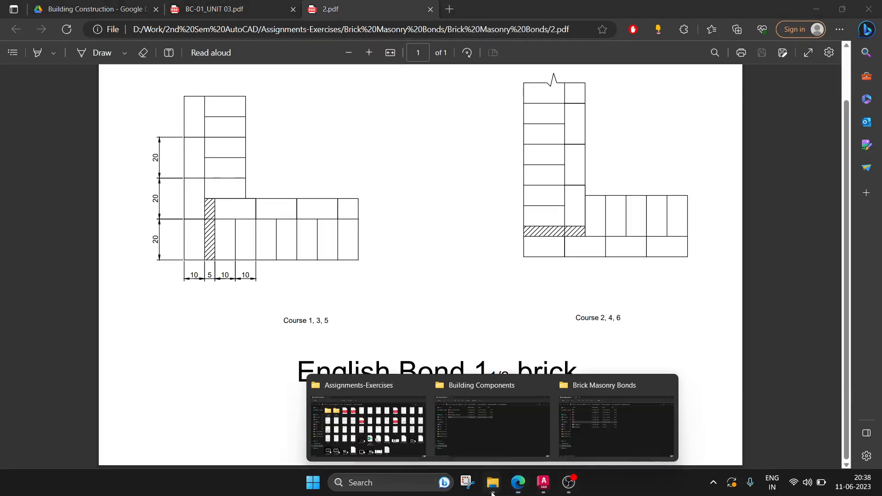
left_click(590, 419)
left_click(12, 66)
left_click(13, 65)
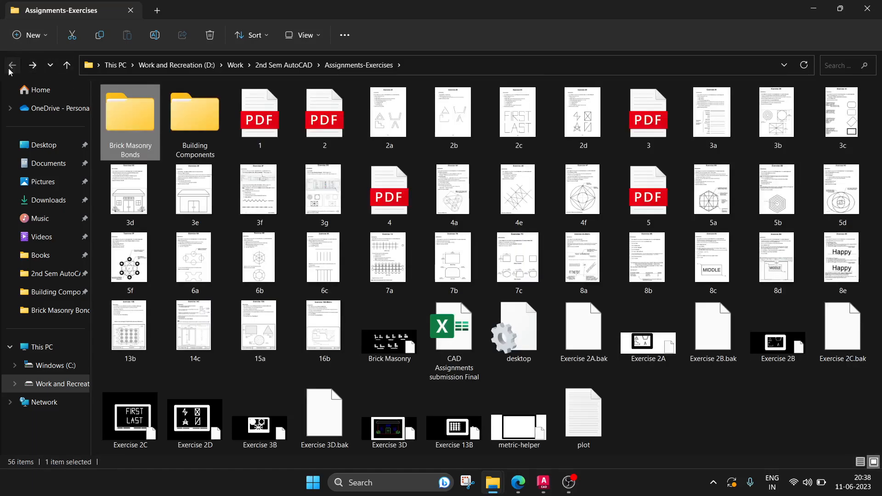
left_click(12, 65)
left_click(32, 65)
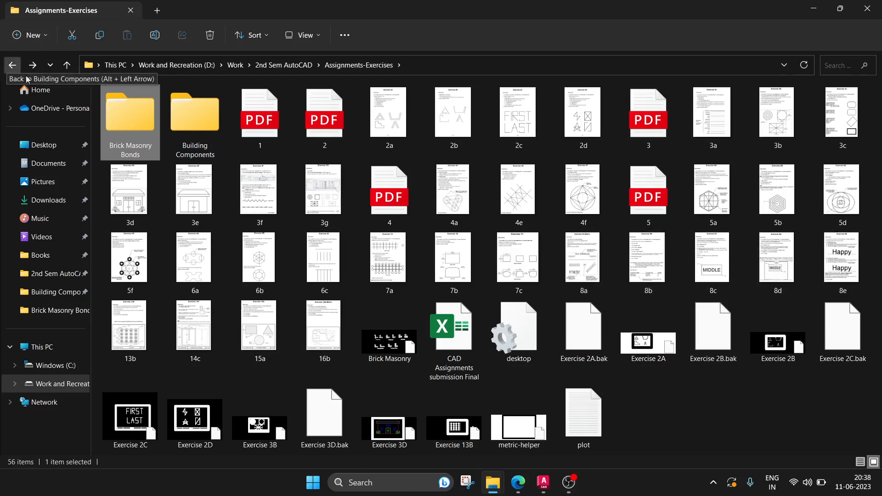
Try to open the Brick Masonry drawing from the Assignments-Exercises folder.
mouse_move(387, 348)
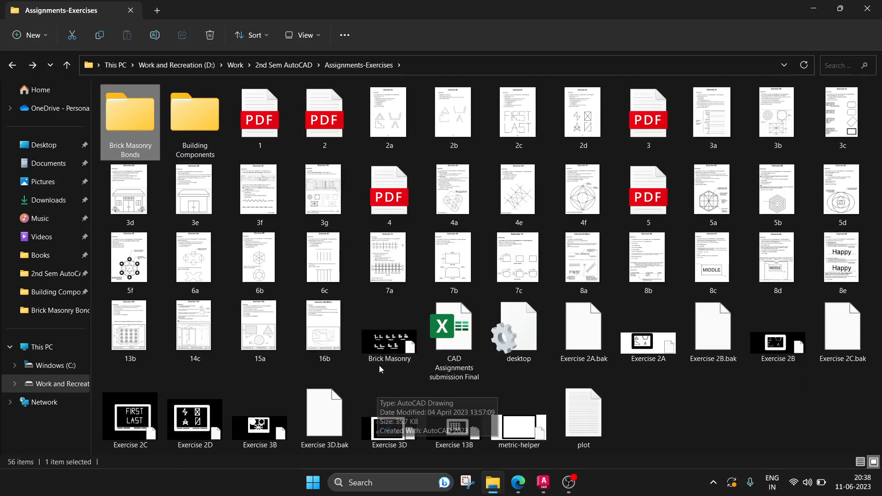
double_click(379, 361)
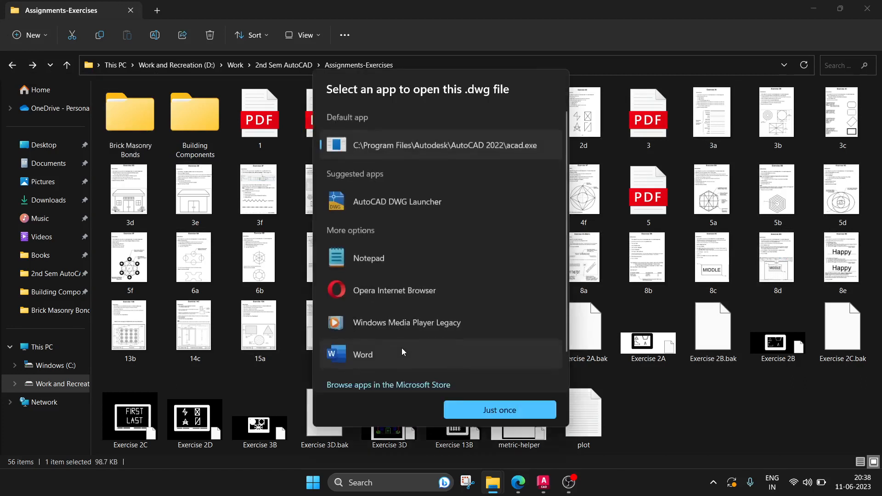
left_click(709, 426)
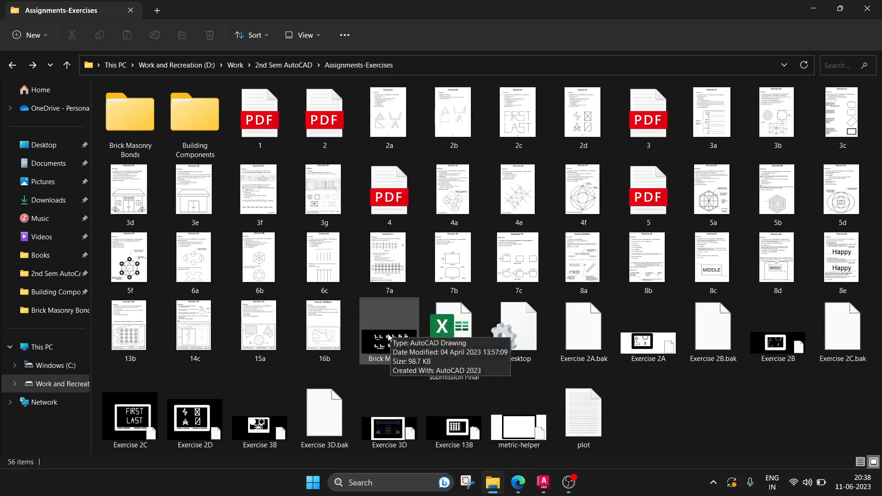
Look through the Brick Masonry Bonds, Assignments-Exercises and Building Components folders, checking the Brick Masonry drawing's file details.
left_click(151, 117)
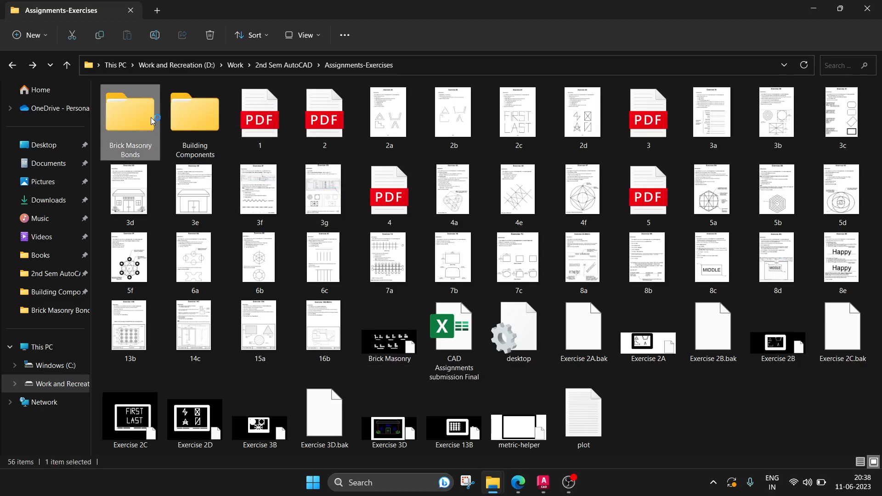
double_click(151, 117)
left_click(11, 65)
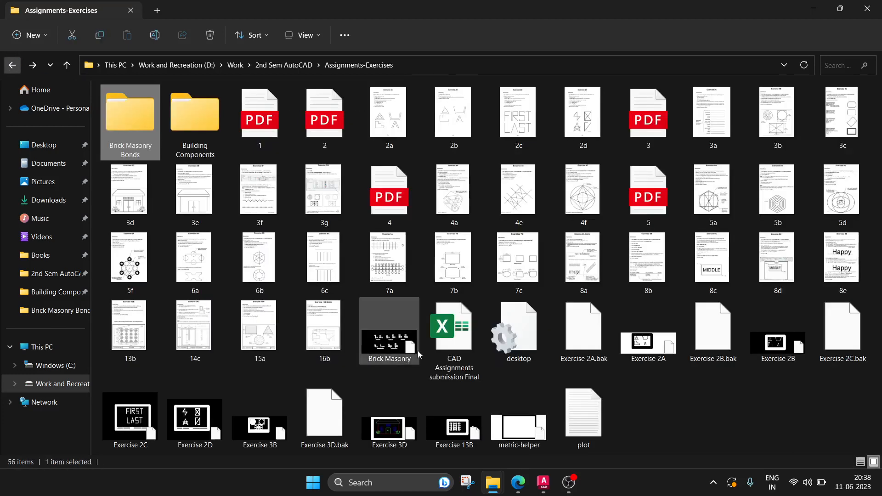
mouse_move(390, 339)
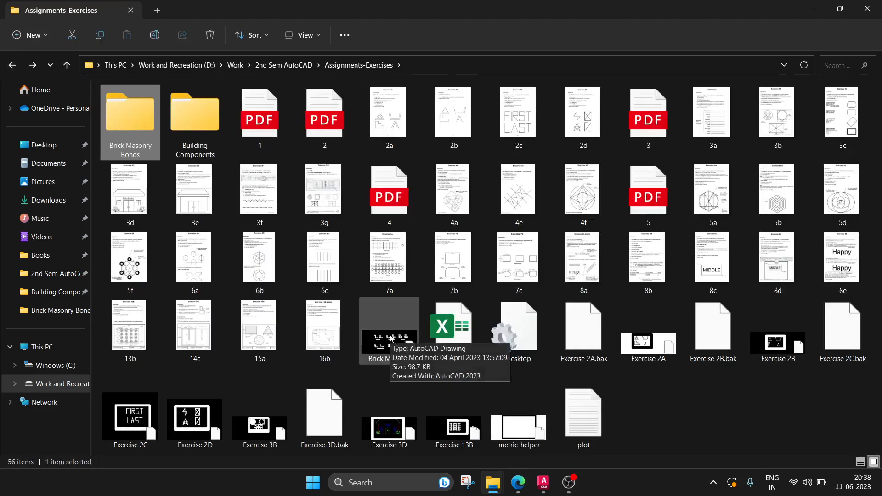
left_click(11, 65)
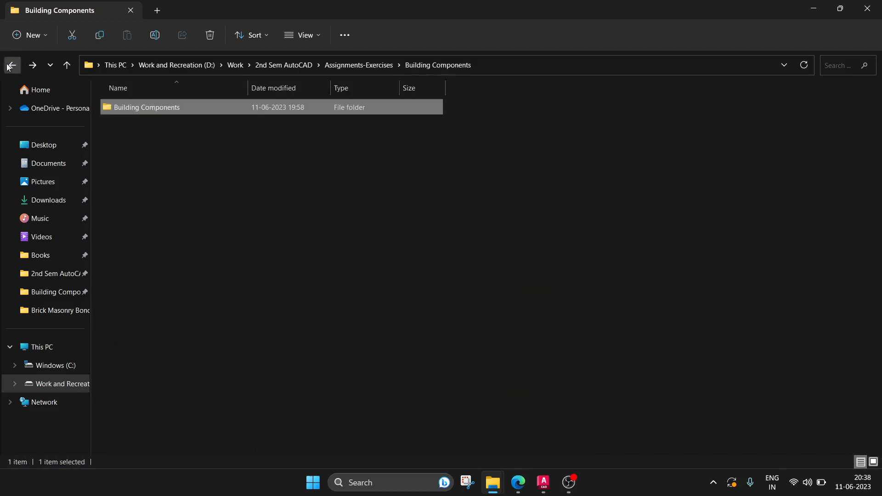
left_click(11, 65)
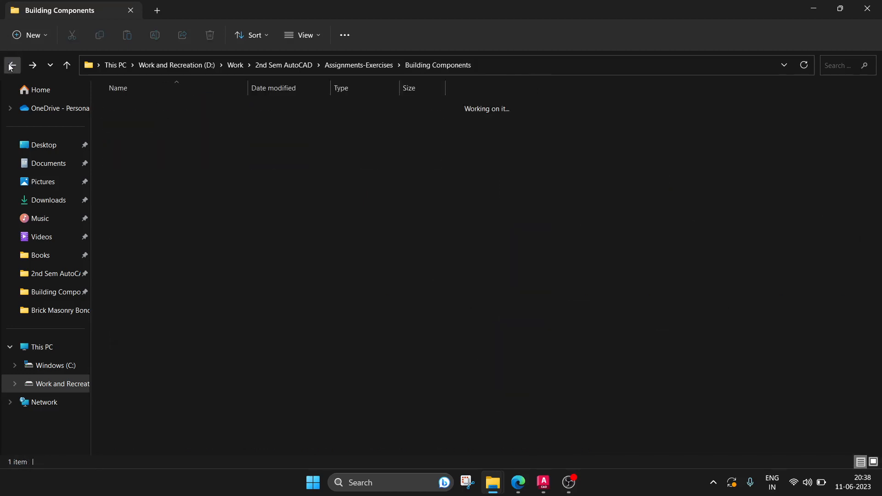
Go to the Course Outline folder in 2nd Sem AutoCAD and open the CAD Based Engineering Drawing course outline PDF.
left_click(330, 65)
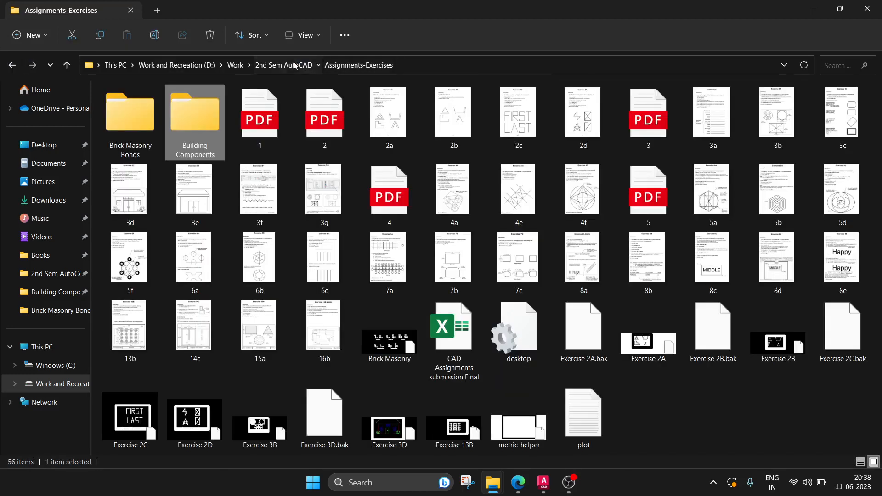
left_click(281, 65)
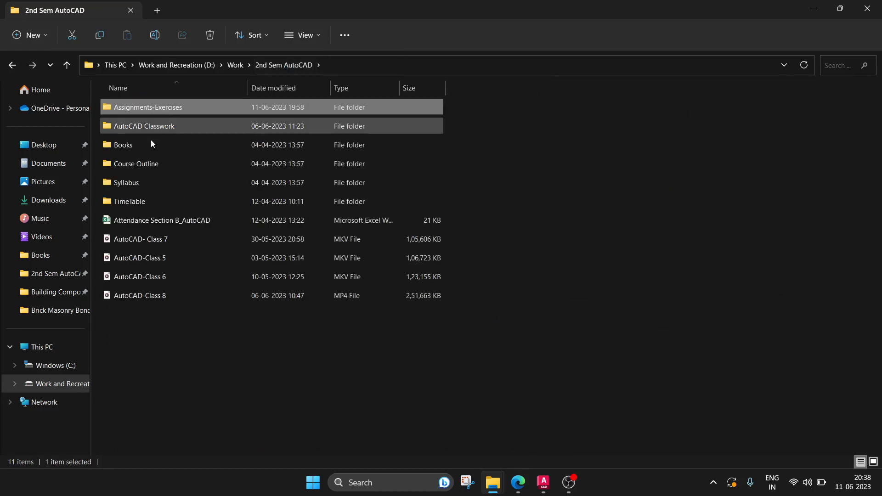
left_click(146, 165)
double_click(145, 164)
double_click(157, 106)
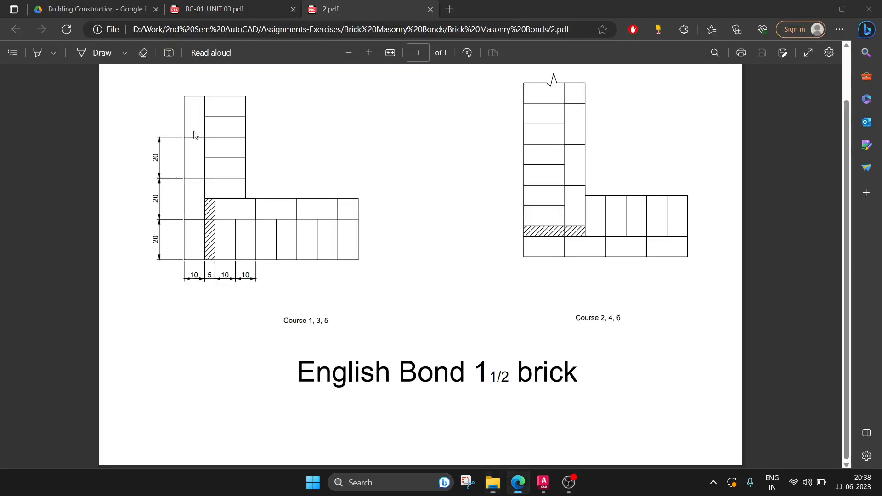
Look through the course outline's session plan from week 1 to week 13, down to the Evaluation section.
scroll(502, 212, "down", 20)
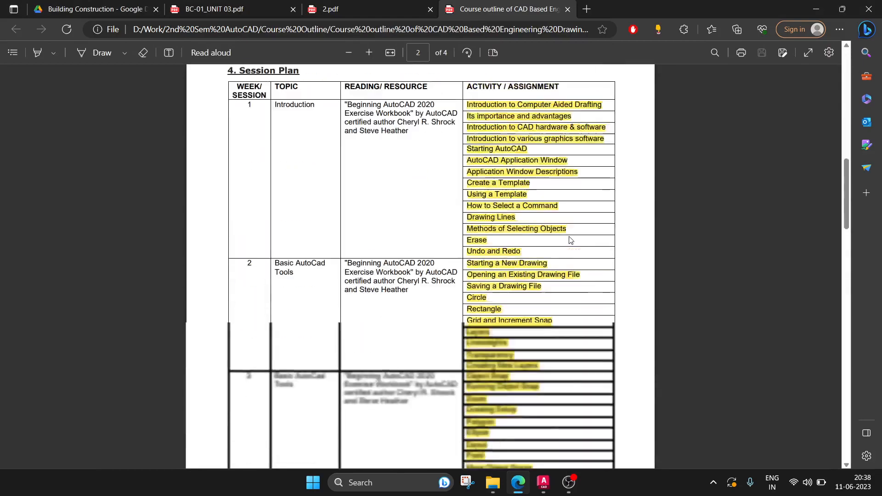
scroll(569, 239, "down", 5)
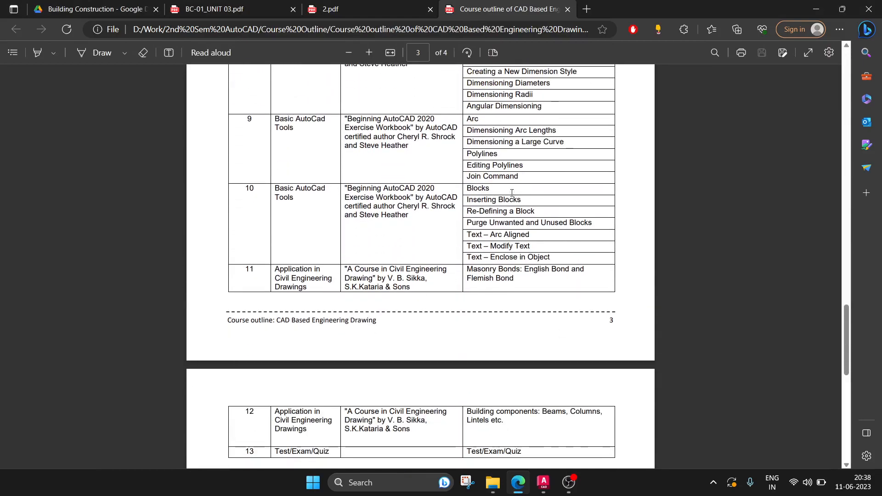
scroll(523, 183, "up", 8)
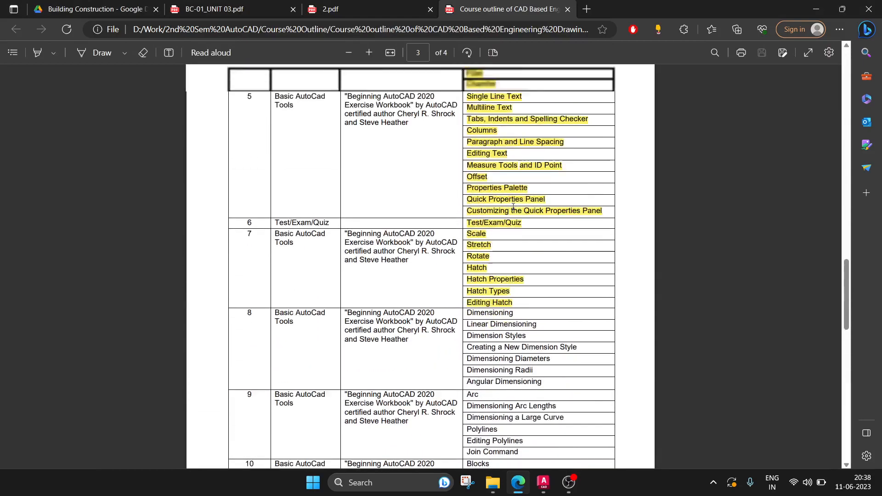
scroll(513, 207, "up", 6)
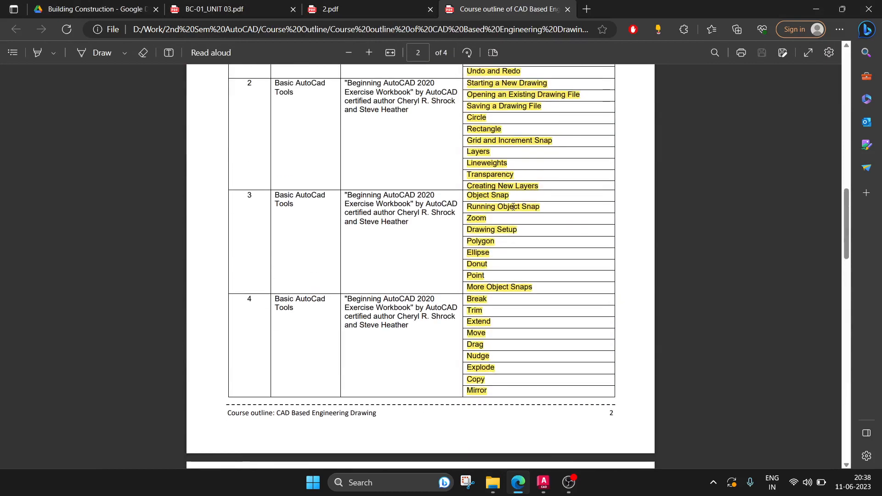
scroll(513, 206, "down", 4)
scroll(513, 206, "down", 8)
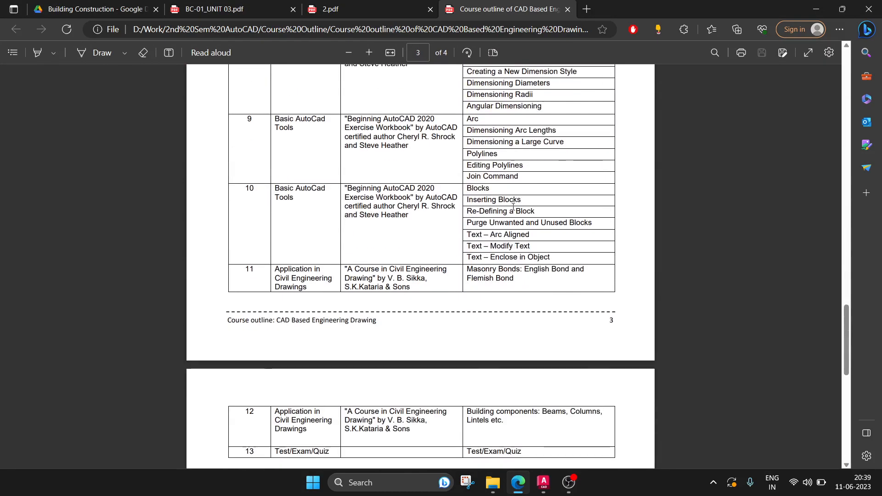
scroll(513, 207, "down", 6)
scroll(513, 206, "up", 2)
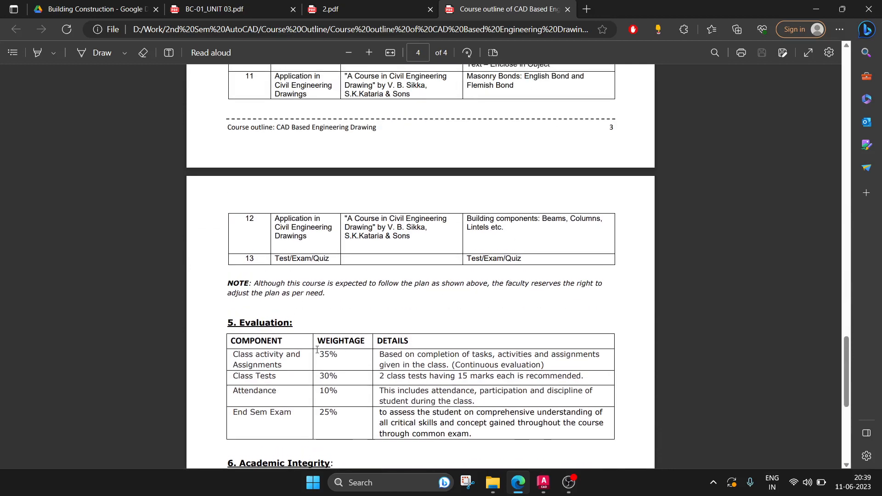
Examine the weightages for class activity and assignments, class tests, and attendance in the Evaluation table.
left_click_drag(232, 354, 336, 354)
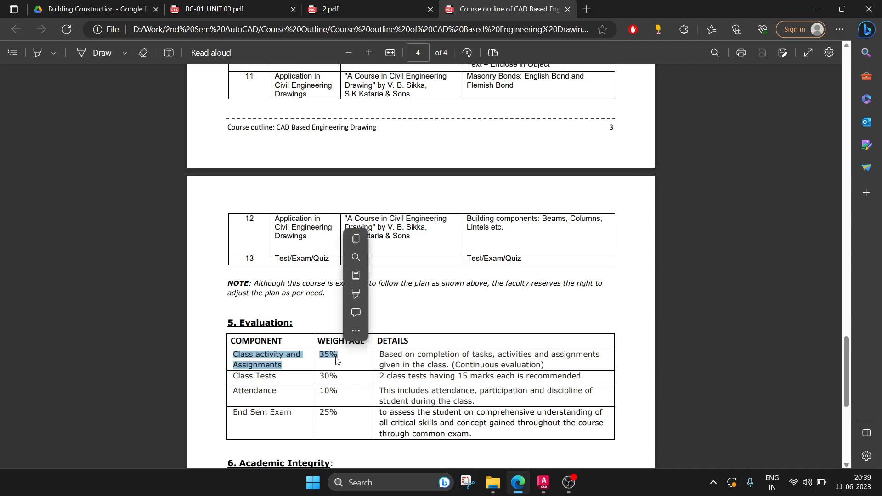
double_click(336, 361)
left_click(442, 415)
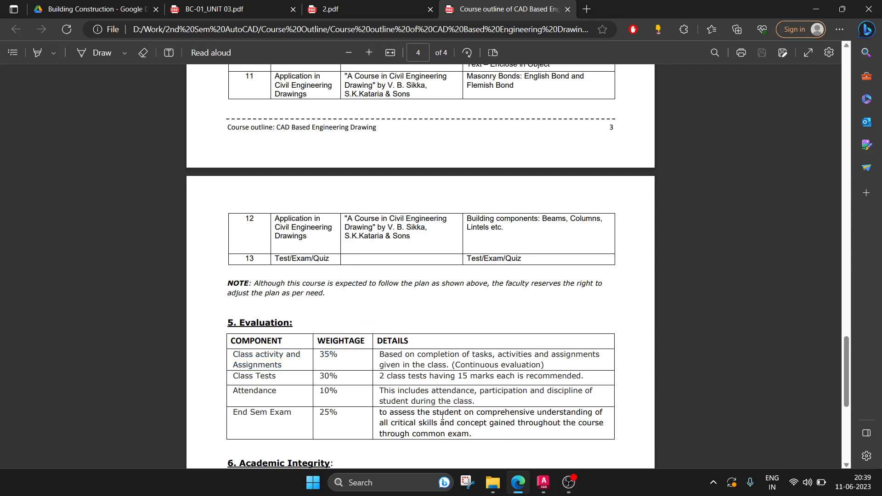
left_click_drag(318, 376, 344, 381)
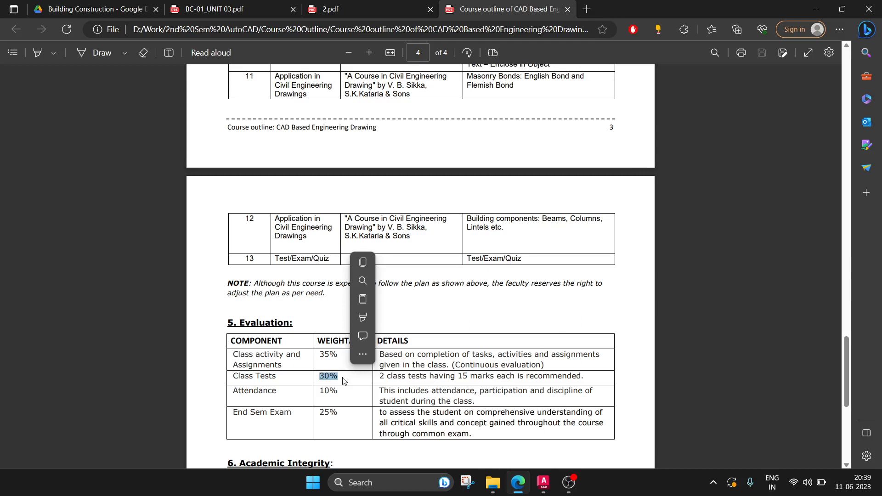
left_click_drag(320, 391, 325, 395)
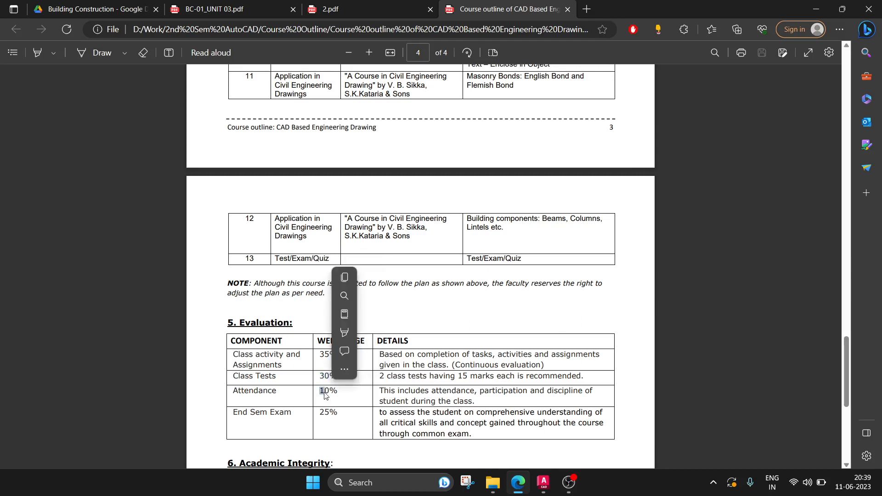
left_click(307, 395)
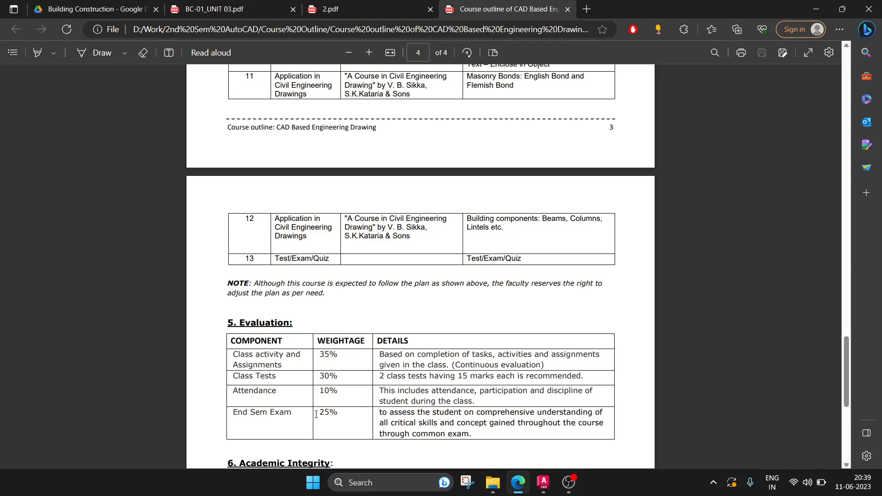
Review the course outline from the Evaluation section back to the start of the Session Plan.
scroll(316, 414, "down", 1)
scroll(316, 415, "down", 4)
scroll(407, 403, "up", 7)
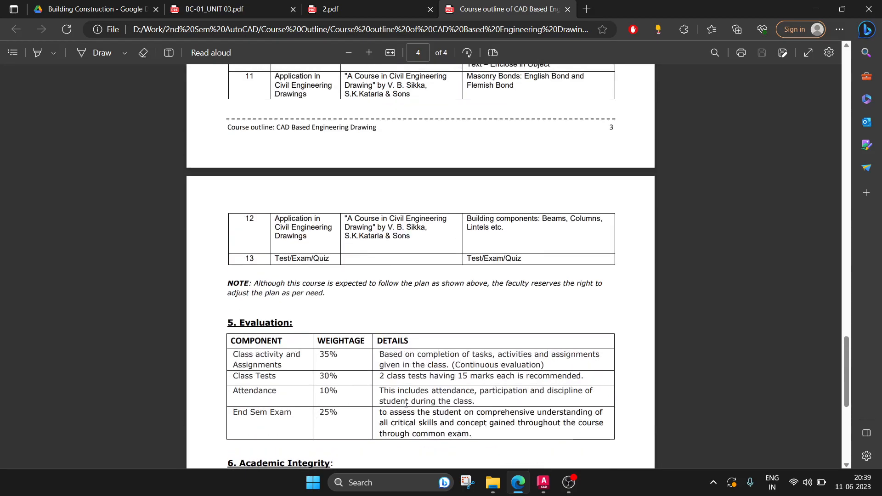
scroll(407, 403, "up", 7)
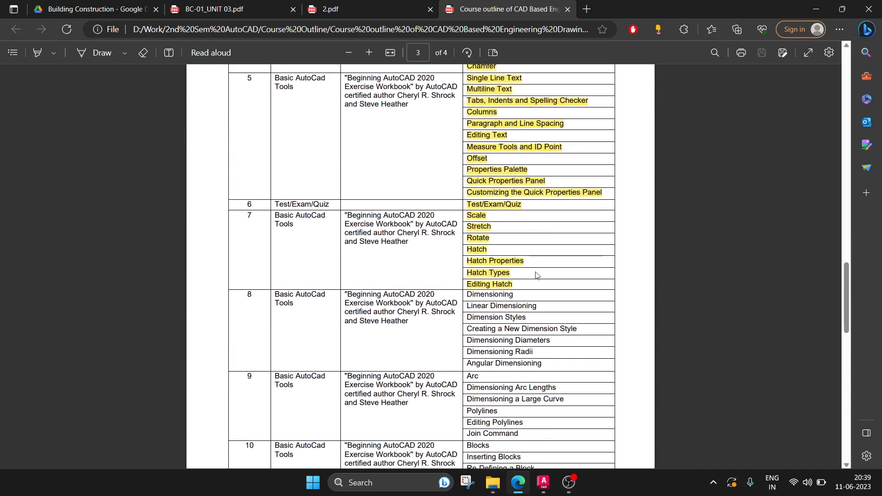
scroll(537, 276, "up", 15)
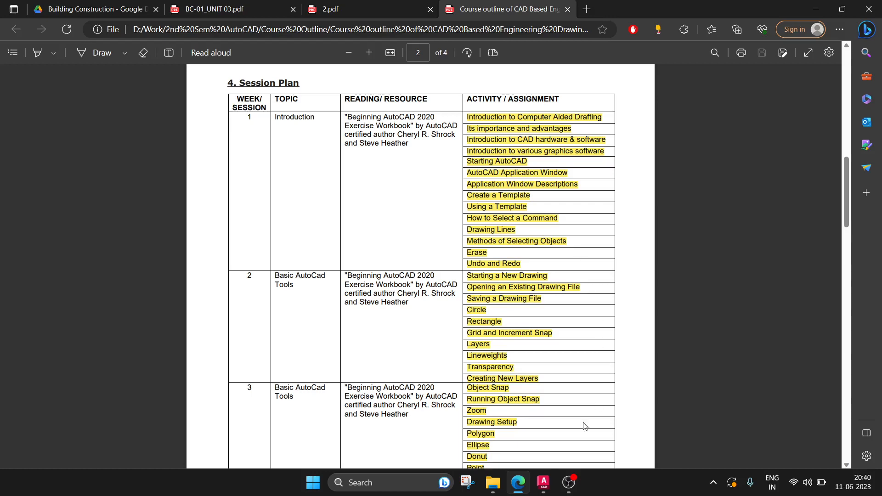
Switch to AutoCAD, erase the whole brick plan with its hatch and dimensions, and undo the erase.
left_click(543, 482)
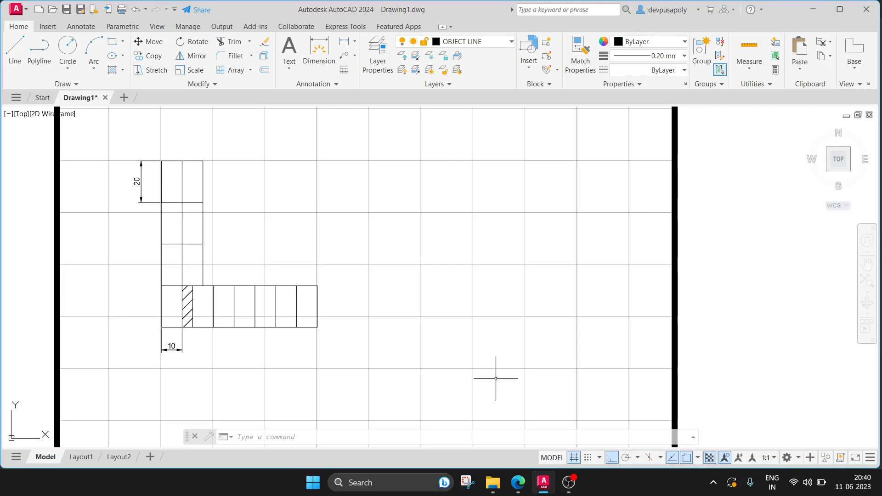
left_click(116, 134)
left_click(428, 382)
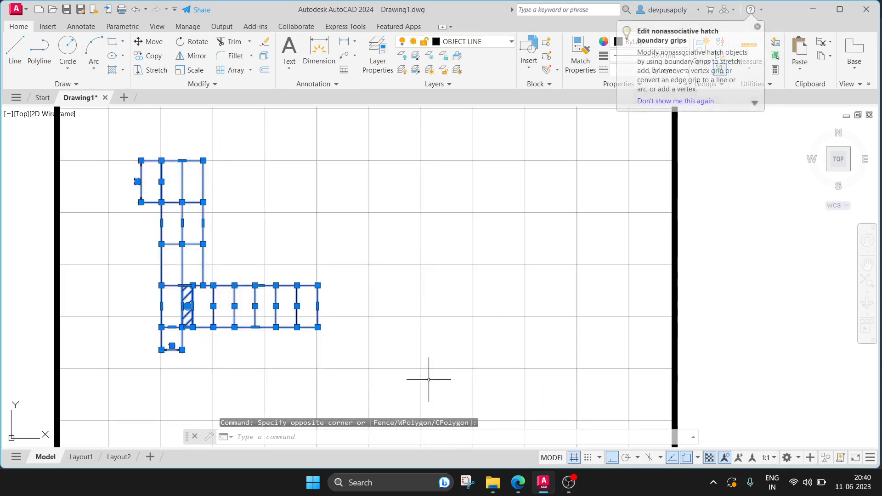
key("Delete")
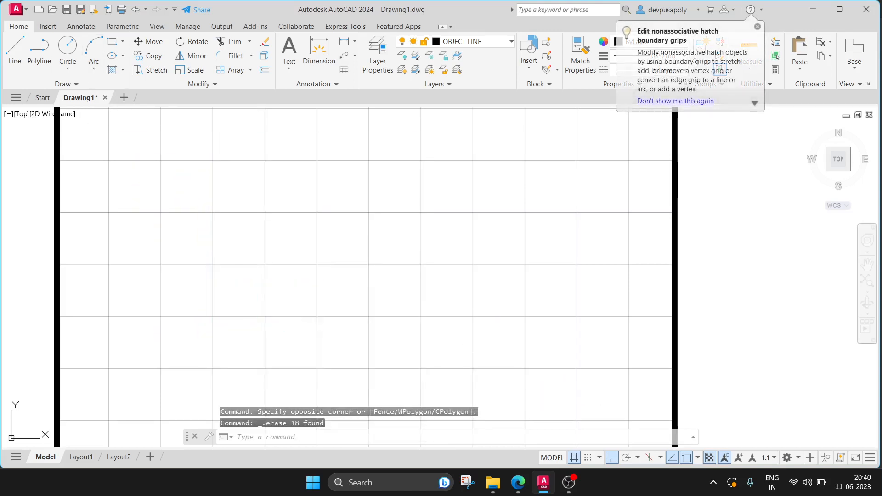
key("ctrl+z")
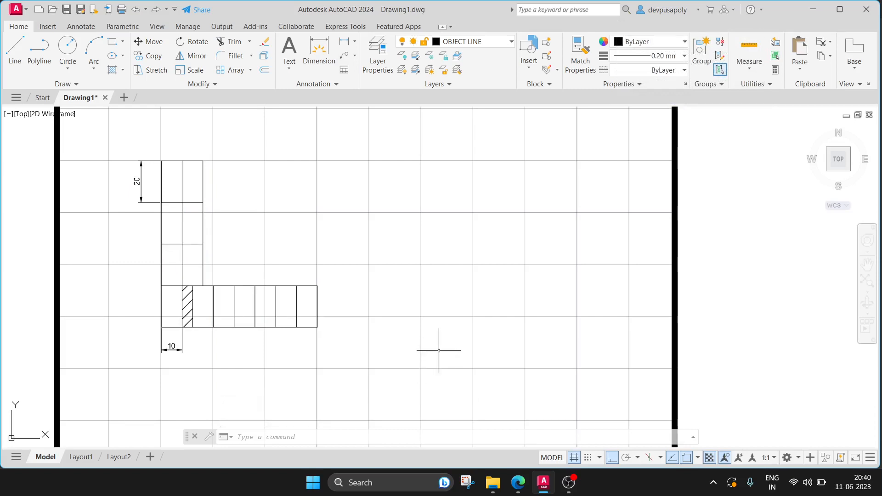
Switch back to the Edge browser and close the 2.pdf file, keeping the course outline open.
left_click(568, 483)
left_click(518, 482)
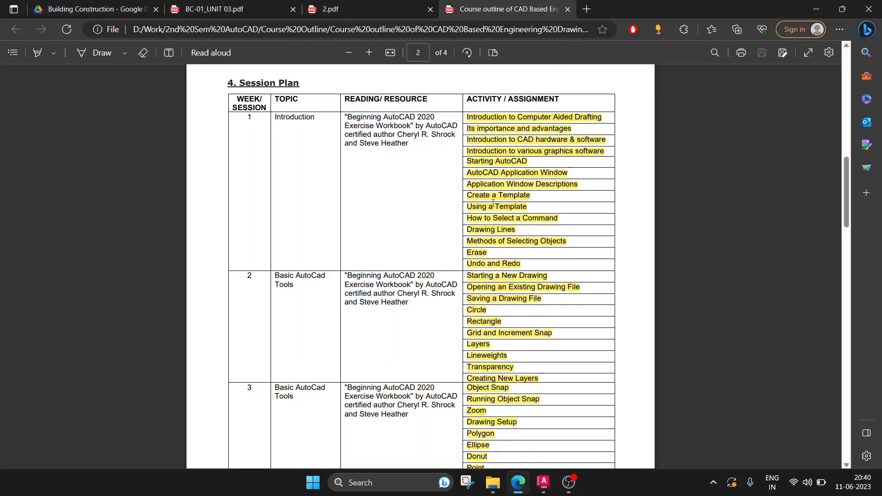
left_click(367, 6)
left_click(430, 9)
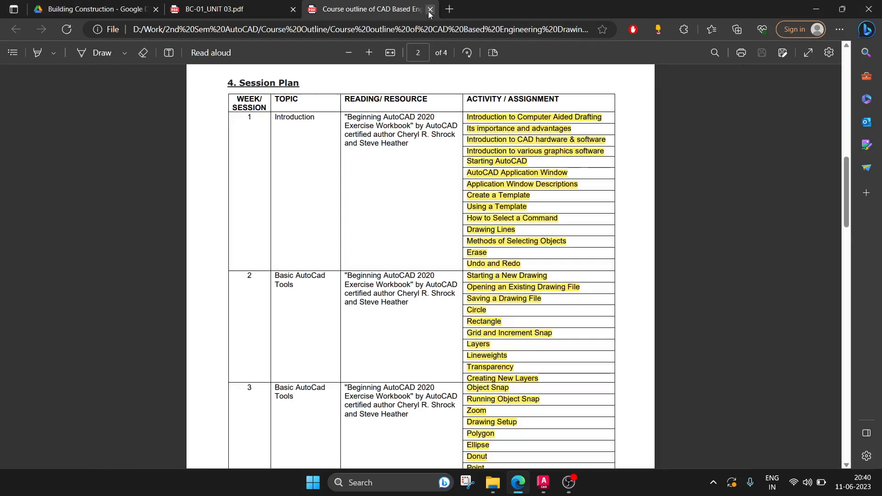
Switch to File Explorer and look through the Course Outline, Building Components, Assignments-Exercises and Brick Masonry Bonds folders.
mouse_move(493, 482)
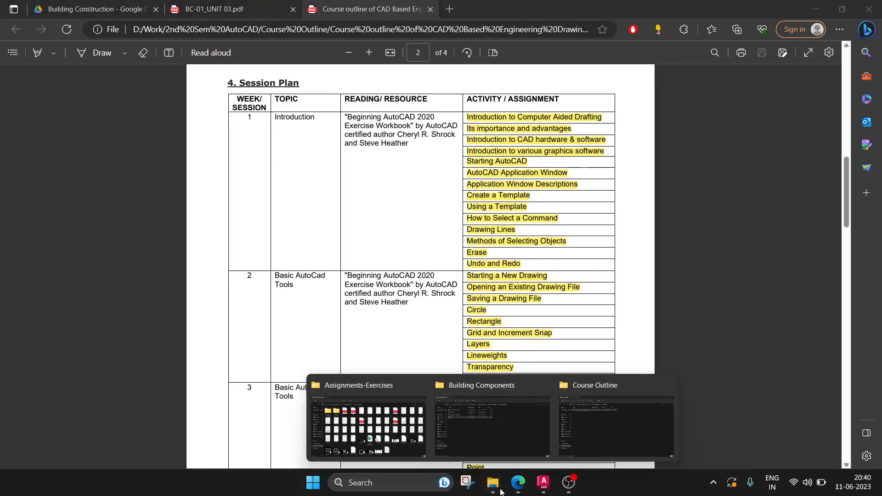
left_click(583, 445)
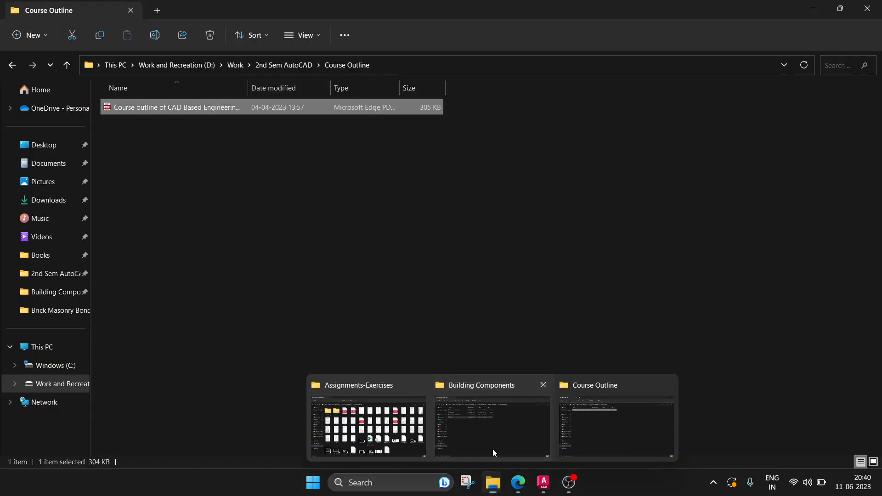
left_click(492, 448)
left_click(14, 71)
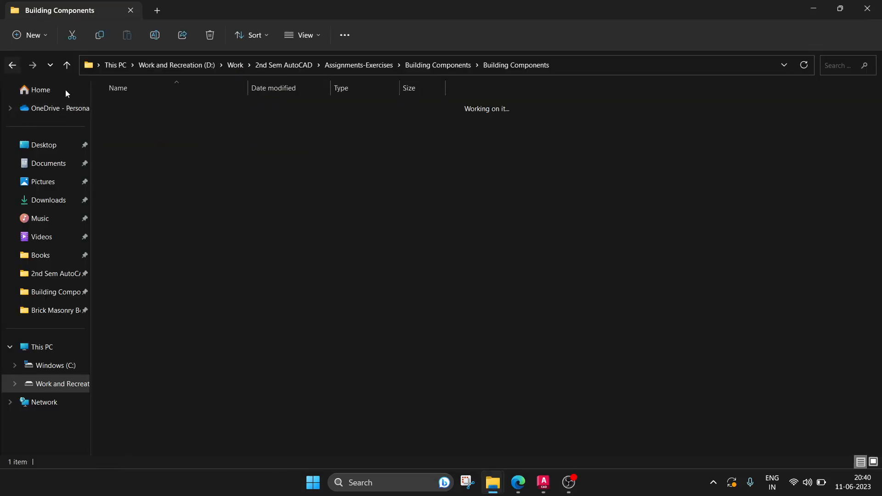
left_click(363, 68)
double_click(141, 119)
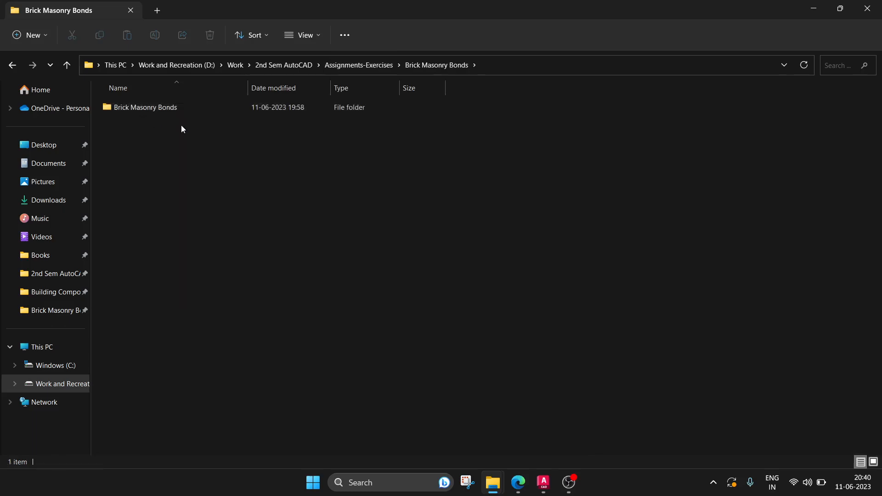
double_click(179, 111)
left_click(10, 68)
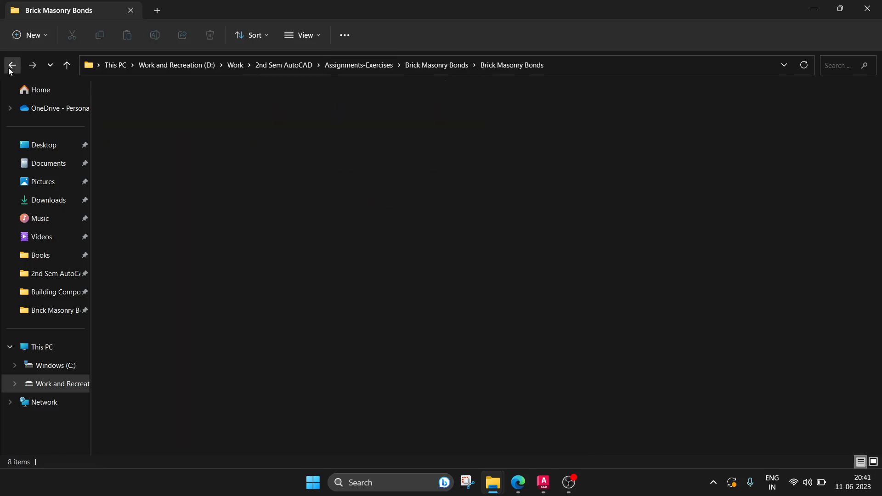
left_click(10, 68)
Open the PDF file 4 from the inner Brick Masonry Bonds folder under Assignments-Exercises.
left_click(541, 490)
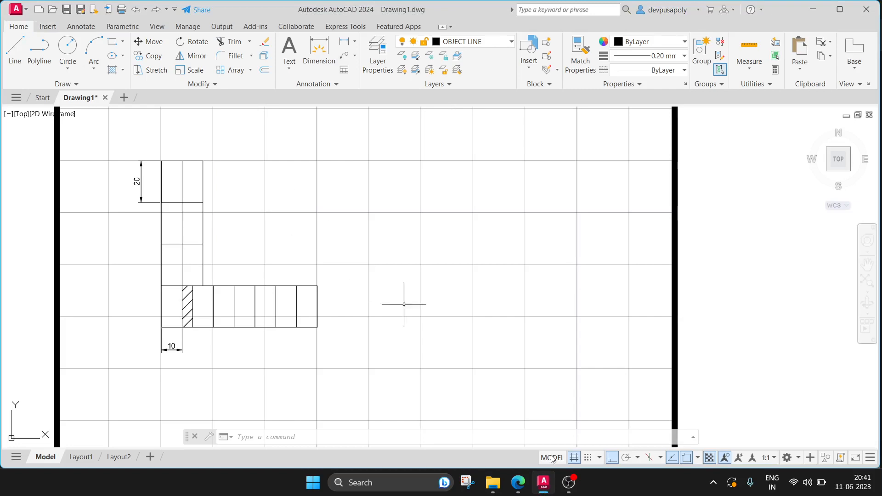
left_click(518, 483)
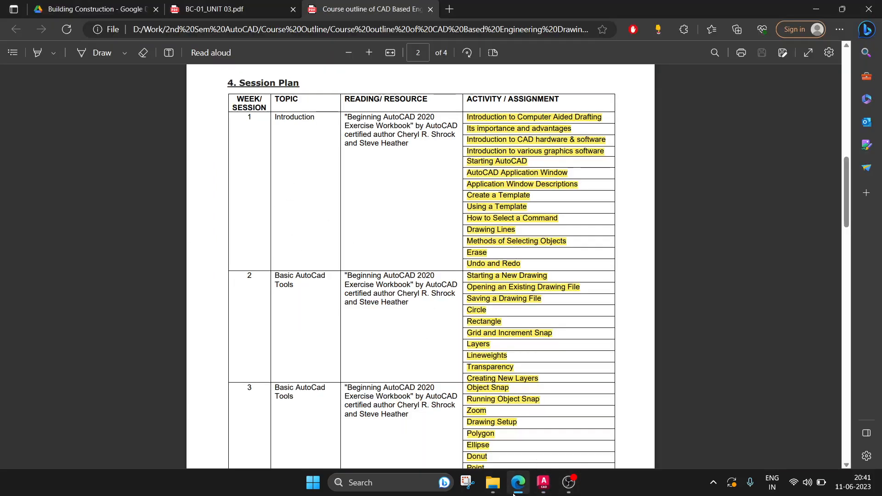
mouse_move(492, 483)
left_click(608, 427)
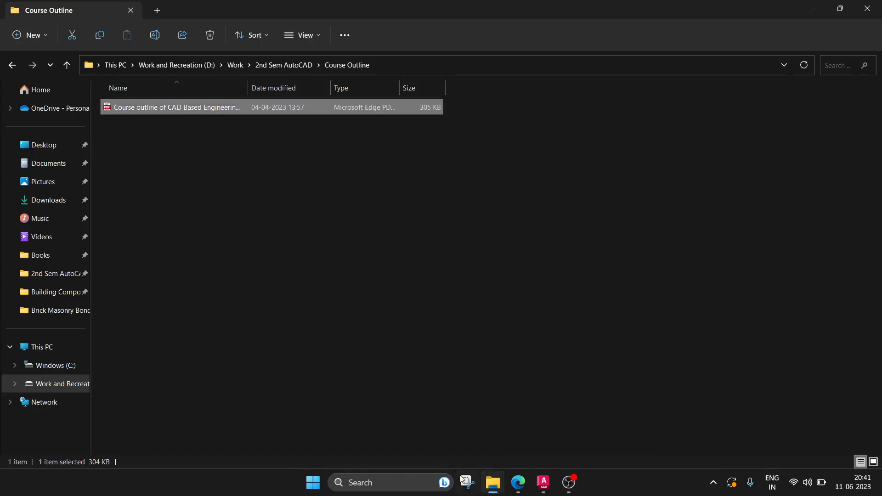
left_click(489, 442)
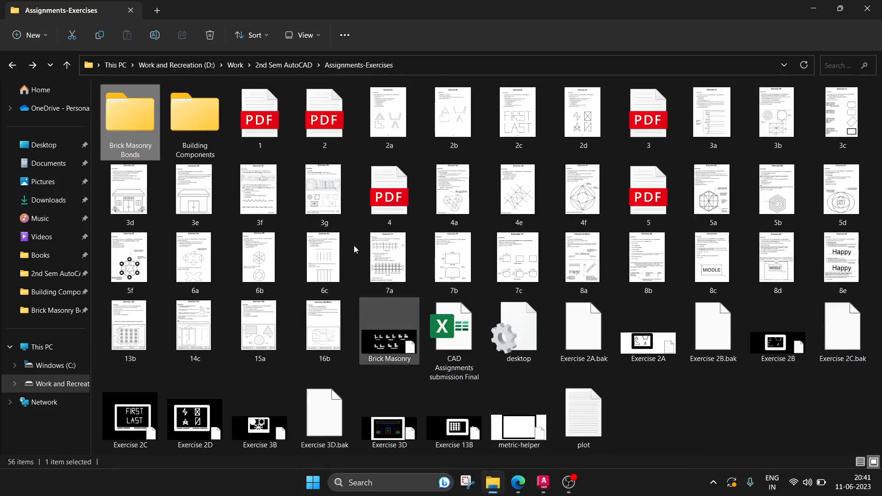
double_click(156, 139)
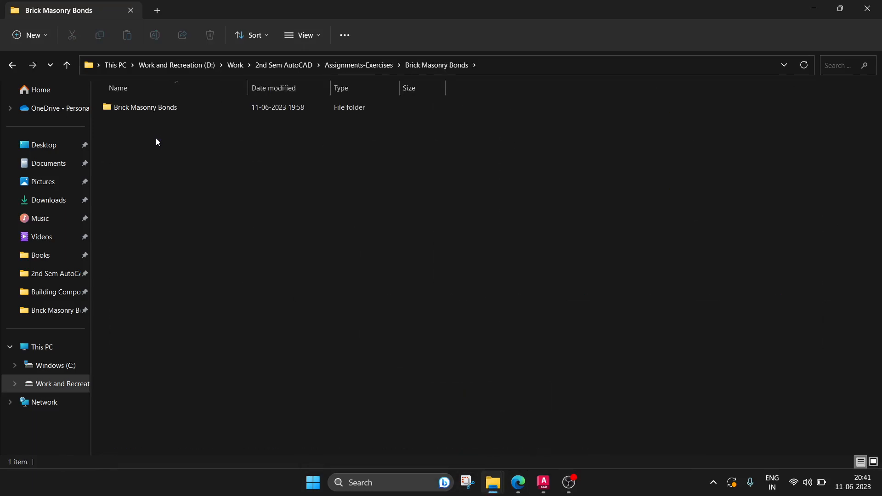
double_click(157, 114)
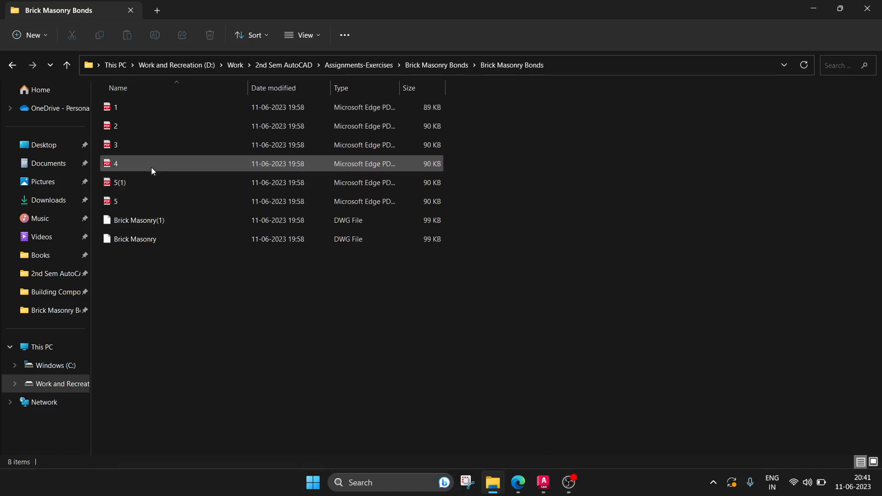
double_click(152, 168)
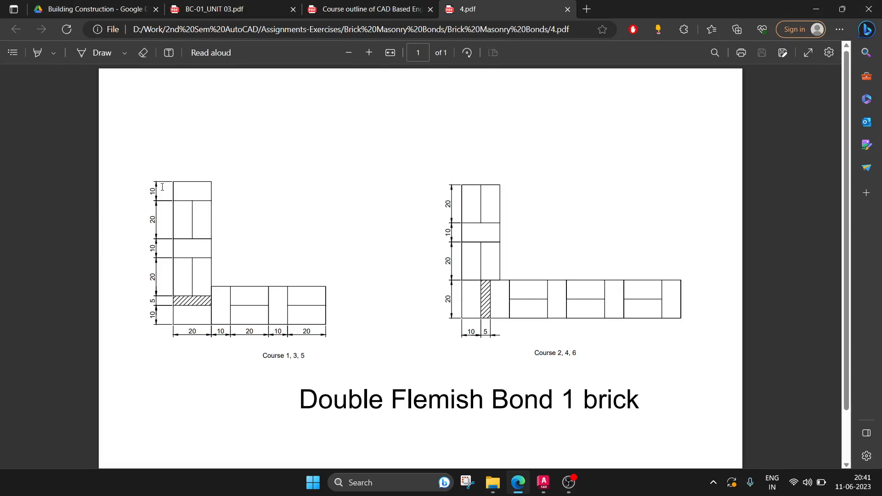
Switch to AutoCAD and draw a horizontal brick outline 20 wide and 10 high as a polyline in the empty area beside the existing plan.
left_click(510, 491)
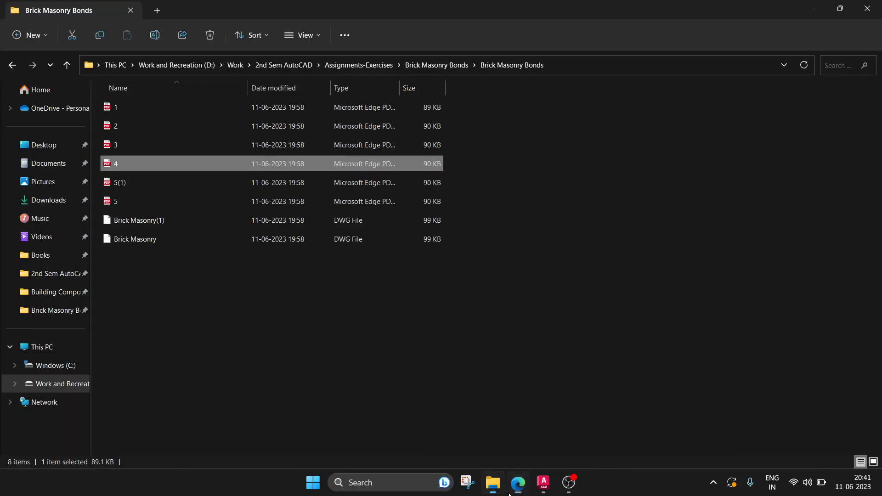
left_click(544, 491)
left_click(39, 48)
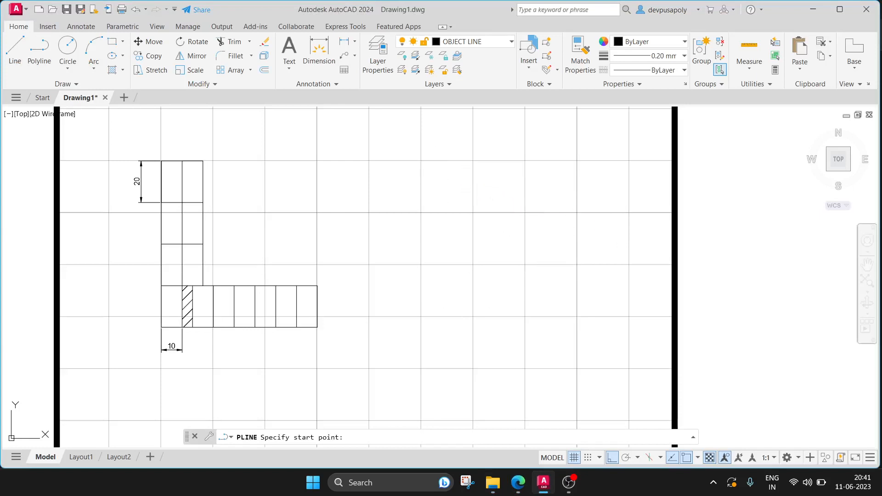
left_click(421, 161)
type("2")
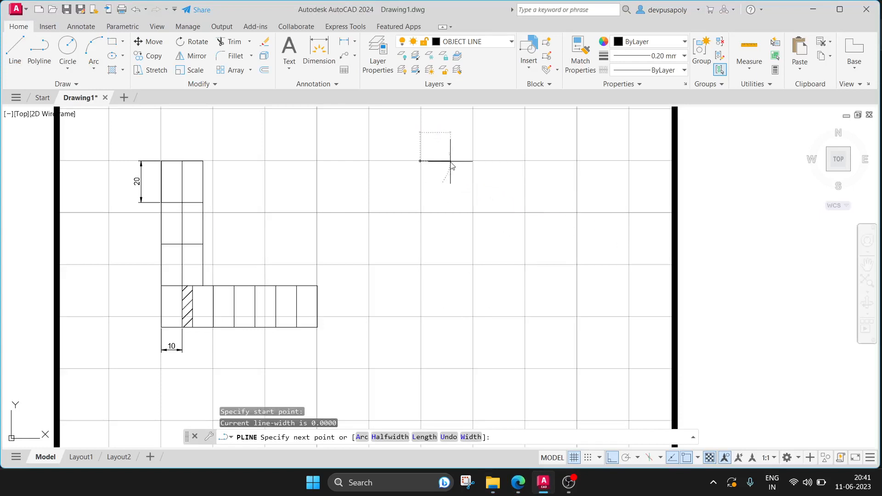
type("0")
key("Return")
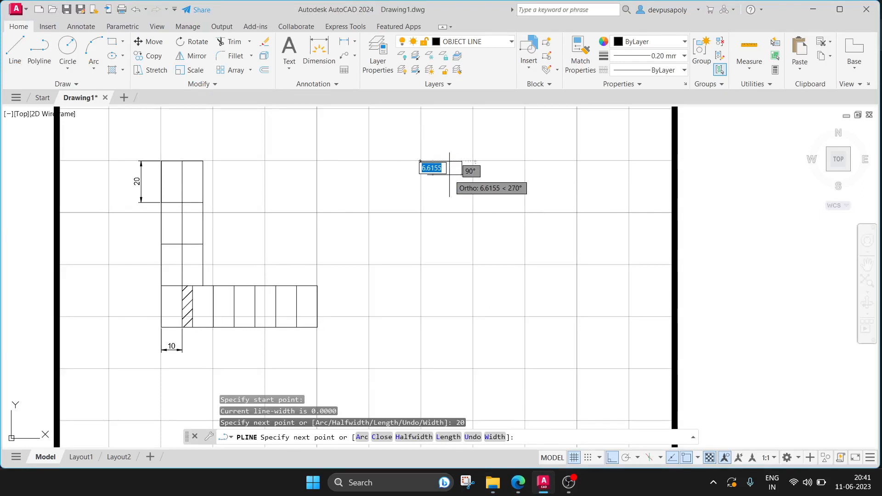
type("10")
key("Return")
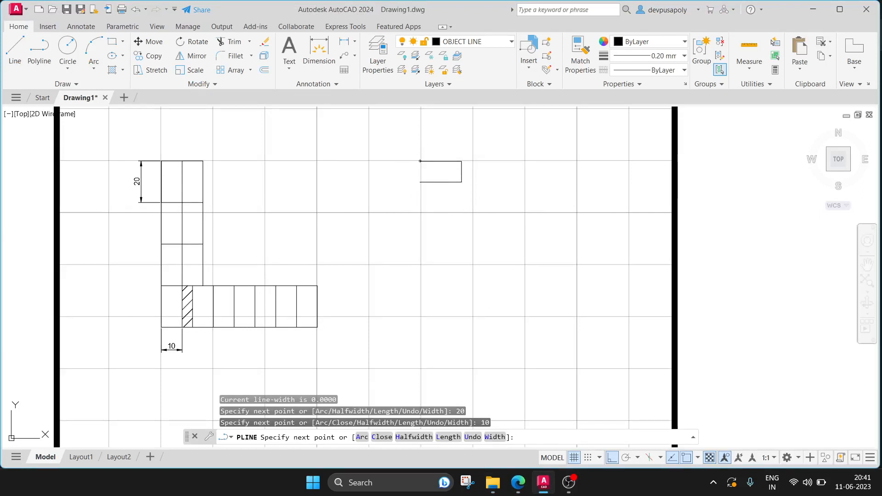
left_click(420, 160)
key("Escape")
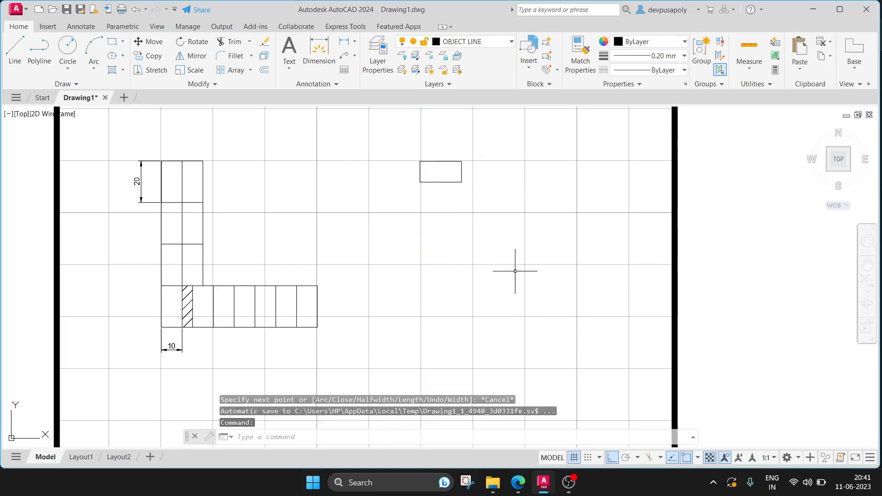
Check the 4.pdf reference, then draw a vertical brick 10 wide and 20 high as a polyline below the horizontal brick's left half.
left_click(518, 482)
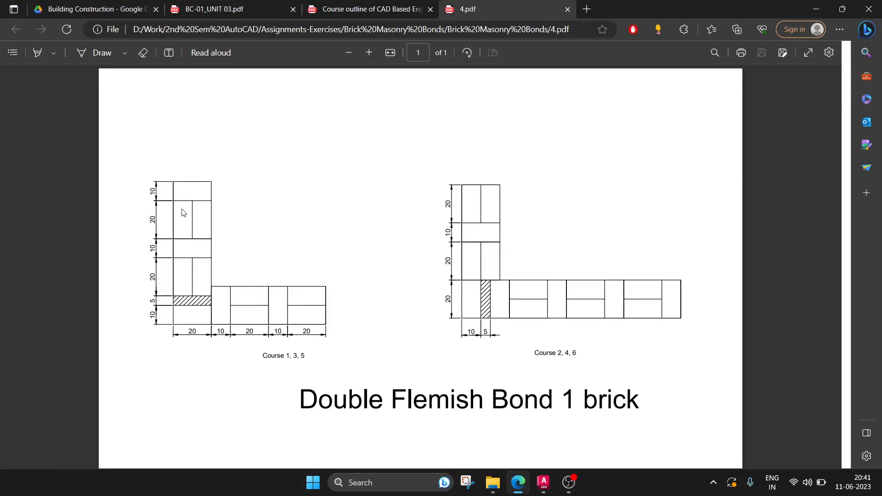
left_click(544, 482)
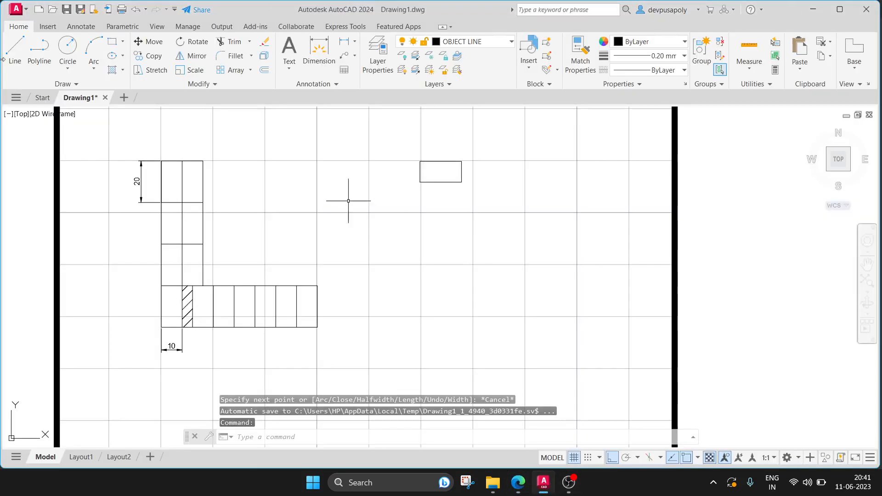
left_click(39, 50)
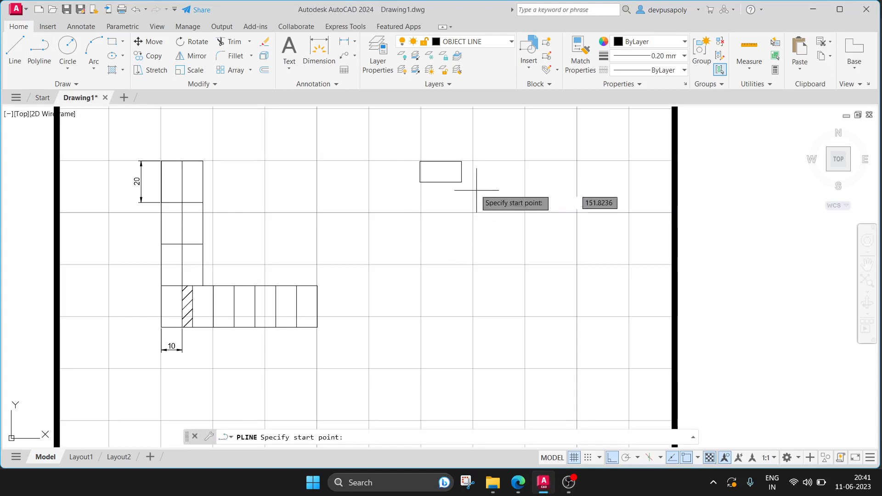
left_click(420, 182)
type("20")
key("Return")
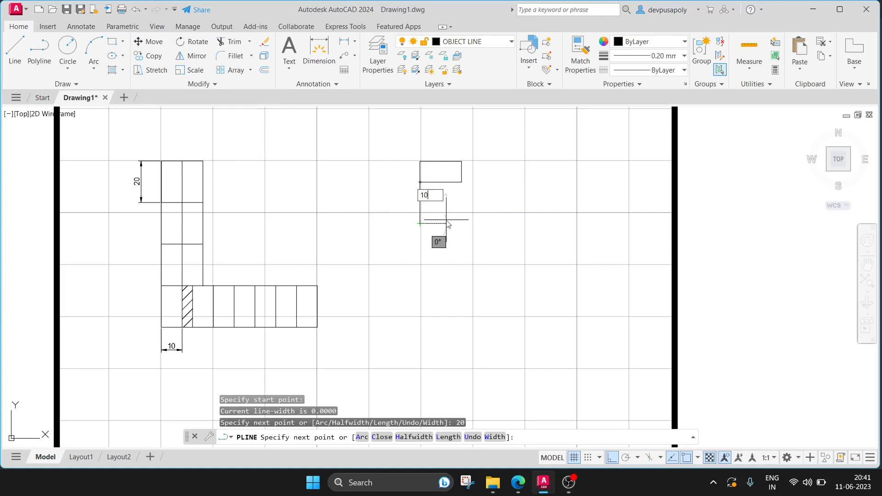
type("10")
key("Return")
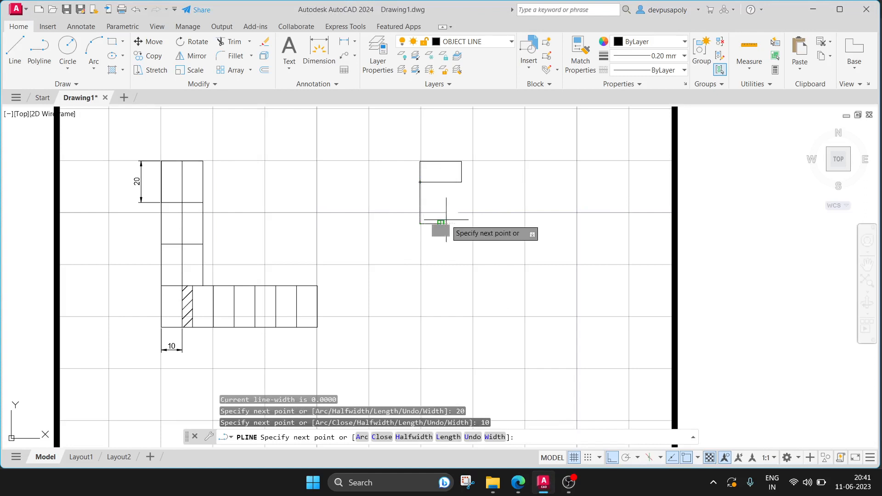
left_click(441, 172)
key("Escape")
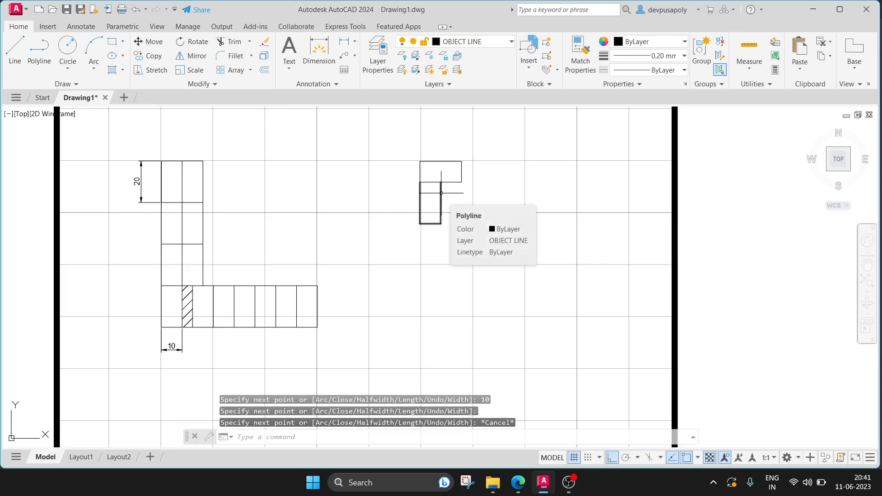
Draw a second matching vertical brick as a polyline adjoining the first, below the horizontal brick's right half.
left_click(39, 49)
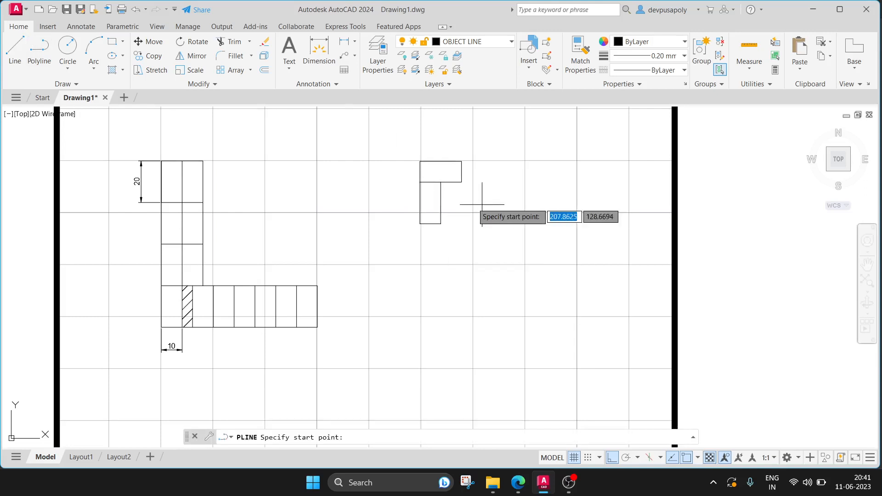
left_click(440, 224)
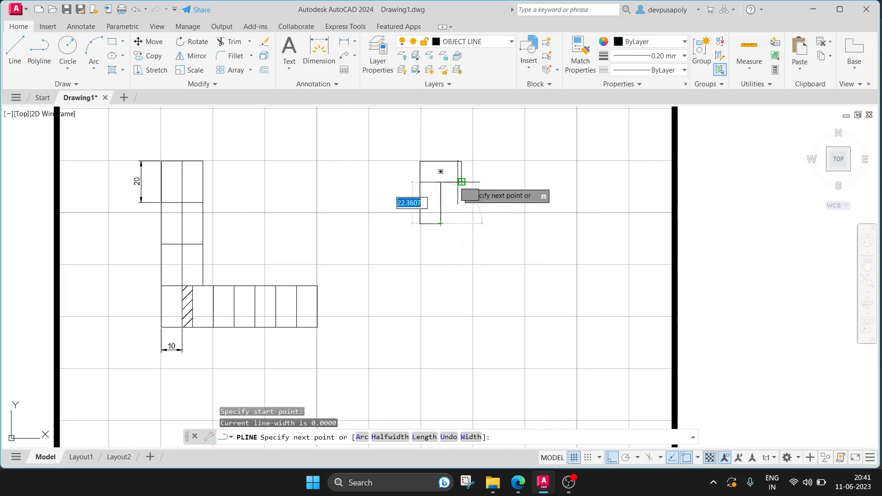
left_click(462, 224)
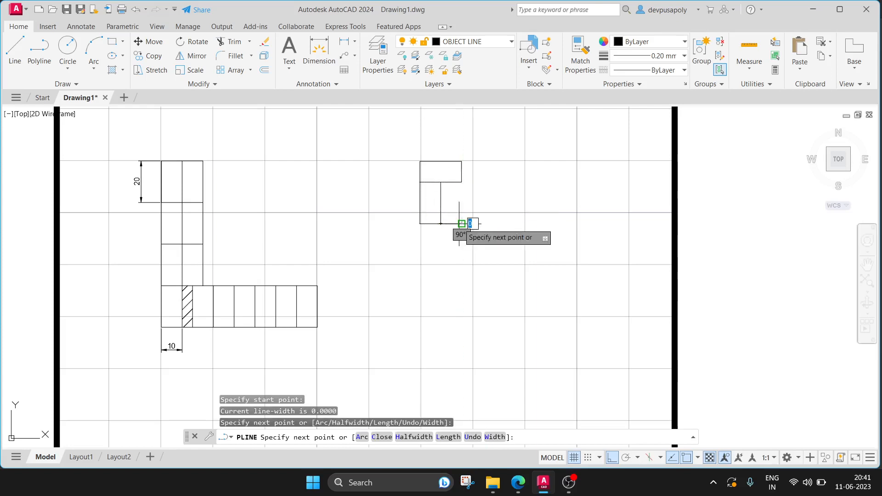
left_click(462, 182)
key("Escape")
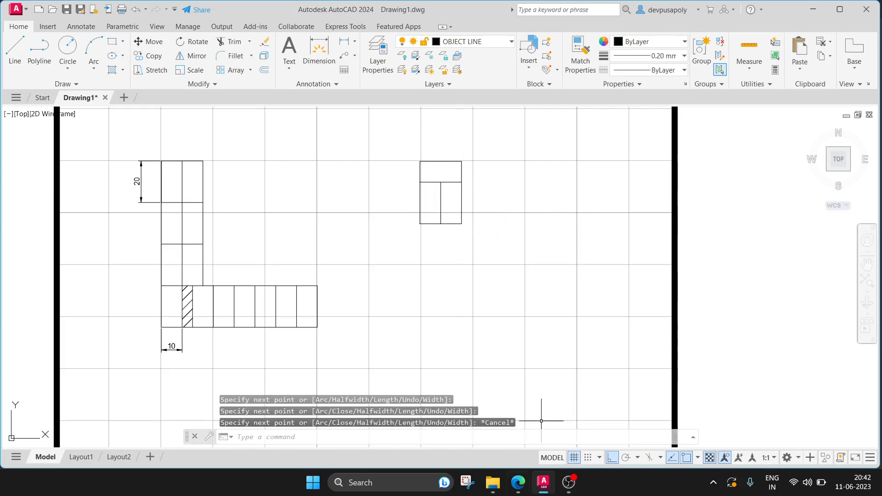
Copy the horizontal brick about 30 units straight down so it sits below the pair of vertical bricks.
left_click(521, 491)
left_click(521, 490)
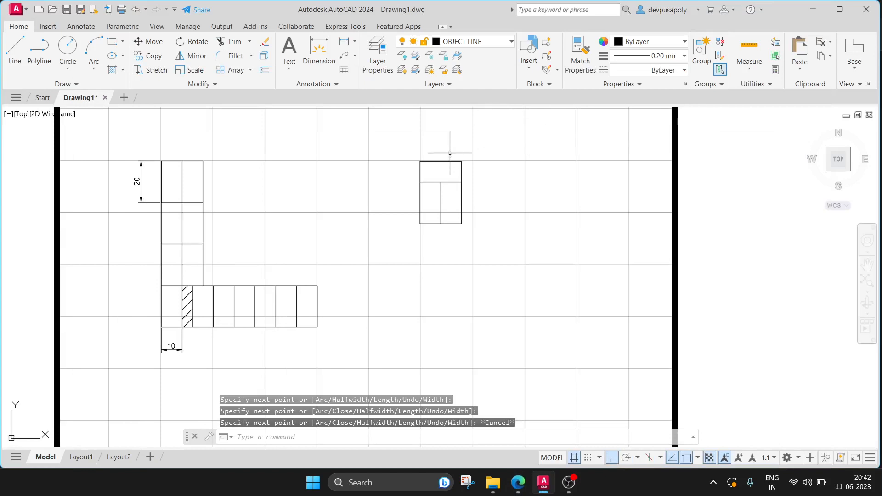
left_click(462, 161)
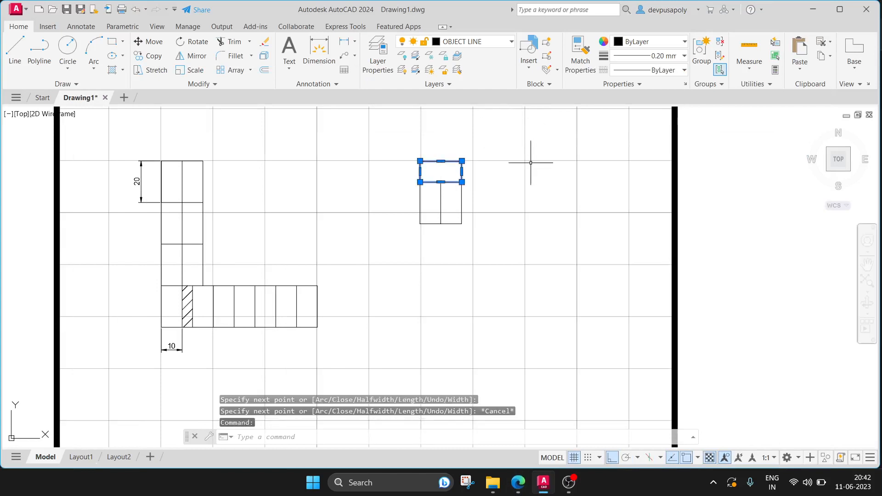
key("ctrl+c")
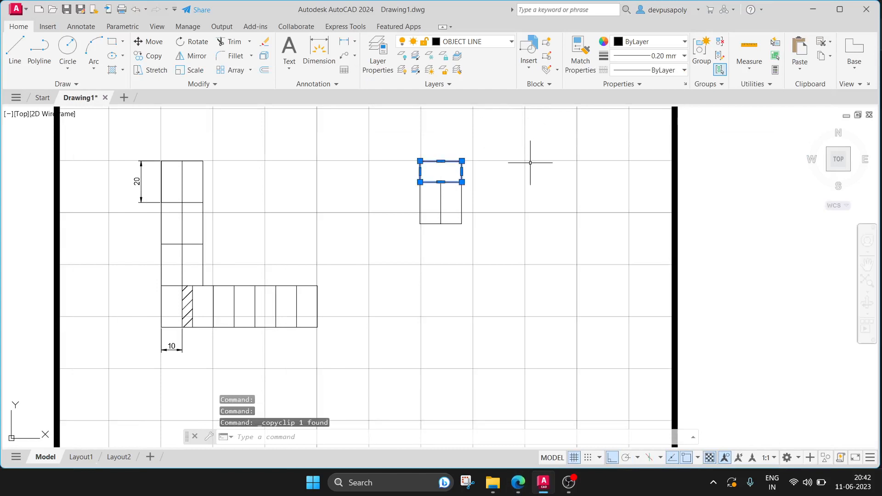
type("copy")
key("Return")
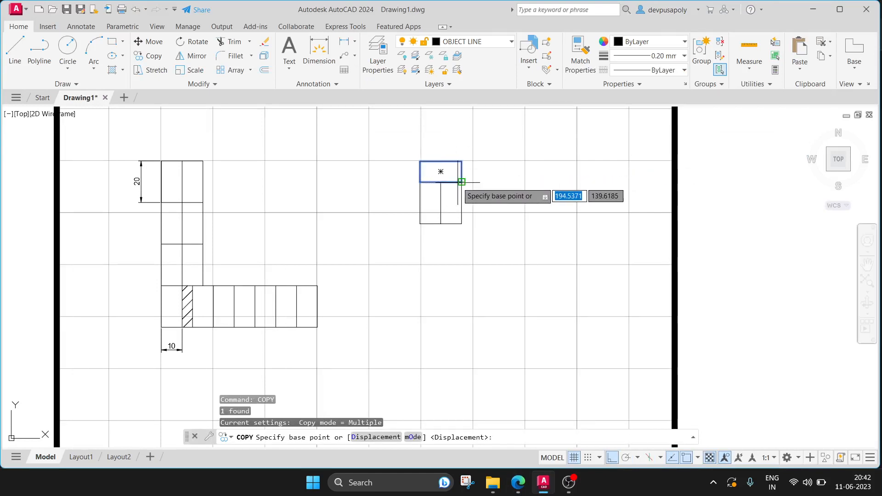
left_click(440, 172)
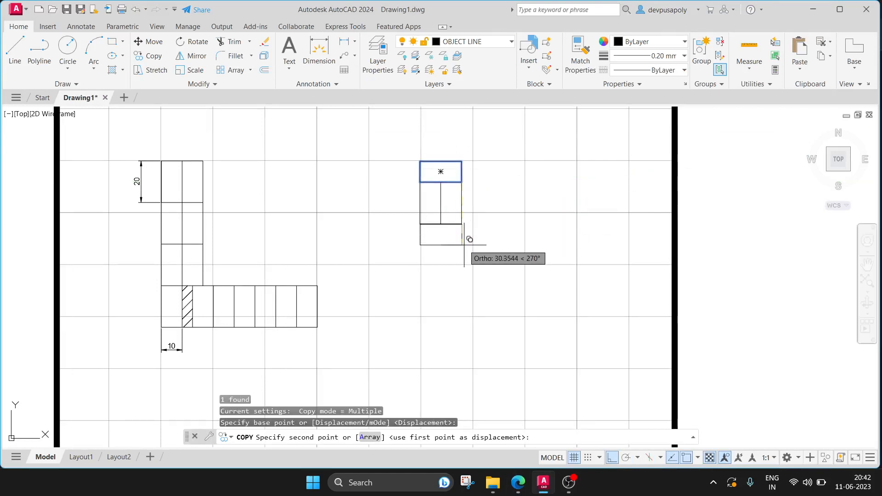
left_click(464, 245)
key("Escape")
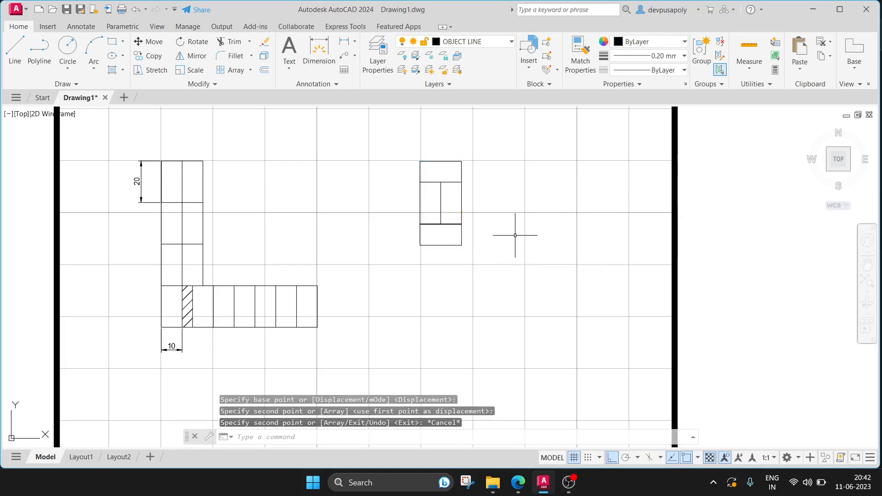
left_click(523, 486)
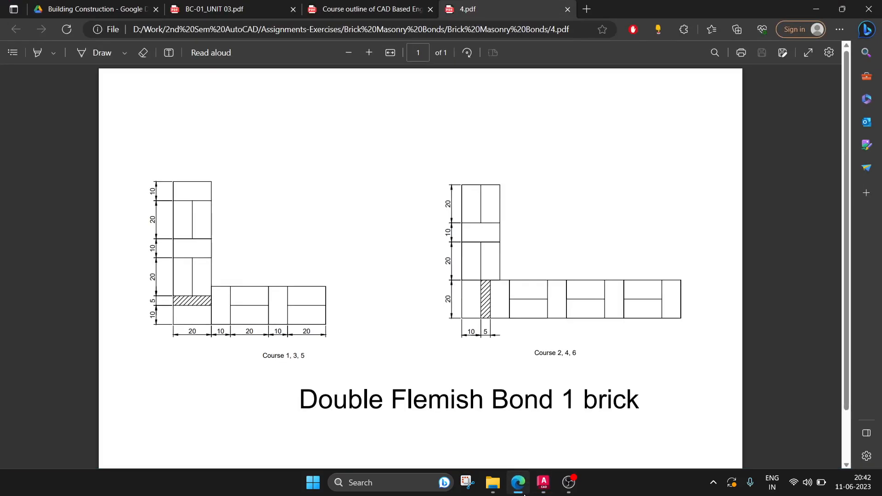
left_click(522, 487)
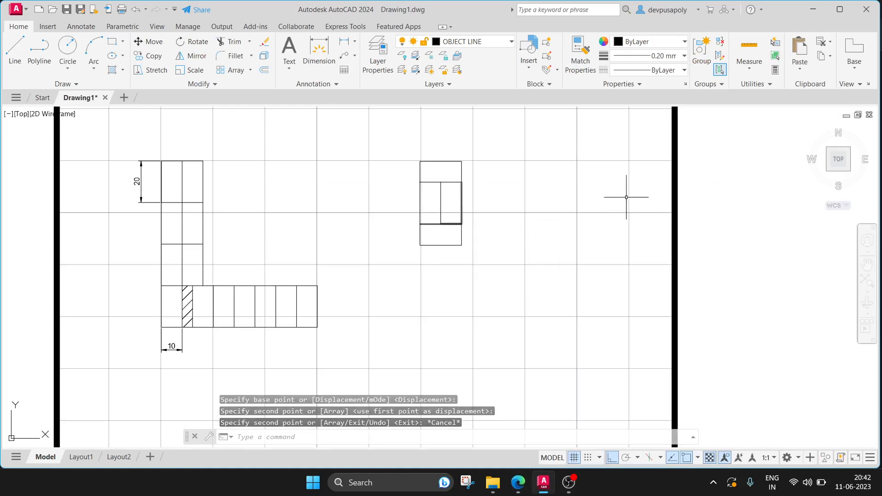
type("join")
key("Return")
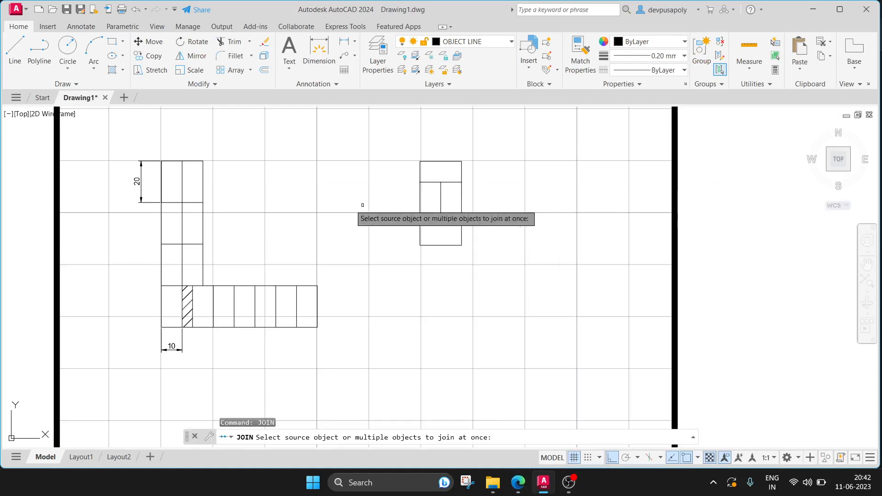
left_click(426, 181)
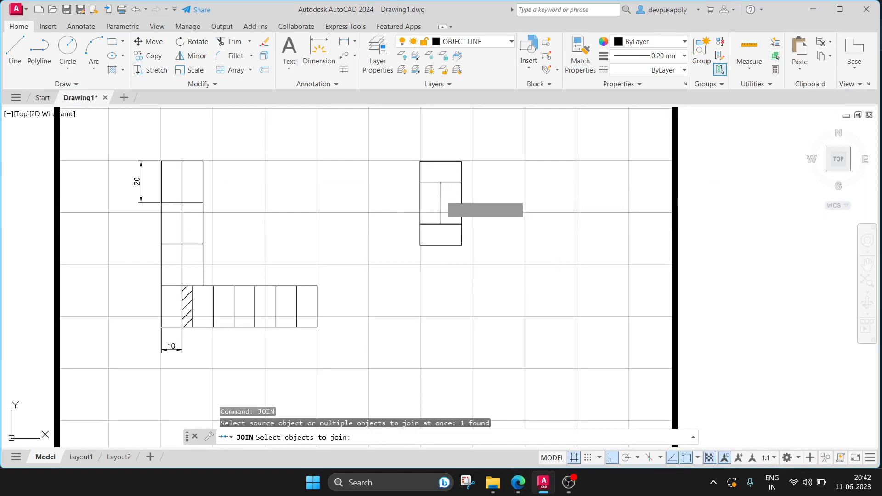
left_click(461, 197)
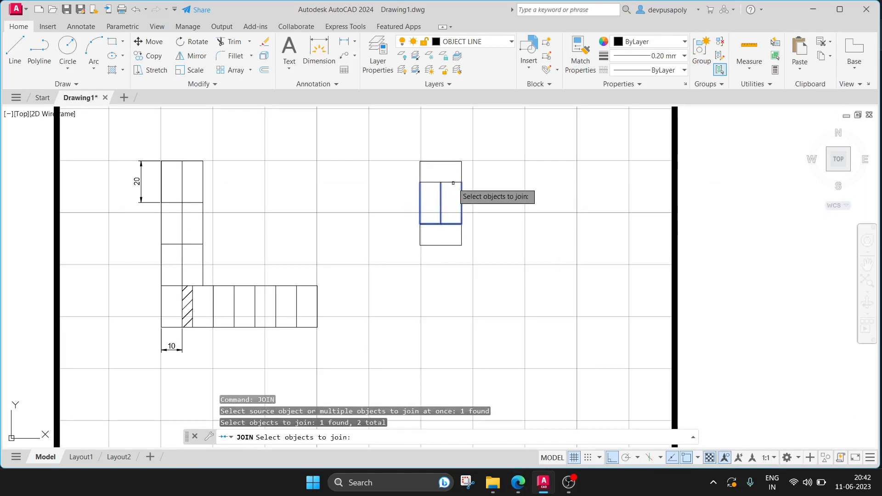
key("Escape")
Draw a line across the upper edge of the vertical brick pair, from its left corner to its right corner.
type("l")
key("Return")
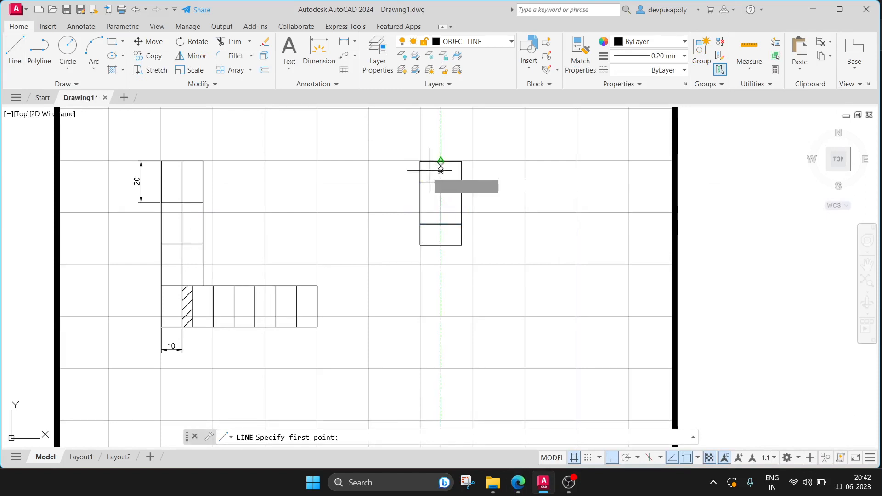
left_click(419, 181)
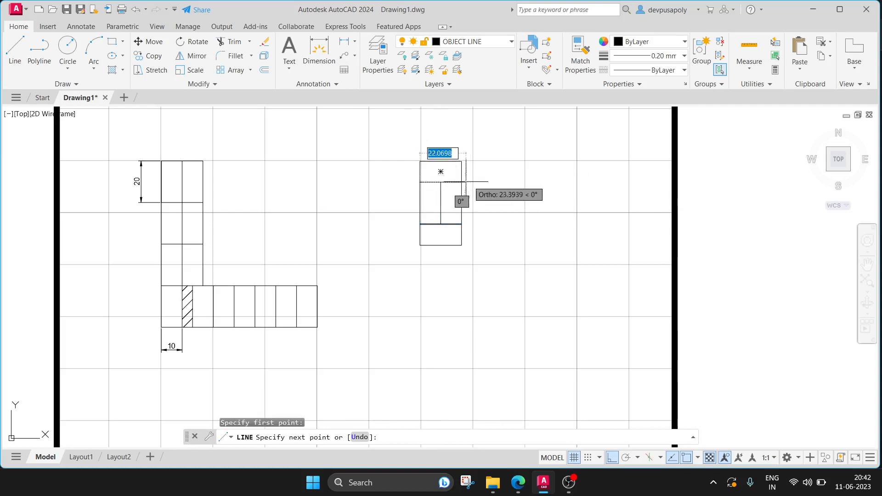
left_click(461, 182)
key("Escape")
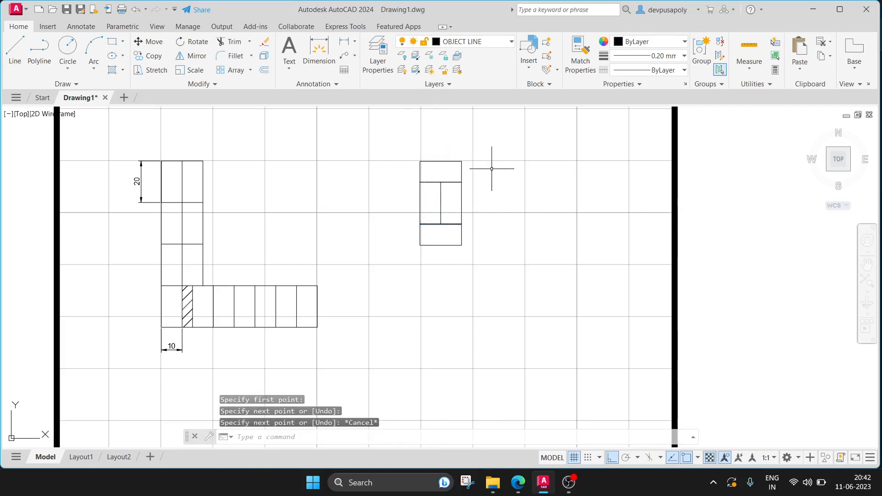
Join the new upper line and the two vertical brick outlines into one polyline.
type("join")
key("Return")
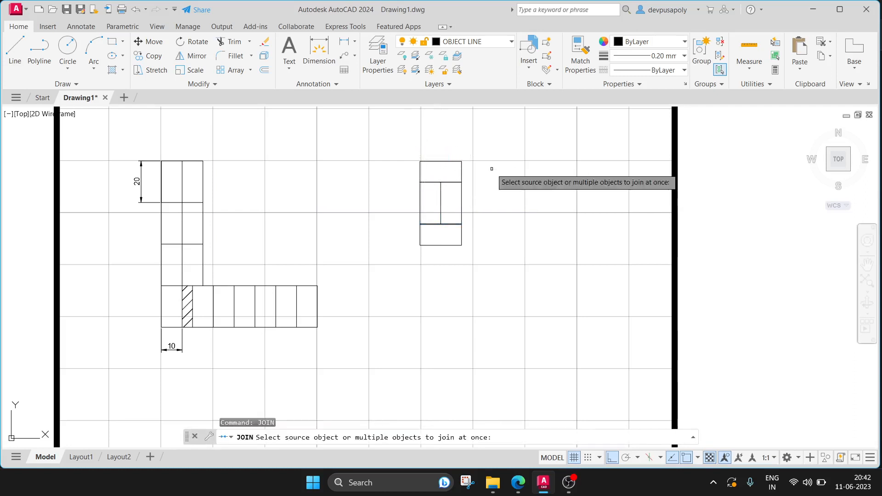
left_click(453, 182)
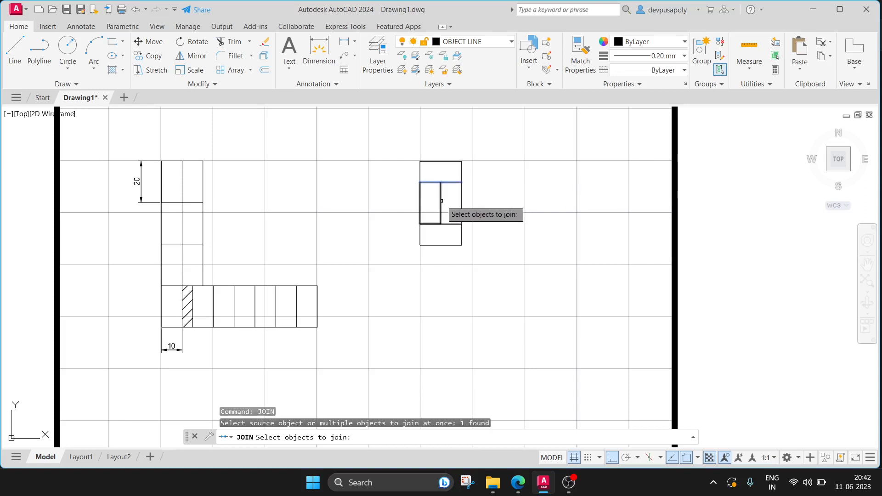
left_click(441, 201)
left_click(462, 204)
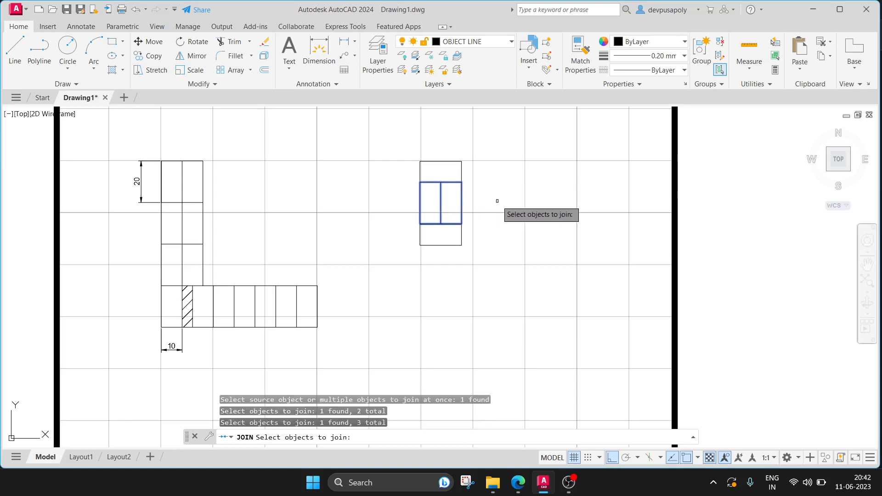
key("Return")
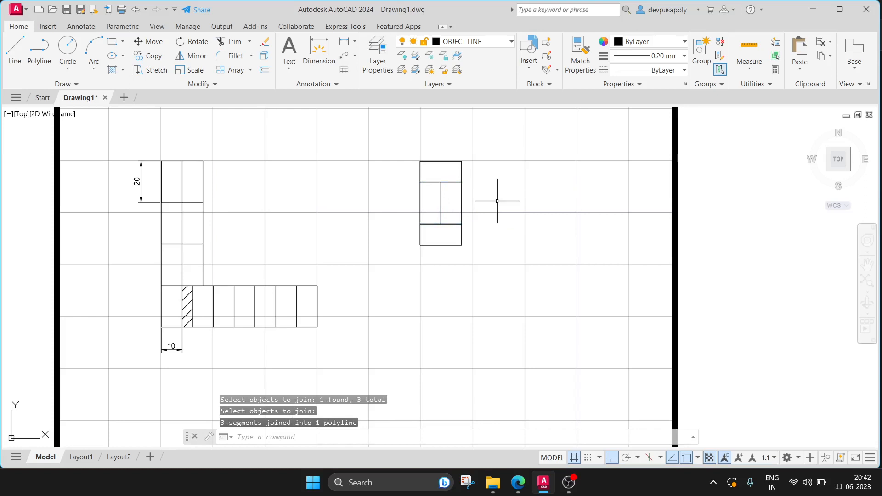
left_click(440, 201)
left_click(483, 242)
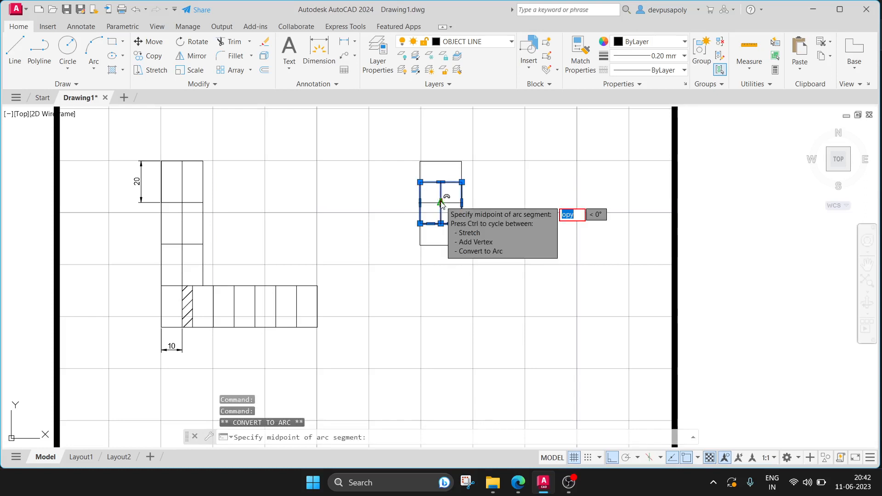
key("Escape")
key("Escape")
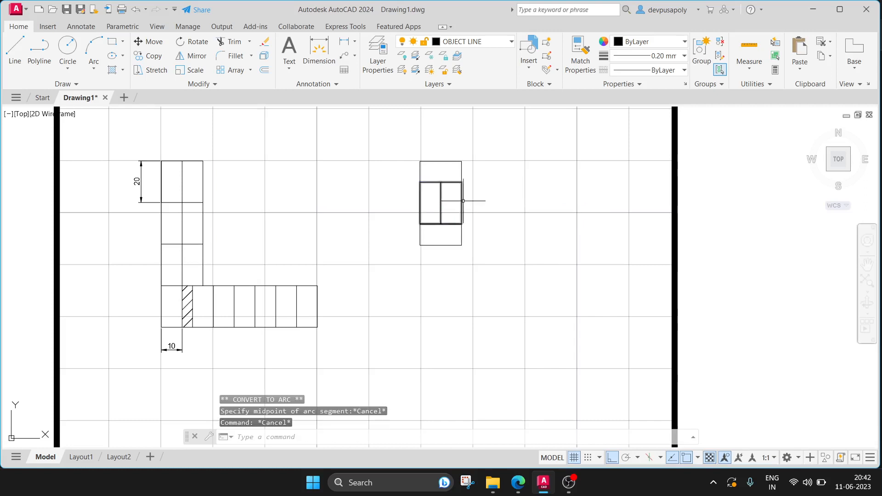
Copy the joined pair of vertical bricks straight down so it sits directly below the lower horizontal brick.
key("Return")
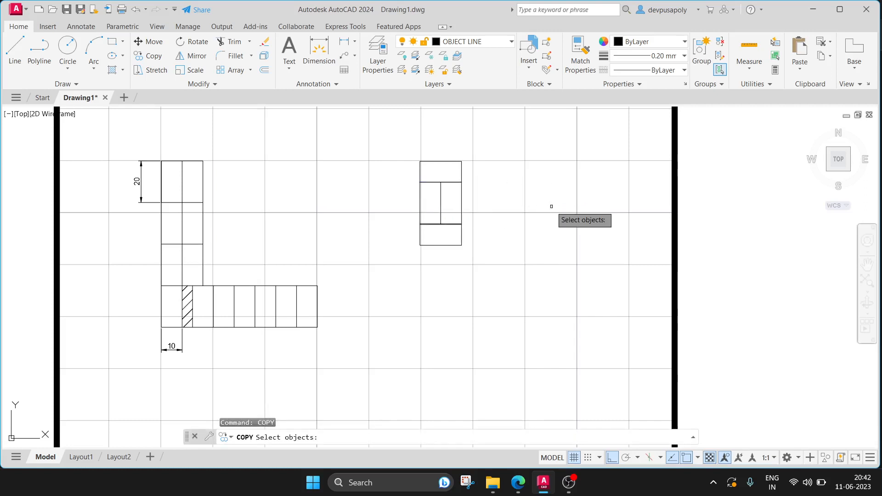
left_click(462, 213)
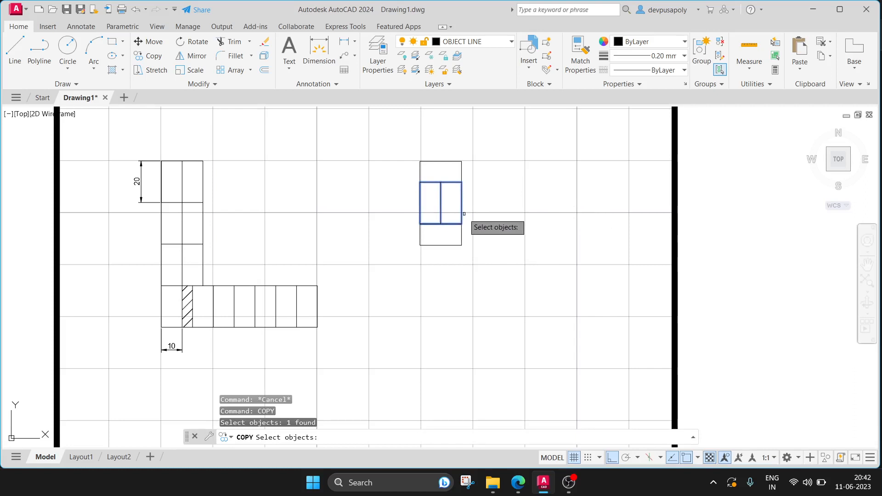
key("Return")
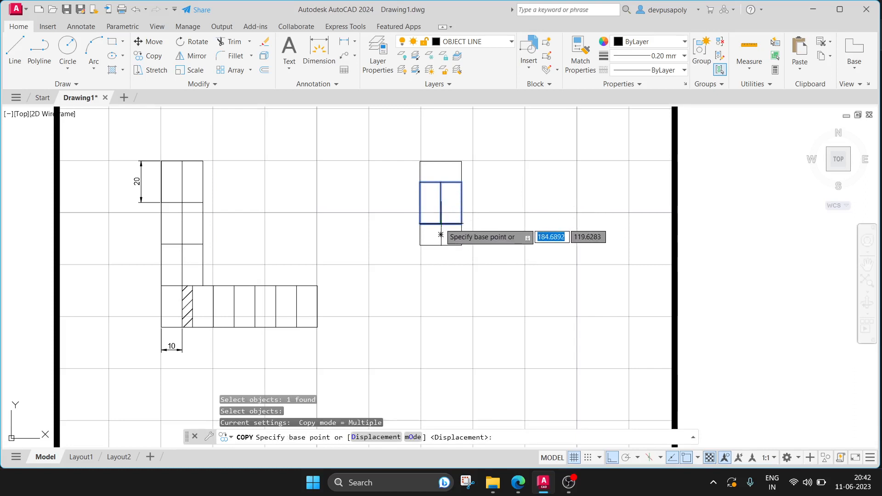
left_click(441, 235)
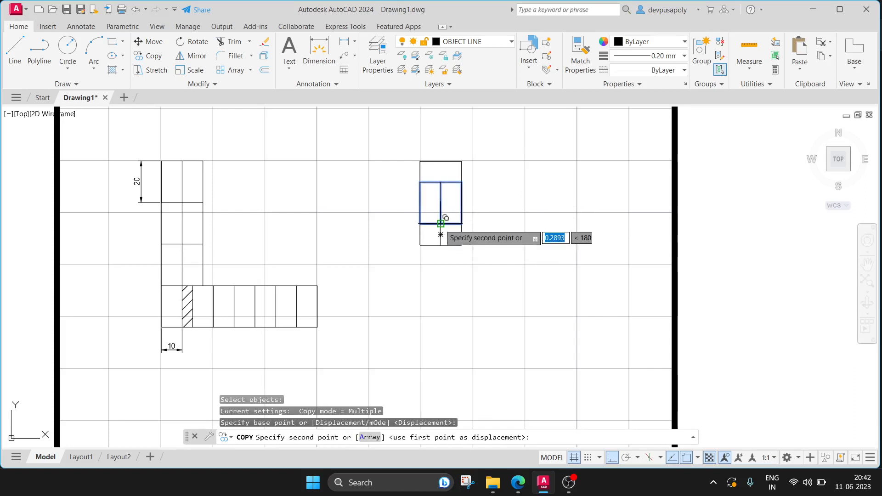
left_click(435, 287)
key("Escape")
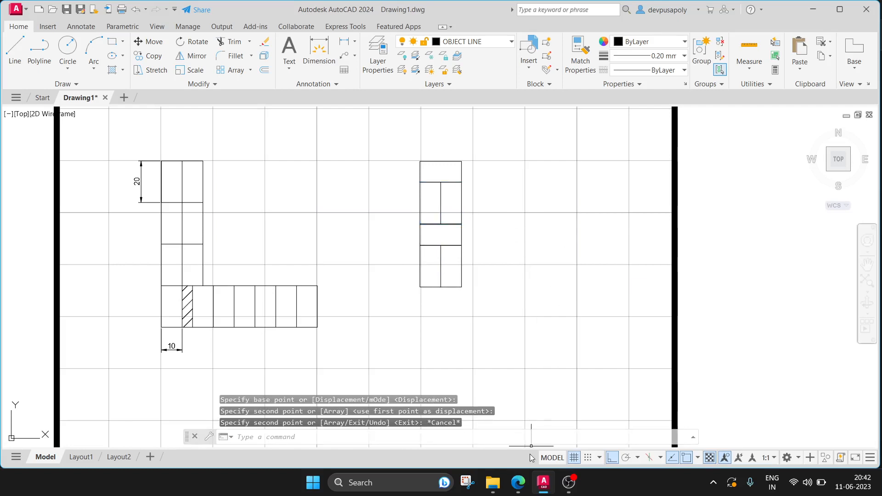
Check the reference PDF 4 for what follows below the second pair of vertical bricks.
left_click(525, 485)
left_click(518, 482)
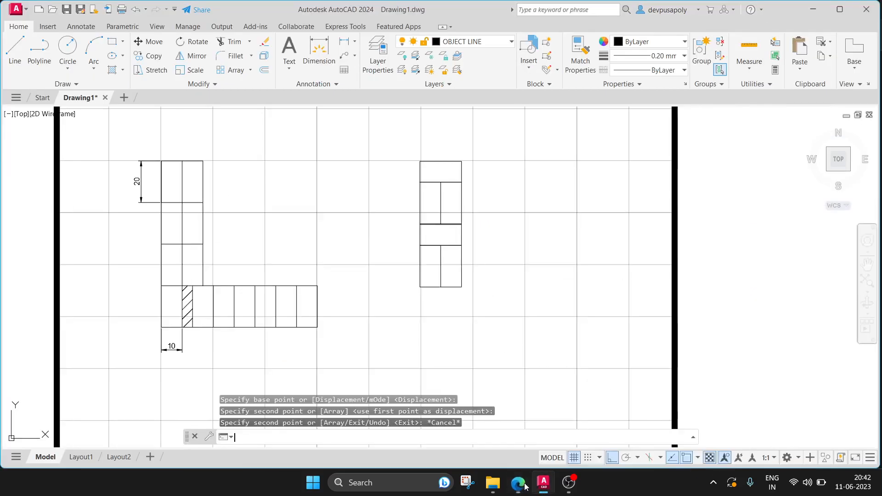
left_click(518, 482)
left_click(525, 485)
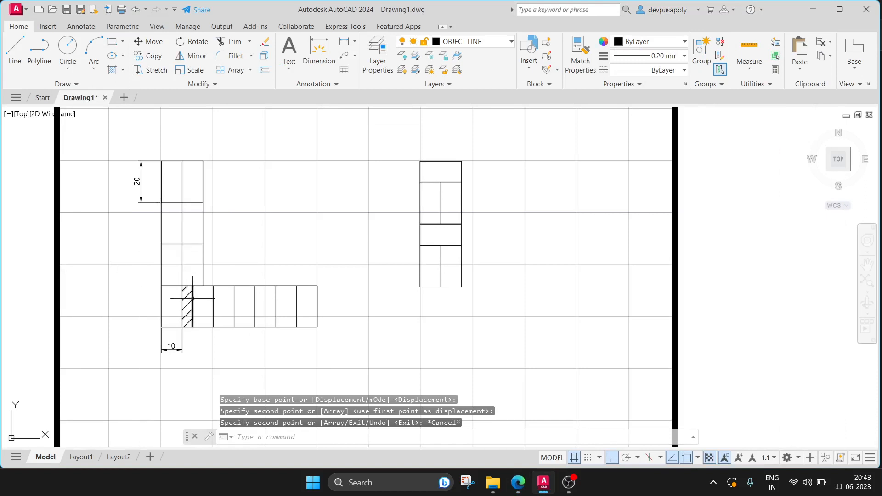
key("Escape")
type("joi")
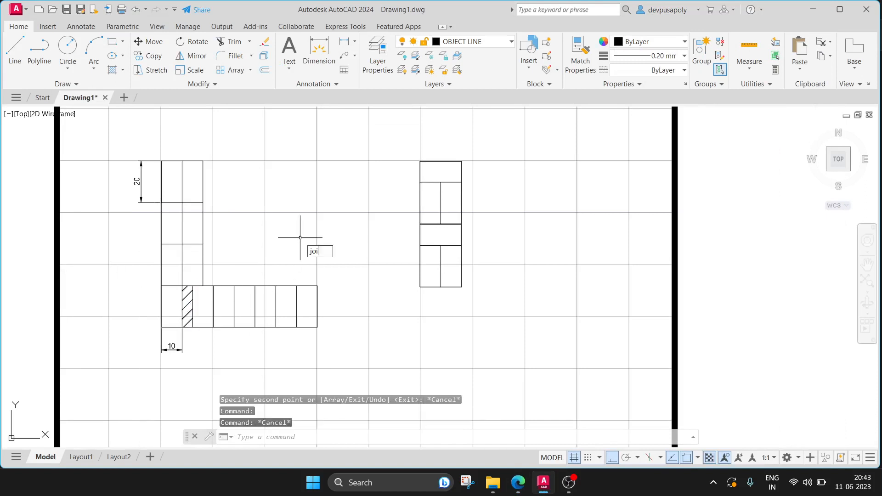
type("n")
key("Return")
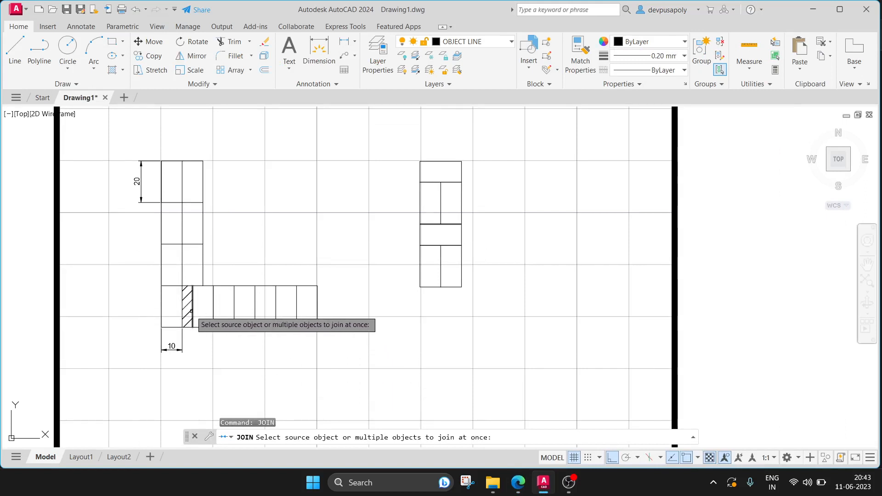
key("Escape")
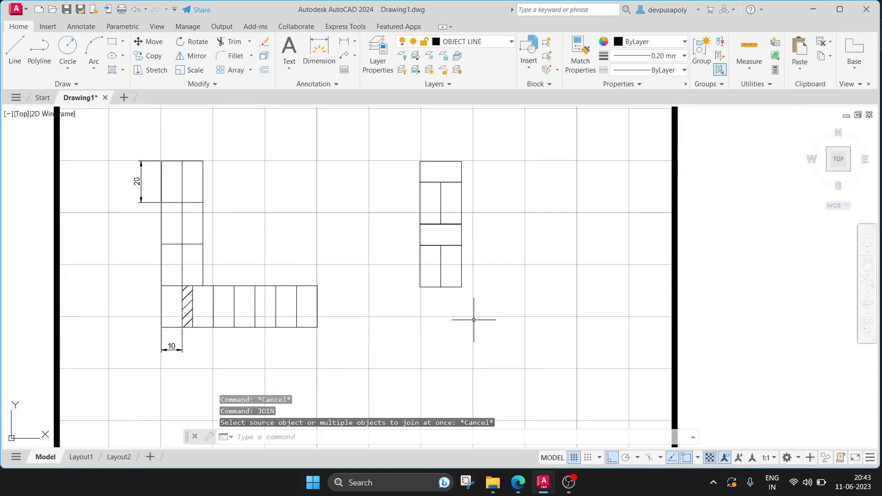
key("Escape")
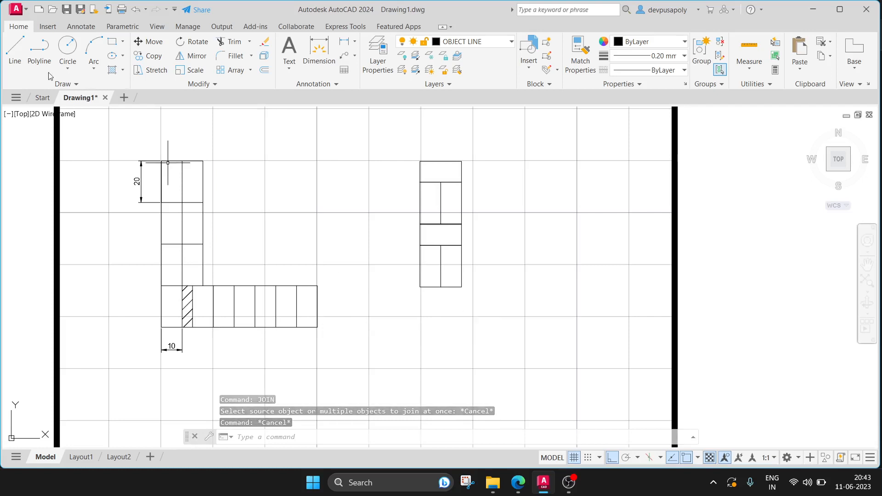
Draw a 5-unit-deep closer strip as a polyline under the lower vertical brick pair, across the pair's full width.
left_click(39, 48)
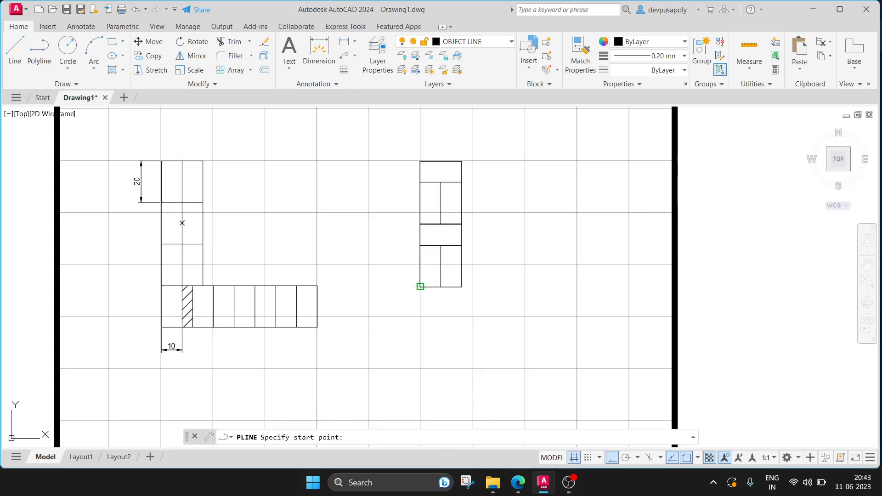
left_click(419, 287)
type("5")
key("Return")
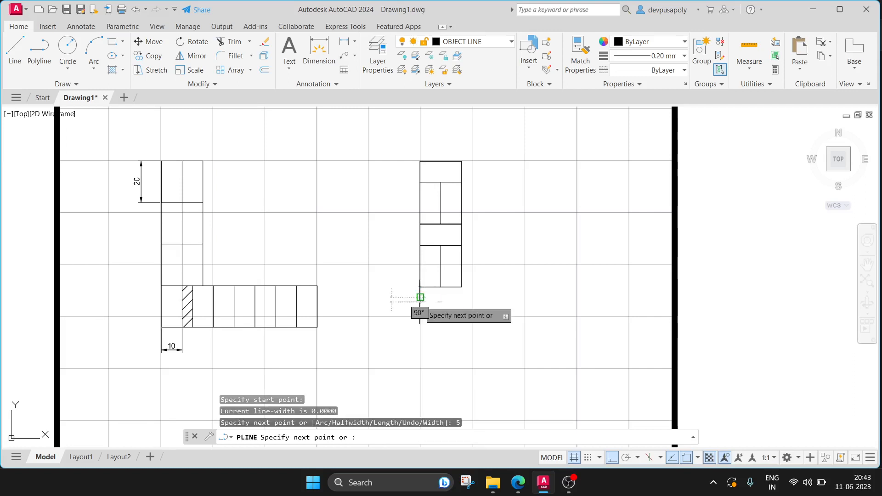
left_click(462, 297)
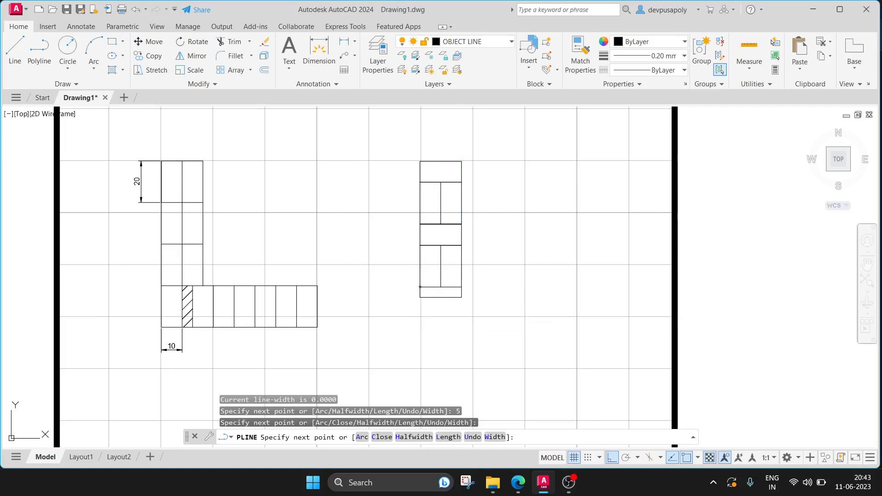
left_click(462, 287)
key("Escape")
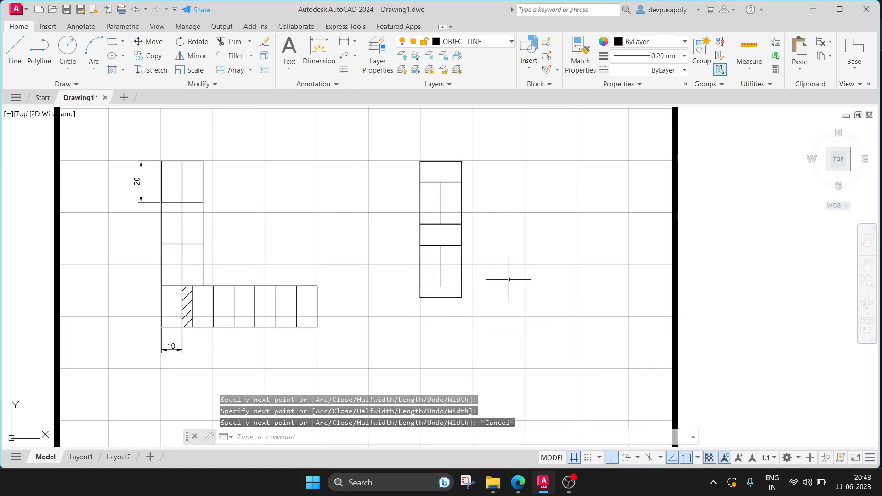
Hatch the narrow closer strip at the foot of the column with the ANSI31 pattern at scale 1.
scroll(508, 280, "up", 2)
middle_click_drag(543, 227, 533, 236)
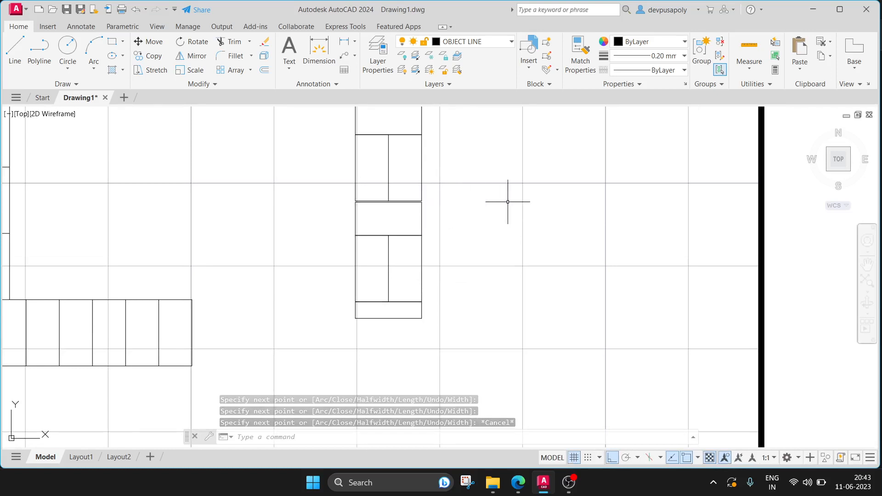
scroll(512, 200, "down", 2)
middle_click_drag(512, 200, 429, 240)
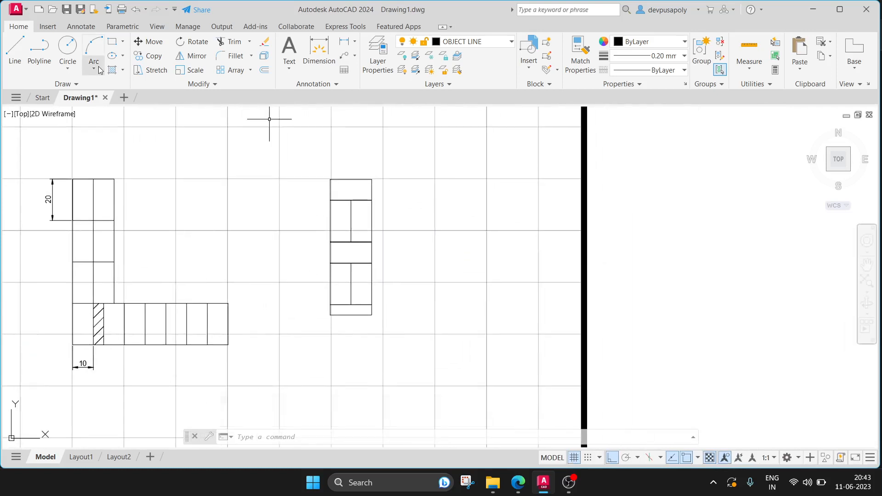
key("Return")
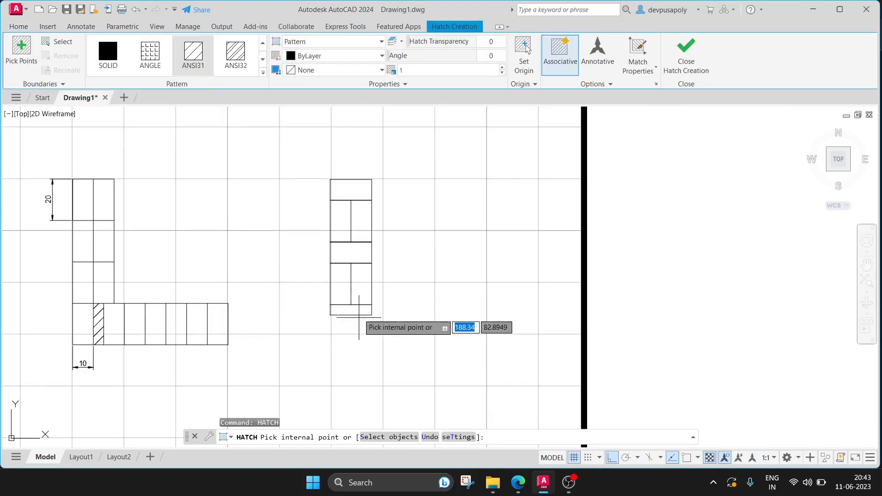
left_click(353, 310)
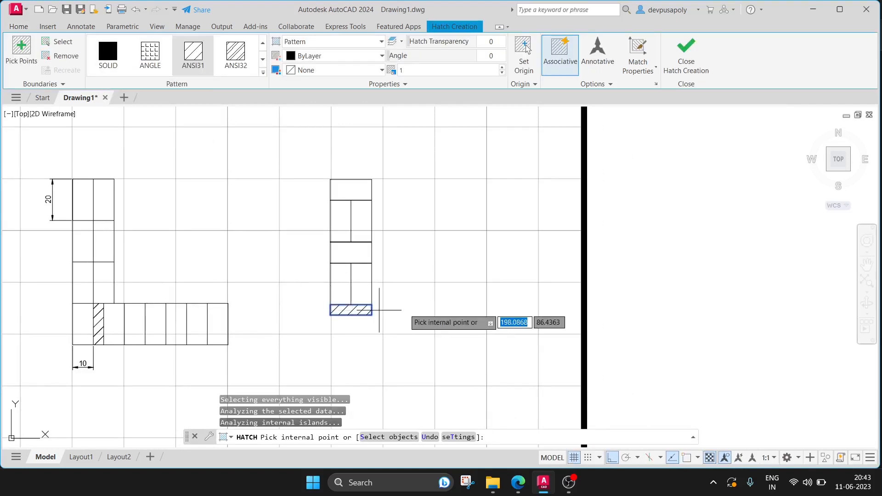
key("Escape")
Following the reference PDF, copy the middle horizontal brick about 35 units straight down so it sits below the hatched strip.
left_click(518, 482)
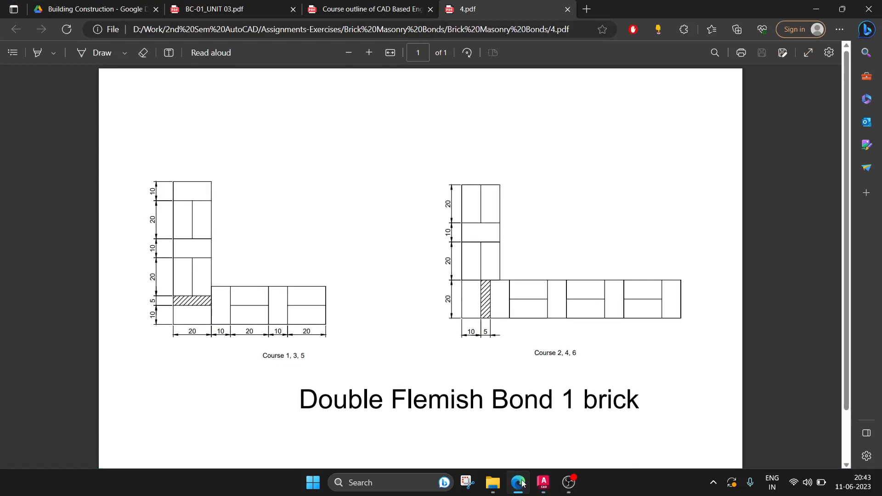
left_click(522, 484)
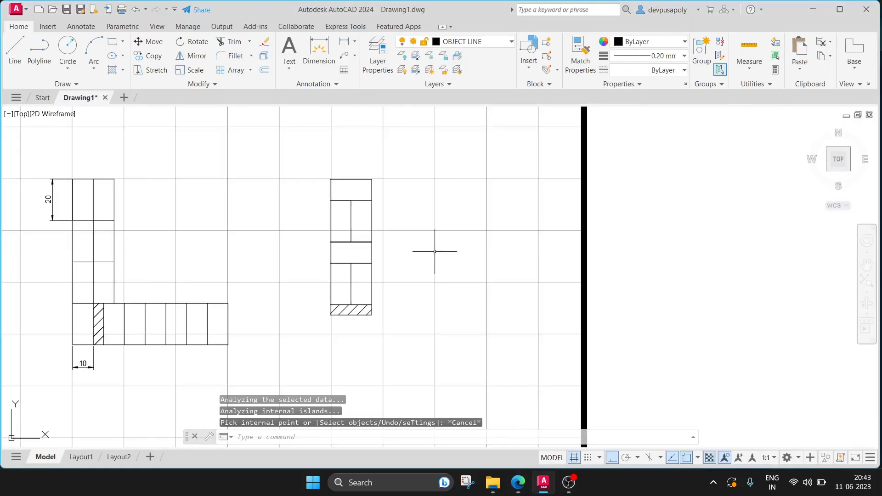
left_click(373, 255)
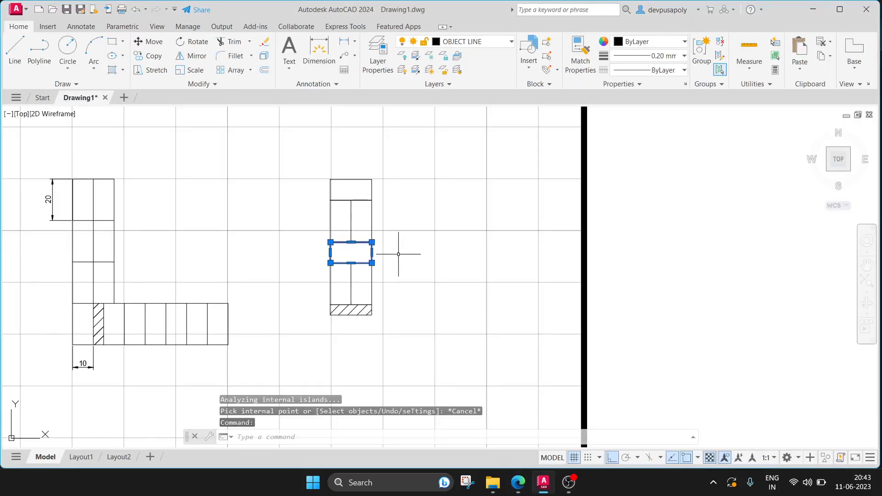
type("copy")
key("Return")
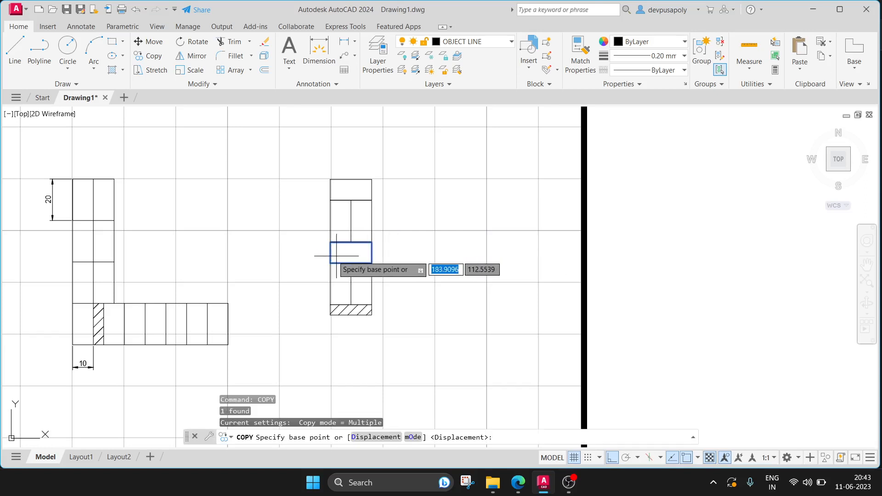
left_click(331, 263)
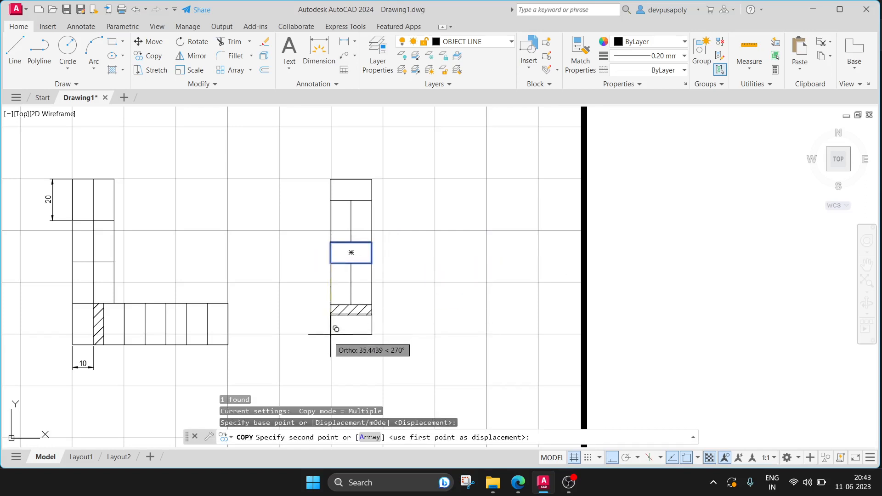
scroll(328, 337, "up", 8)
scroll(328, 337, "up", 3)
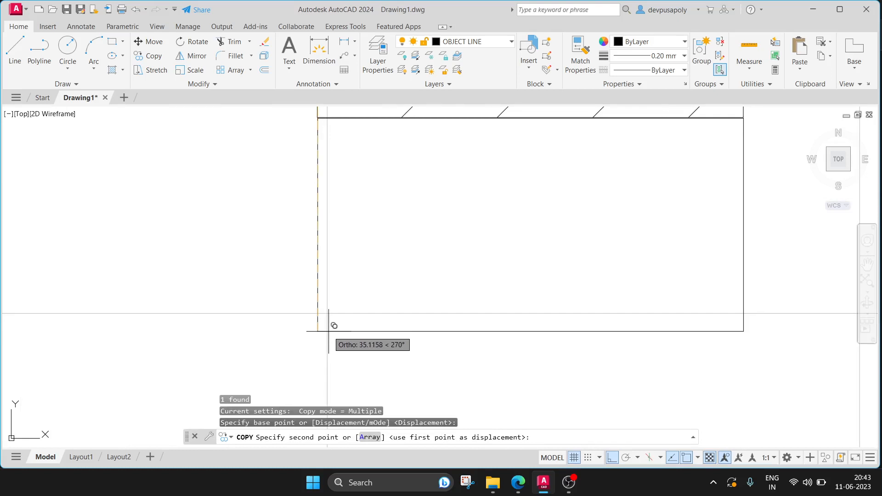
left_click(328, 331)
scroll(547, 299, "down", 3)
key("Escape")
scroll(560, 302, "down", 3)
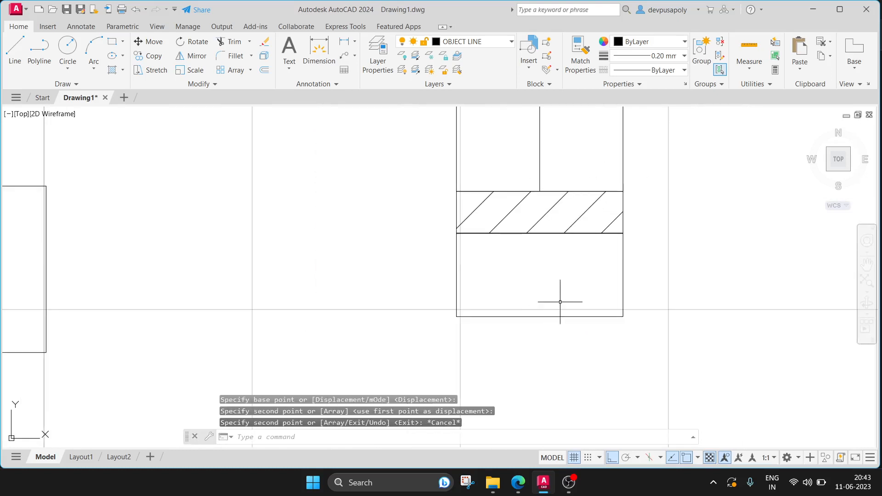
Following the reference PDF 4, copy the horizontal brick at the foot of the column about 20 units straight to its right.
middle_click_drag(705, 252, 518, 295)
scroll(581, 262, "down", 4)
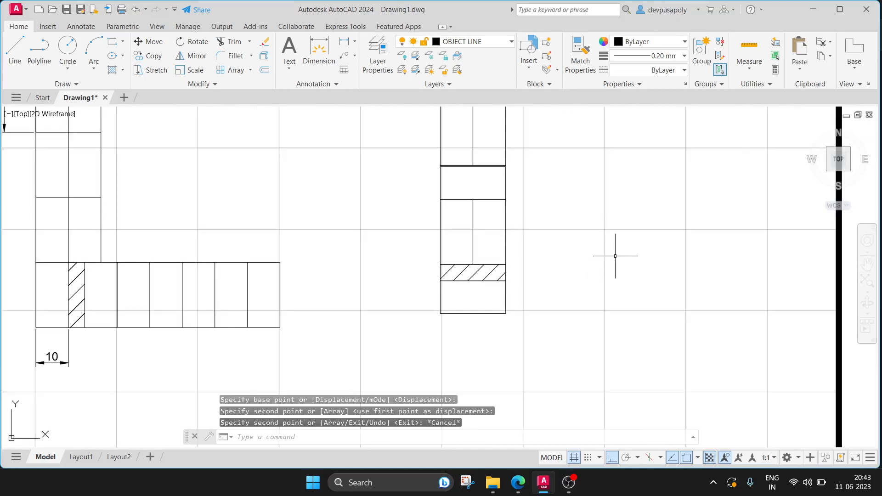
middle_click_drag(615, 255, 506, 301)
scroll(514, 302, "down", 2)
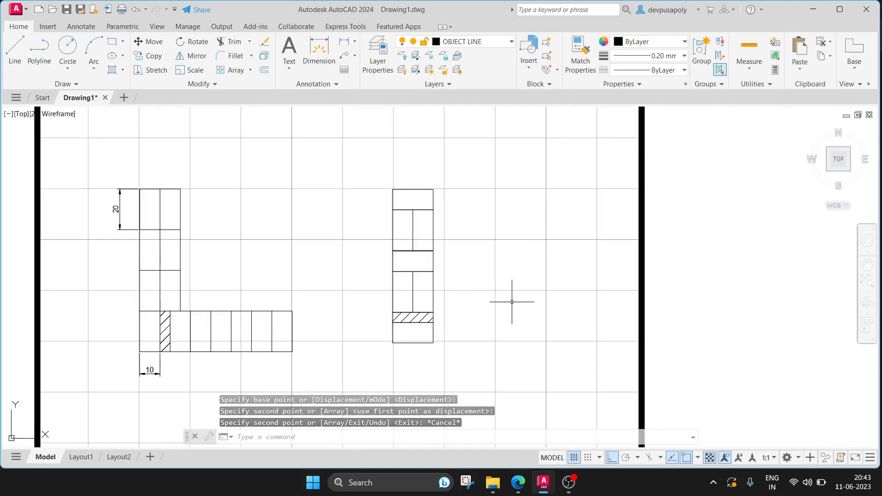
left_click(518, 483)
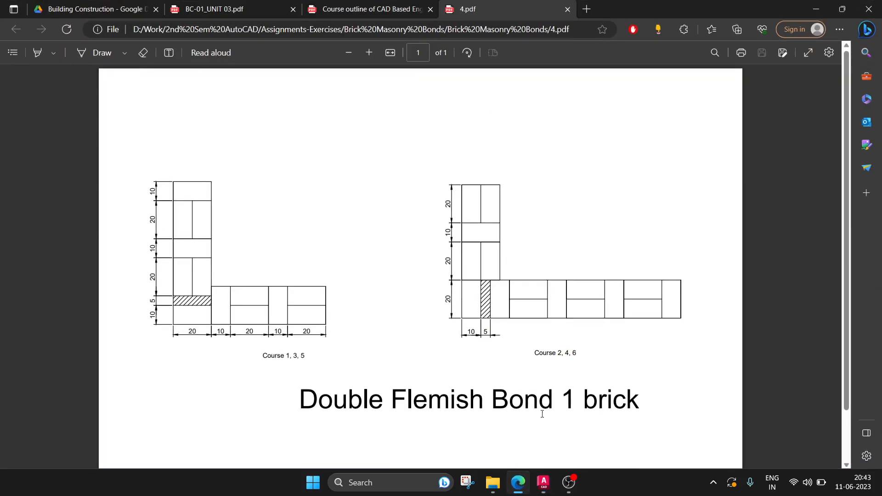
left_click(543, 481)
scroll(443, 353, "up", 2)
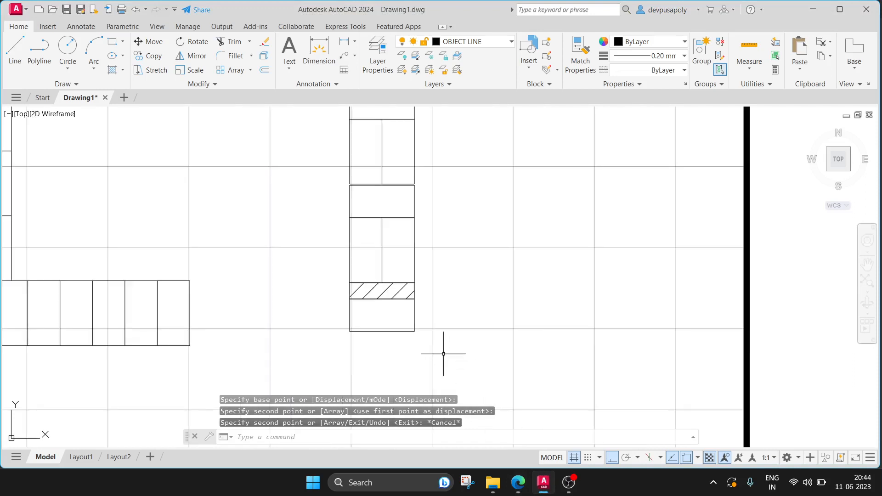
left_click(416, 326)
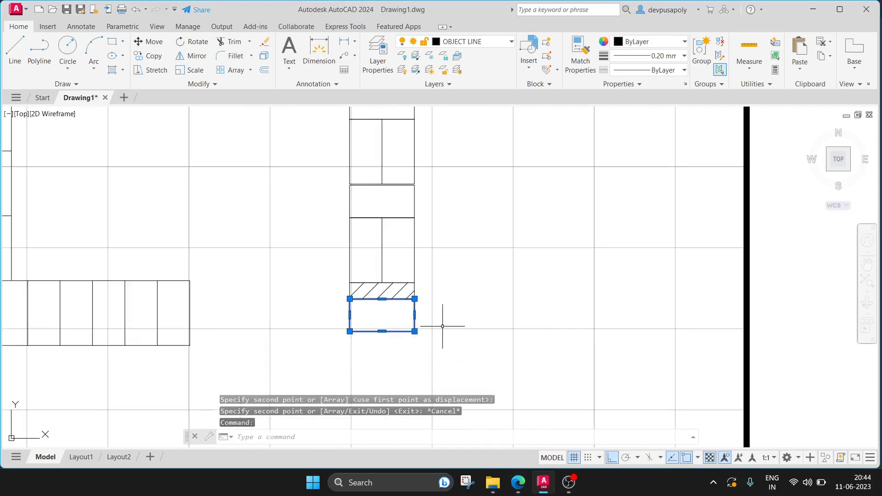
key("Return")
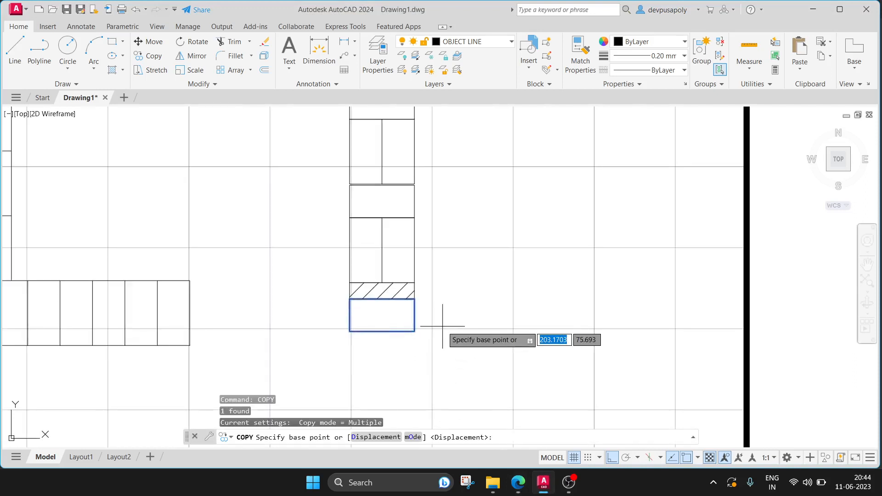
left_click(381, 315)
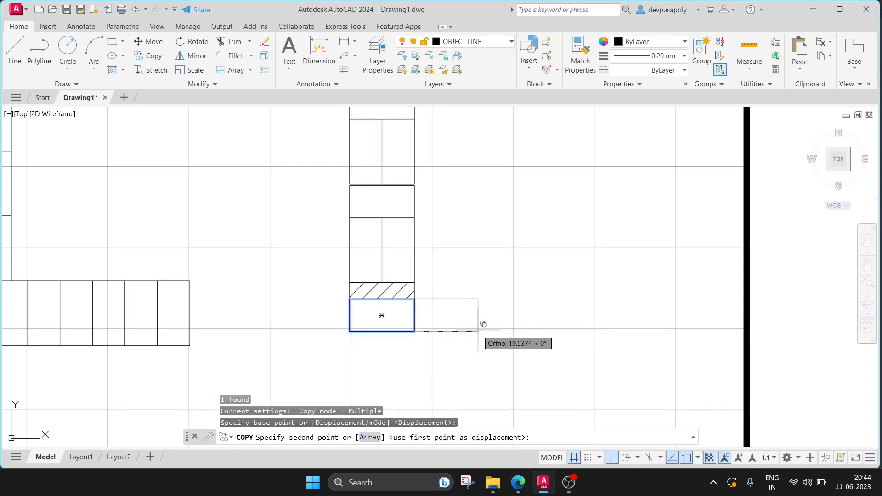
scroll(483, 325, "up", 5)
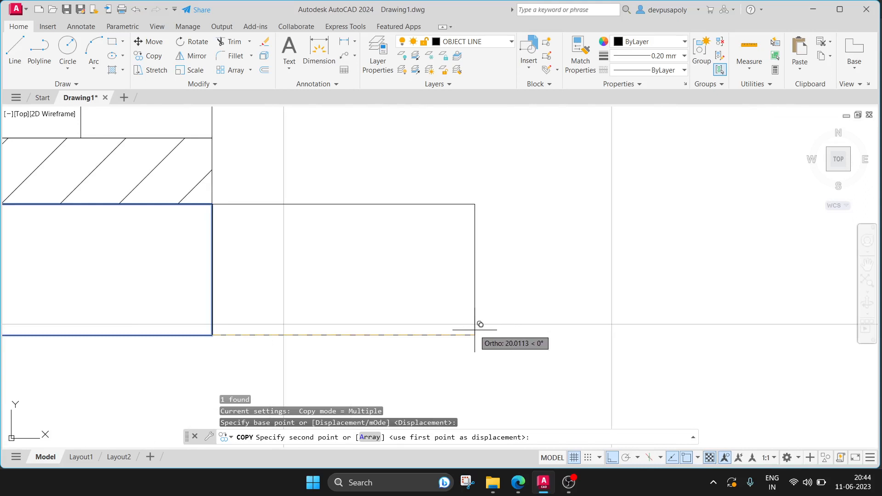
left_click(480, 324)
key("Escape")
scroll(535, 302, "down", 2)
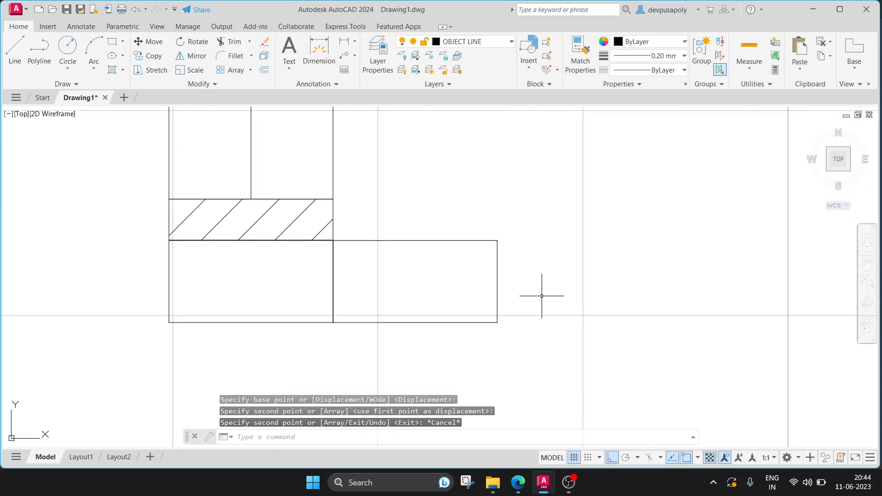
Rotate the copied brick beside the column's foot by 90 degrees about its centre.
type("ROTATE")
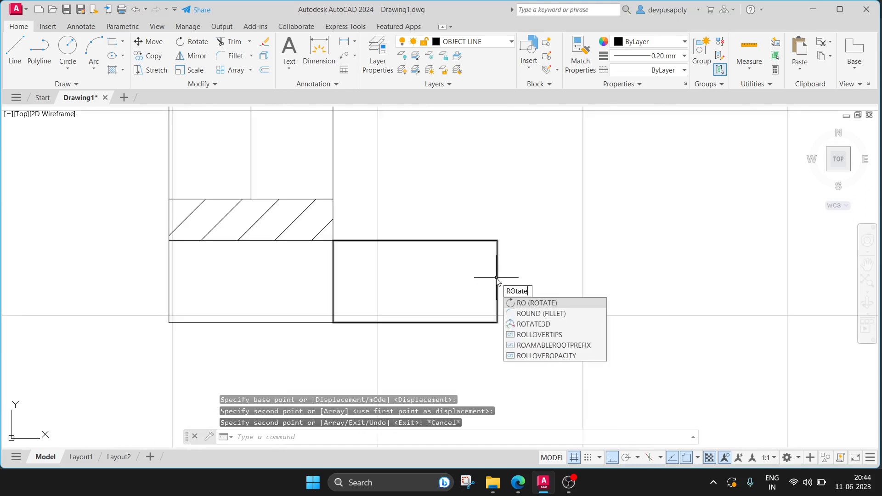
key("Return")
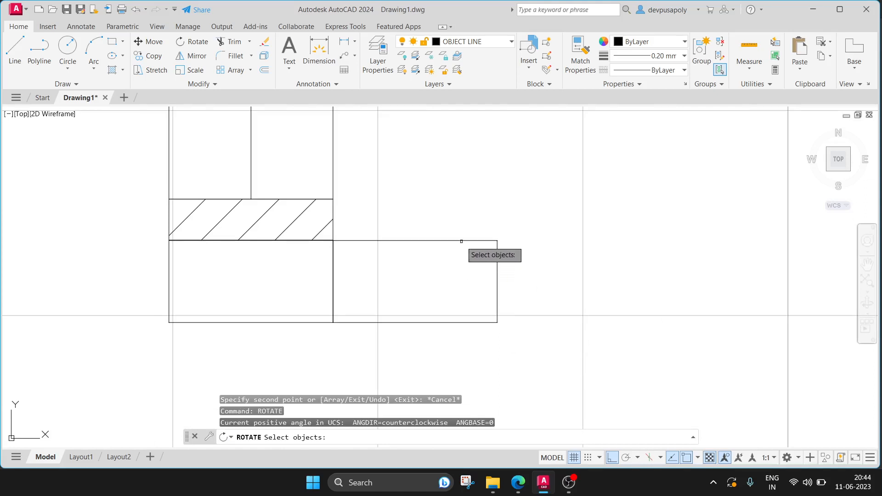
left_click(464, 240)
key("Return")
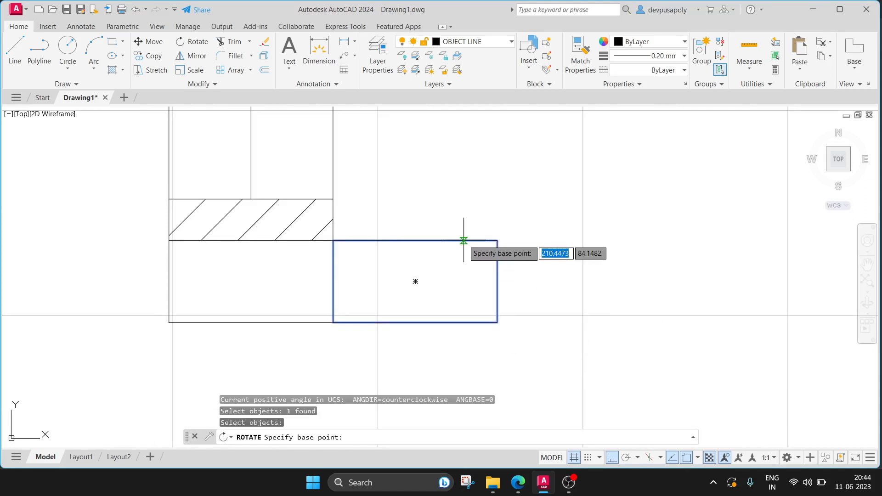
left_click(415, 281)
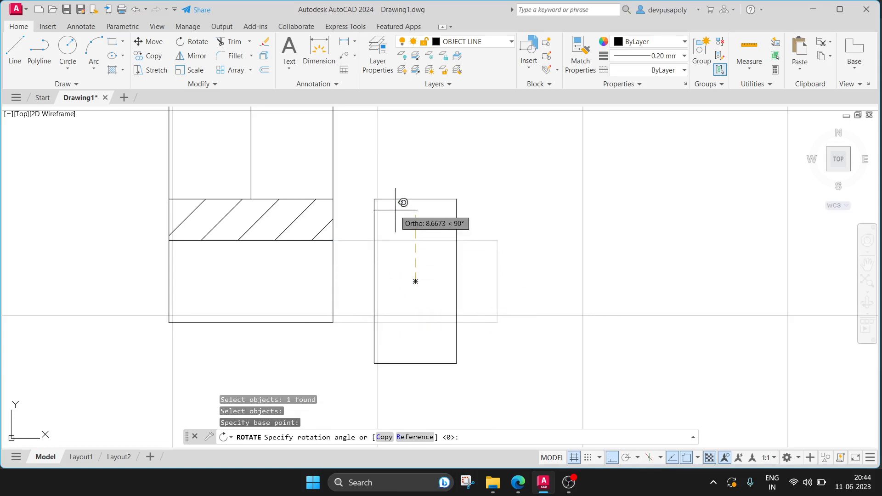
type("90")
key("Return")
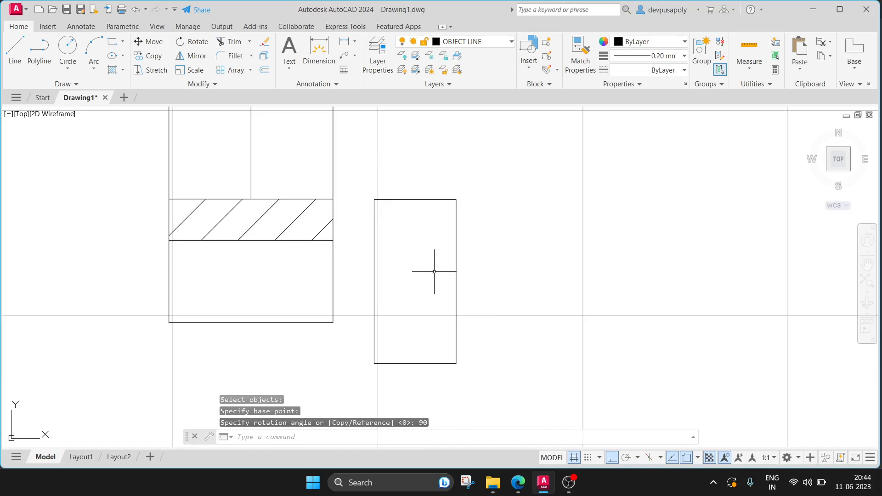
With Ortho off, move the rotated brick about 7 units at 135° so it abuts the column's lowest brick with their bases level.
left_click(456, 289)
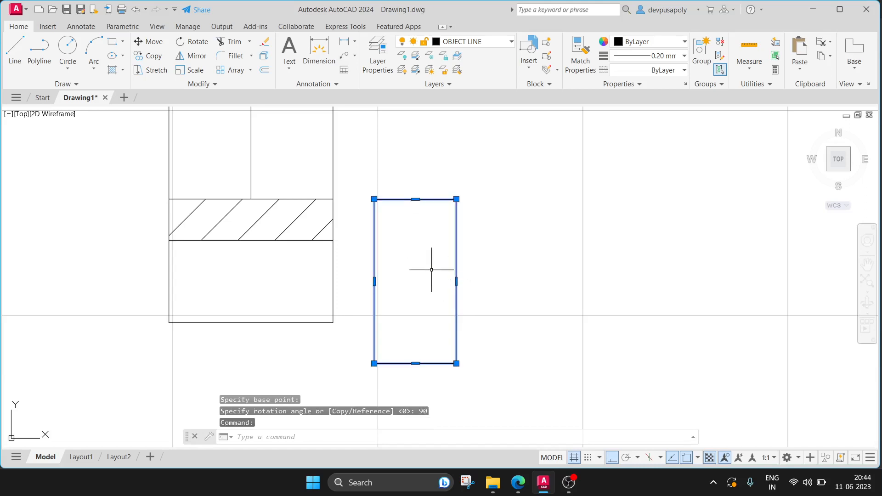
type("mov")
key("Return")
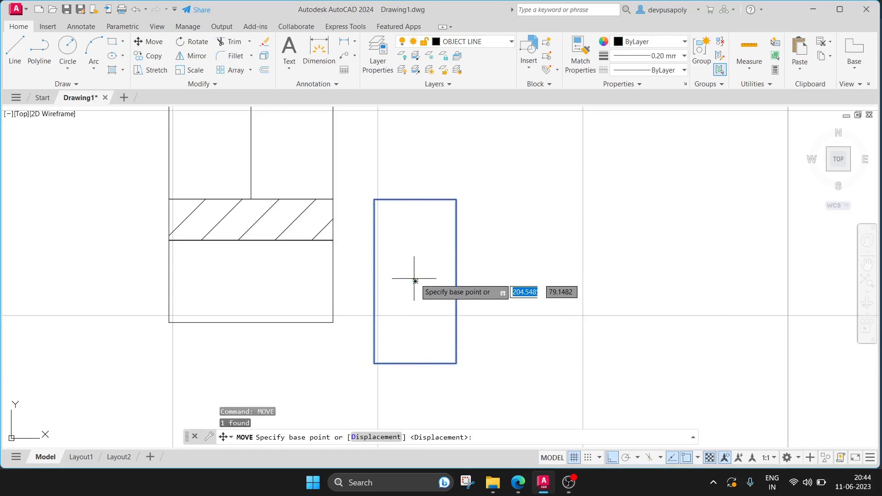
left_click(416, 281)
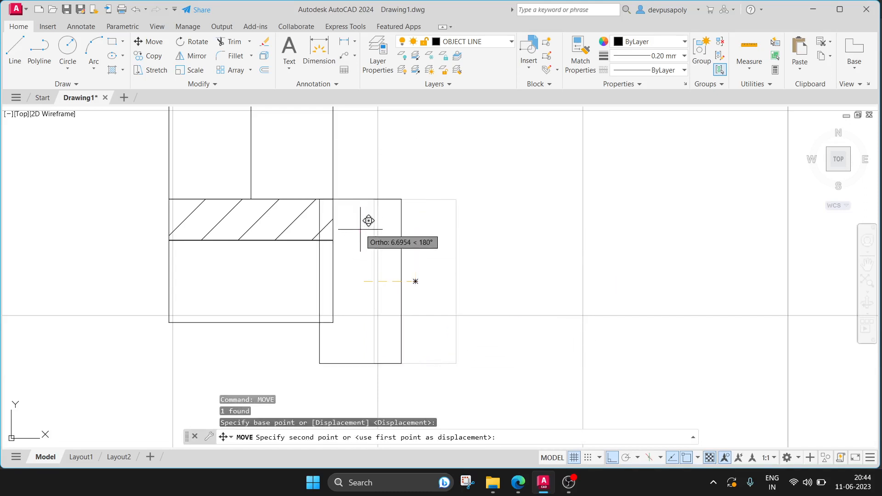
scroll(382, 219, "up", 4)
scroll(390, 210, "down", 2)
key("F8")
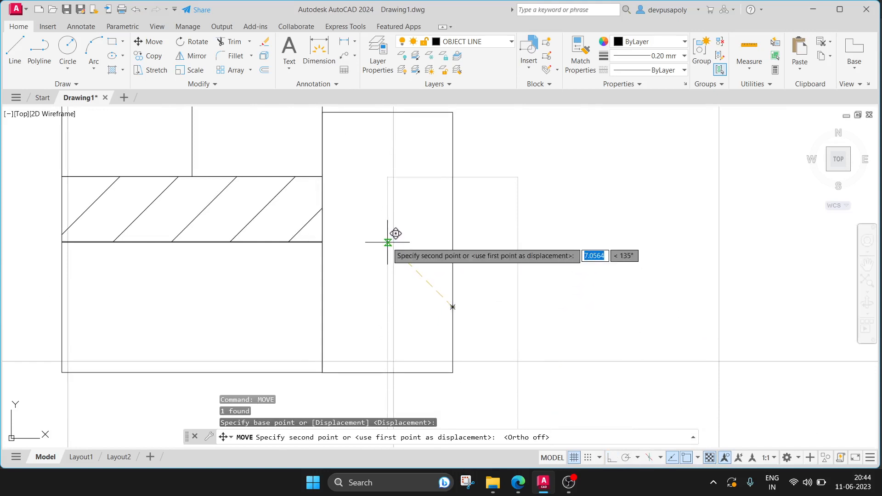
scroll(387, 241, "up", 2)
scroll(386, 241, "down", 2)
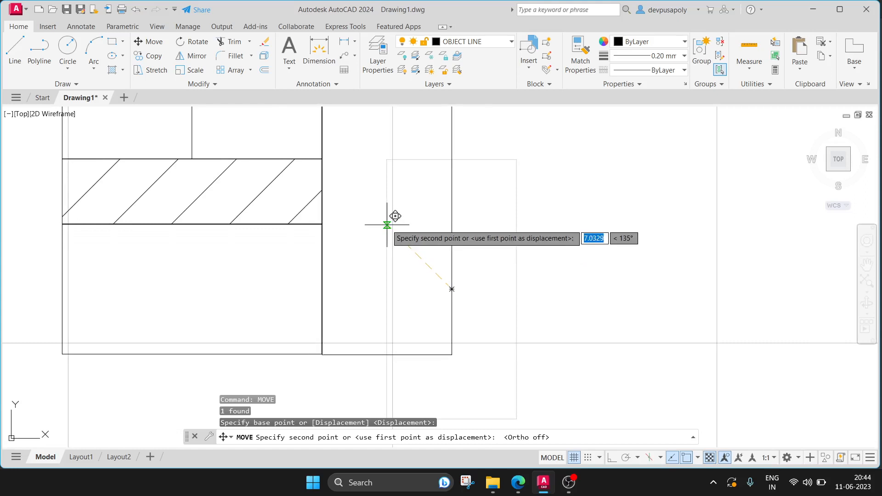
left_click(387, 224)
scroll(390, 224, "down", 2)
scroll(439, 214, "down", 2)
Following the reference PDF 4, draw a 20 by 10 unit horizontal brick as a polyline from the upright brick's upper right corner.
mouse_move(444, 215)
middle_mouse_down()
mouse_move(338, 301)
mouse_move(367, 309)
middle_mouse_up()
left_click(517, 483)
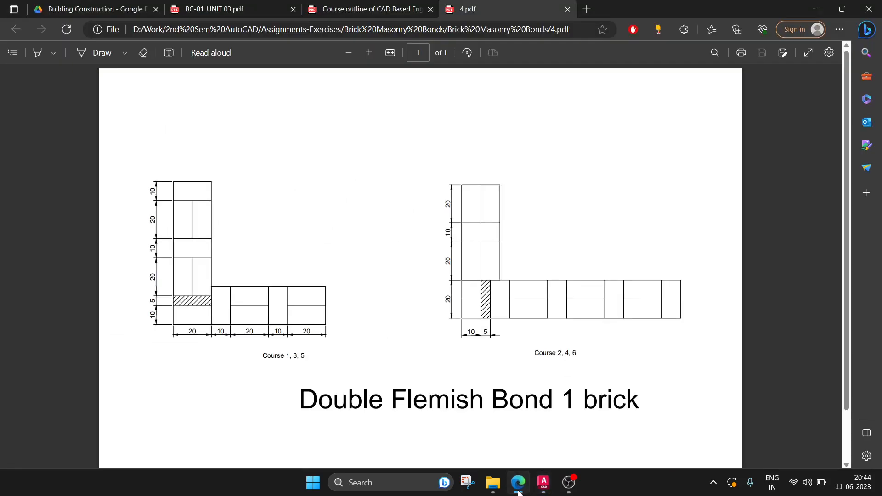
left_click(517, 482)
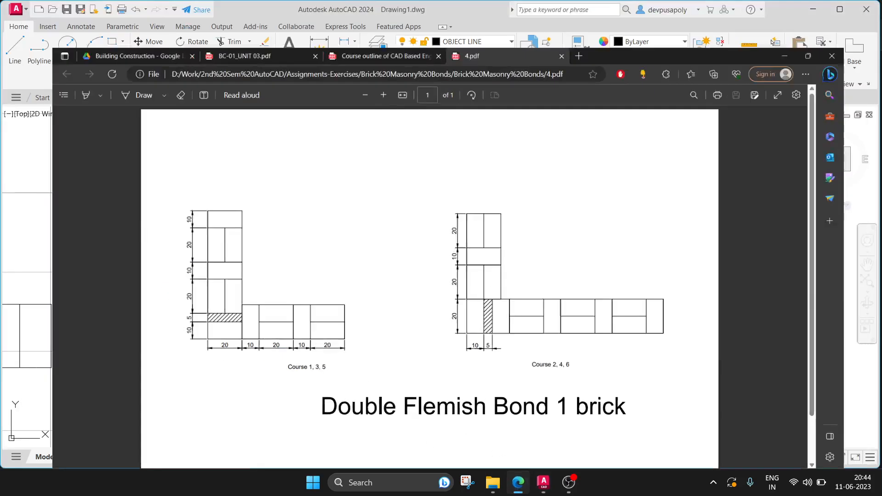
left_click(189, 263)
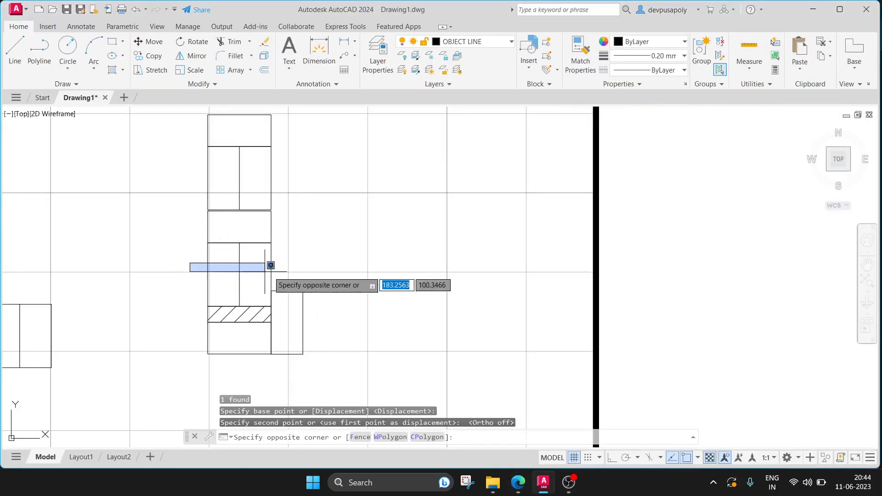
key("Escape")
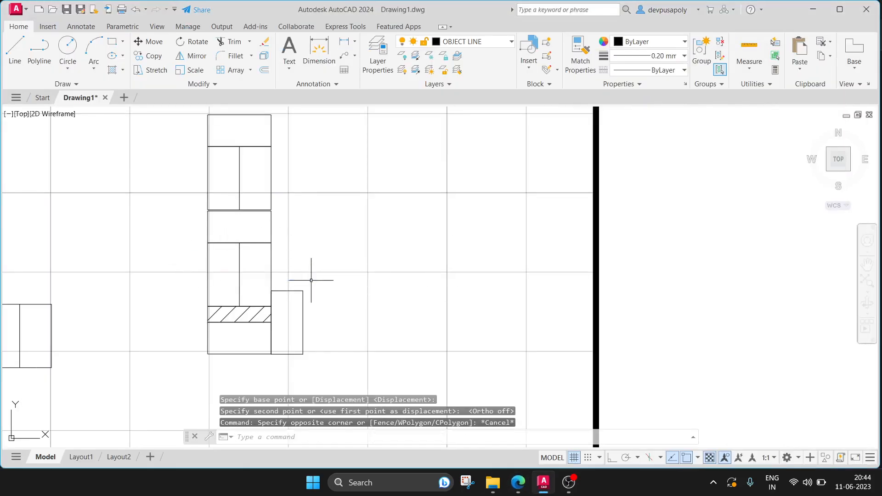
left_click(518, 482)
left_click(518, 482)
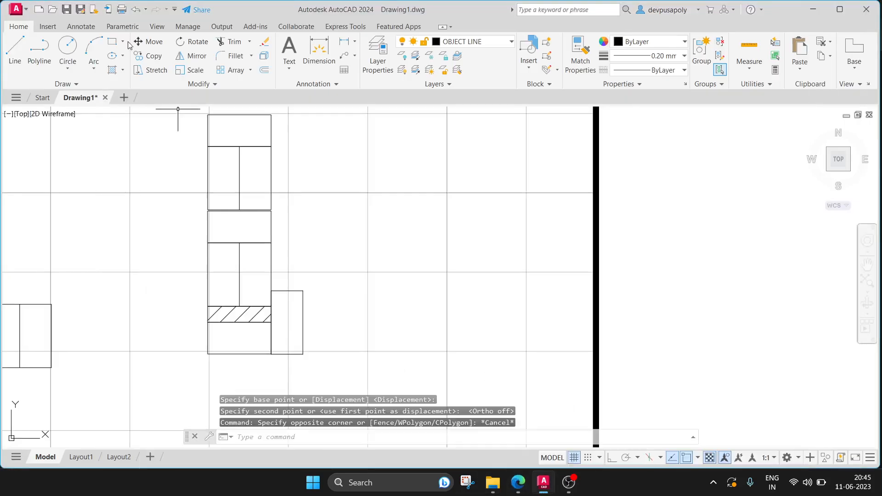
left_click(39, 46)
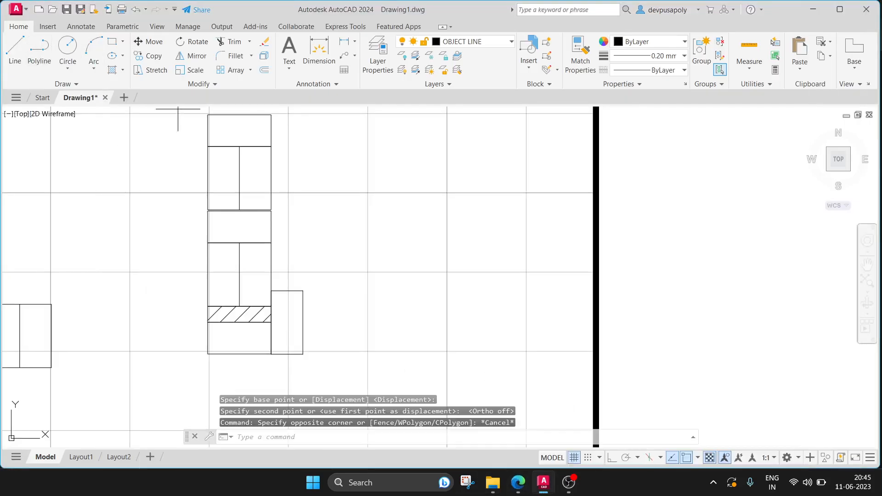
left_click(303, 290)
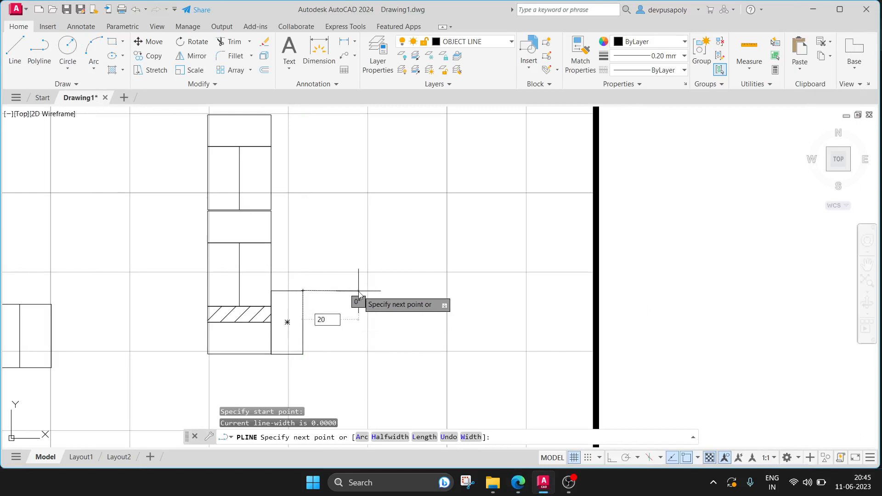
key("Return")
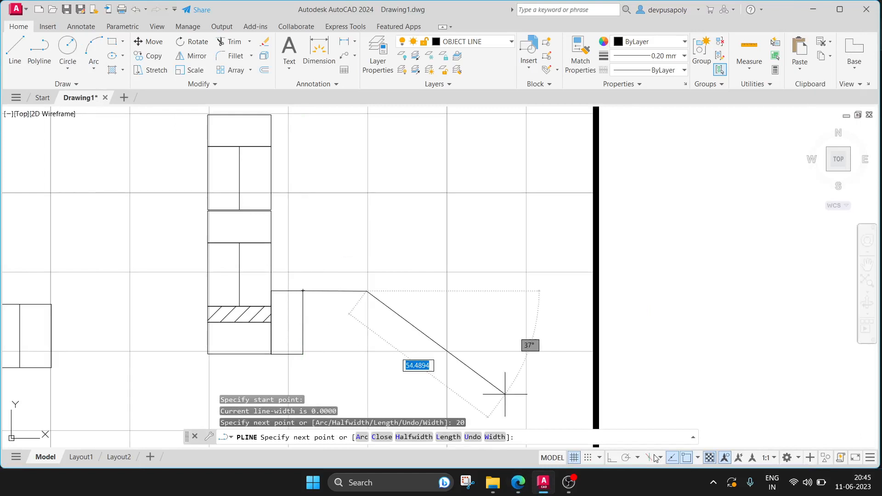
left_click(612, 457)
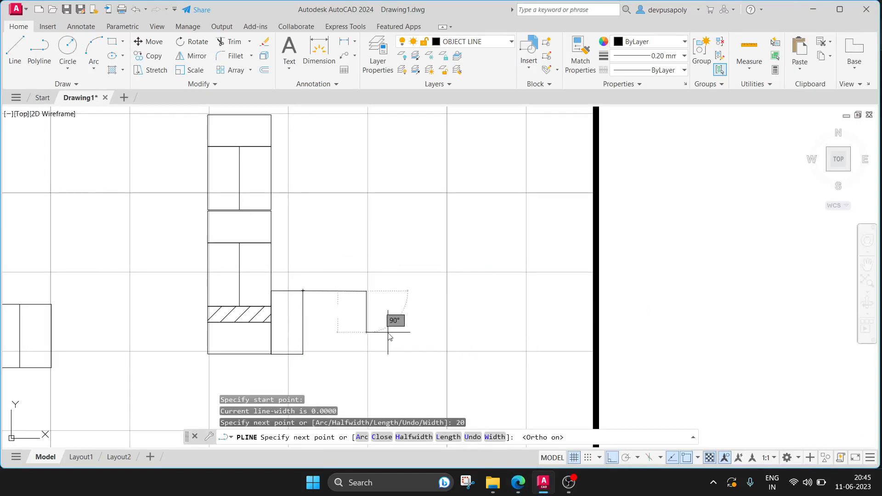
type("10")
key("Return")
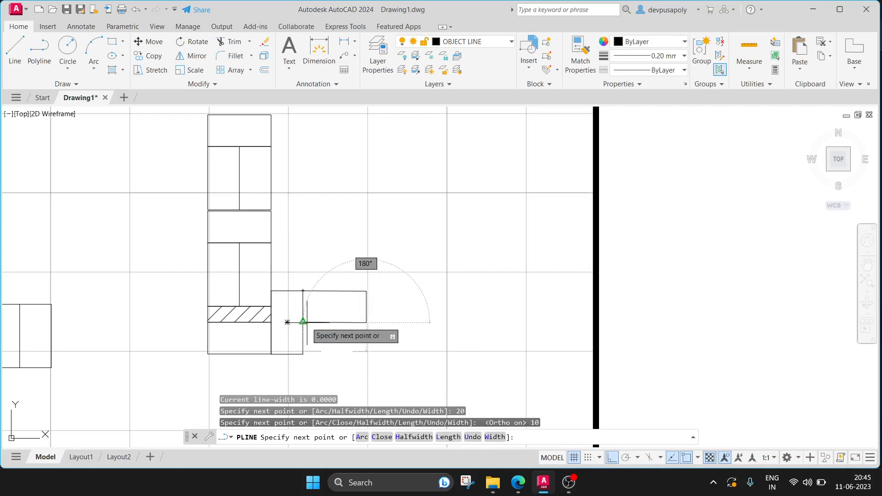
key("Escape")
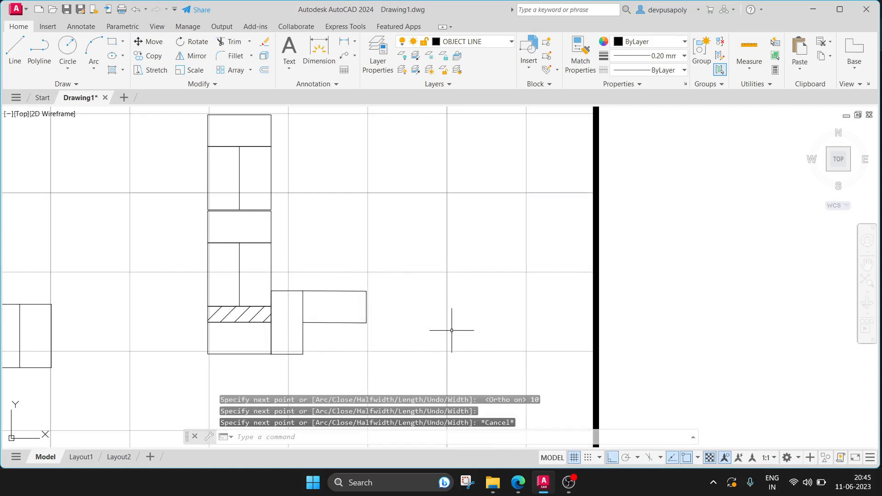
Copy the new horizontal brick about 10 units straight down so the two bricks sit stacked beside the upright brick.
left_click(353, 290)
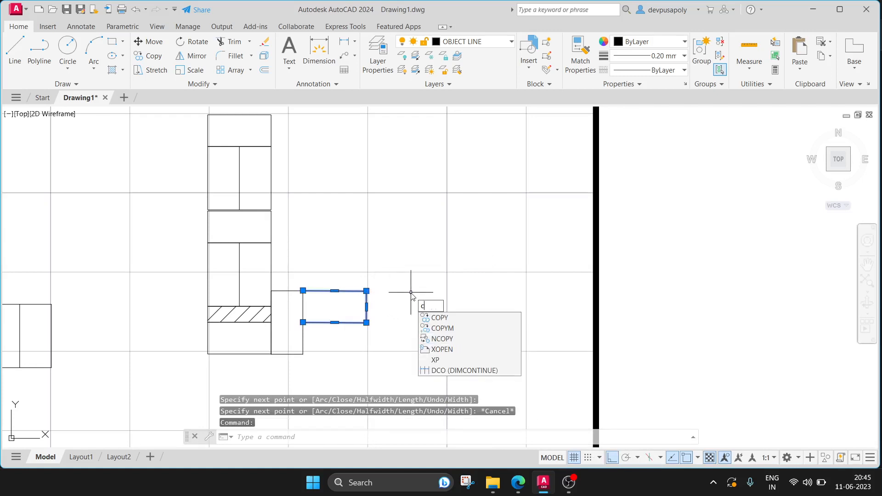
type("opy")
key("Return")
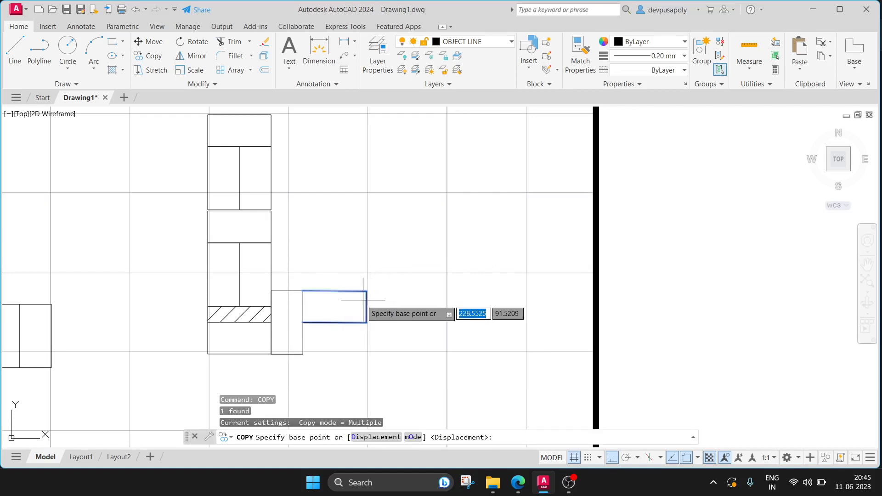
left_click(366, 322)
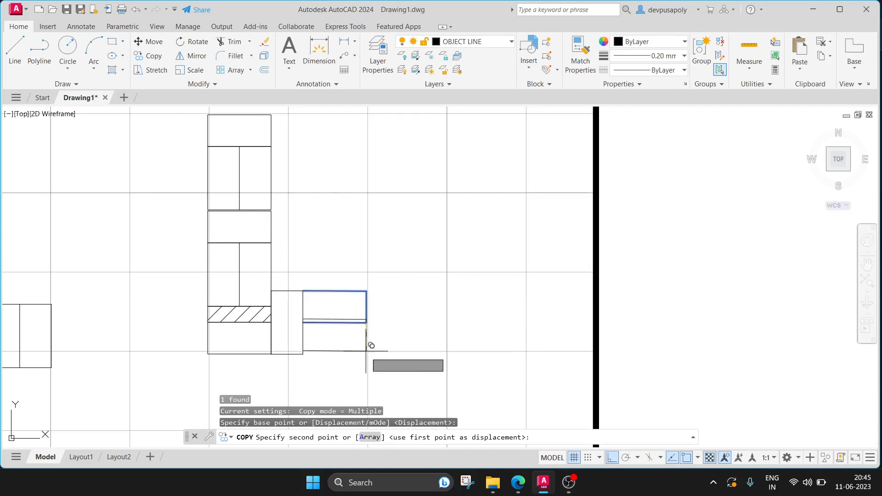
scroll(367, 353, "up", 2)
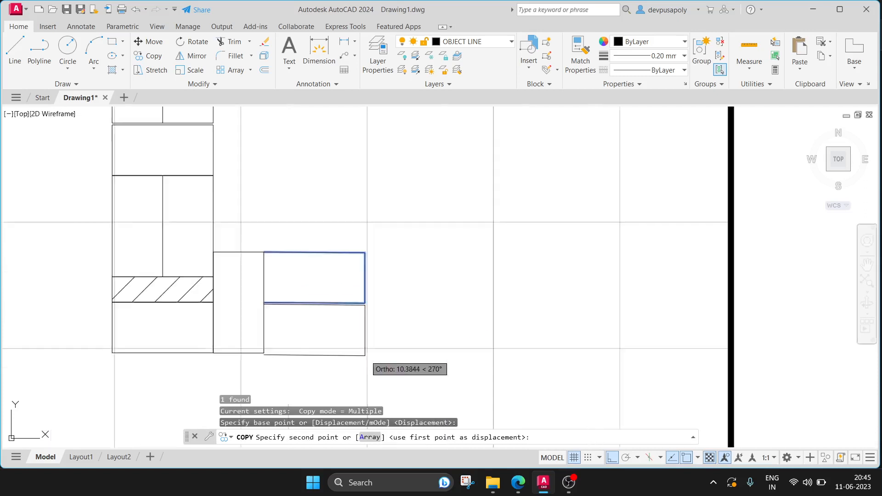
scroll(363, 350, "up", 4)
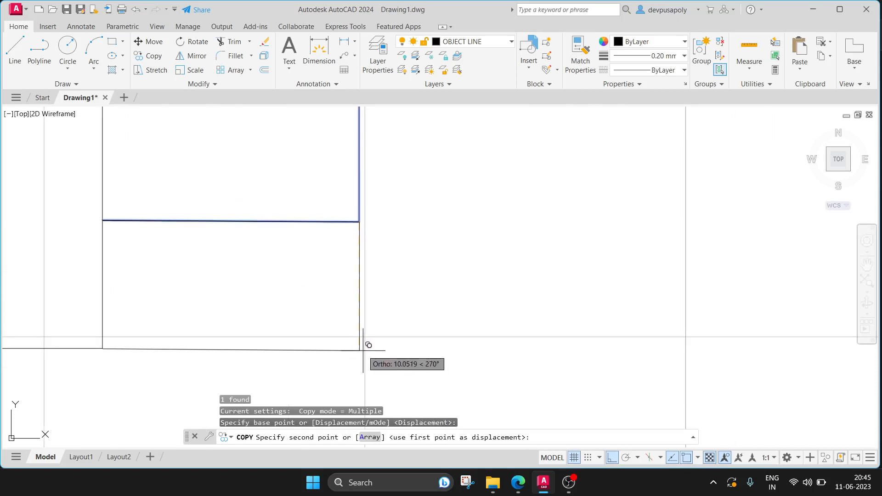
left_click(363, 350)
key("Escape")
scroll(426, 331, "down", 2)
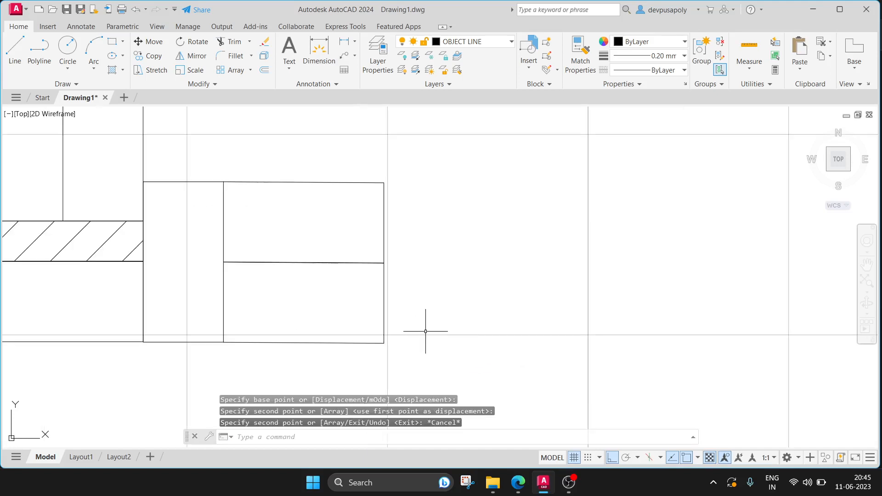
scroll(498, 291, "down", 4)
middle_click_drag(498, 291, 414, 309)
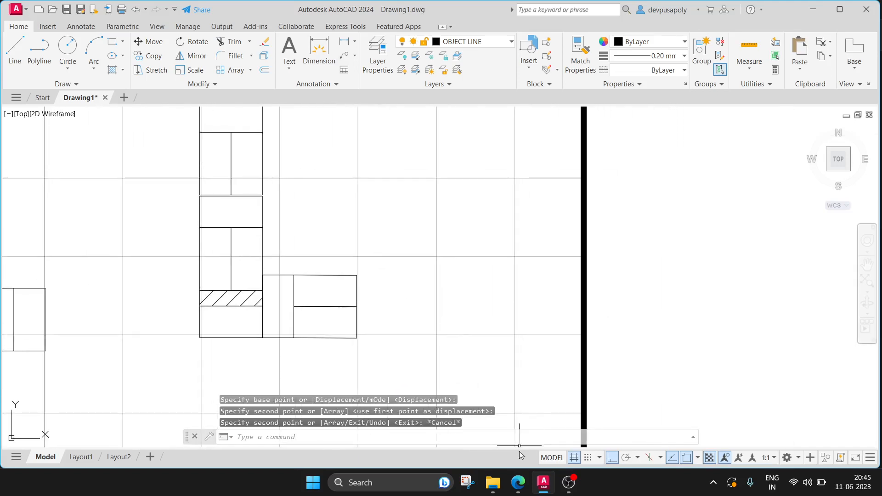
Copy the upright brick about 30 units straight to the right so it abuts the free end of the stacked horizontal bricks.
left_click(523, 483)
left_click(520, 482)
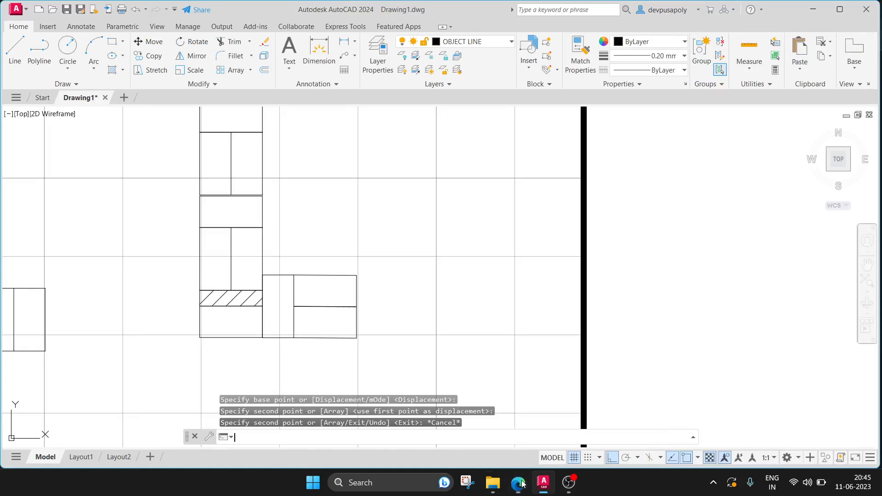
left_click(295, 337)
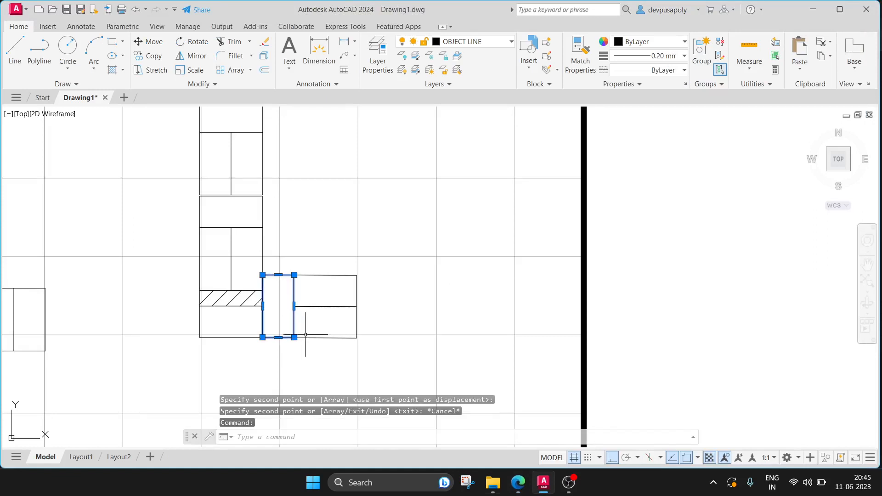
key("Return")
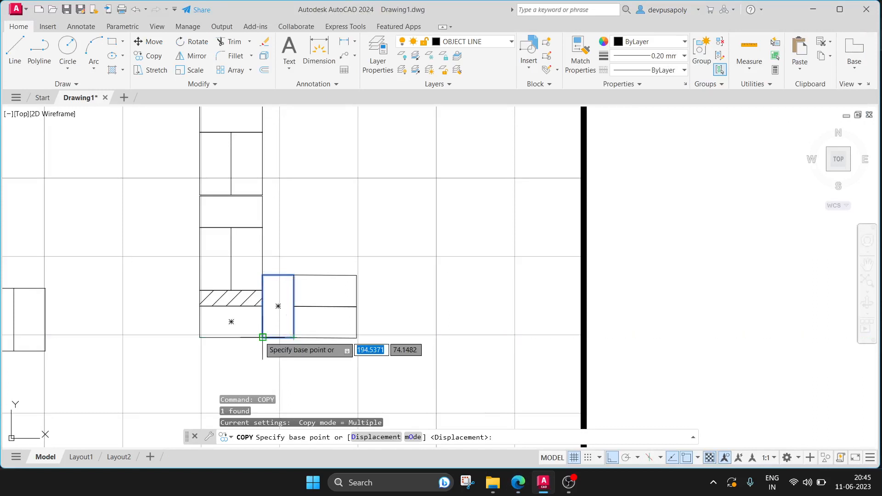
left_click(262, 338)
scroll(358, 340, "up", 4)
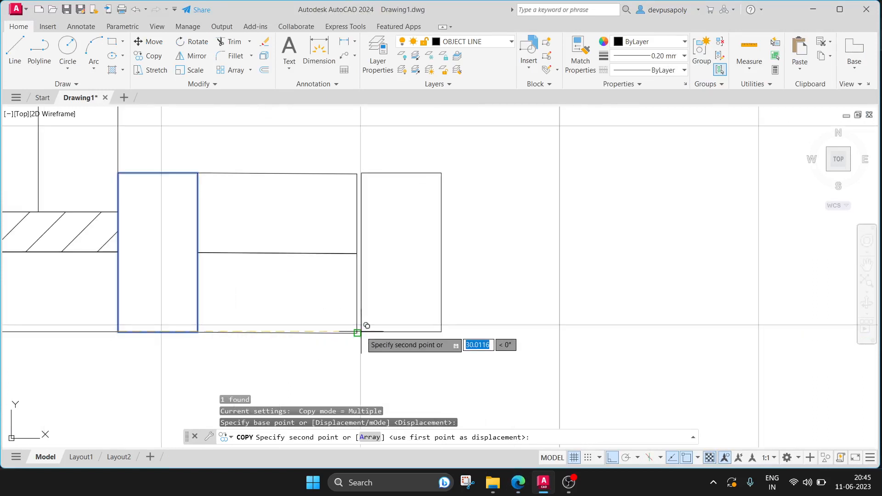
left_click(358, 332)
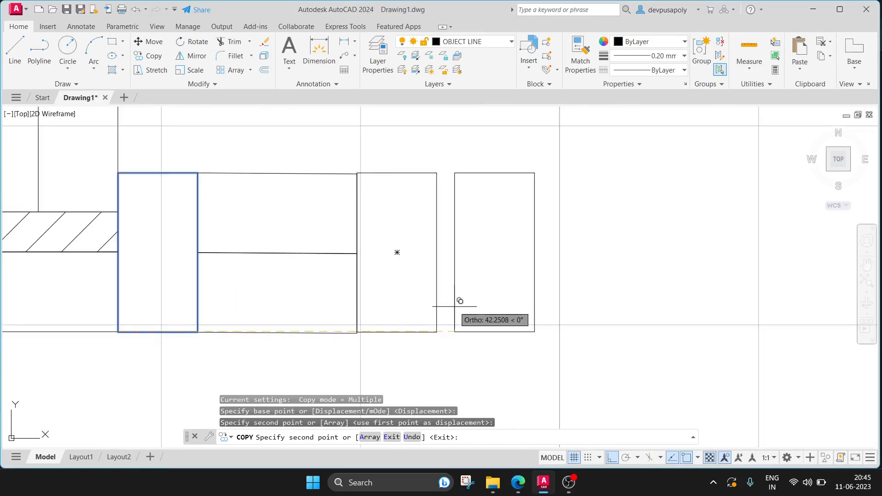
key("Escape")
Move the copied upright brick slightly down so its base meets the lower right corner of the stacked horizontal bricks.
type("mov")
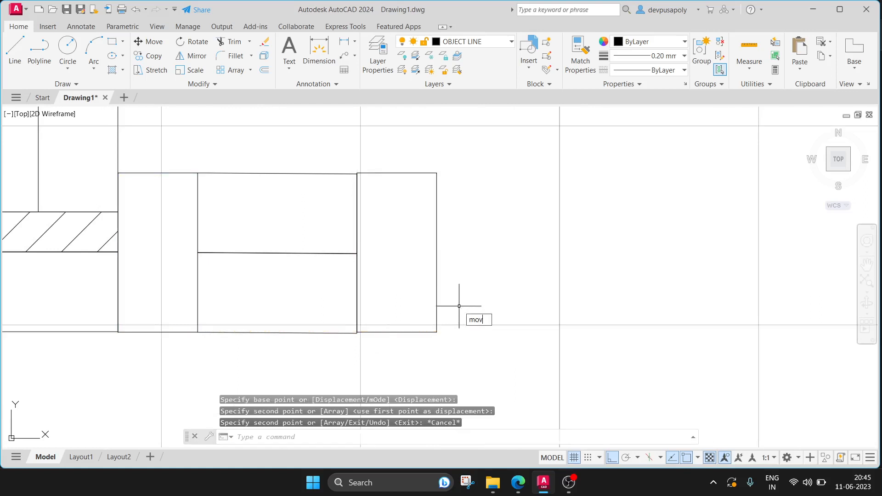
type("e")
key("Return")
left_click(436, 311)
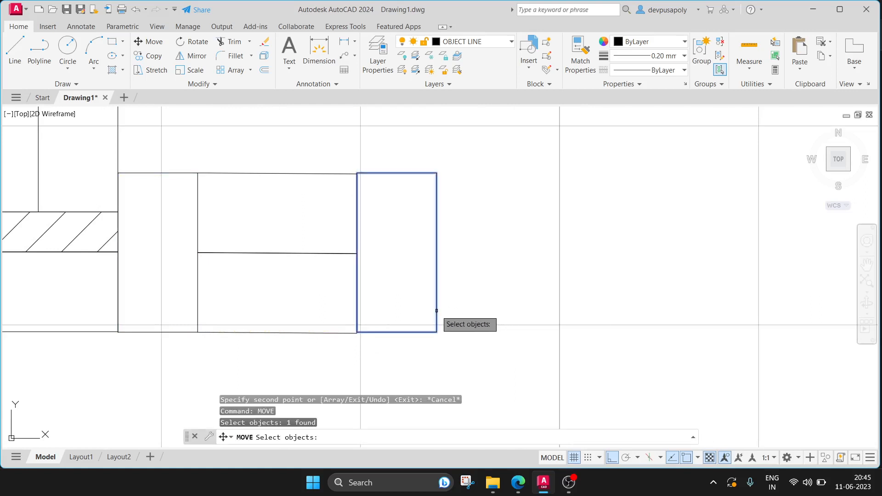
key("Return")
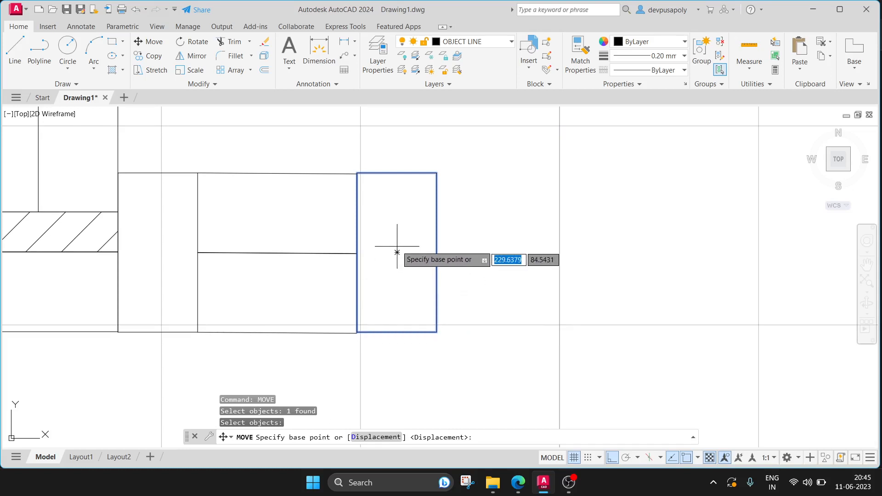
scroll(397, 252, "up", 5)
scroll(324, 338, "down", 2)
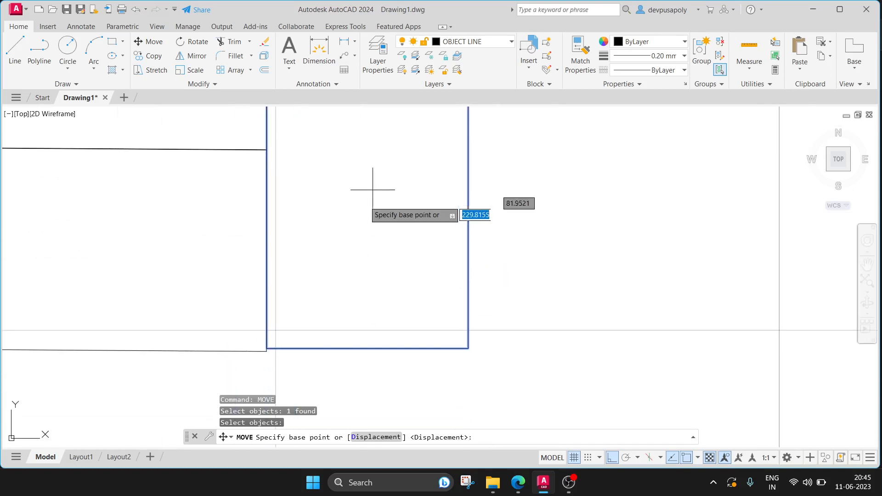
left_click(267, 348)
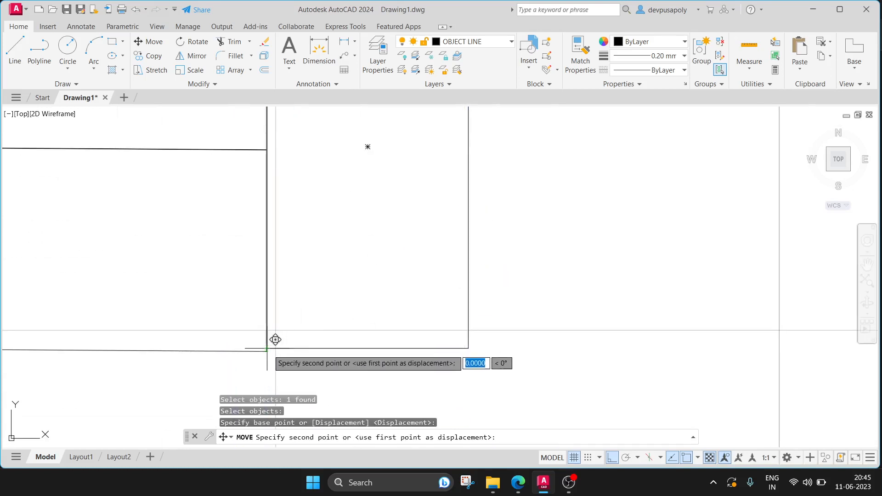
left_click(275, 350)
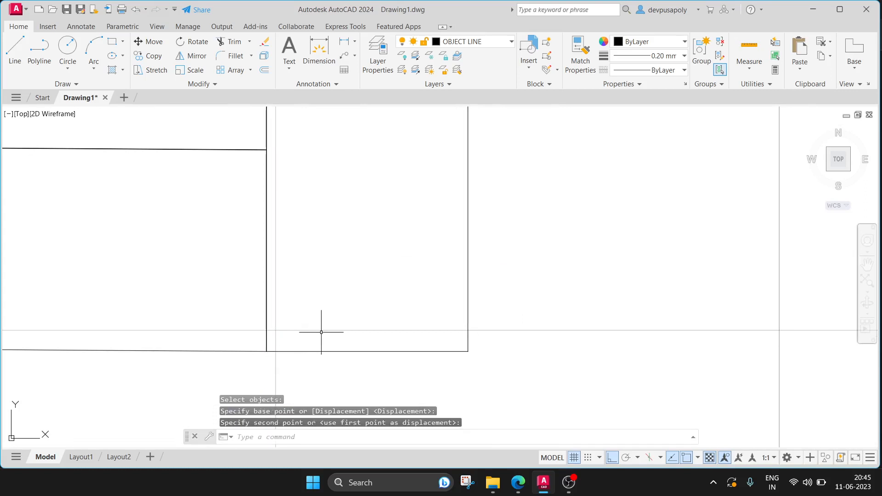
key("Escape")
scroll(321, 332, "down", 4)
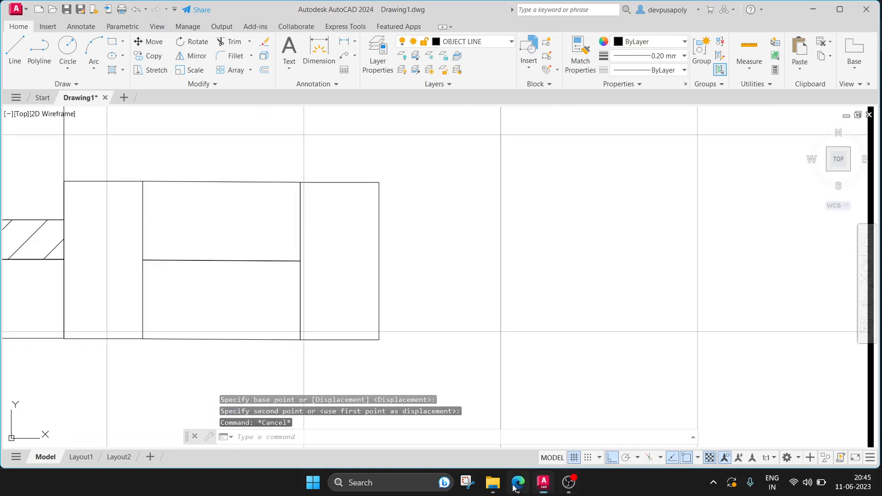
Check the reference PDF 4 in Edge for the bricks that follow the second upright brick in Course 1, 3, 5.
left_click(517, 484)
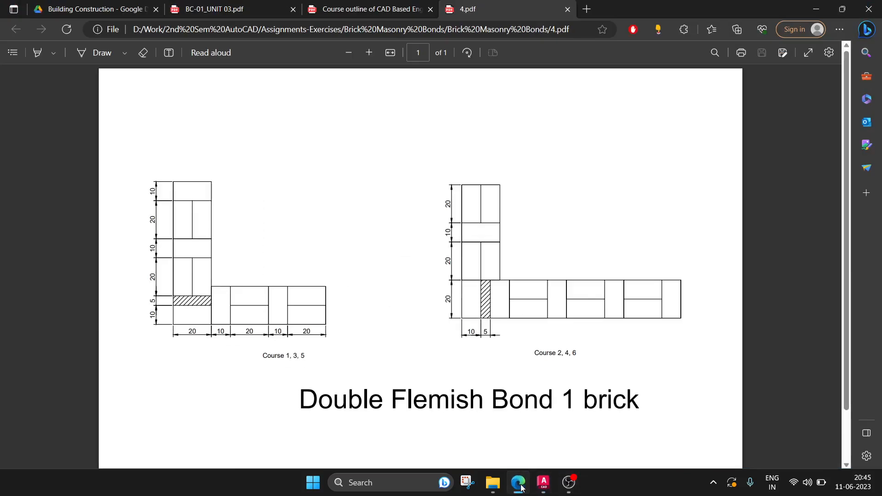
left_click(519, 484)
left_click(519, 484)
left_click(519, 484)
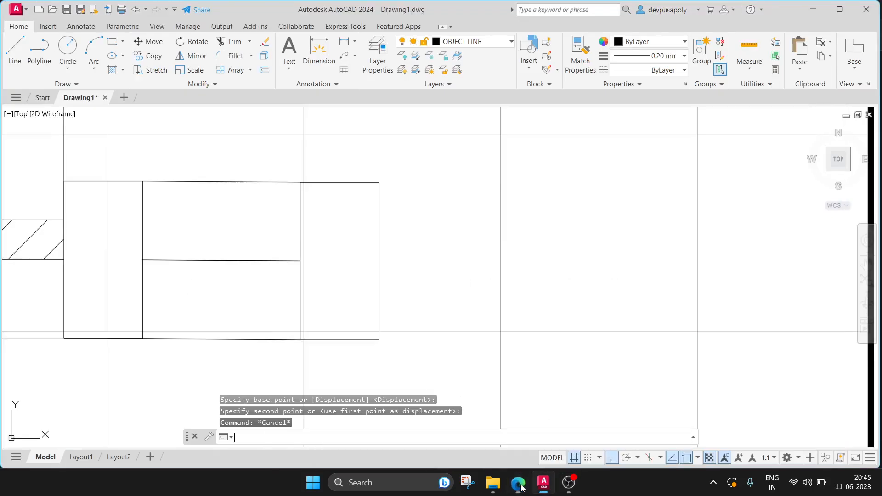
scroll(227, 190, "down", 2)
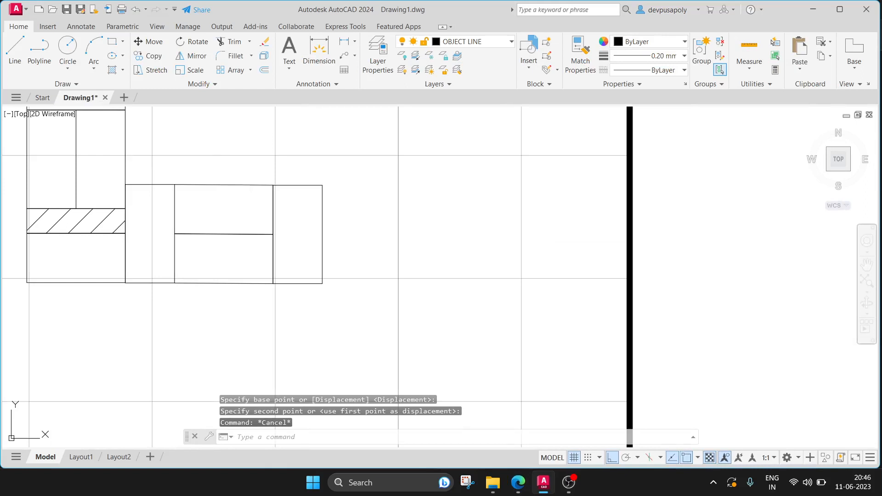
type("join")
key("Return")
left_click(207, 171)
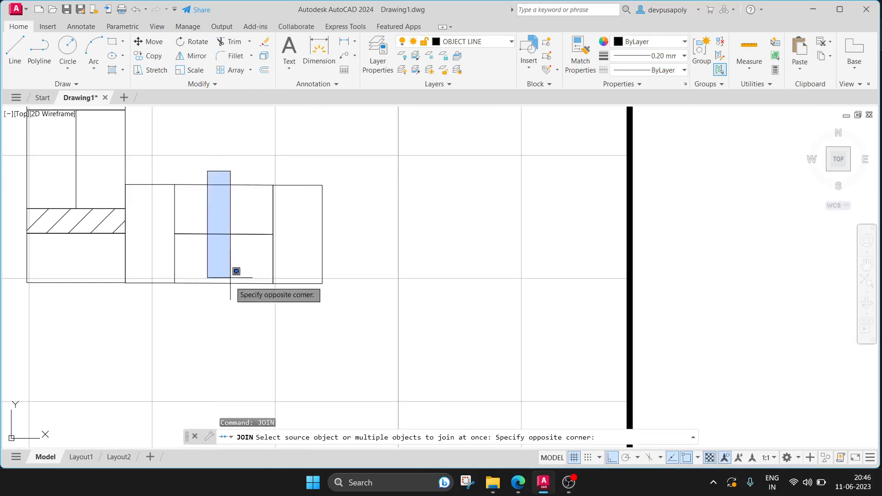
left_click(237, 306)
key("Escape")
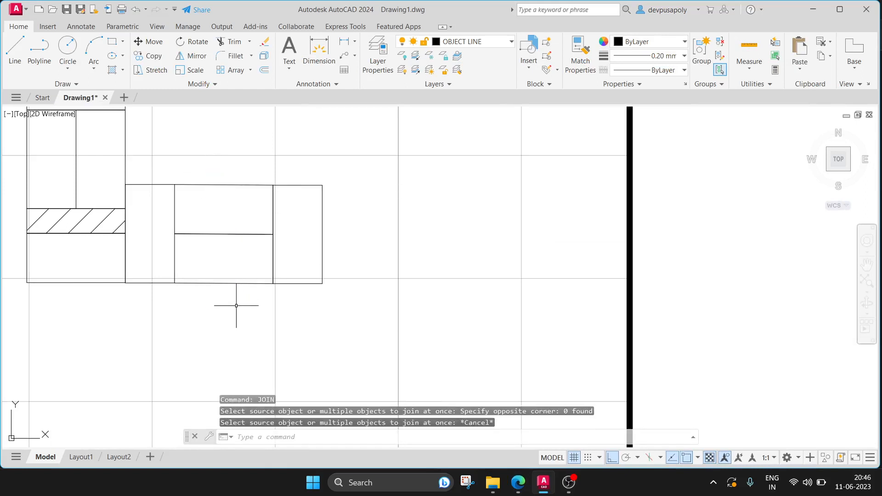
Try to copy the two stacked horizontal bricks about 30 units to the right against the second upright brick.
left_click(219, 185)
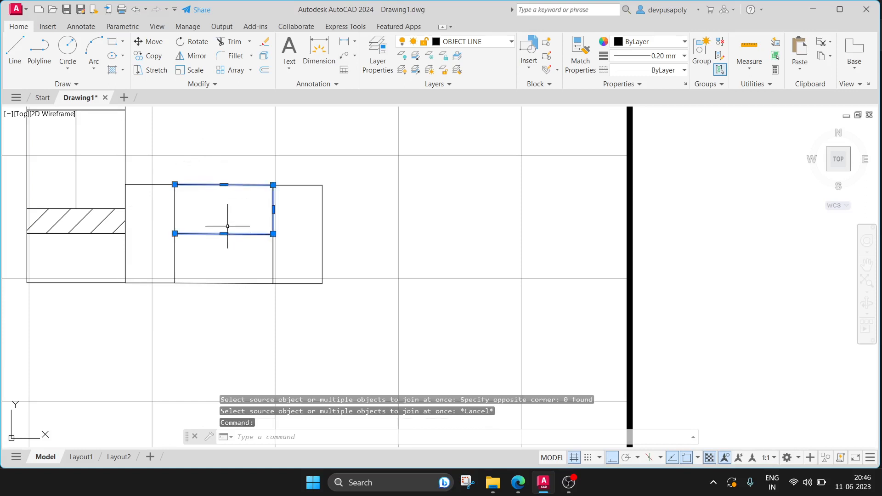
left_click(229, 281)
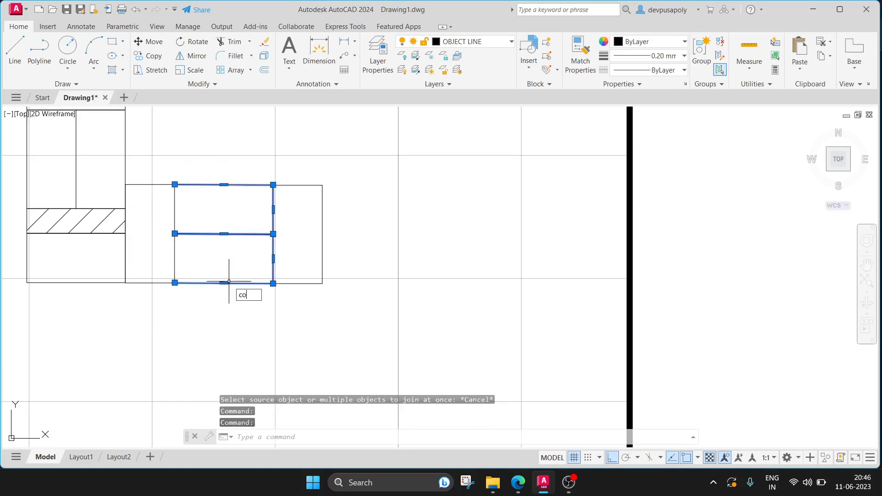
type("co")
key("Return")
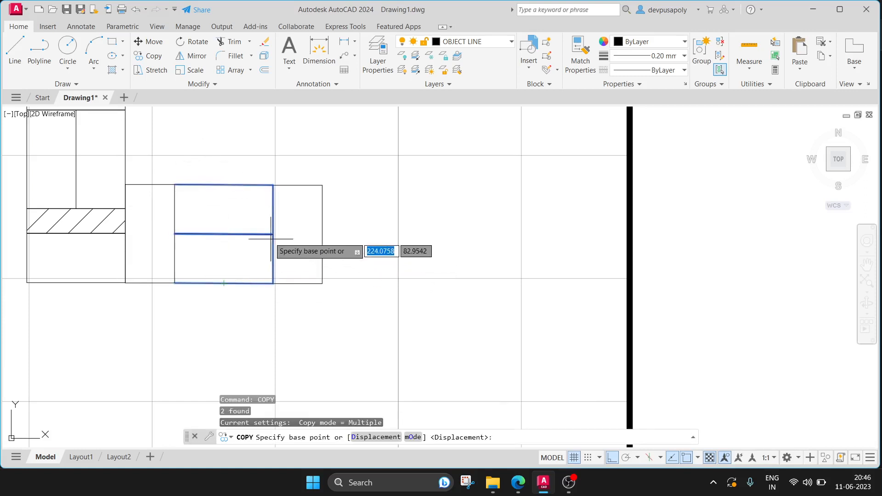
left_click(174, 233)
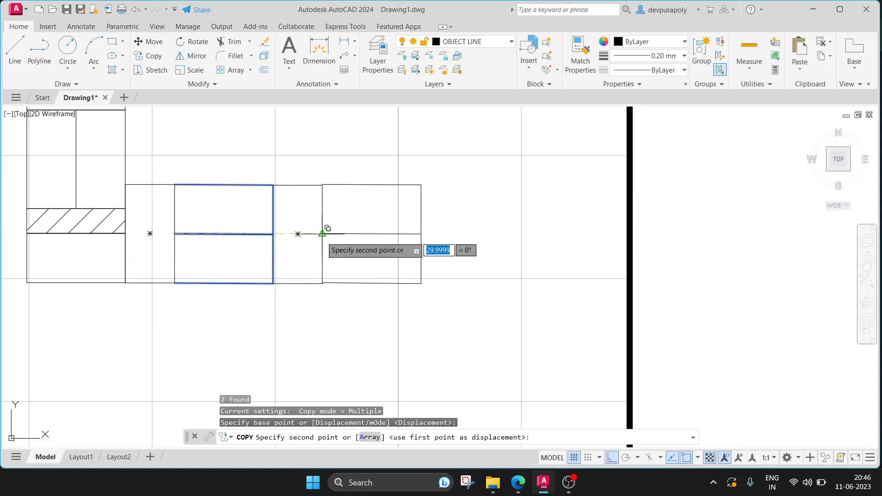
scroll(321, 231, "up", 4)
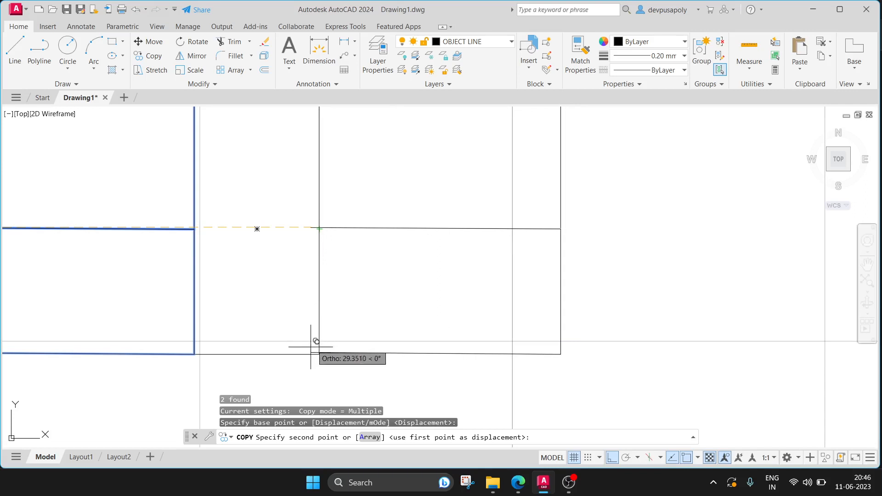
left_click(319, 290)
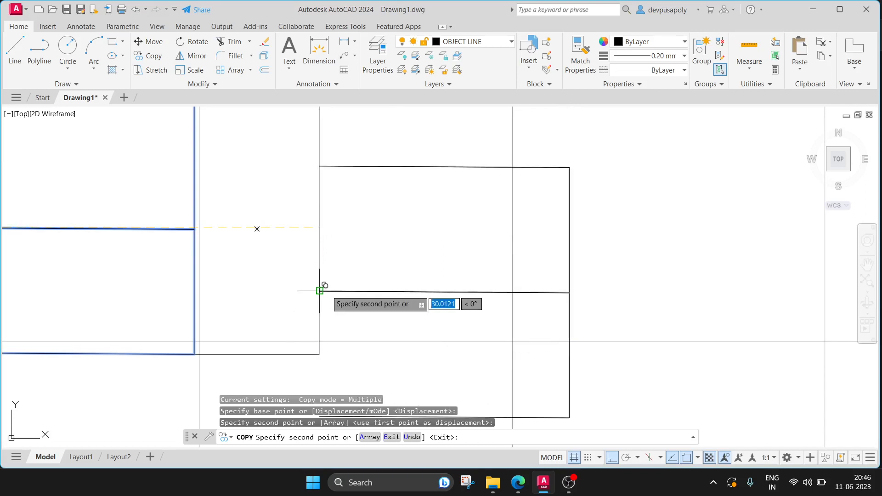
key("Escape")
scroll(373, 290, "down", 1)
left_click(401, 175)
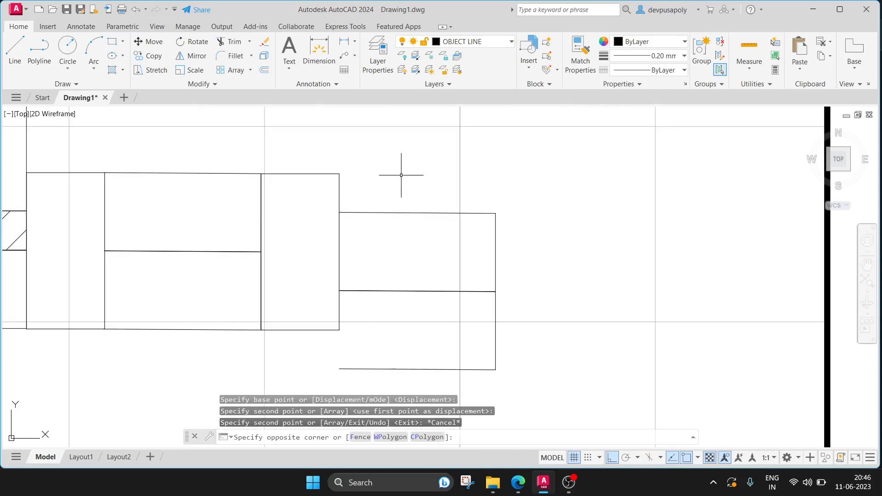
key("Escape")
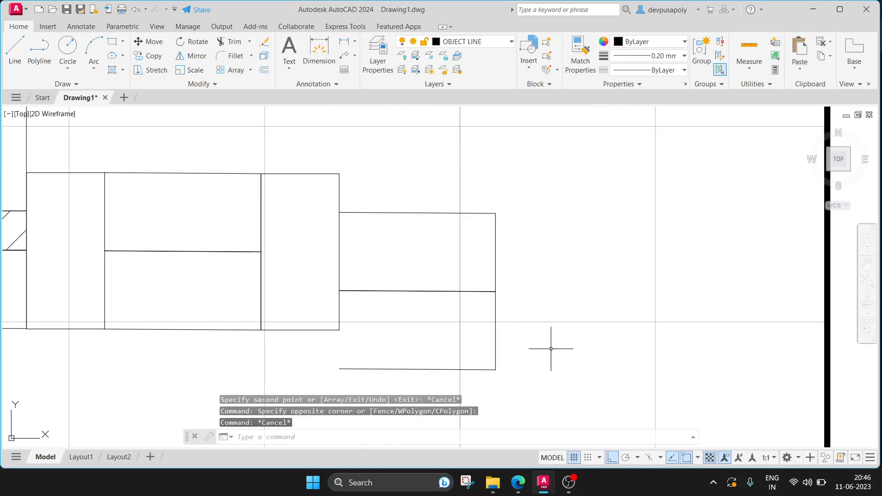
Erase the two misplaced horizontal brick copies beside the second upright brick.
left_click(565, 181)
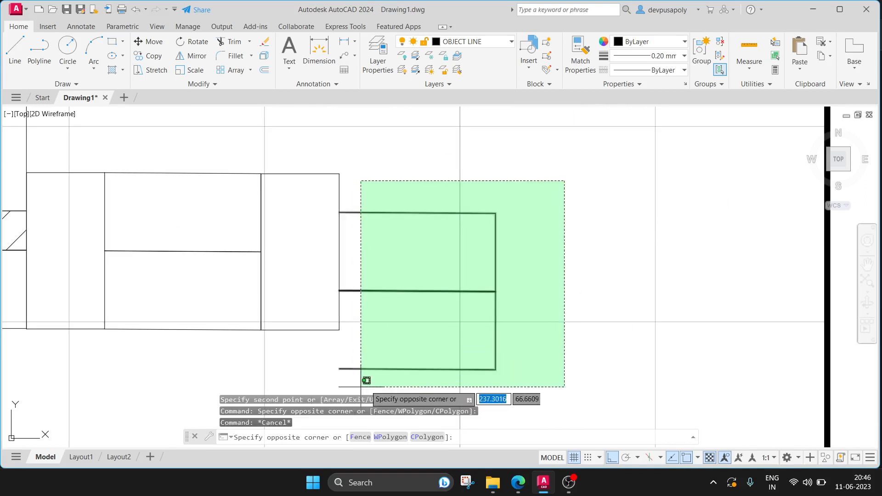
left_click(350, 381)
key("Delete")
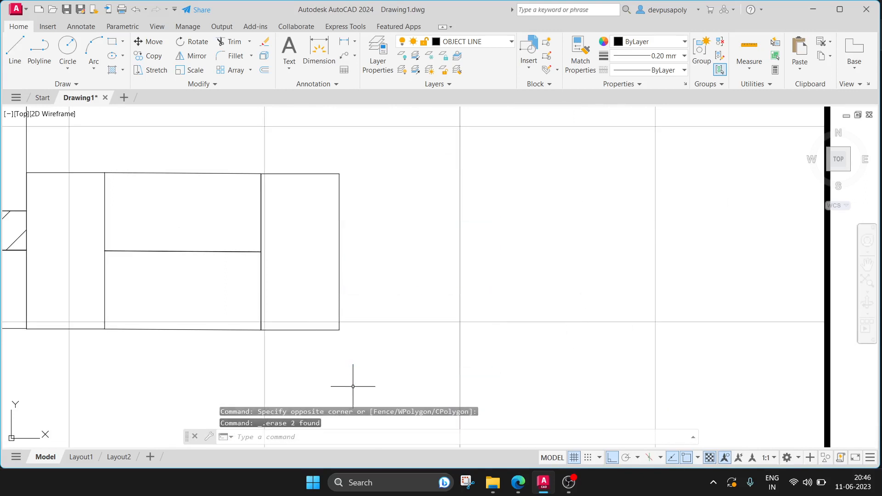
Draw a 20 by 10 horizontal brick with a polyline from the upper right corner of the second upright brick back to its right edge.
left_click(14, 51)
left_click(41, 62)
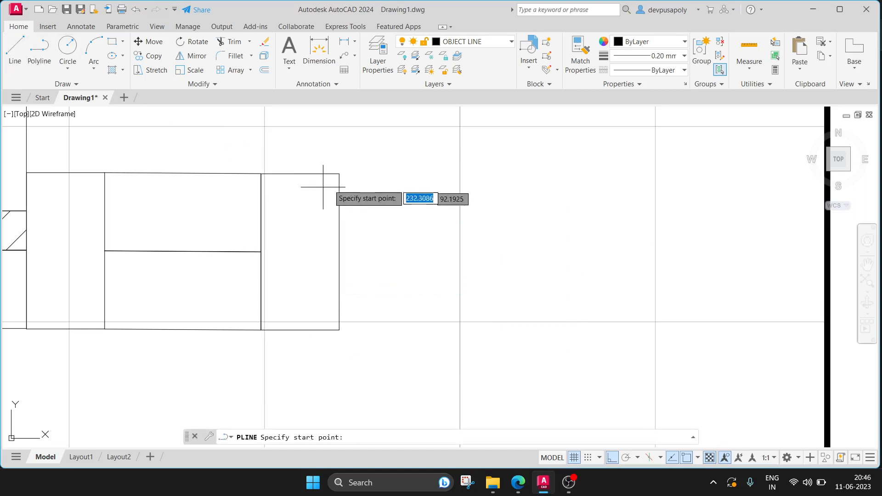
left_click(339, 174)
type("20")
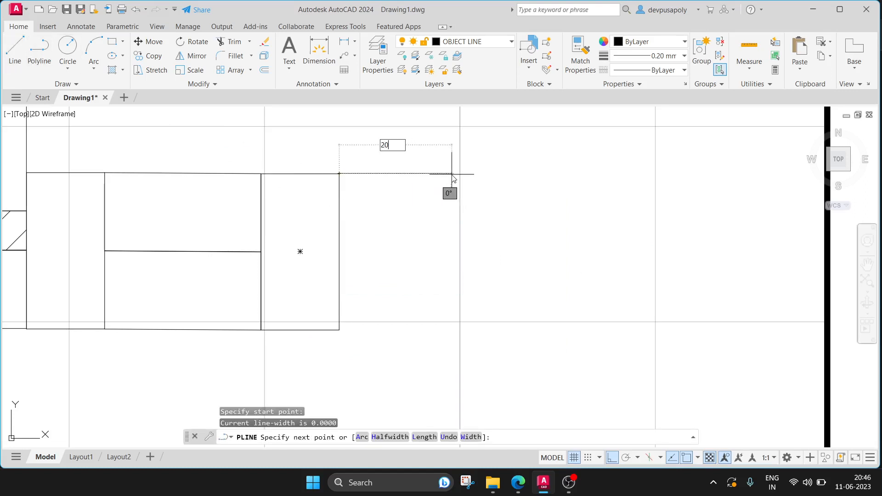
key("Return")
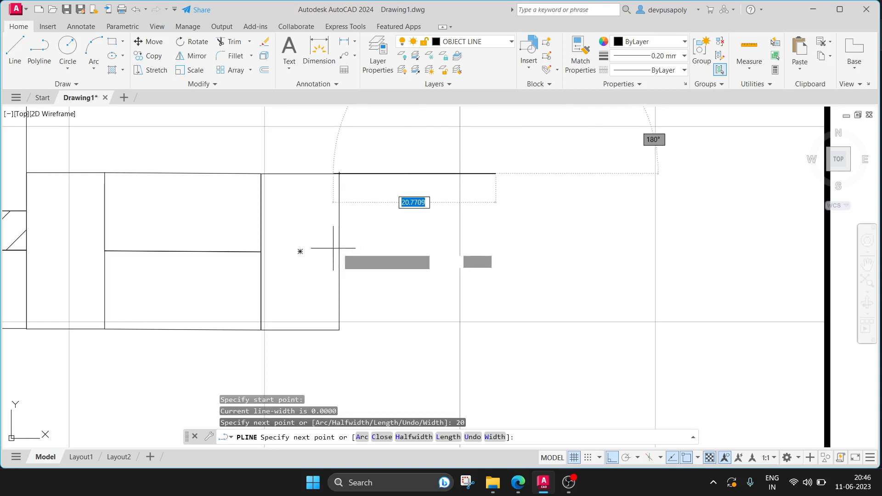
type("10")
key("Return")
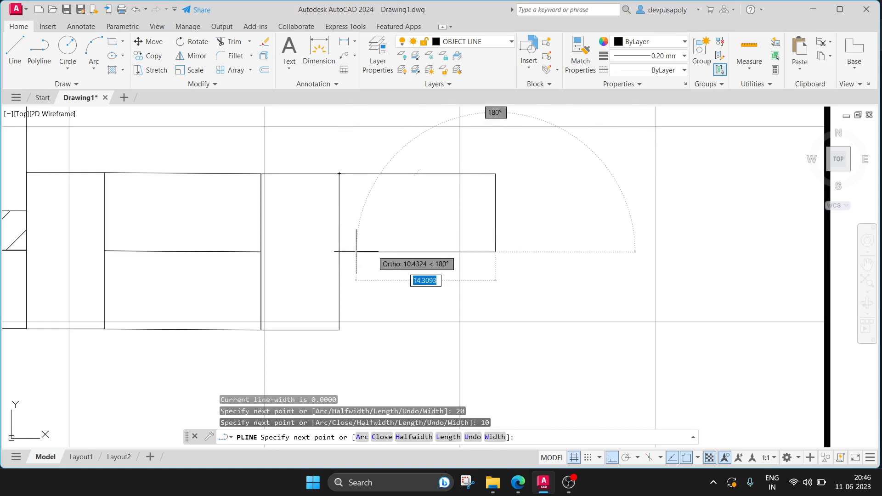
left_click(339, 251)
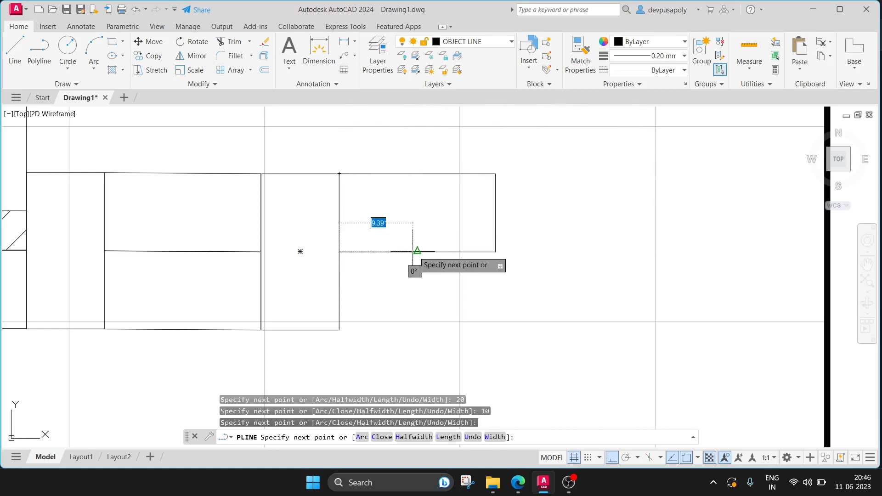
Try to continue the polyline back along the brick's base and 20 units down from its lower right corner.
left_click(495, 251)
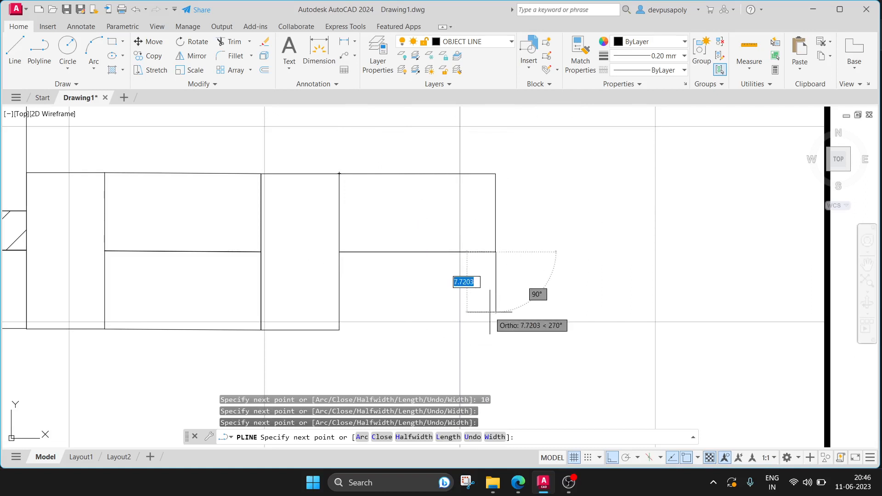
type("20")
key("Return")
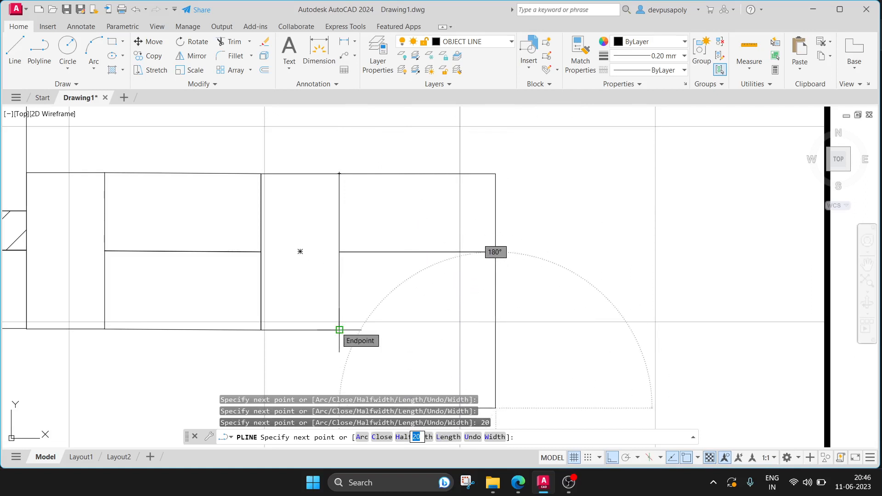
key("Escape")
Explode the brick polyline and erase its overlong vertical segment below the brick.
left_click(495, 317)
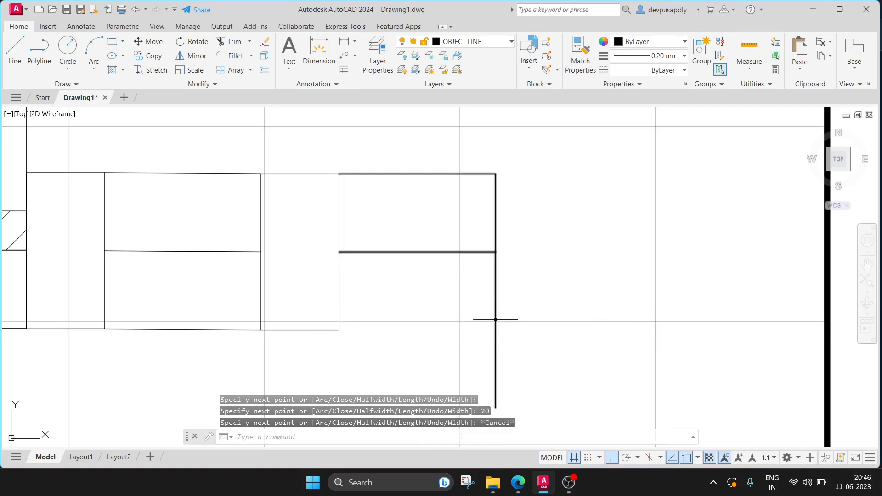
left_click(513, 313)
key("Escape")
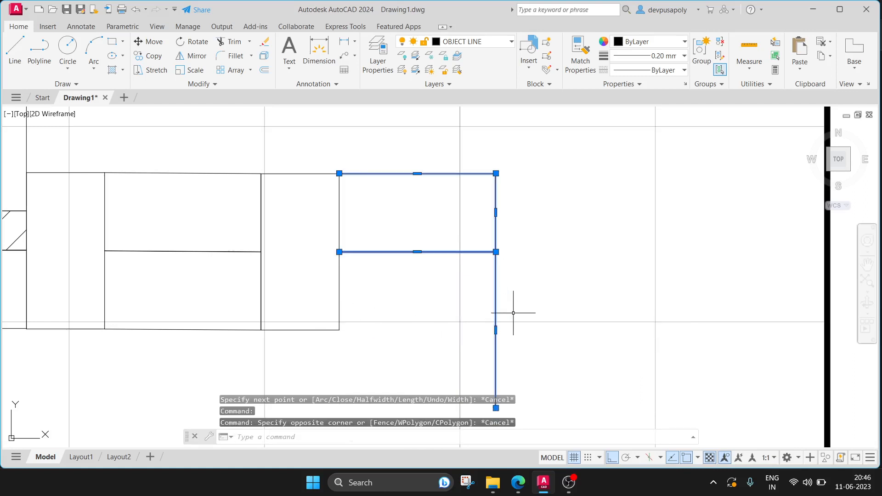
type("expl")
key("Return")
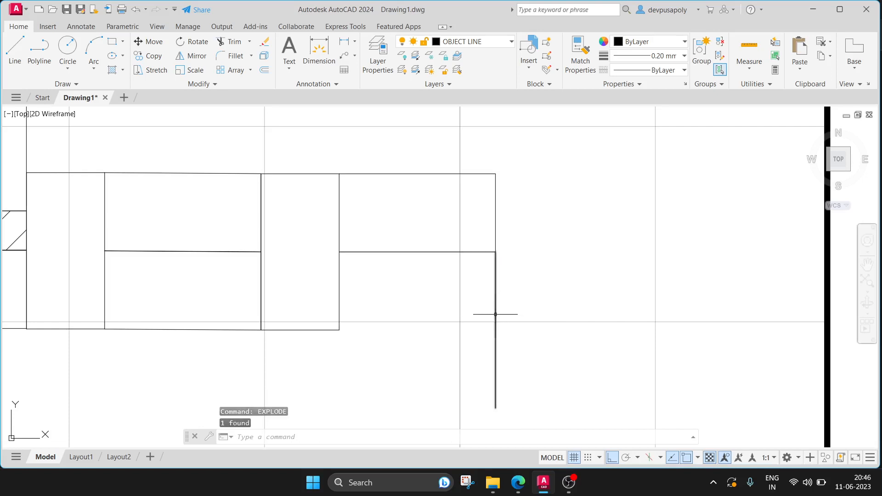
left_click(496, 314)
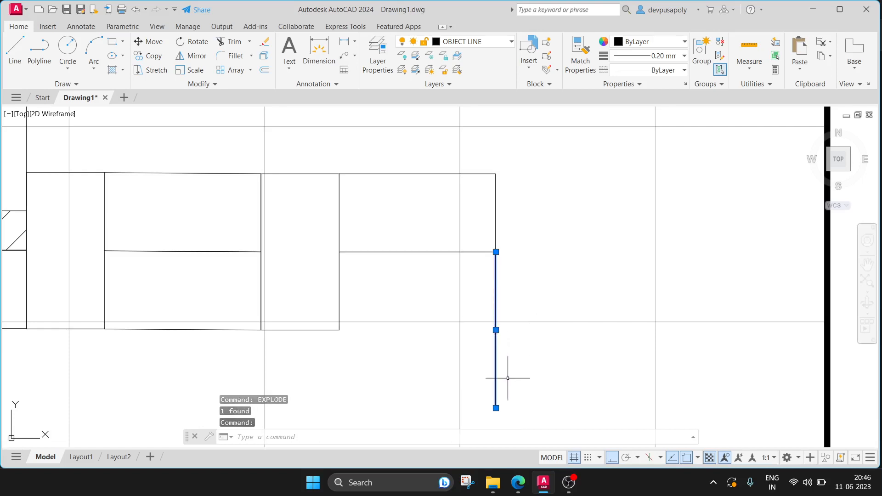
key("Delete")
Draw lines for the lower horizontal brick, from the upper brick's lower right corner down and across to the upright brick's lower right corner.
left_click(15, 50)
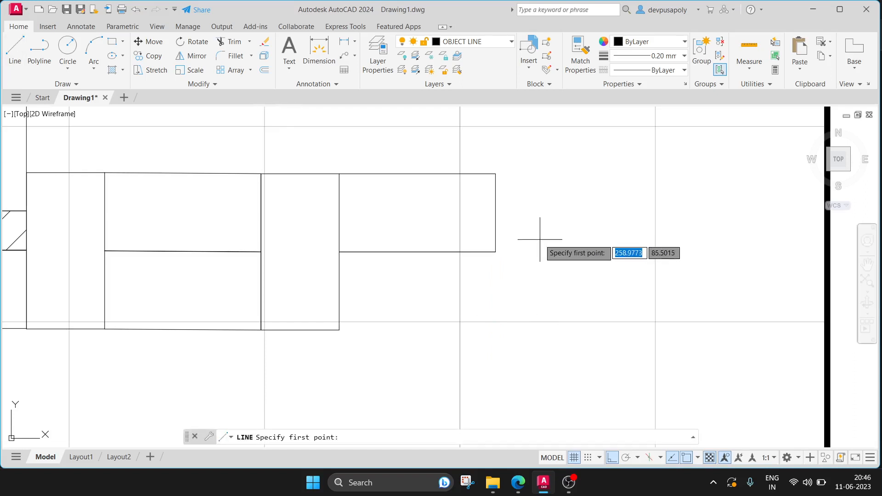
left_click(495, 252)
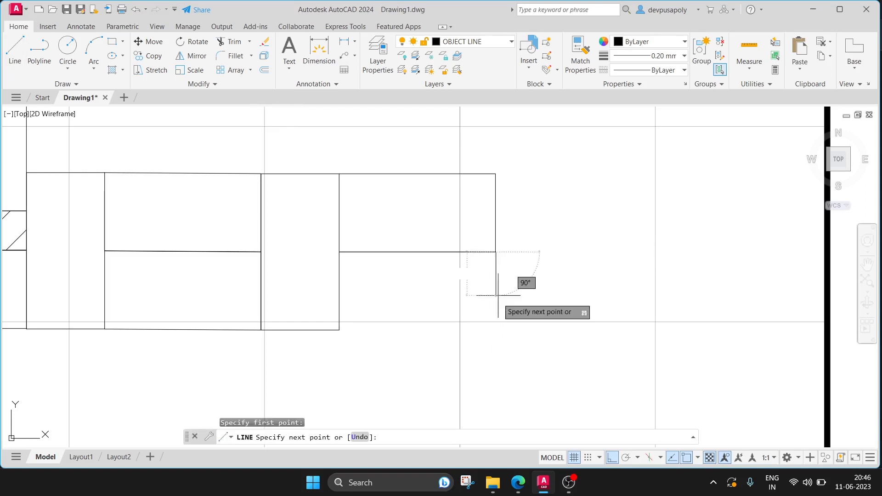
left_click(349, 331)
left_click(341, 331)
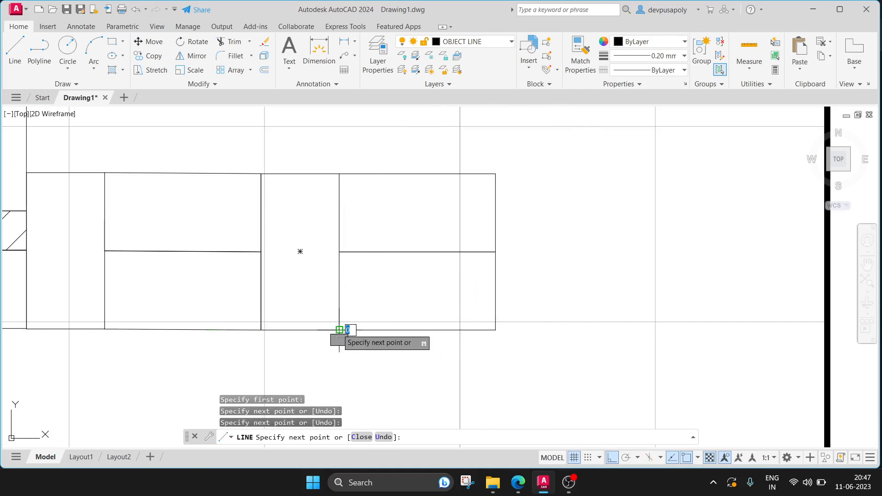
key("Escape")
Check the Course 1, 3, 5 plan against the reference PDF 4 in Edge and return to AutoCAD.
scroll(374, 302, "down", 2)
scroll(449, 236, "down", 3)
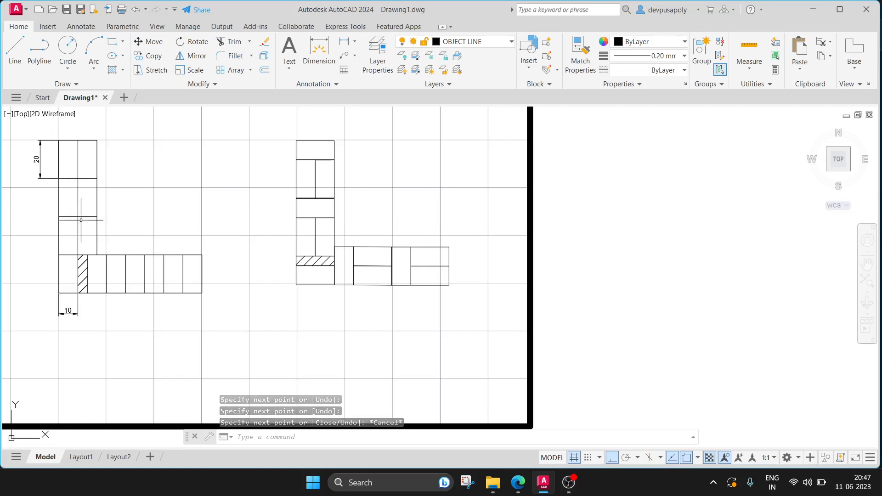
left_click(517, 482)
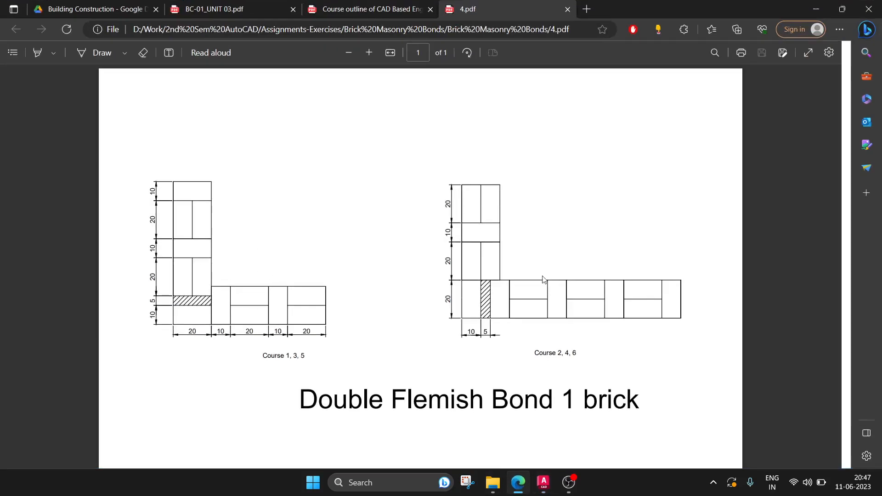
left_click(543, 483)
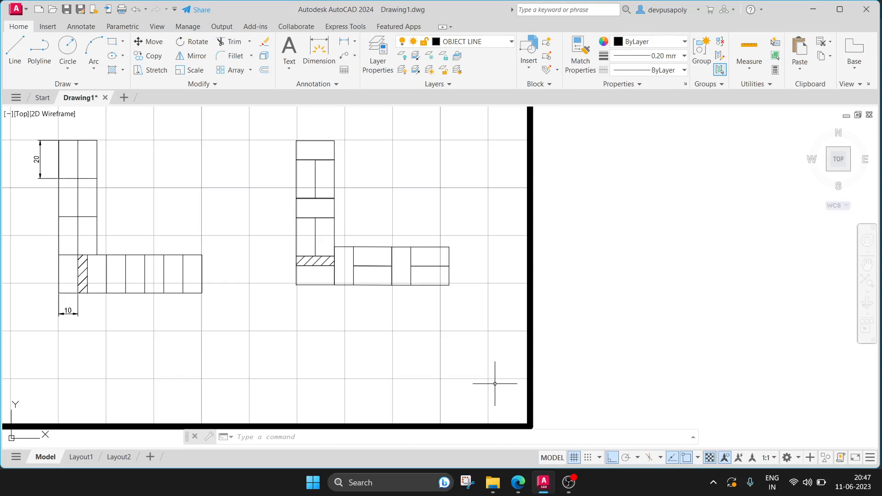
left_click(569, 482)
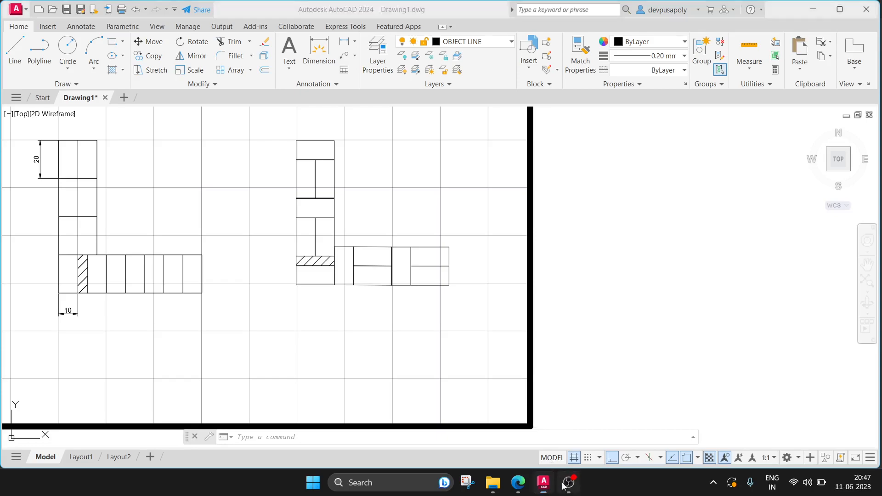